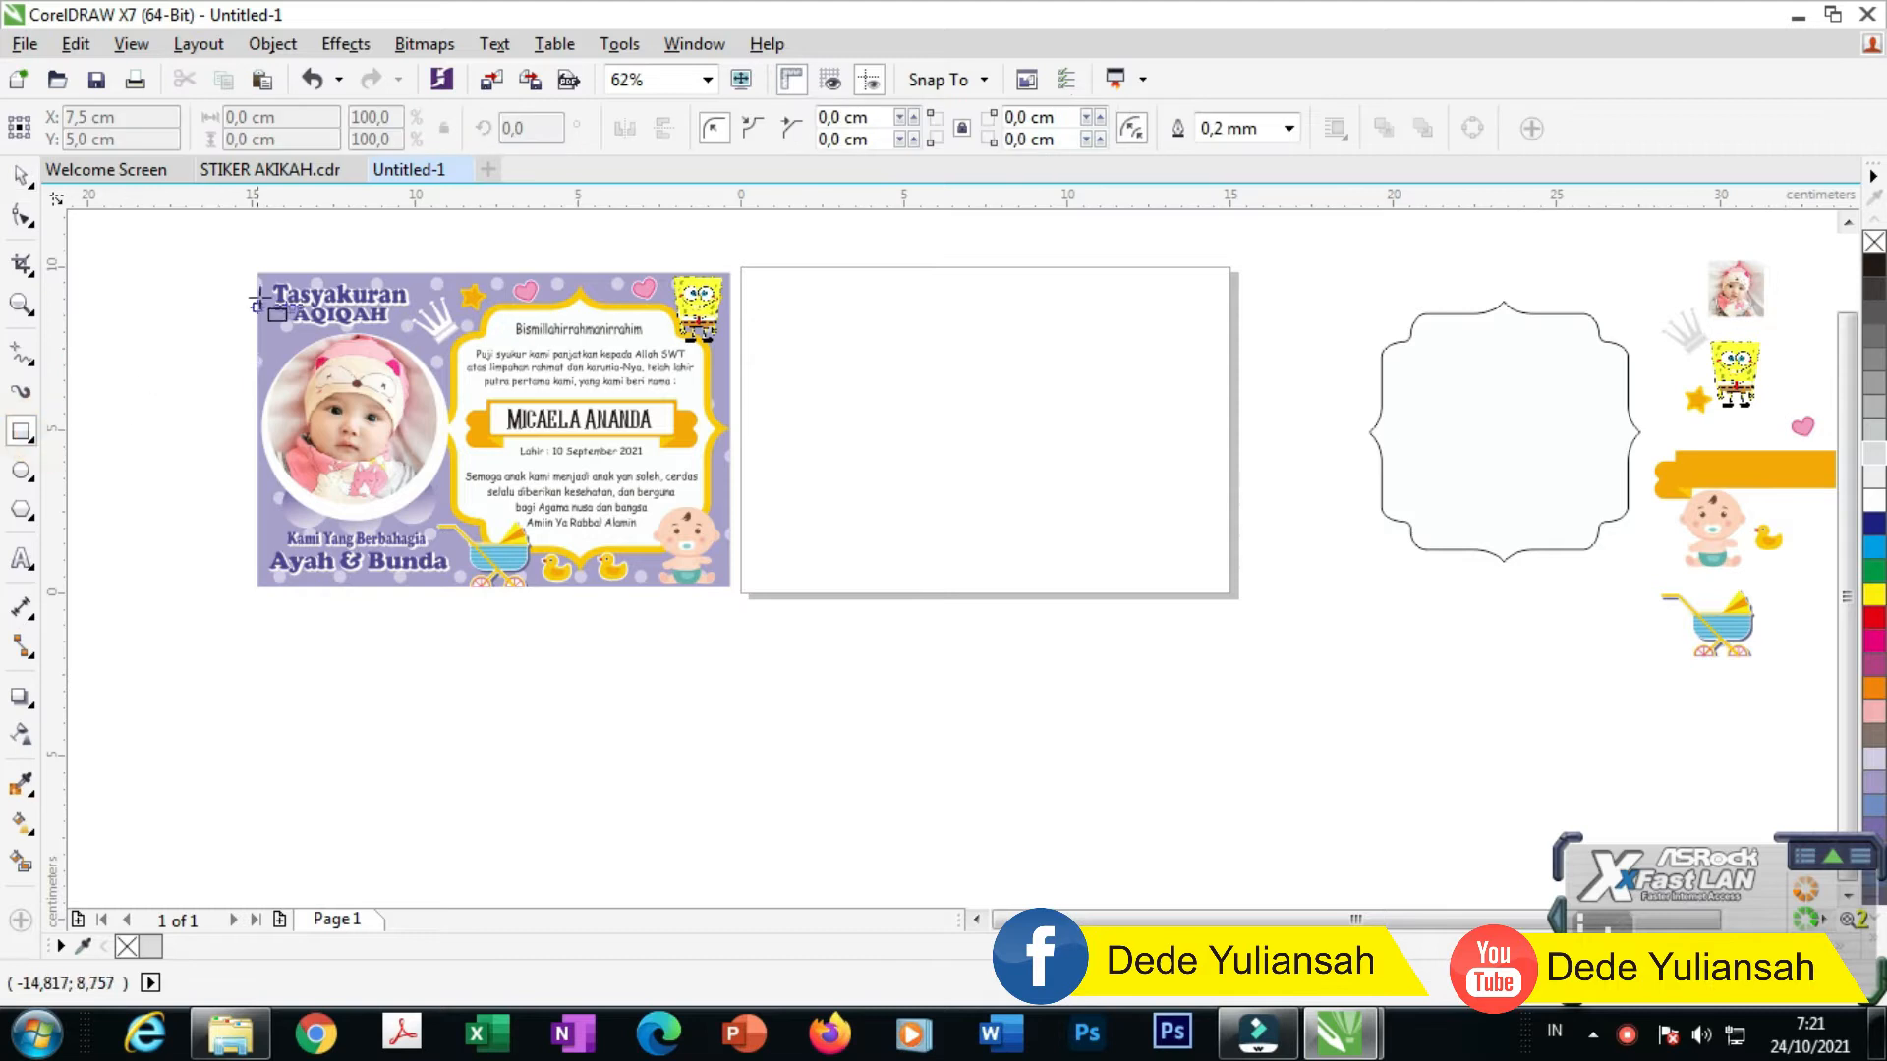
Step: Draw a 14.482 × 9.63 cm rectangle matching the size of the front design
{"action": "mouse_move", "coordinate": [254, 271]}
{"action": "left_mouse_down"}
{"action": "mouse_move", "coordinate": [545, 525]}
{"action": "mouse_move", "coordinate": [730, 588]}
{"action": "left_mouse_up"}
Step: Move the new rectangle onto the blank page
{"action": "left_click", "coordinate": [19, 177]}
{"action": "left_click_drag", "start_coordinate": [505, 427], "coordinate": [996, 434]}
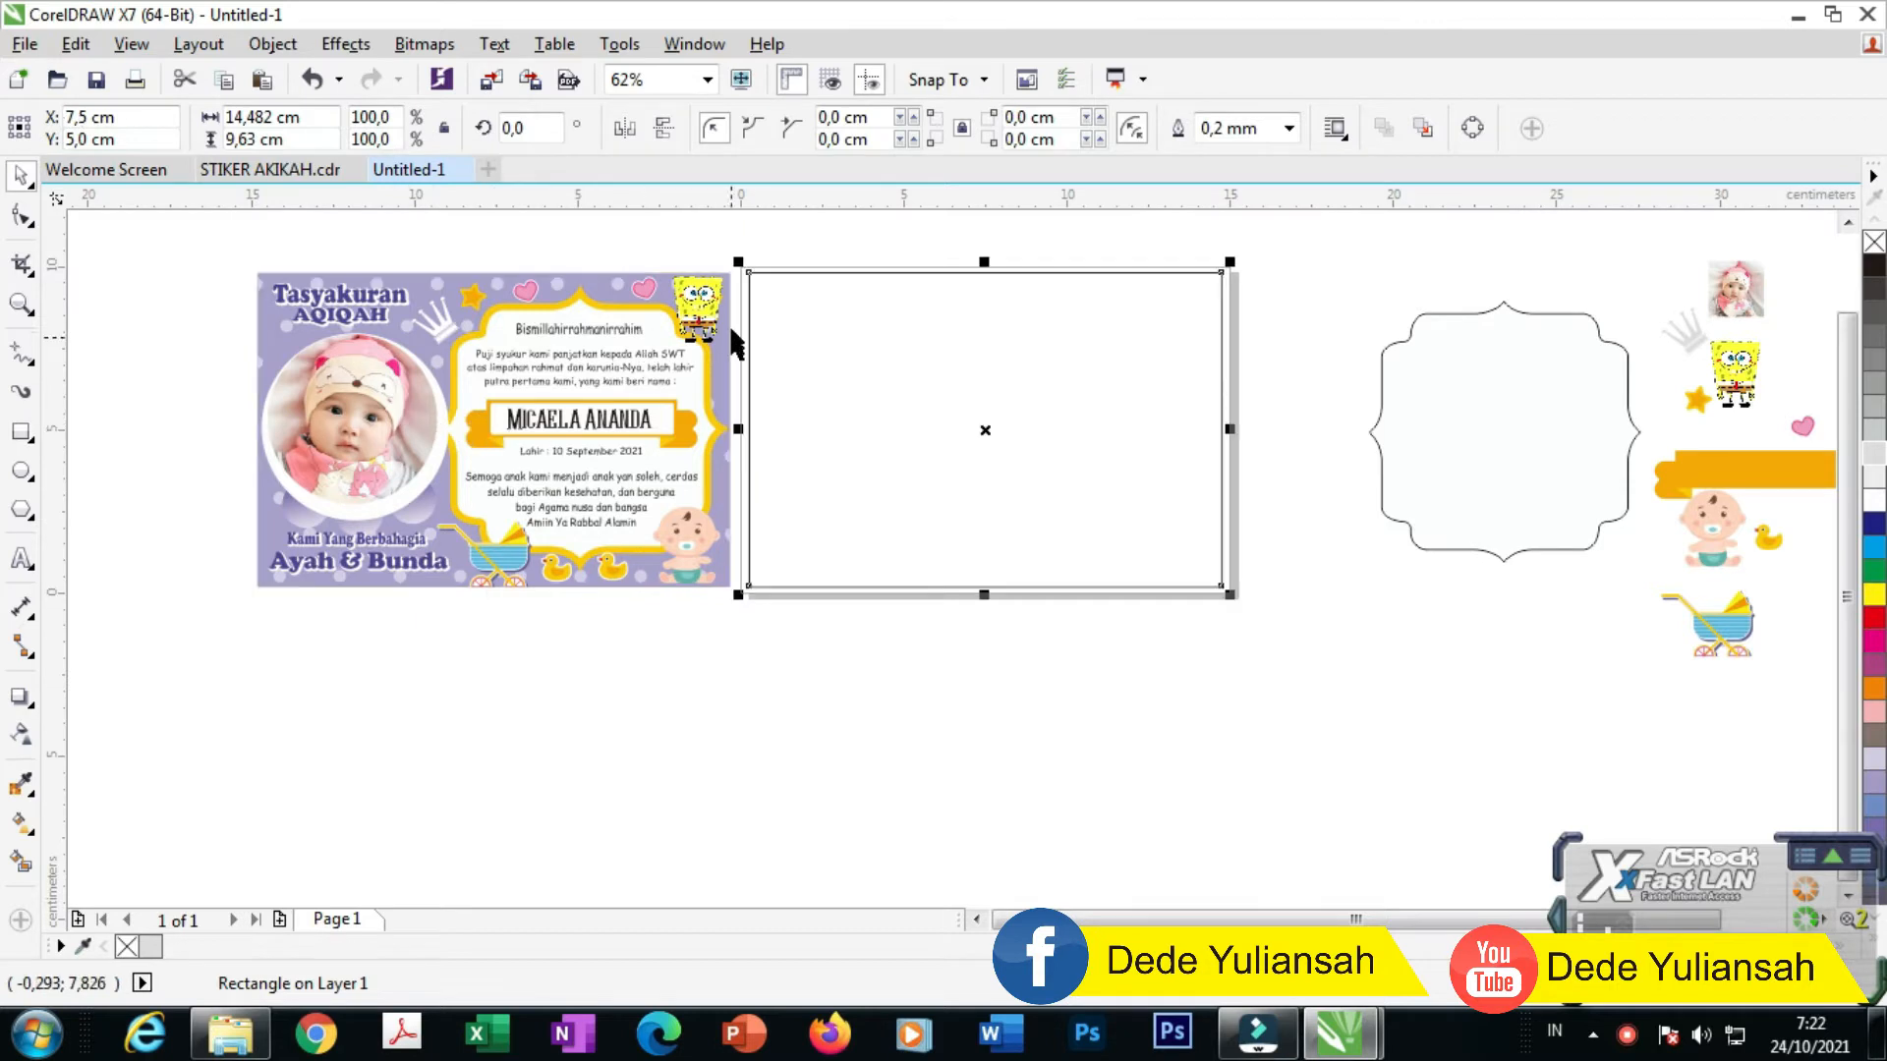
{"action": "scroll", "coordinate": [812, 341], "scroll_direction": "up", "scroll_amount": 2}
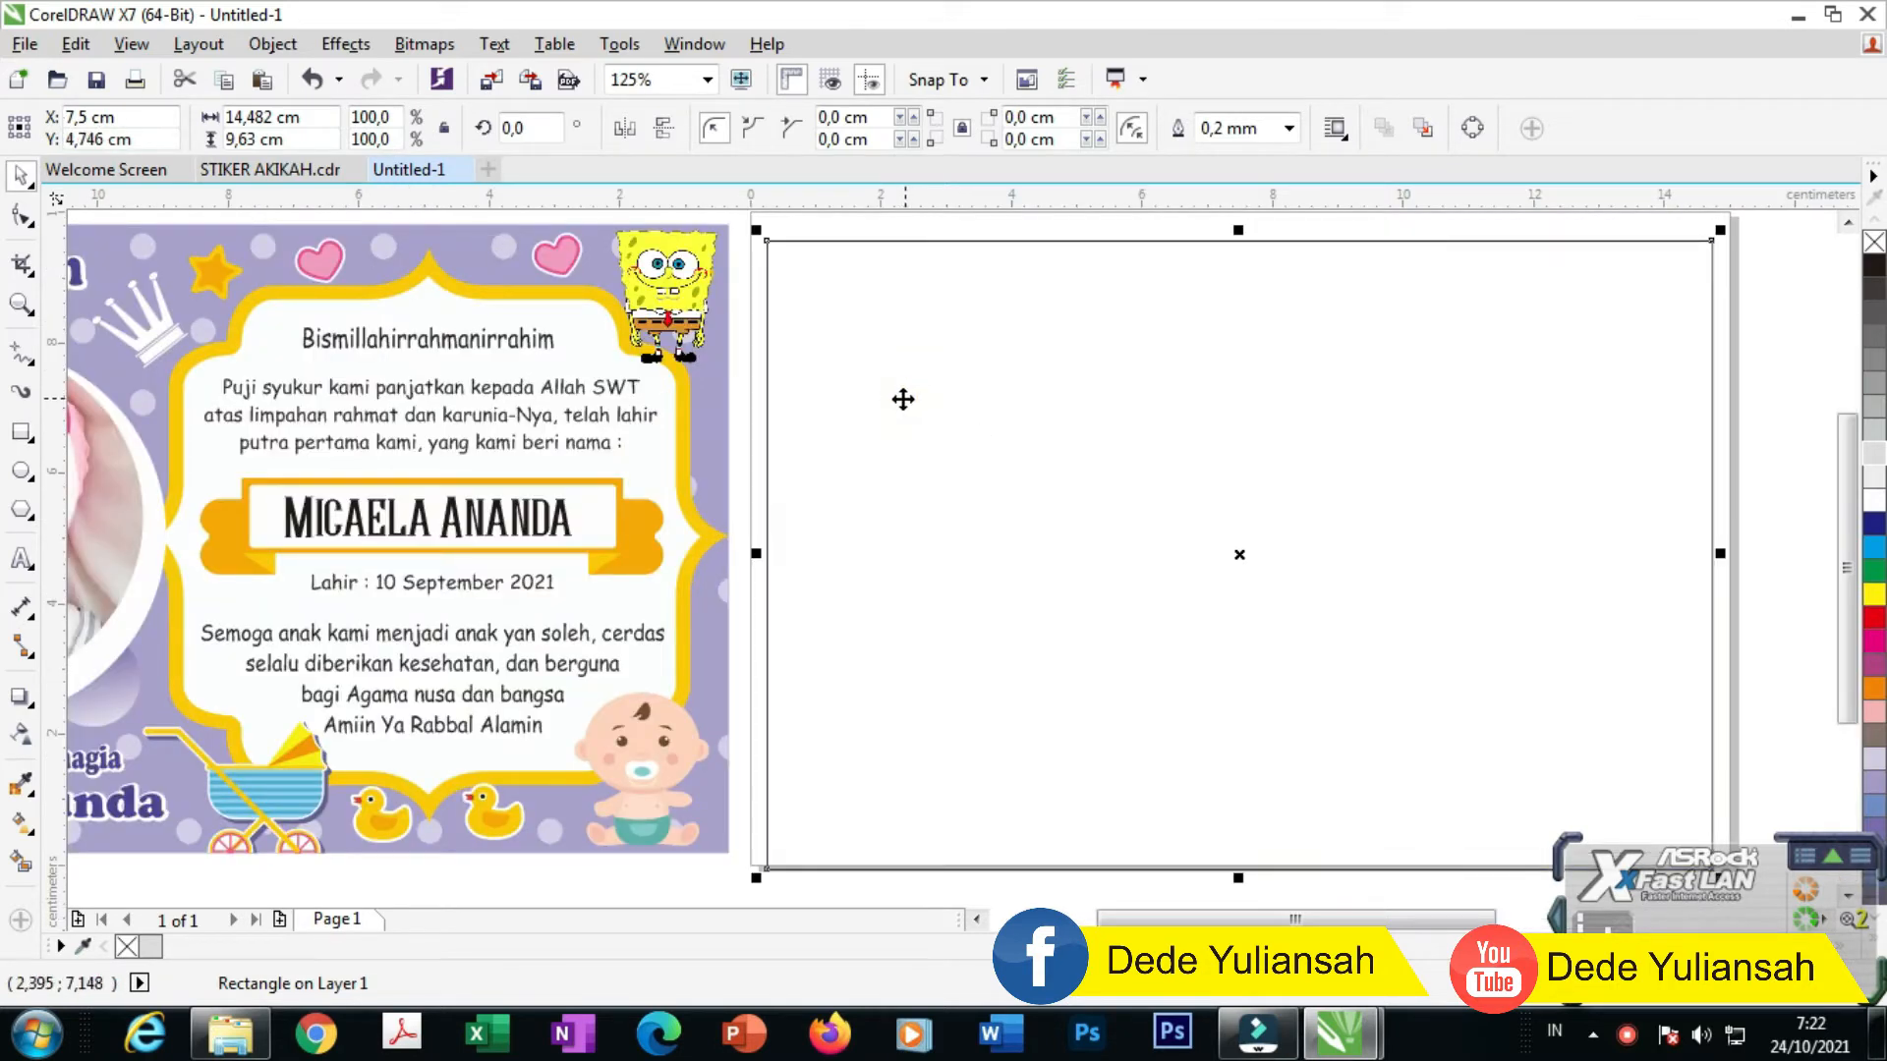
{"action": "key", "text": "ctrl+z"}
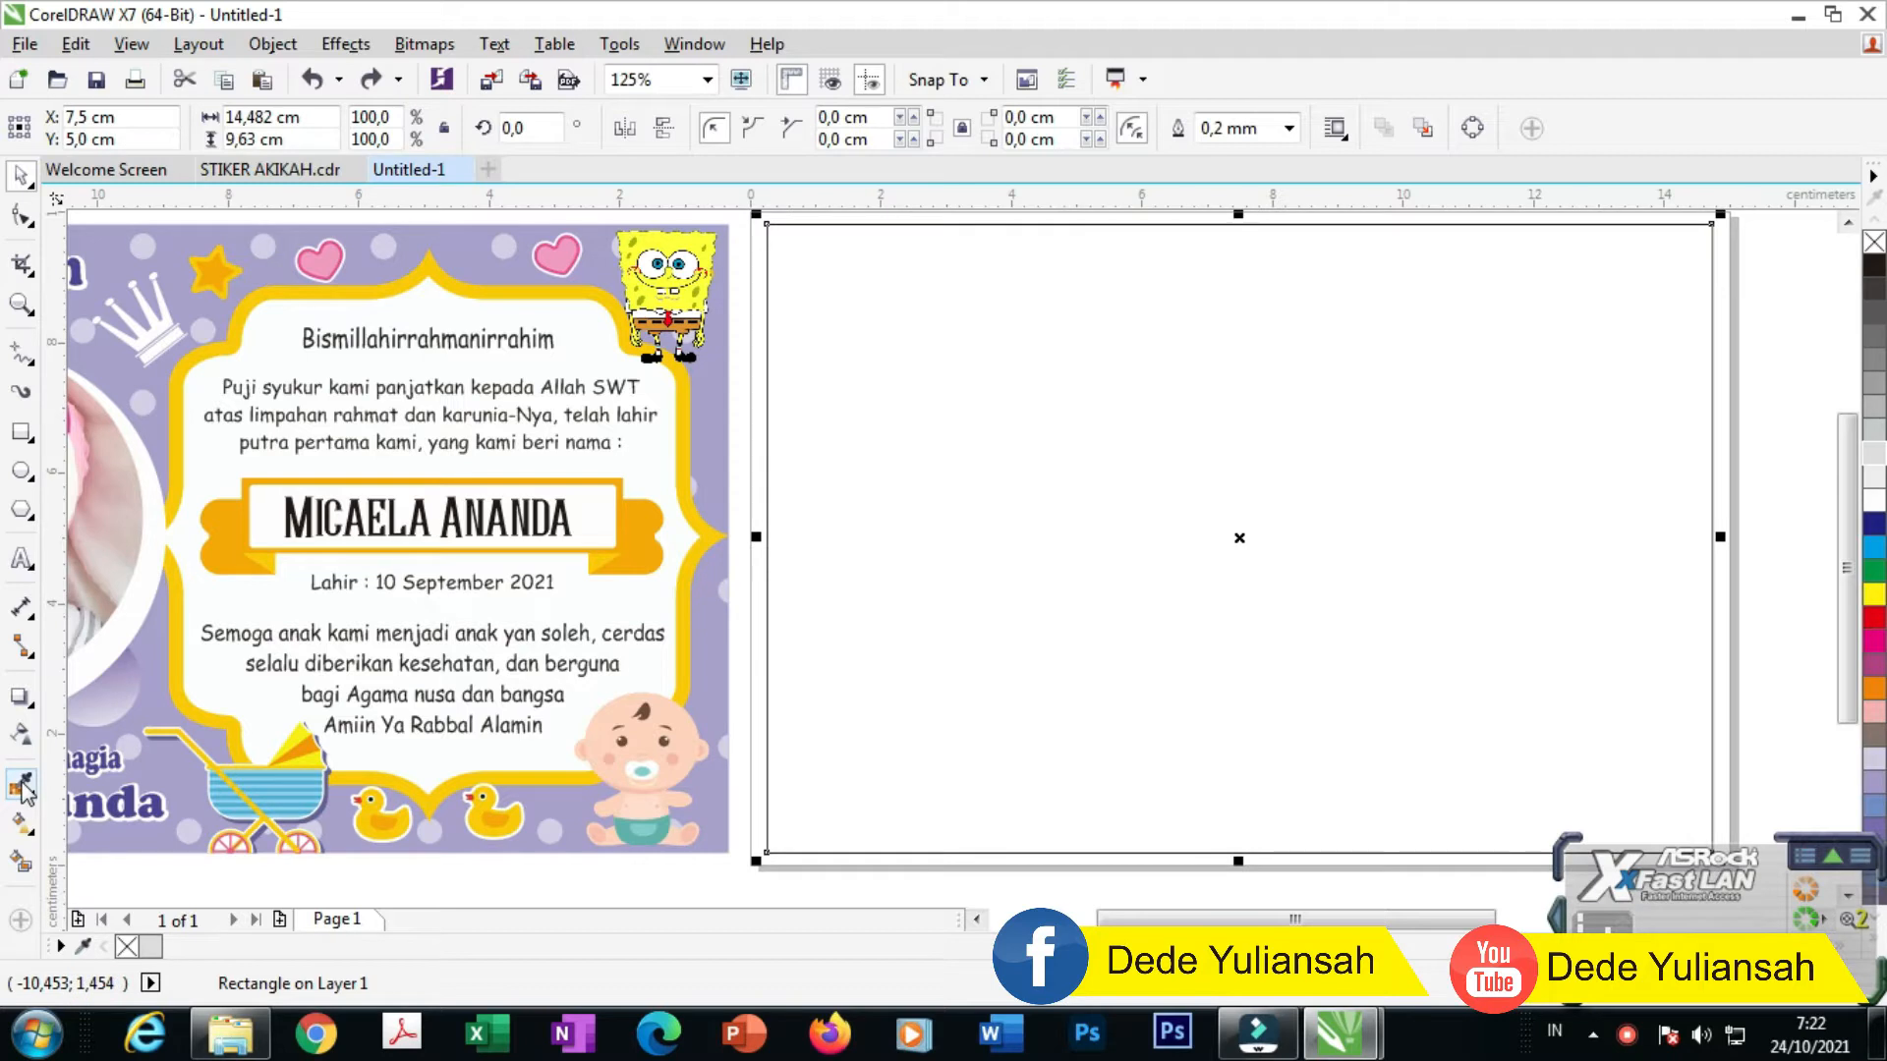
Step: Fill the rectangle with the lavender sampled from the front design's background
{"action": "left_click", "coordinate": [21, 786]}
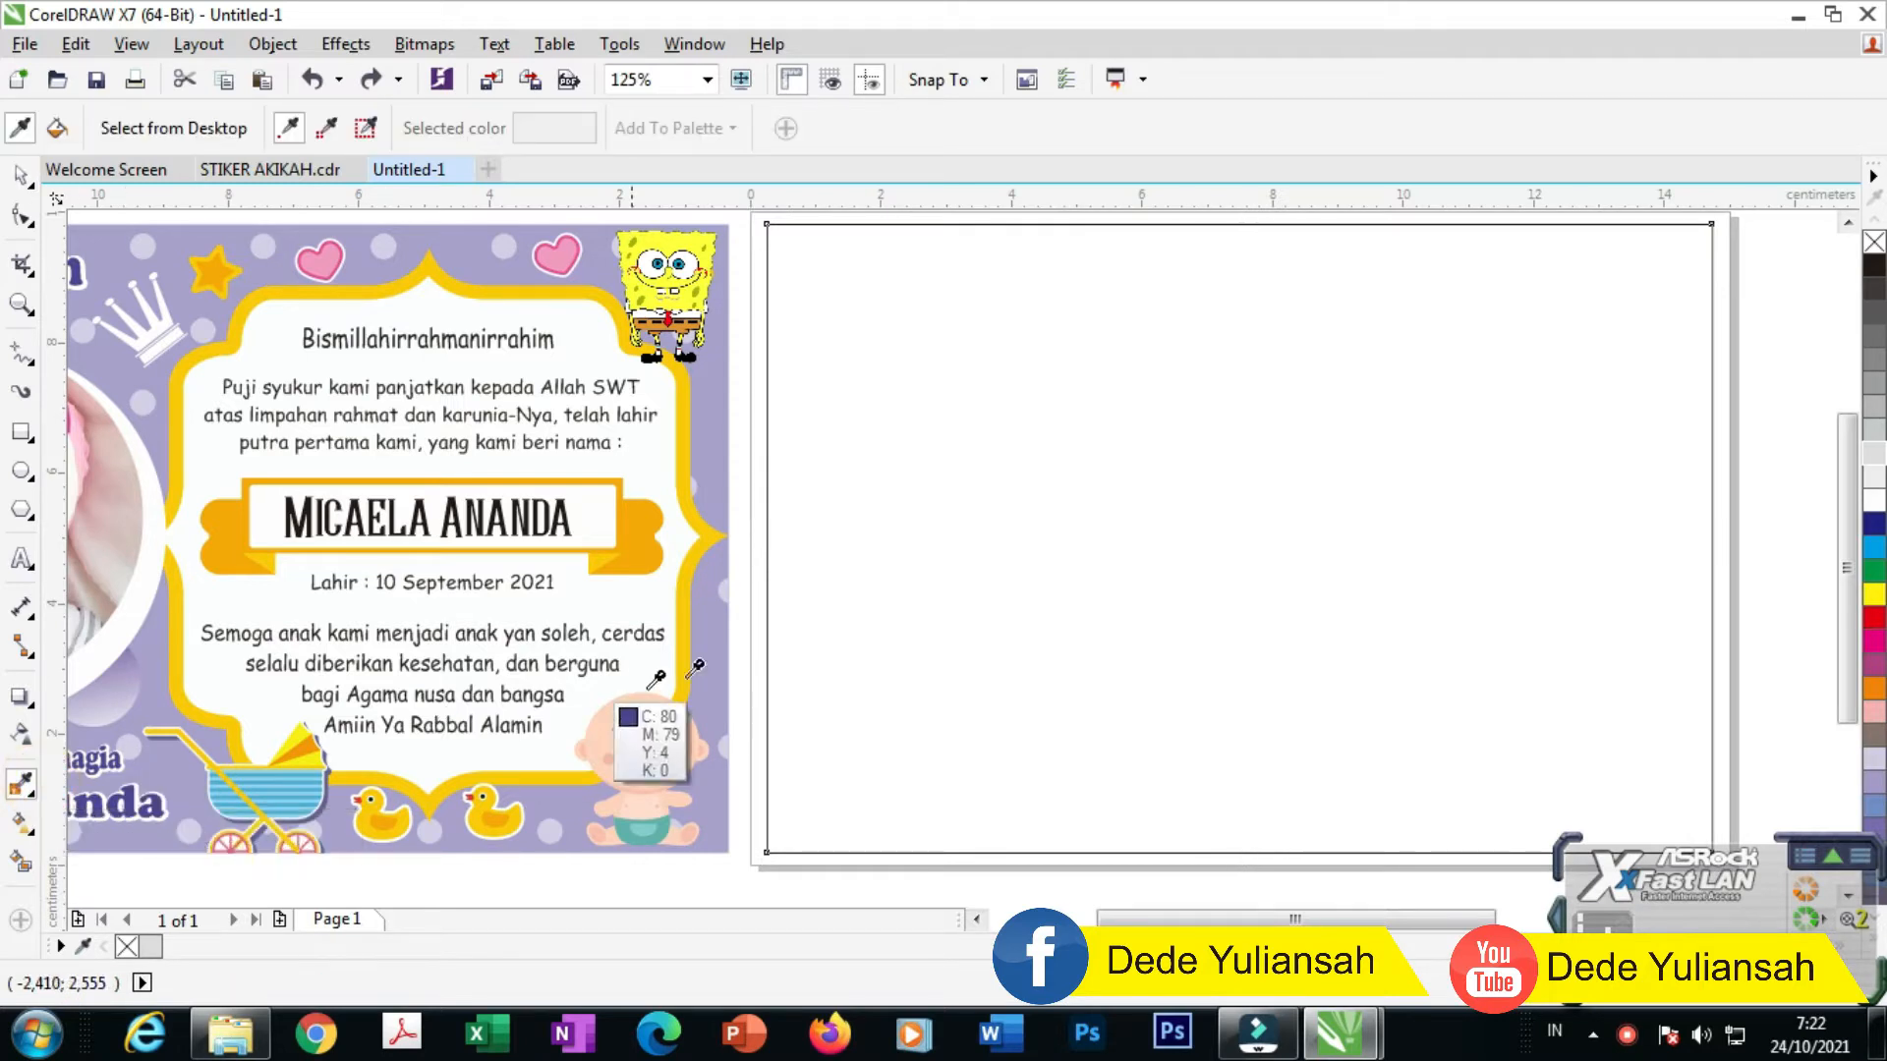
{"action": "left_click", "coordinate": [707, 659]}
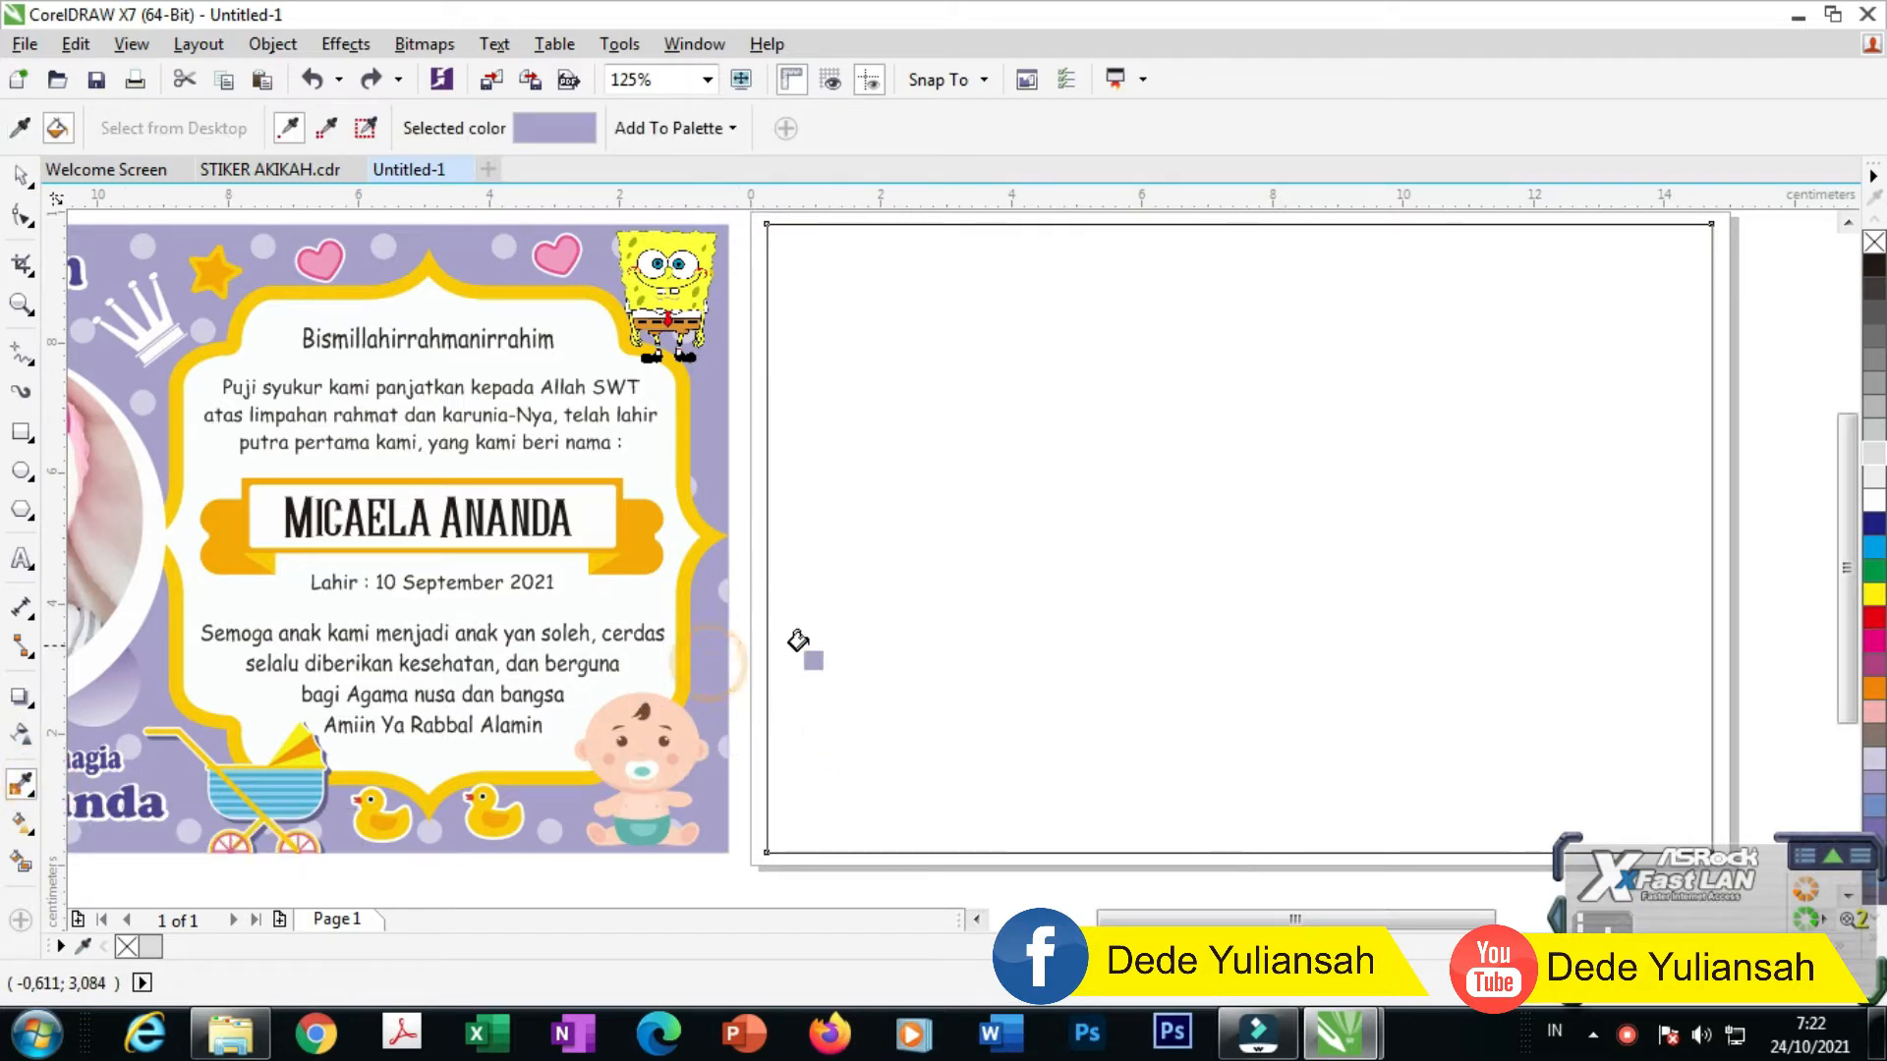
{"action": "left_click", "coordinate": [835, 643]}
{"action": "scroll", "coordinate": [876, 598], "scroll_direction": "down", "scroll_amount": 2}
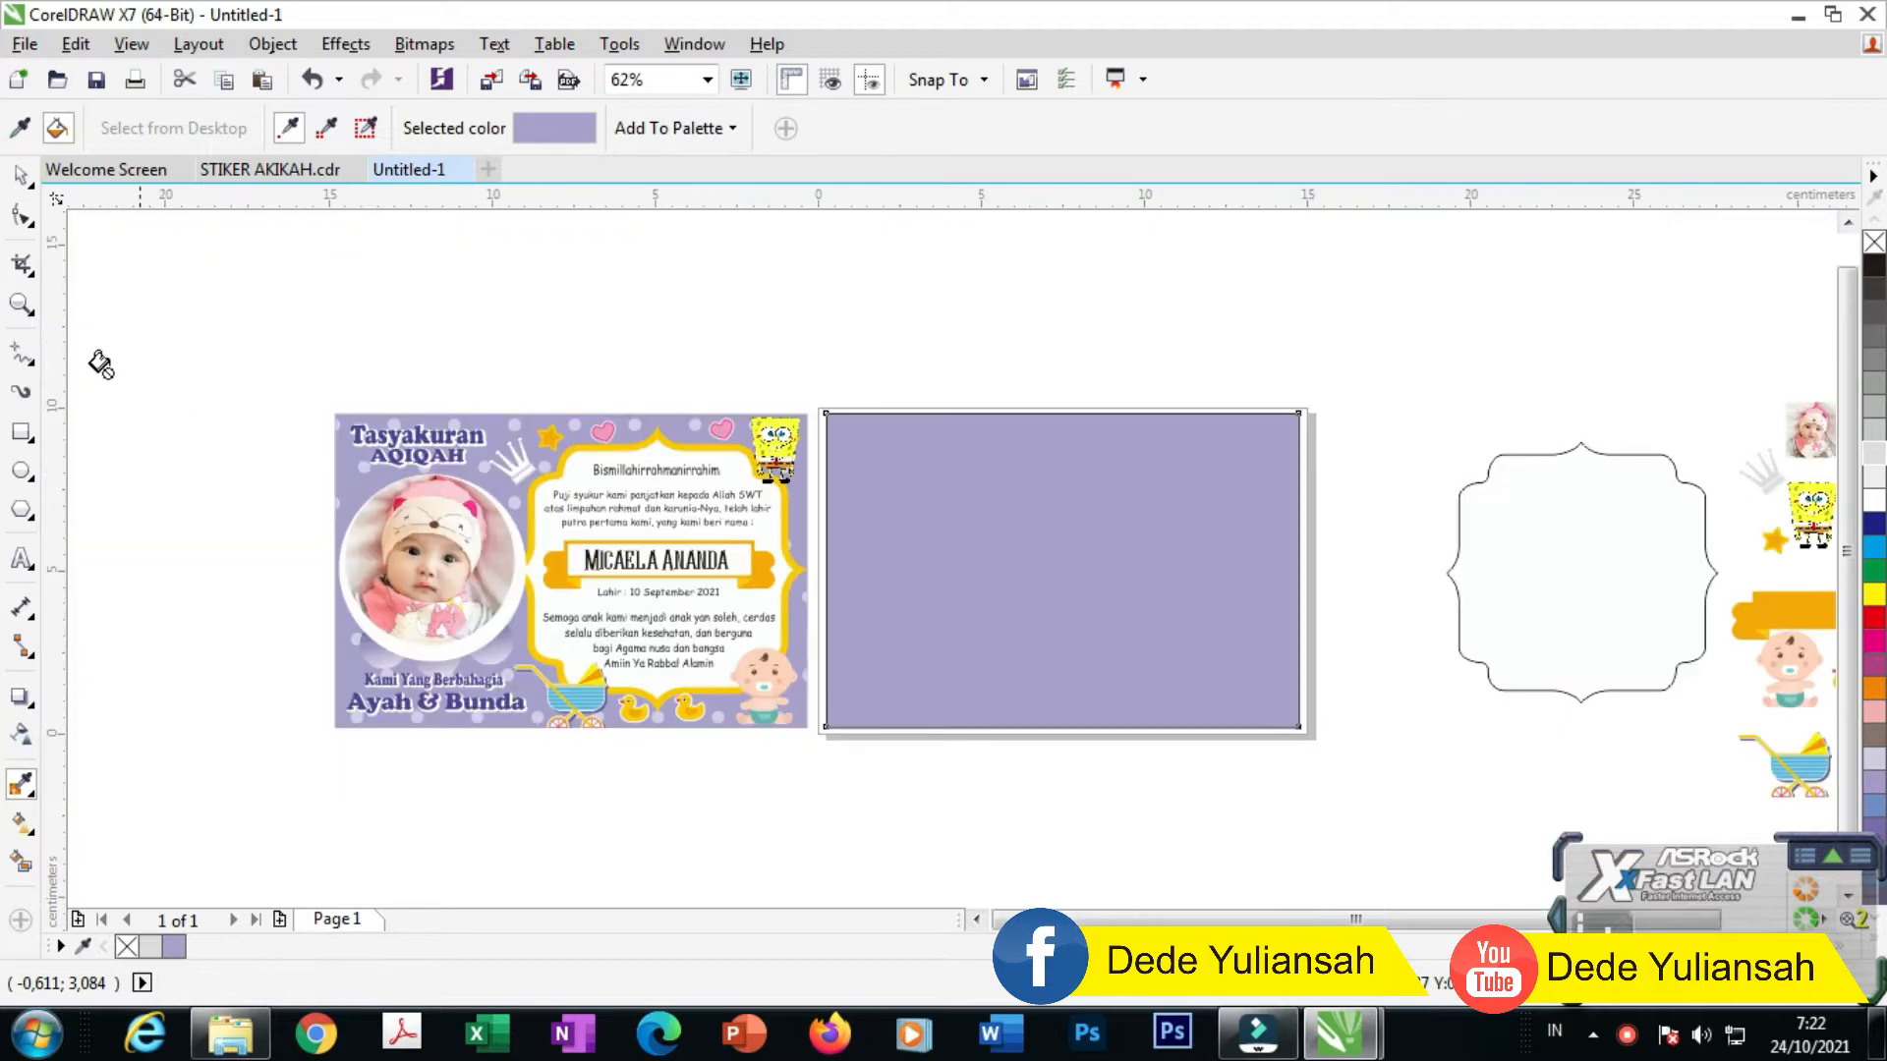
Step: Set the lavender rectangle's outline width to None
{"action": "left_click", "coordinate": [22, 177]}
{"action": "scroll", "coordinate": [1282, 442], "scroll_direction": "up", "scroll_amount": 4}
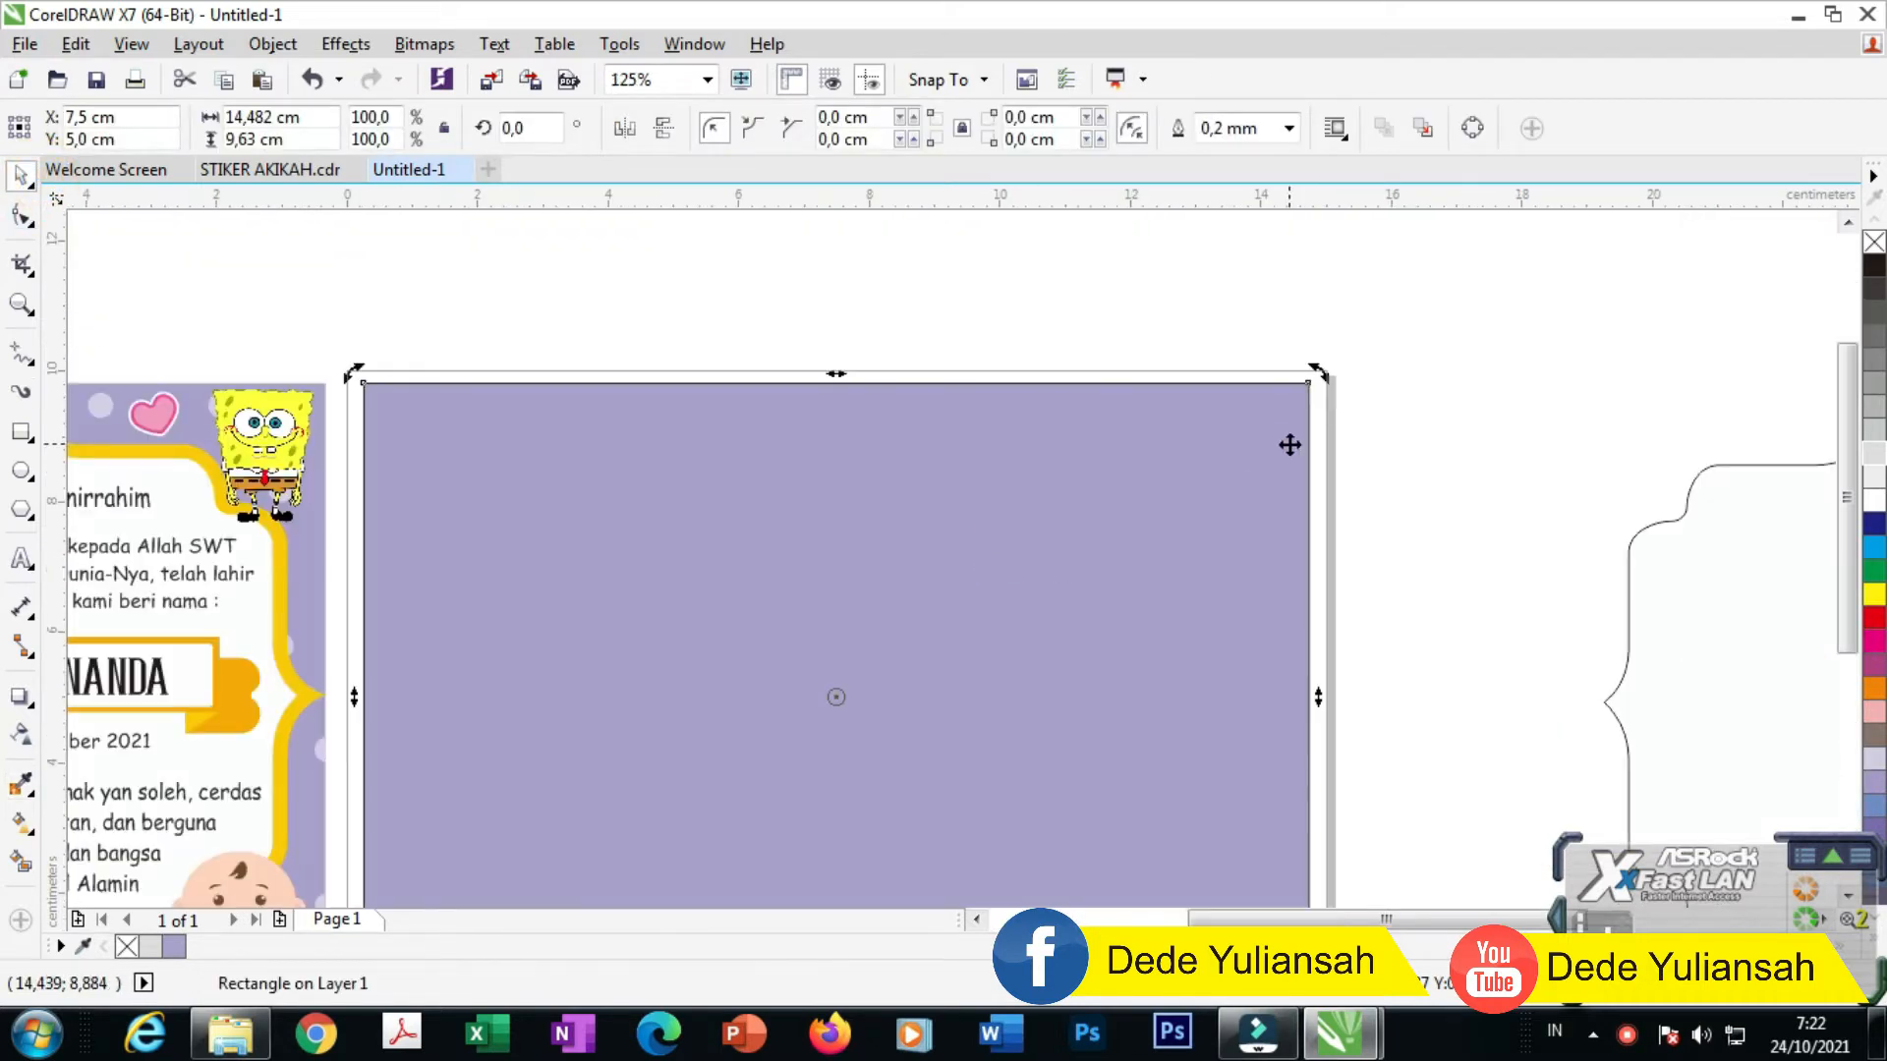
{"action": "left_click", "coordinate": [1288, 128]}
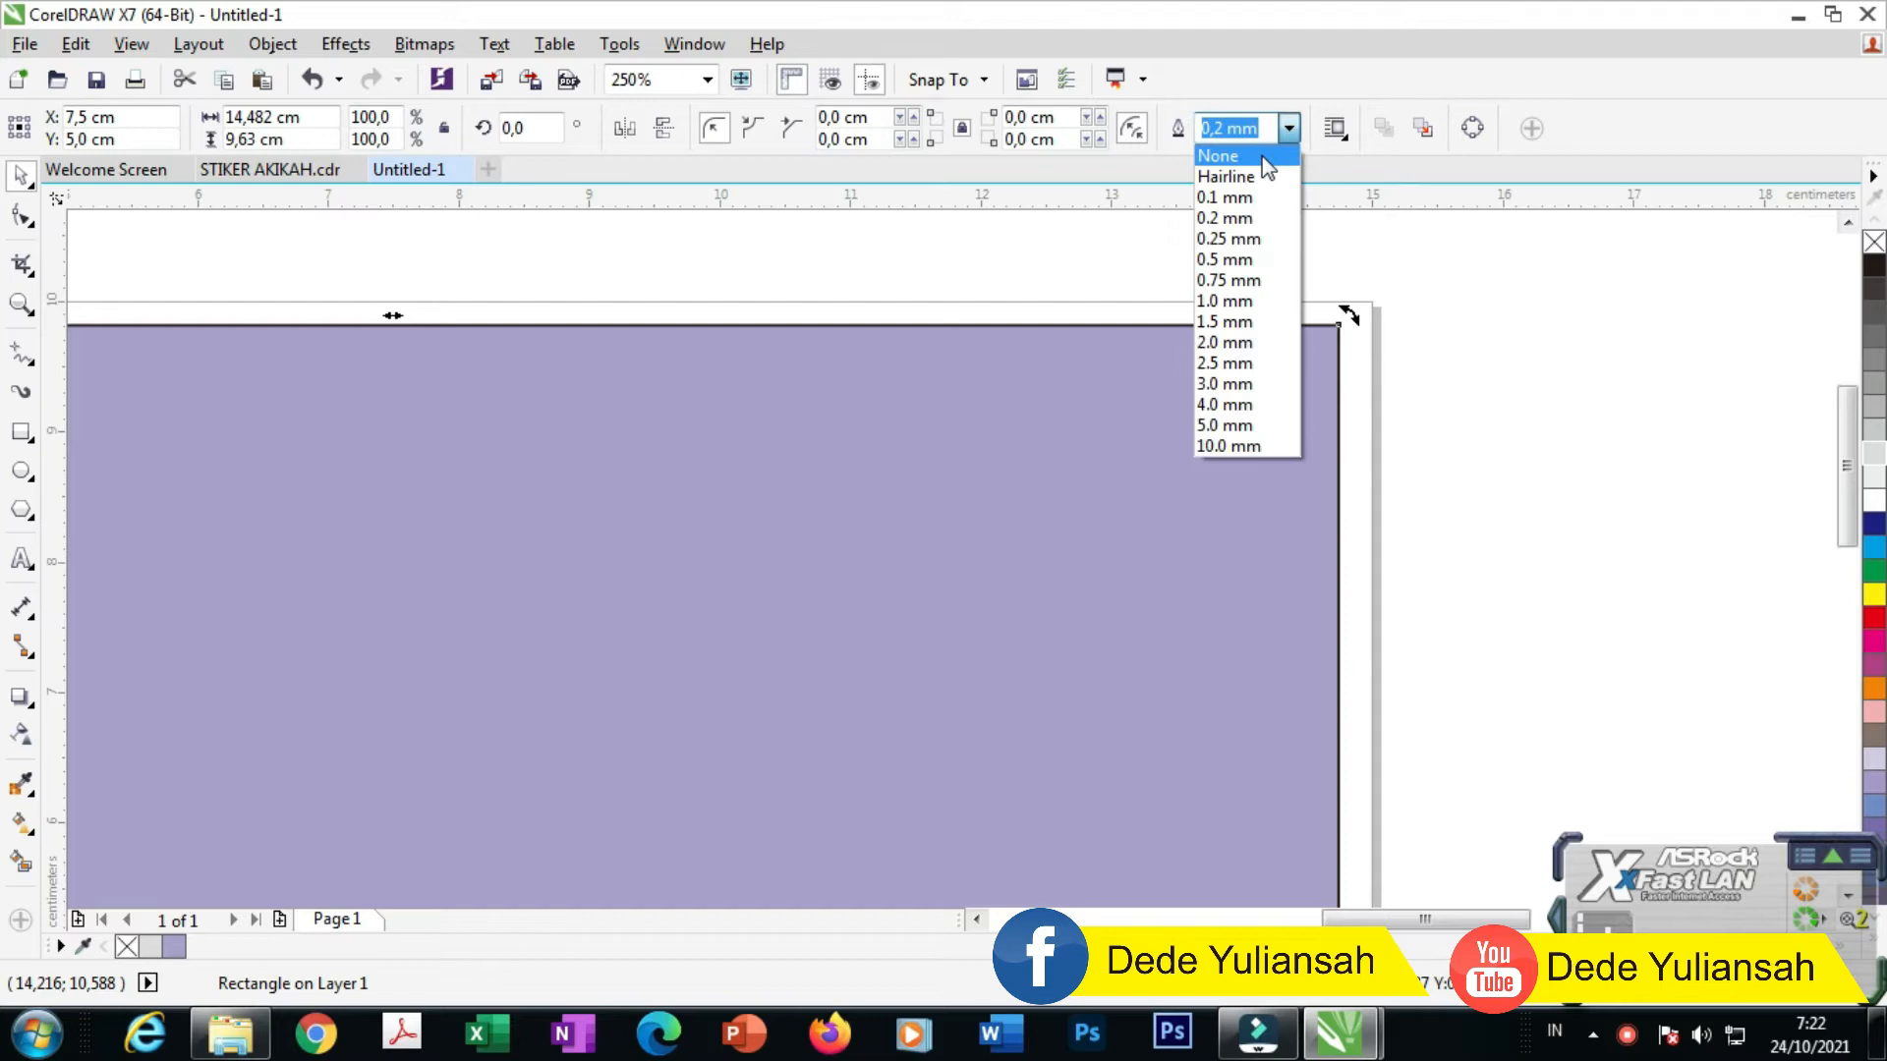
{"action": "left_click", "coordinate": [1236, 155]}
{"action": "left_click", "coordinate": [1478, 374]}
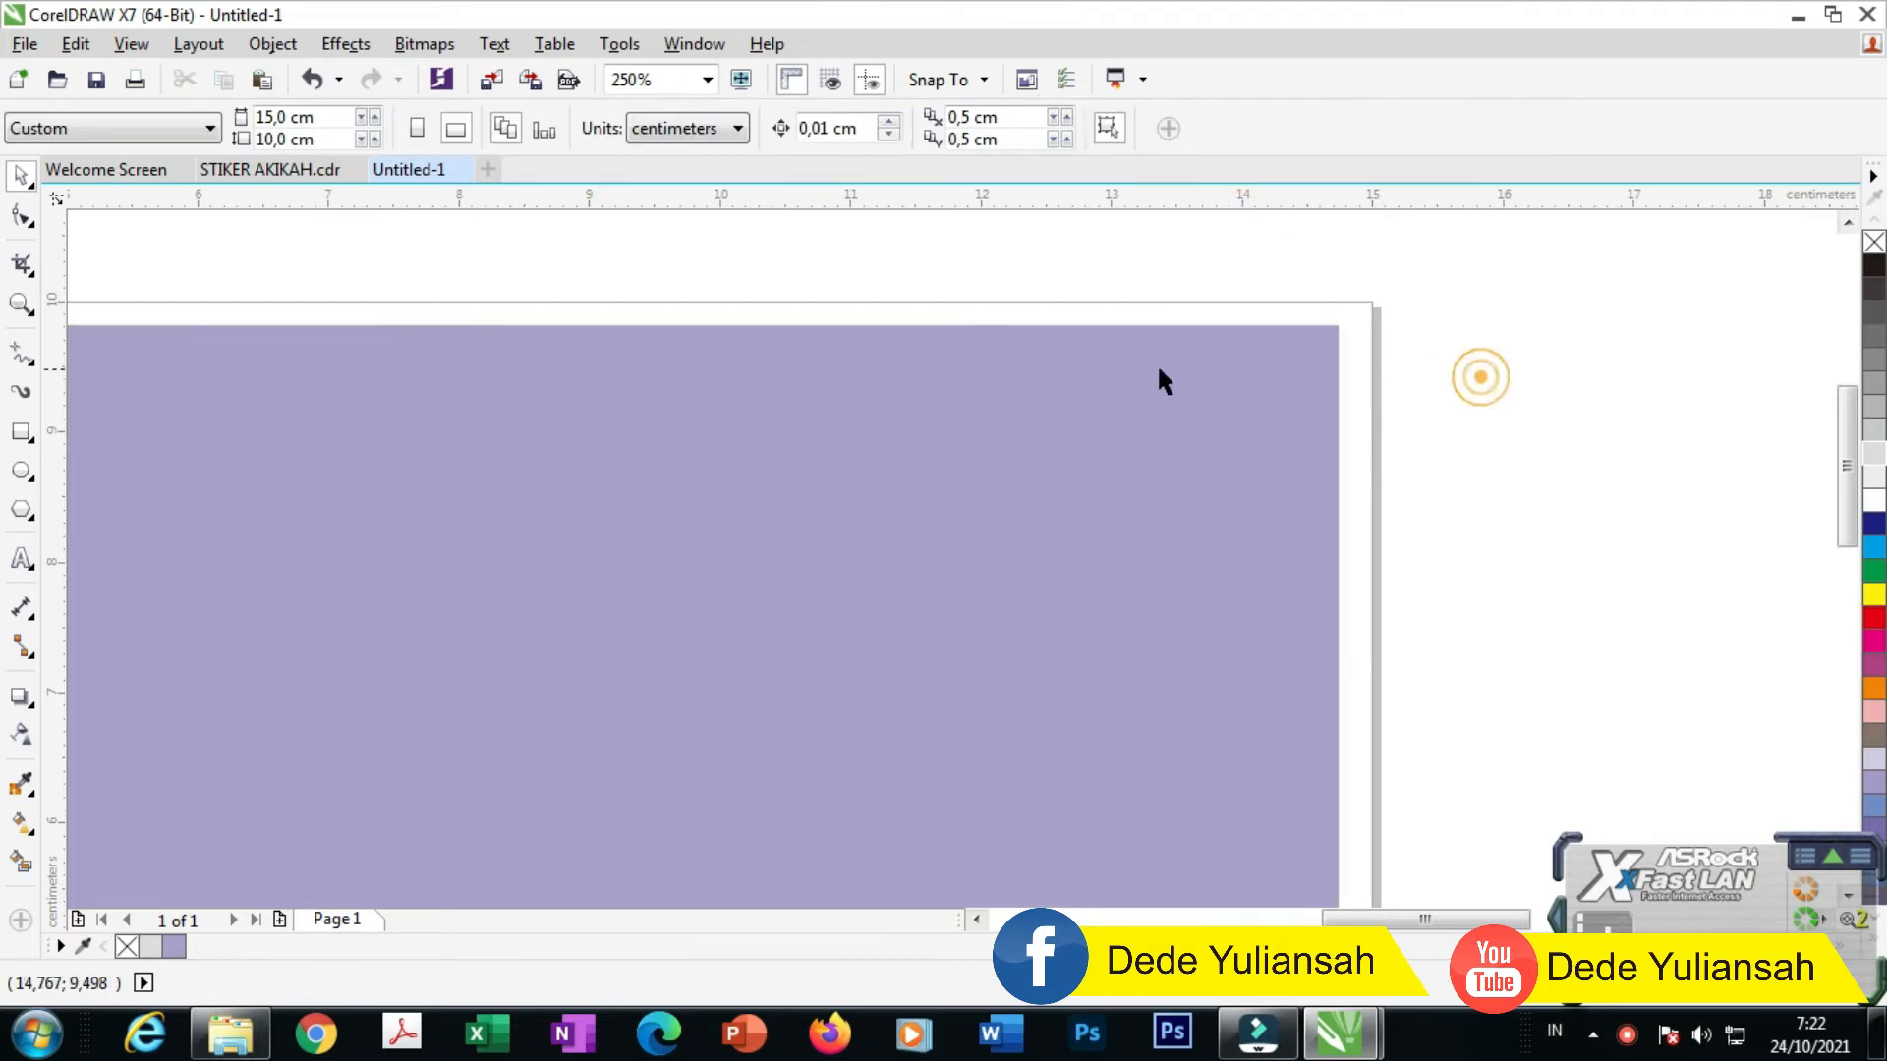
{"action": "scroll", "coordinate": [1142, 373], "scroll_direction": "down", "scroll_amount": 4}
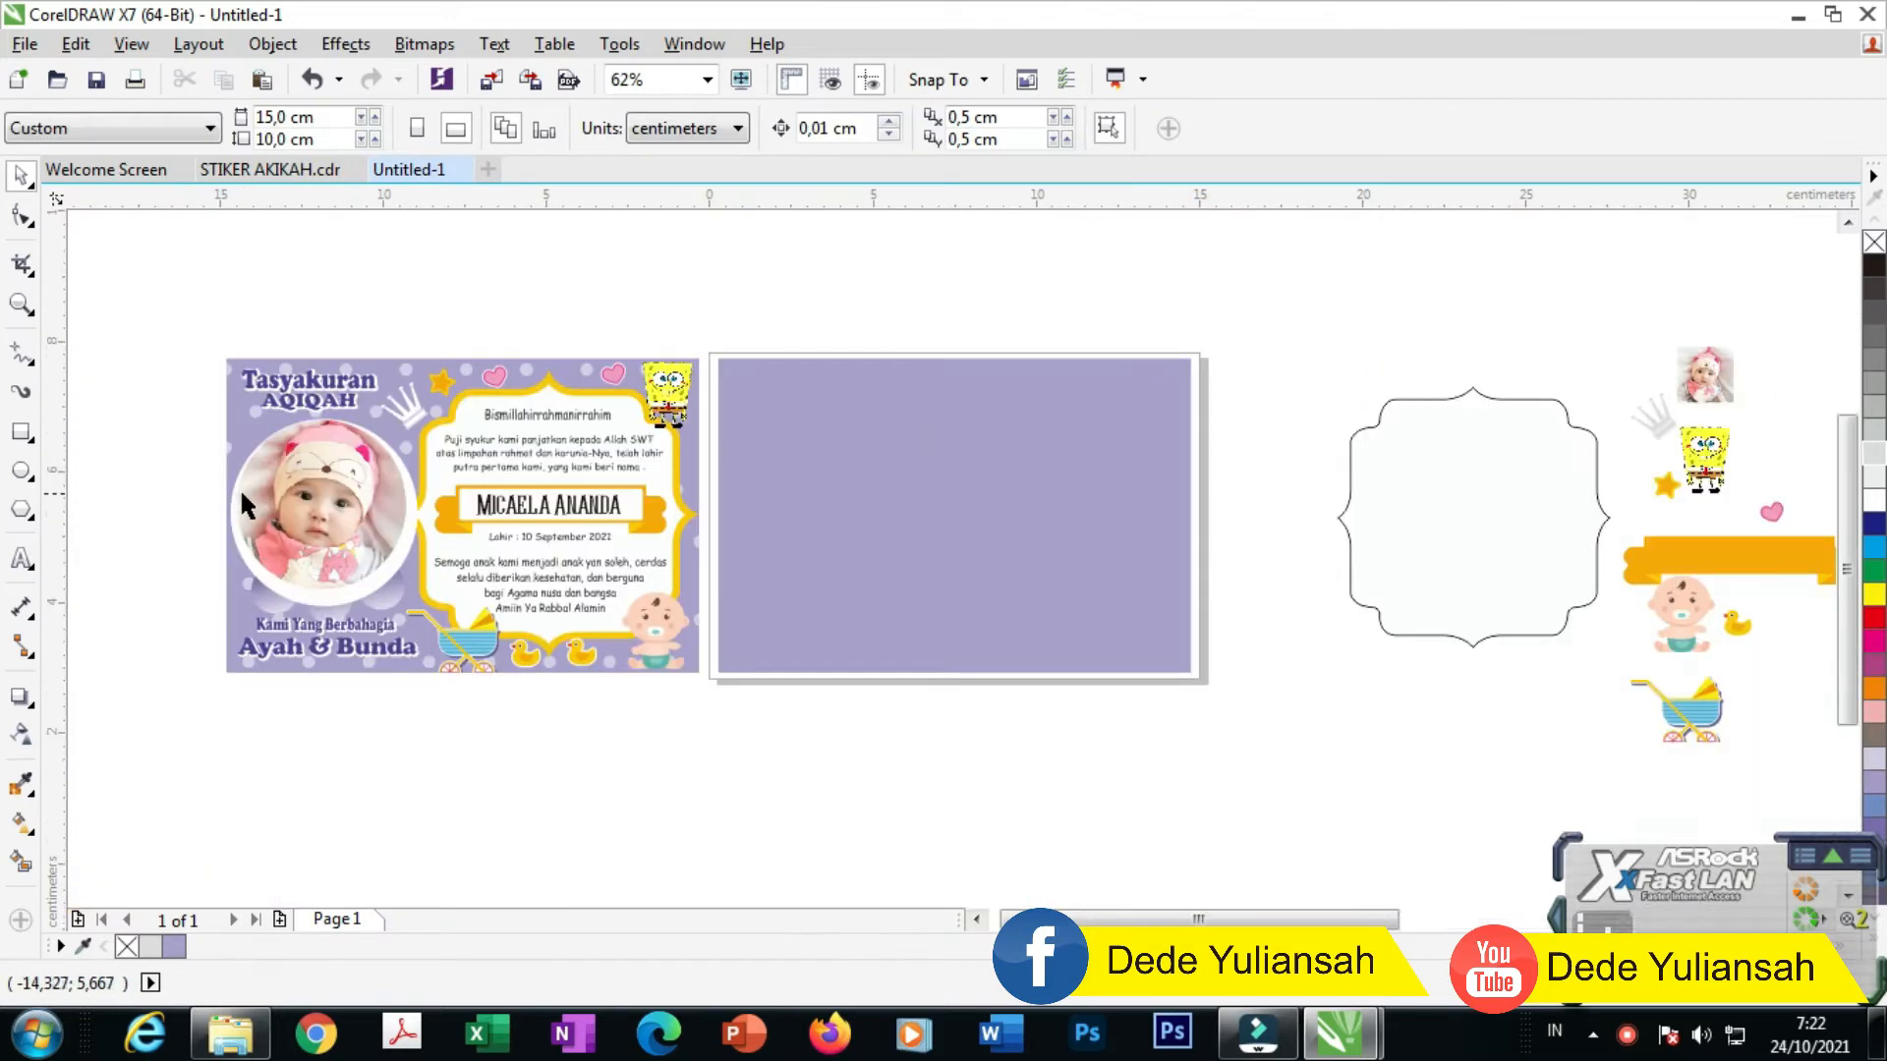
{"action": "scroll", "coordinate": [240, 488], "scroll_direction": "up", "scroll_amount": 2}
{"action": "scroll", "coordinate": [723, 470], "scroll_direction": "down", "scroll_amount": 2}
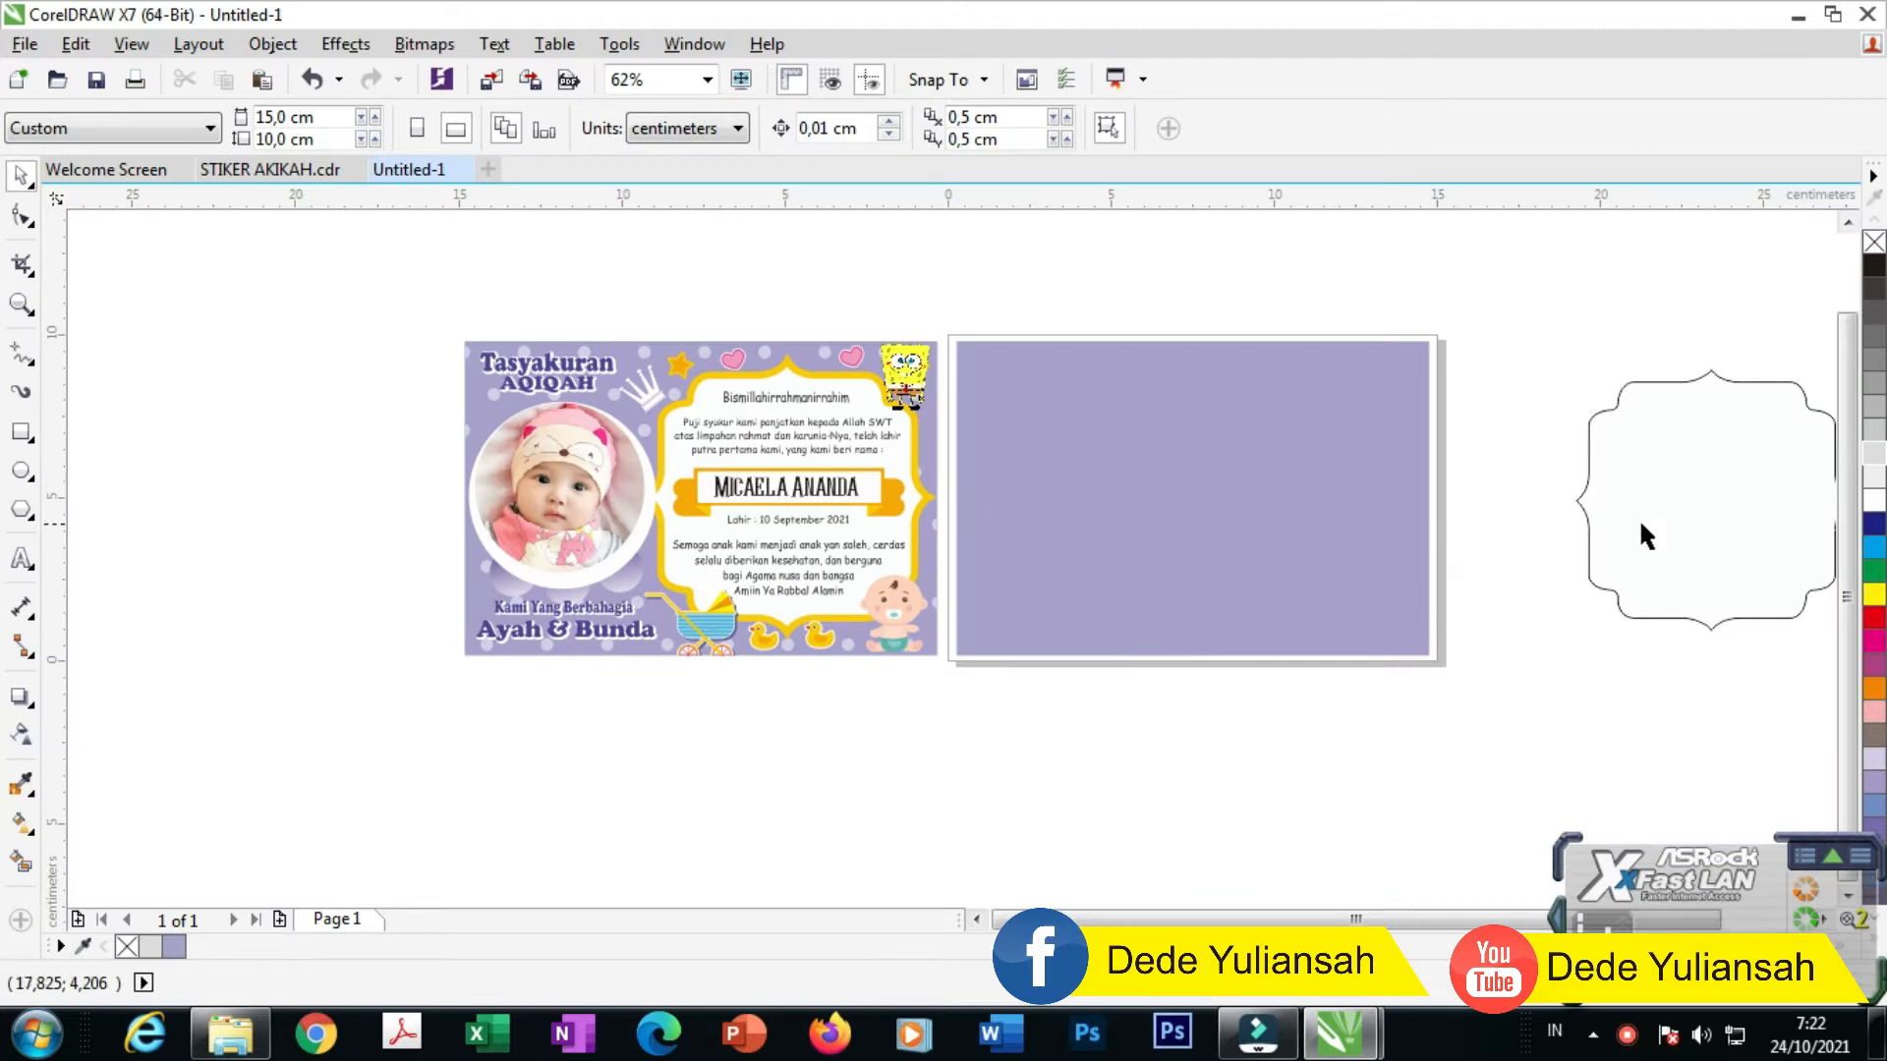
Step: Place the scalloped frame on the lavender rectangle, fill it white, and shift it right
{"action": "left_click_drag", "start_coordinate": [1694, 520], "coordinate": [1234, 528]}
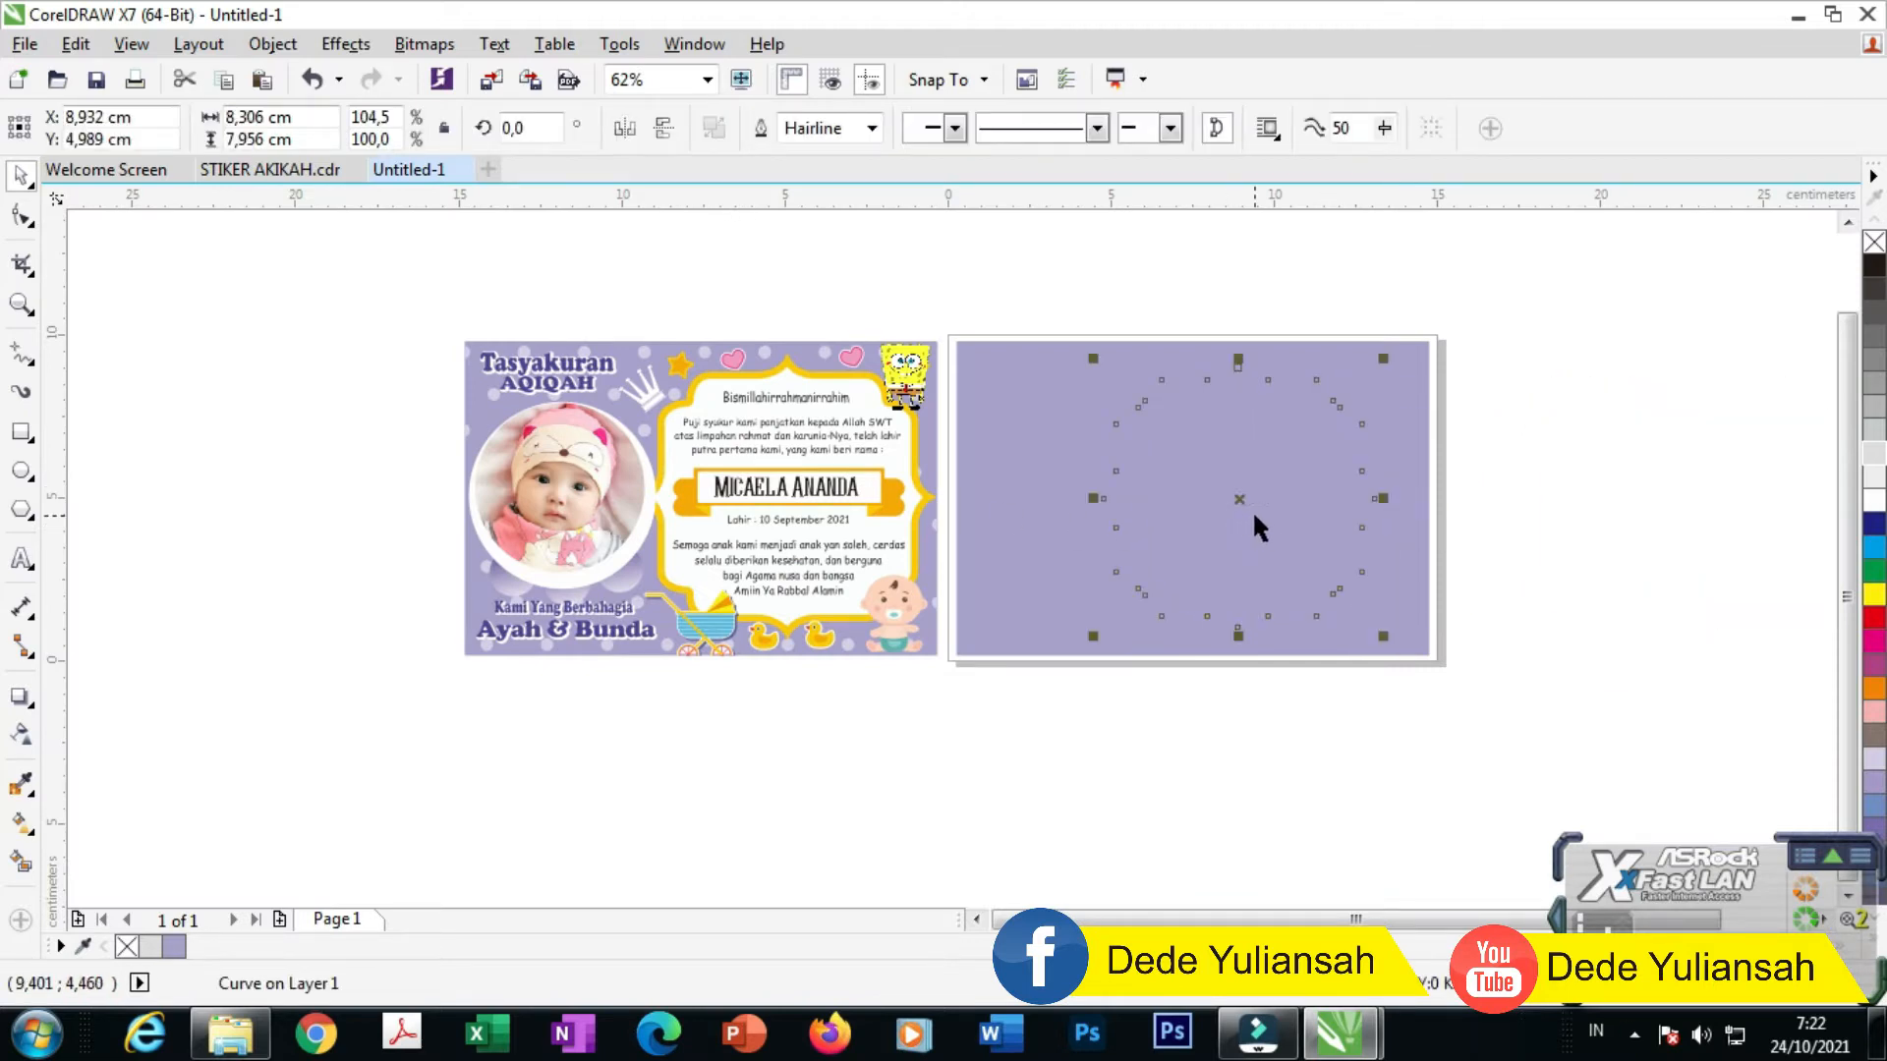
{"action": "left_click", "coordinate": [1870, 503]}
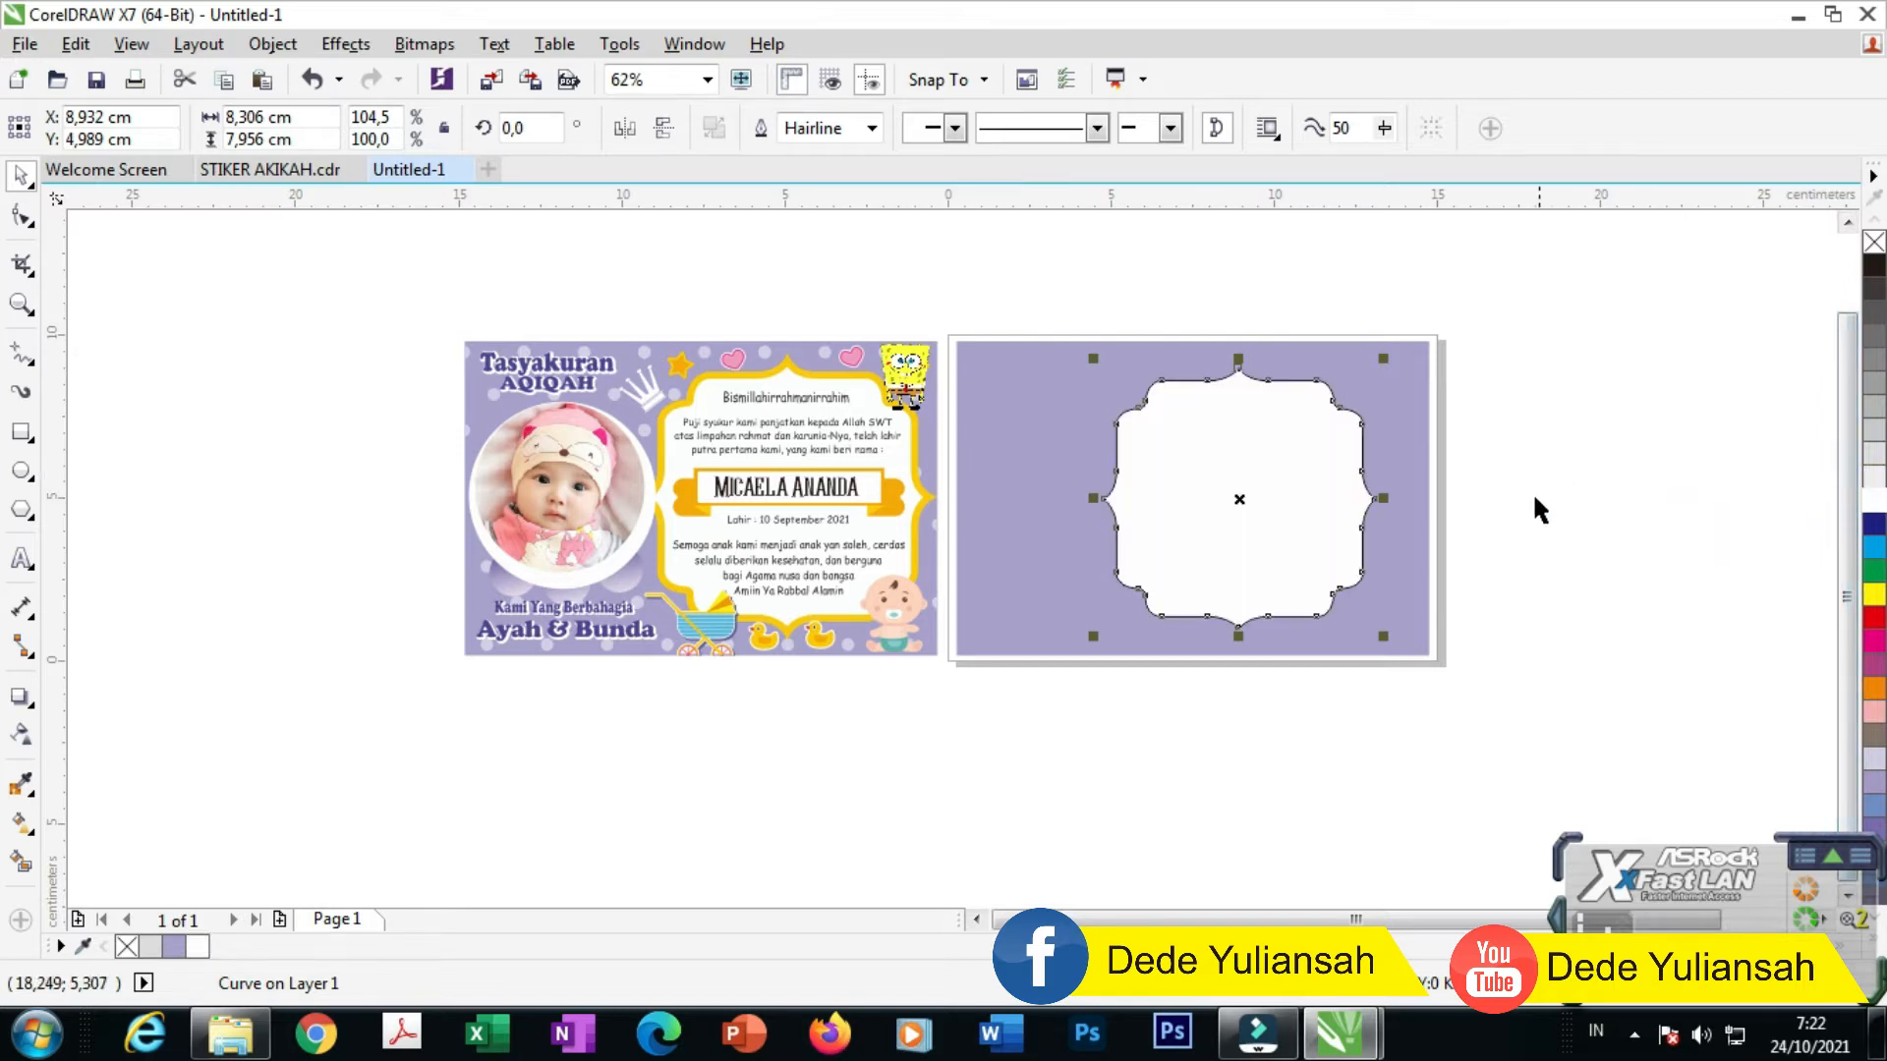
{"action": "scroll", "coordinate": [1443, 511], "scroll_direction": "up", "scroll_amount": 4}
{"action": "left_click_drag", "start_coordinate": [1006, 530], "coordinate": [1170, 527]}
{"action": "scroll", "coordinate": [1172, 529], "scroll_direction": "down", "scroll_amount": 2}
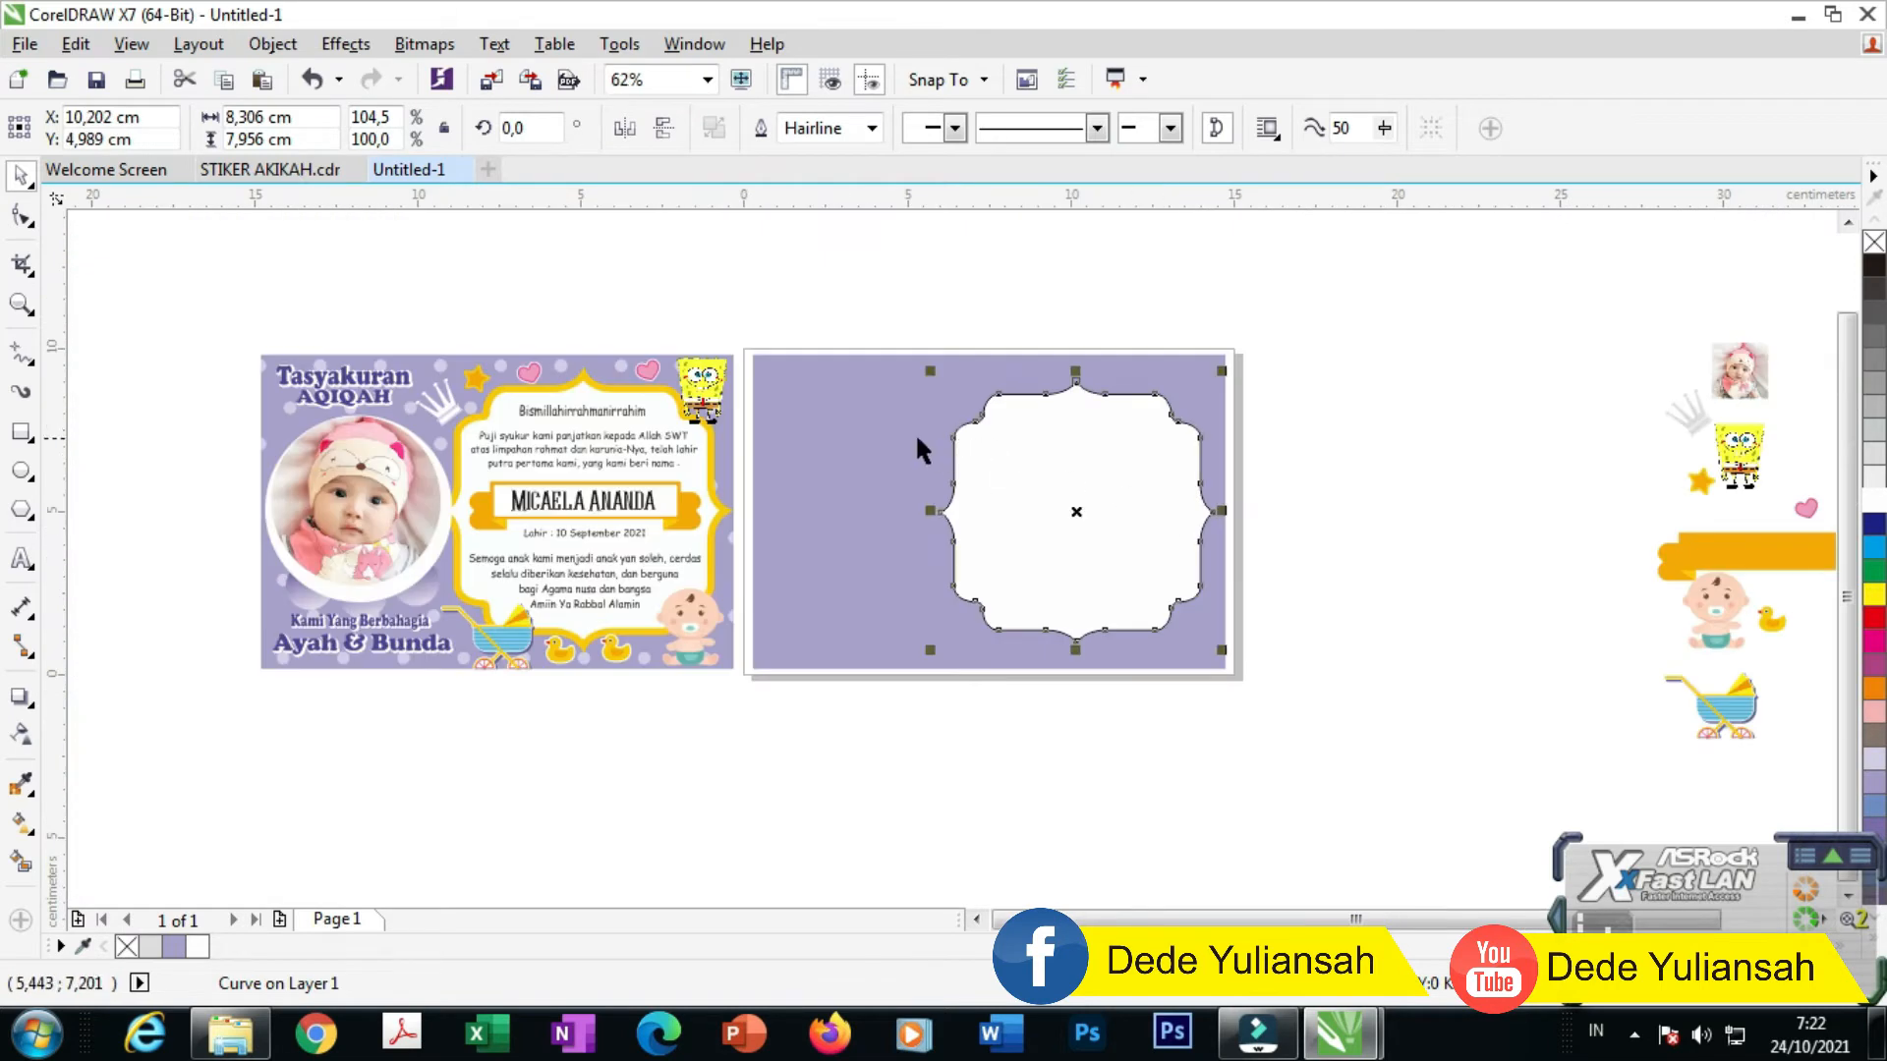
{"action": "scroll", "coordinate": [914, 432], "scroll_direction": "up", "scroll_amount": 2}
{"action": "left_click", "coordinate": [896, 231]}
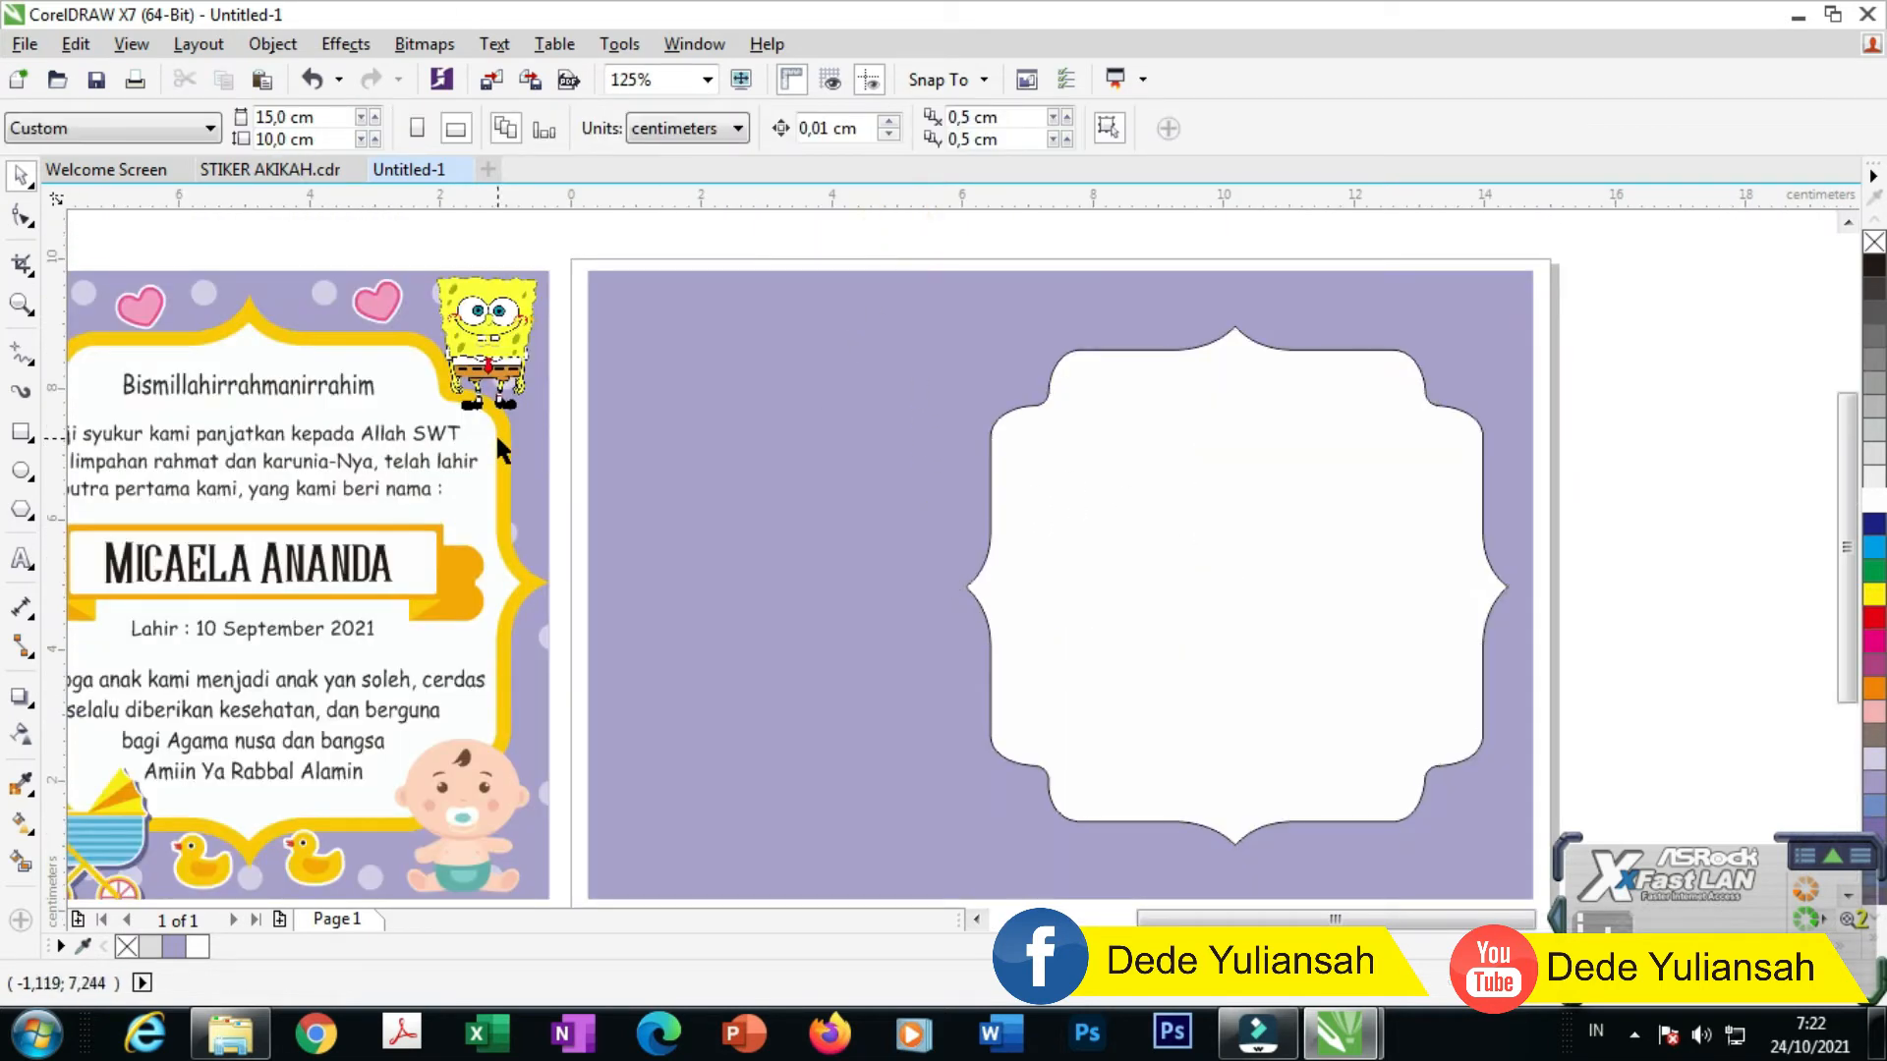
{"action": "scroll", "coordinate": [1022, 457], "scroll_direction": "up", "scroll_amount": 2}
{"action": "left_click", "coordinate": [983, 434]}
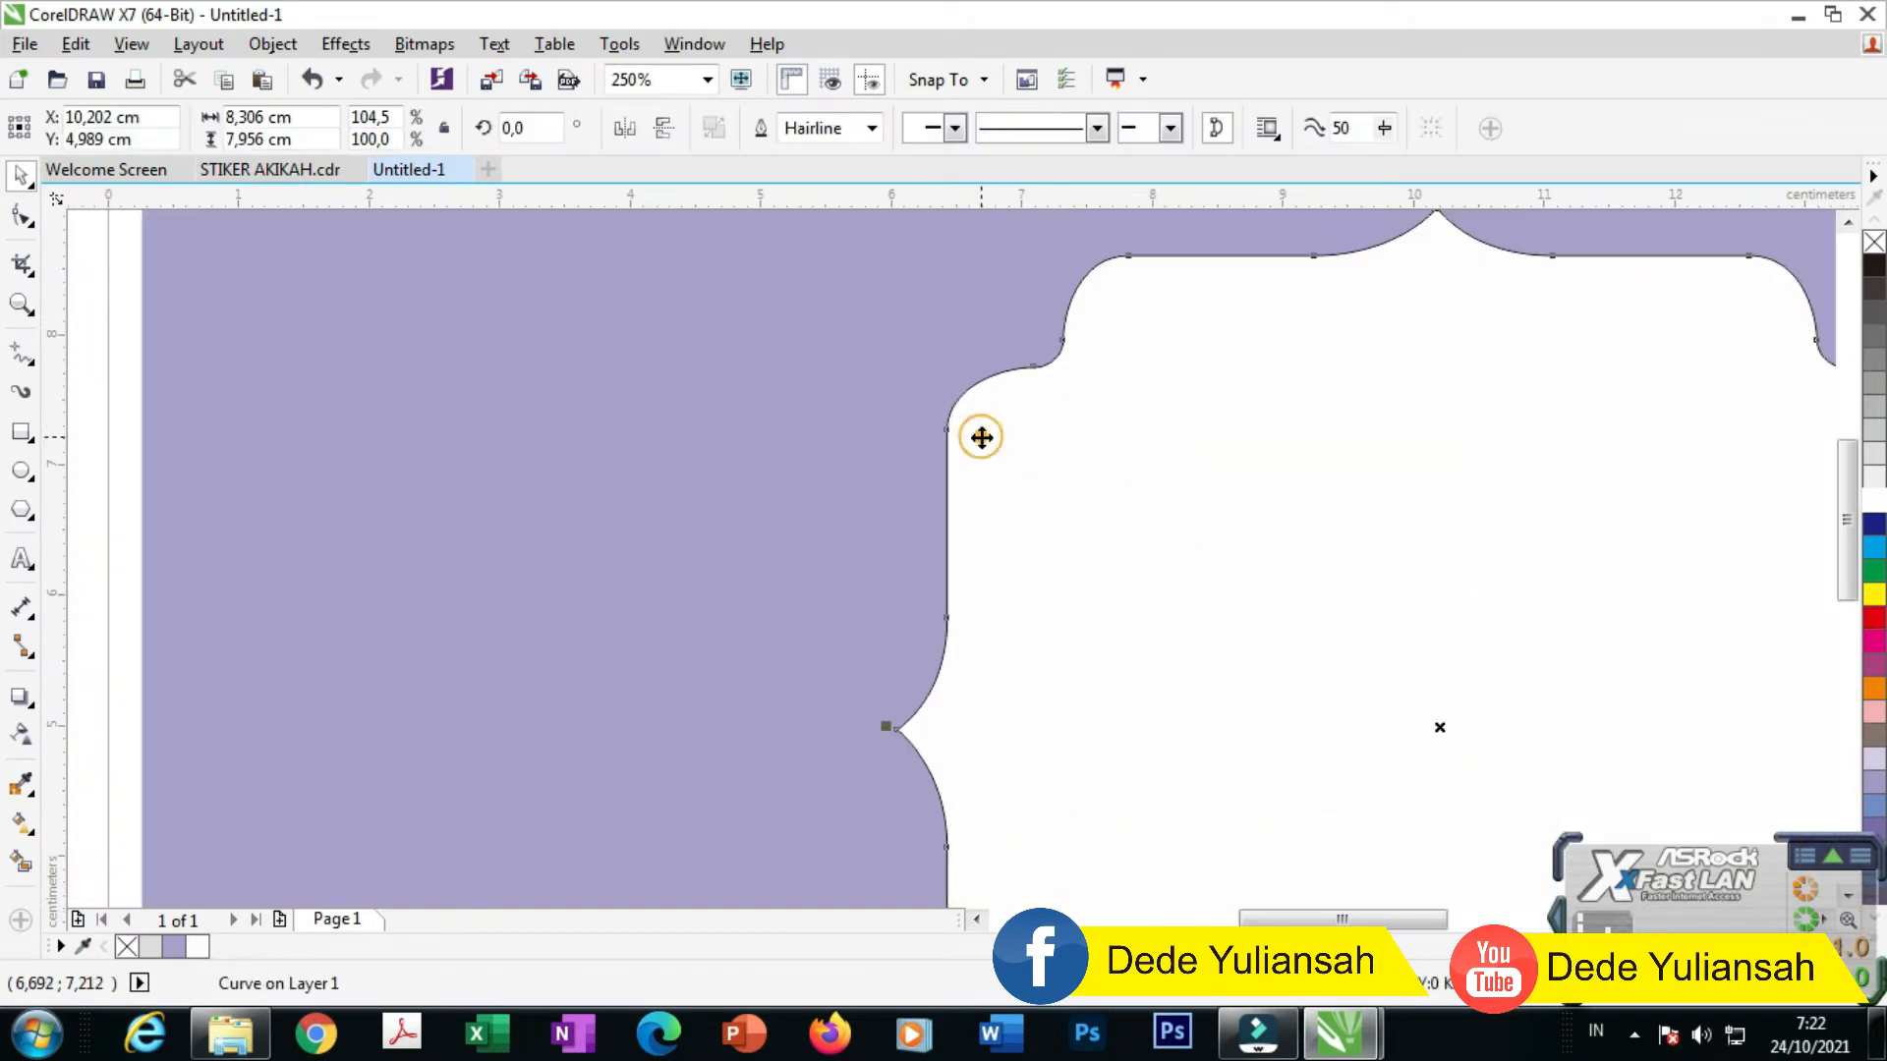
Step: Add a 0.247 cm outer contour around the frame with the Contour tool
{"action": "left_click", "coordinate": [34, 714]}
{"action": "left_click", "coordinate": [118, 724]}
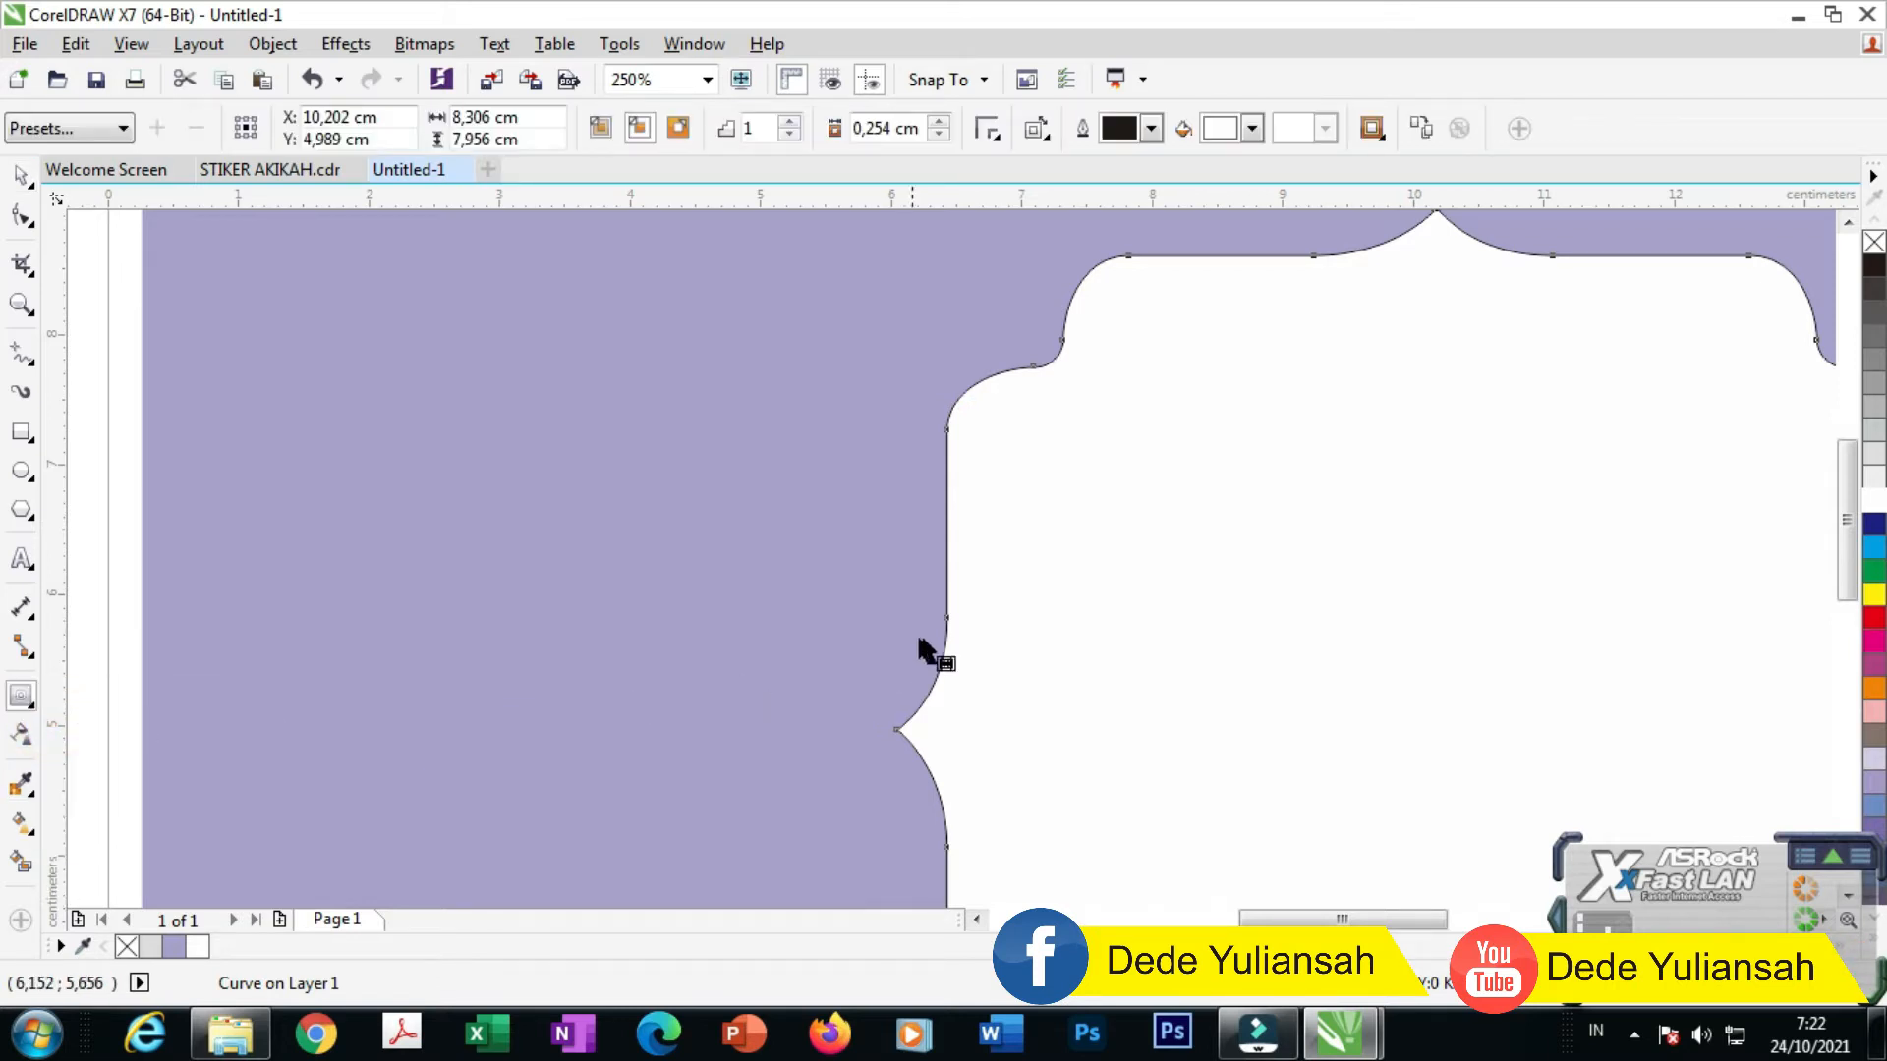
{"action": "left_click_drag", "start_coordinate": [942, 617], "coordinate": [864, 590]}
{"action": "scroll", "coordinate": [890, 590], "scroll_direction": "down", "scroll_amount": 2}
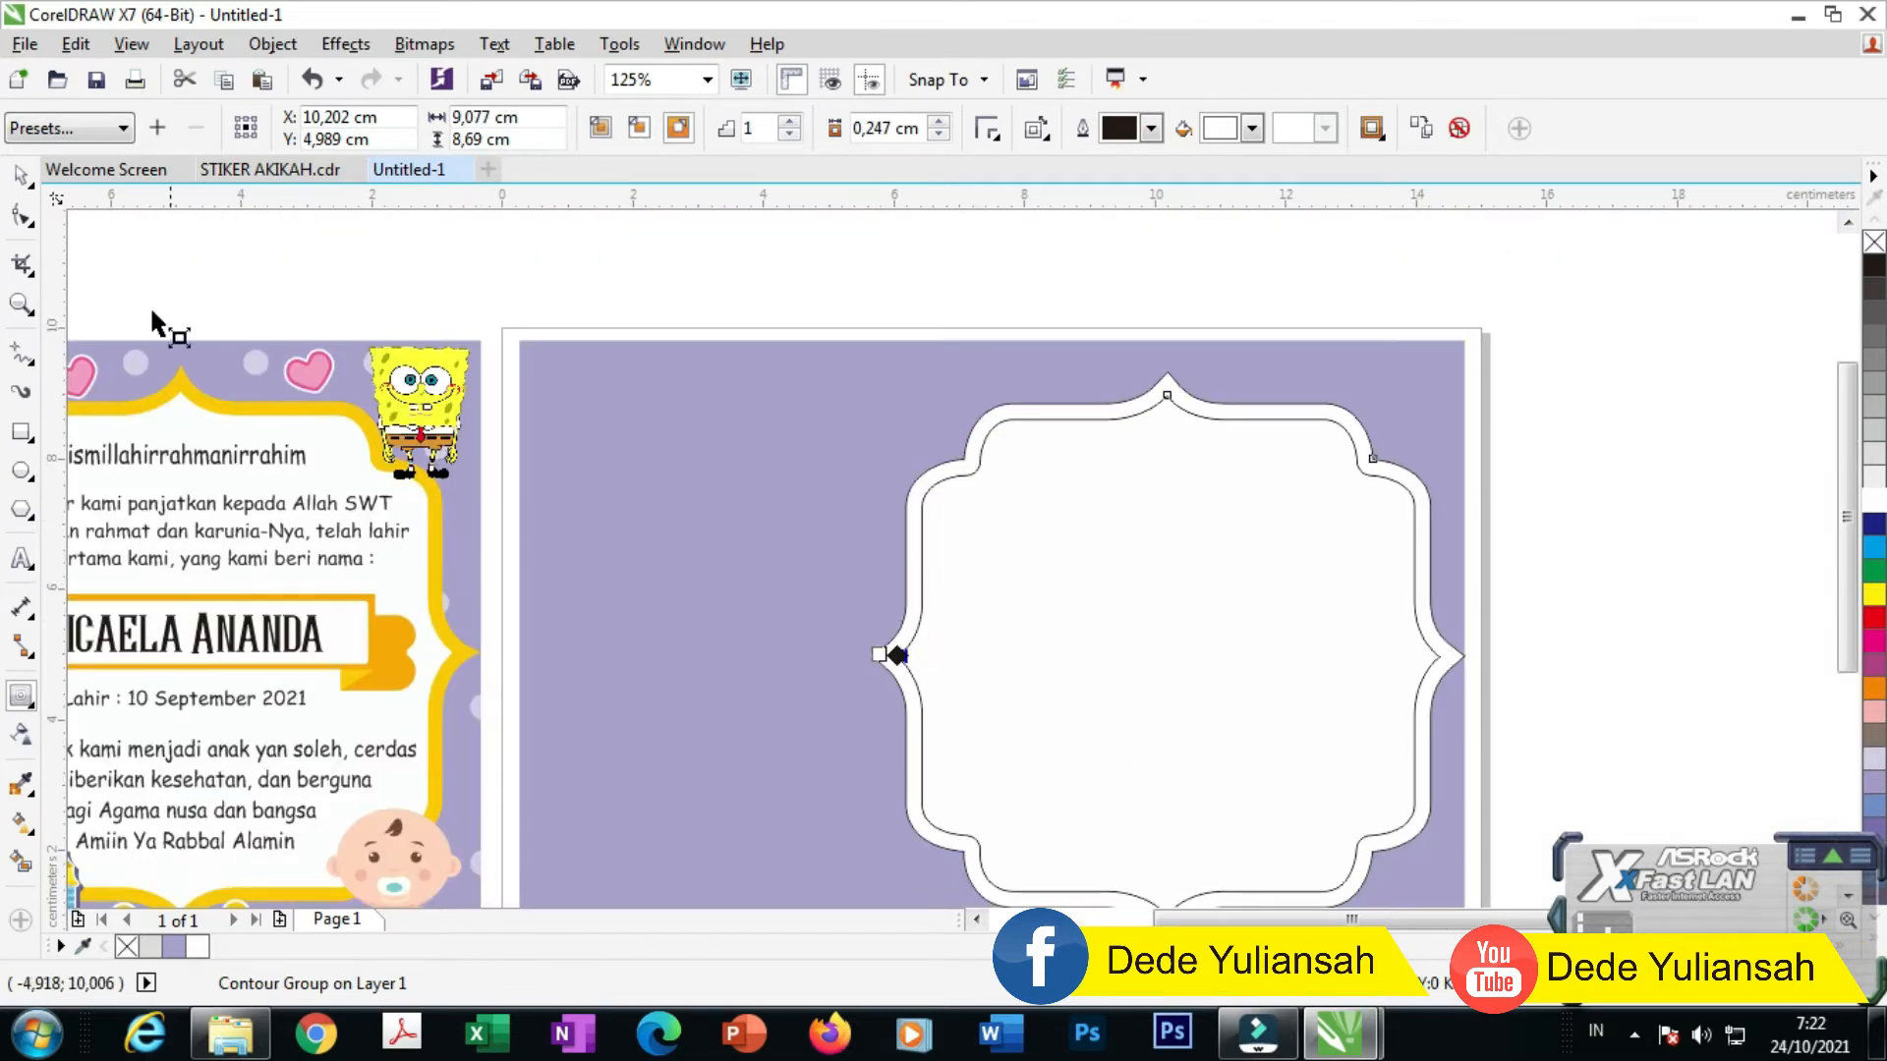
Step: Break the contour group apart so the border is a separate curve
{"action": "left_click", "coordinate": [19, 175]}
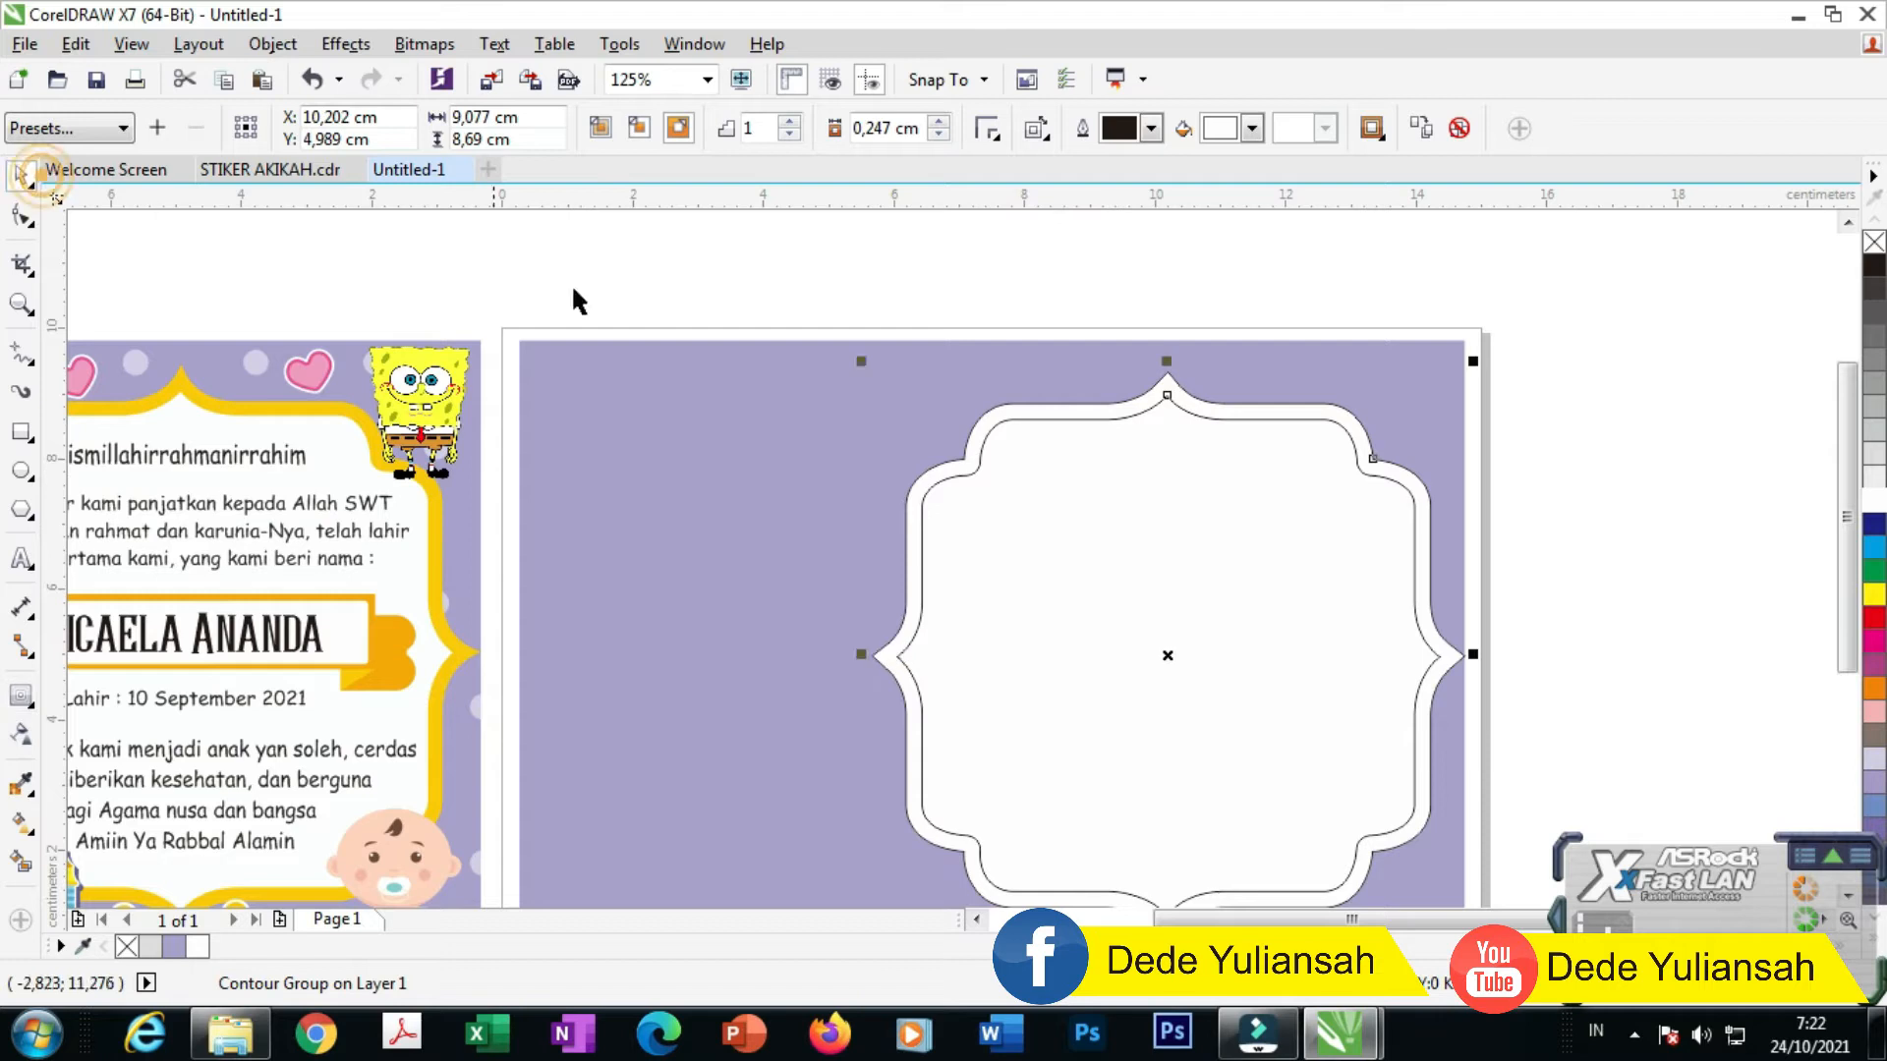
{"action": "right_click", "coordinate": [1057, 409]}
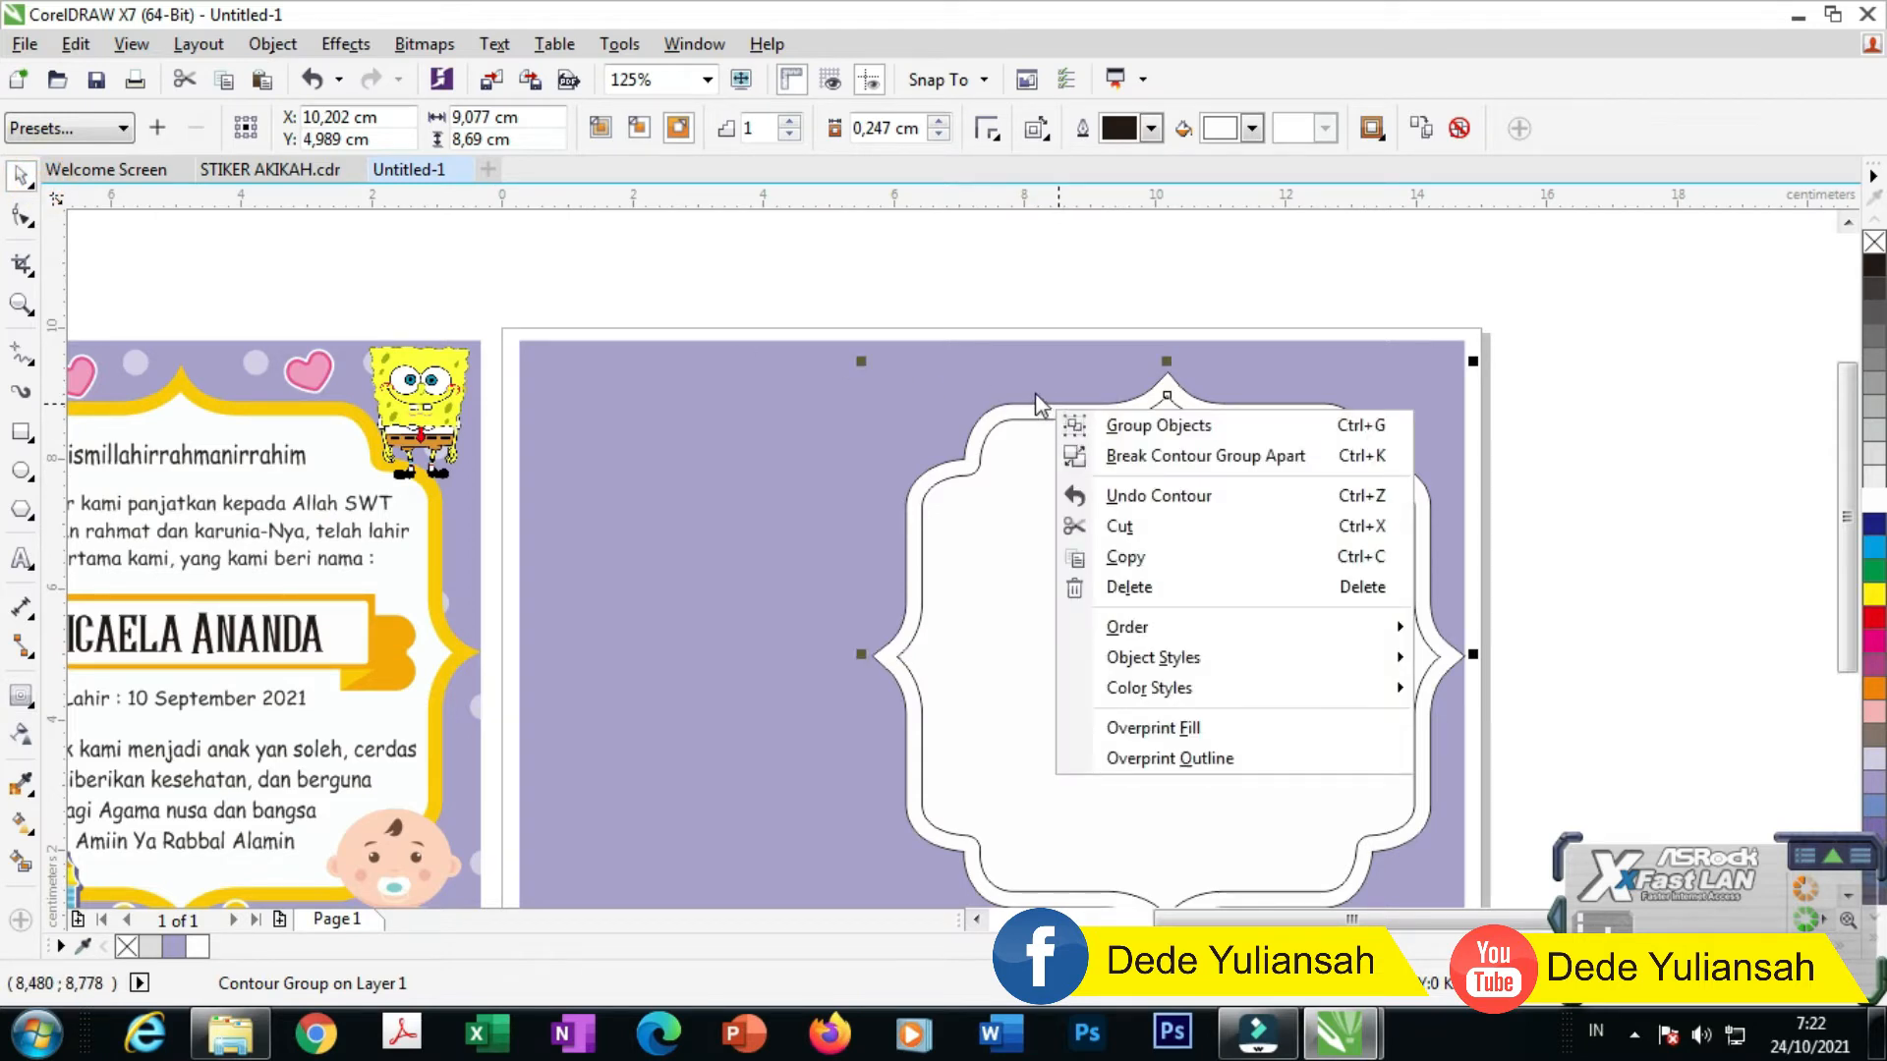
{"action": "left_click", "coordinate": [1151, 456]}
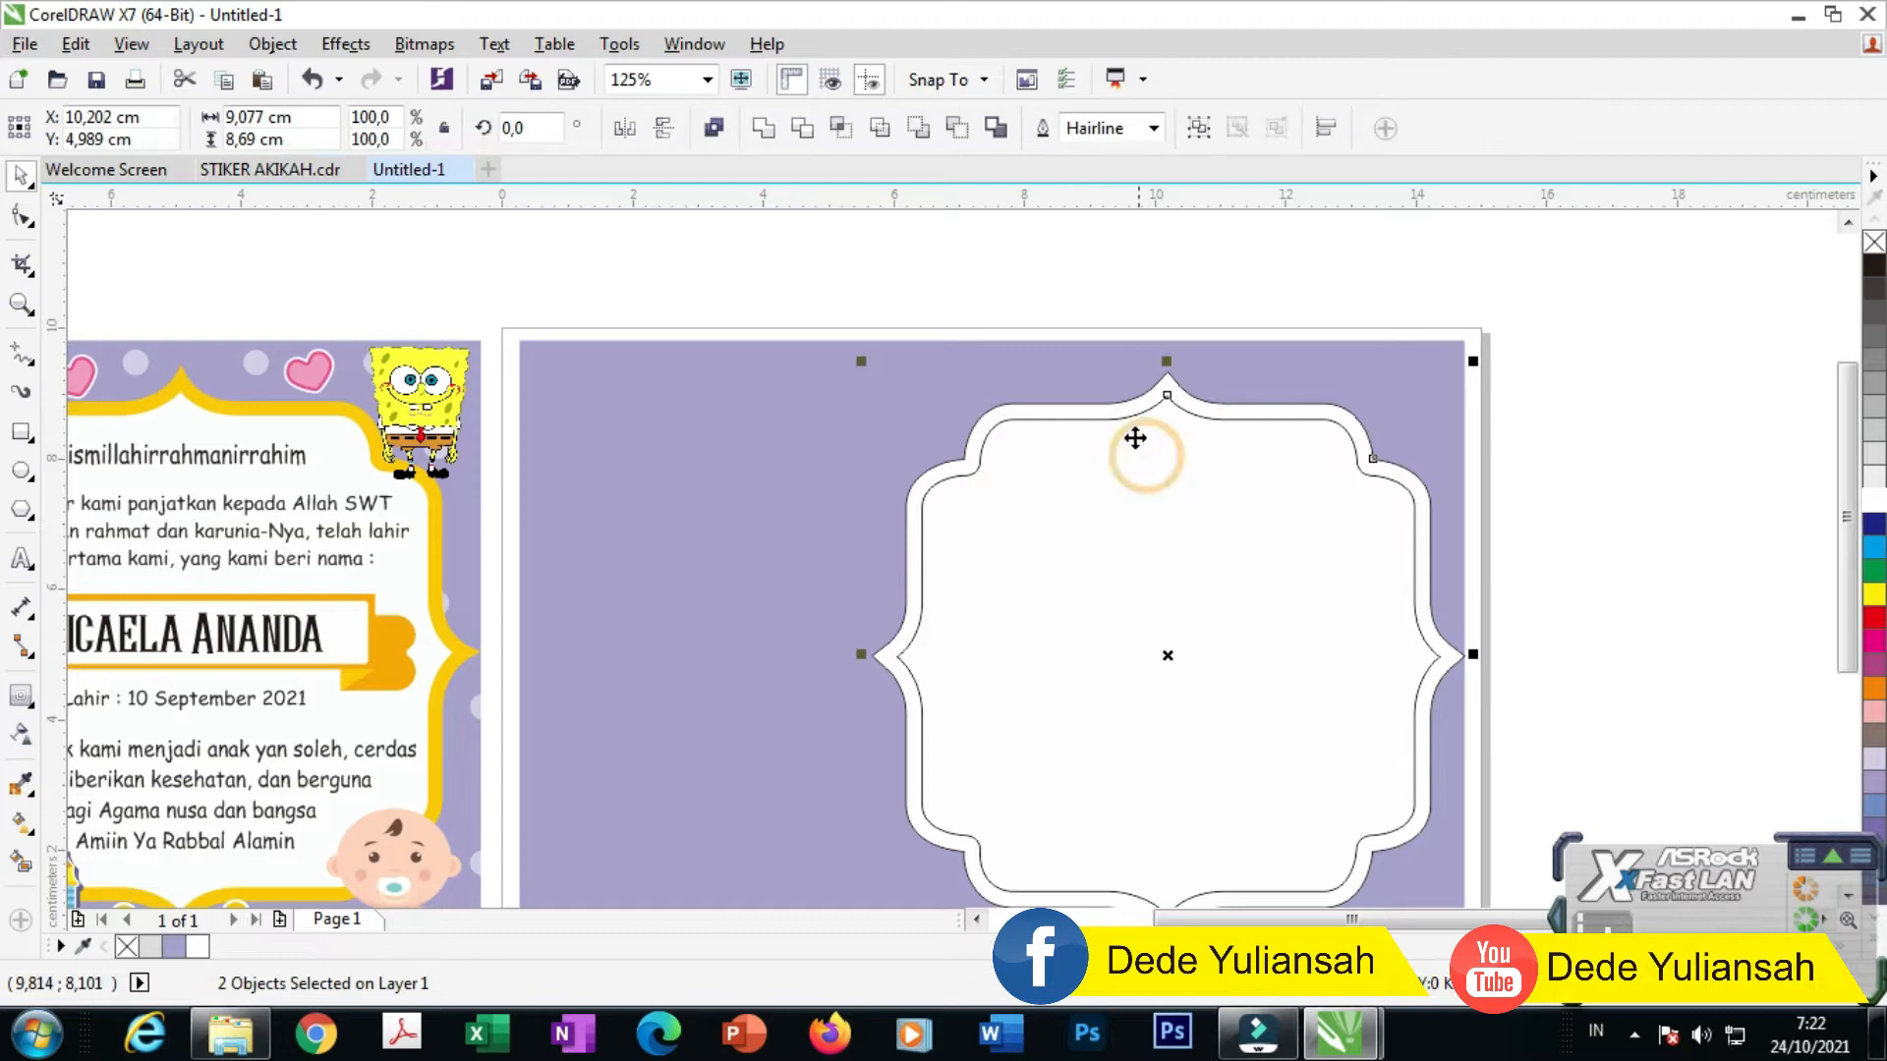
{"action": "left_click_drag", "start_coordinate": [1045, 405], "coordinate": [880, 366]}
{"action": "key", "text": "ctrl+z"}
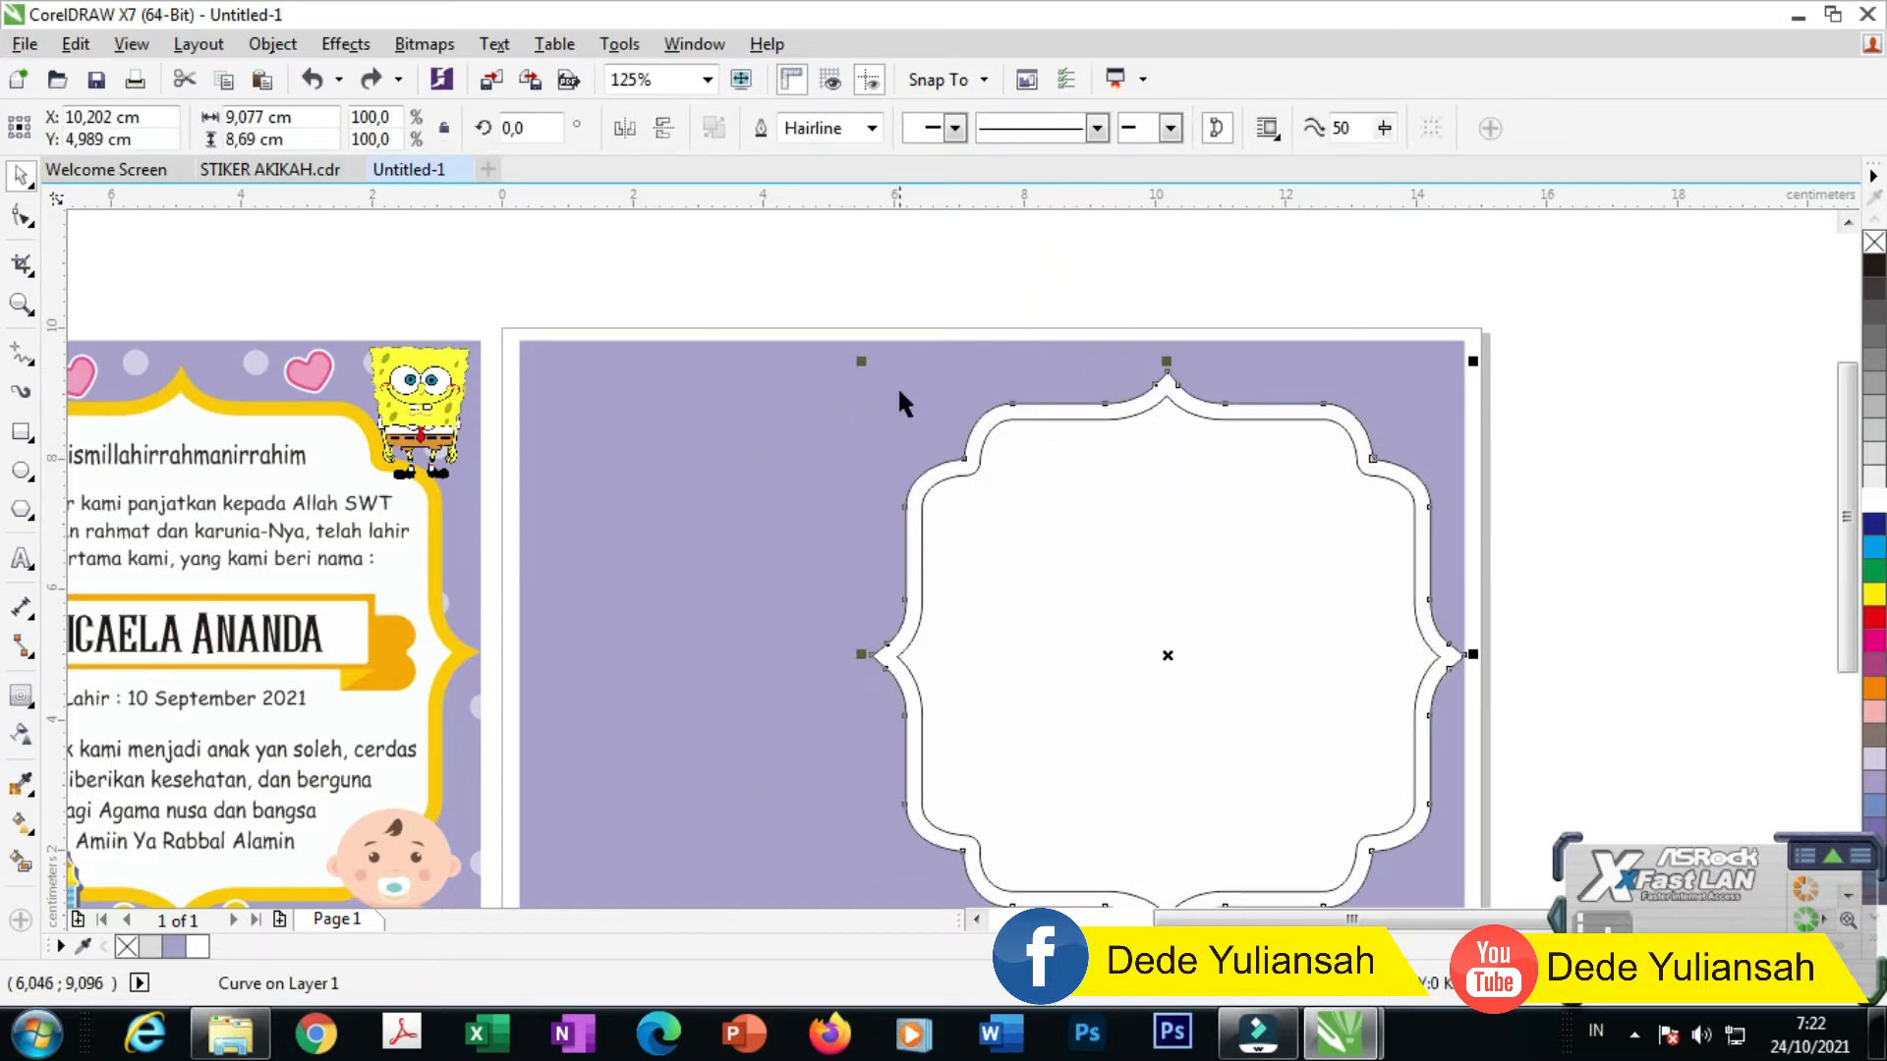
Step: Colour the outer contour band with the yellow sampled from the front's border
{"action": "left_click", "coordinate": [22, 786]}
{"action": "scroll", "coordinate": [474, 667], "scroll_direction": "up", "scroll_amount": 2}
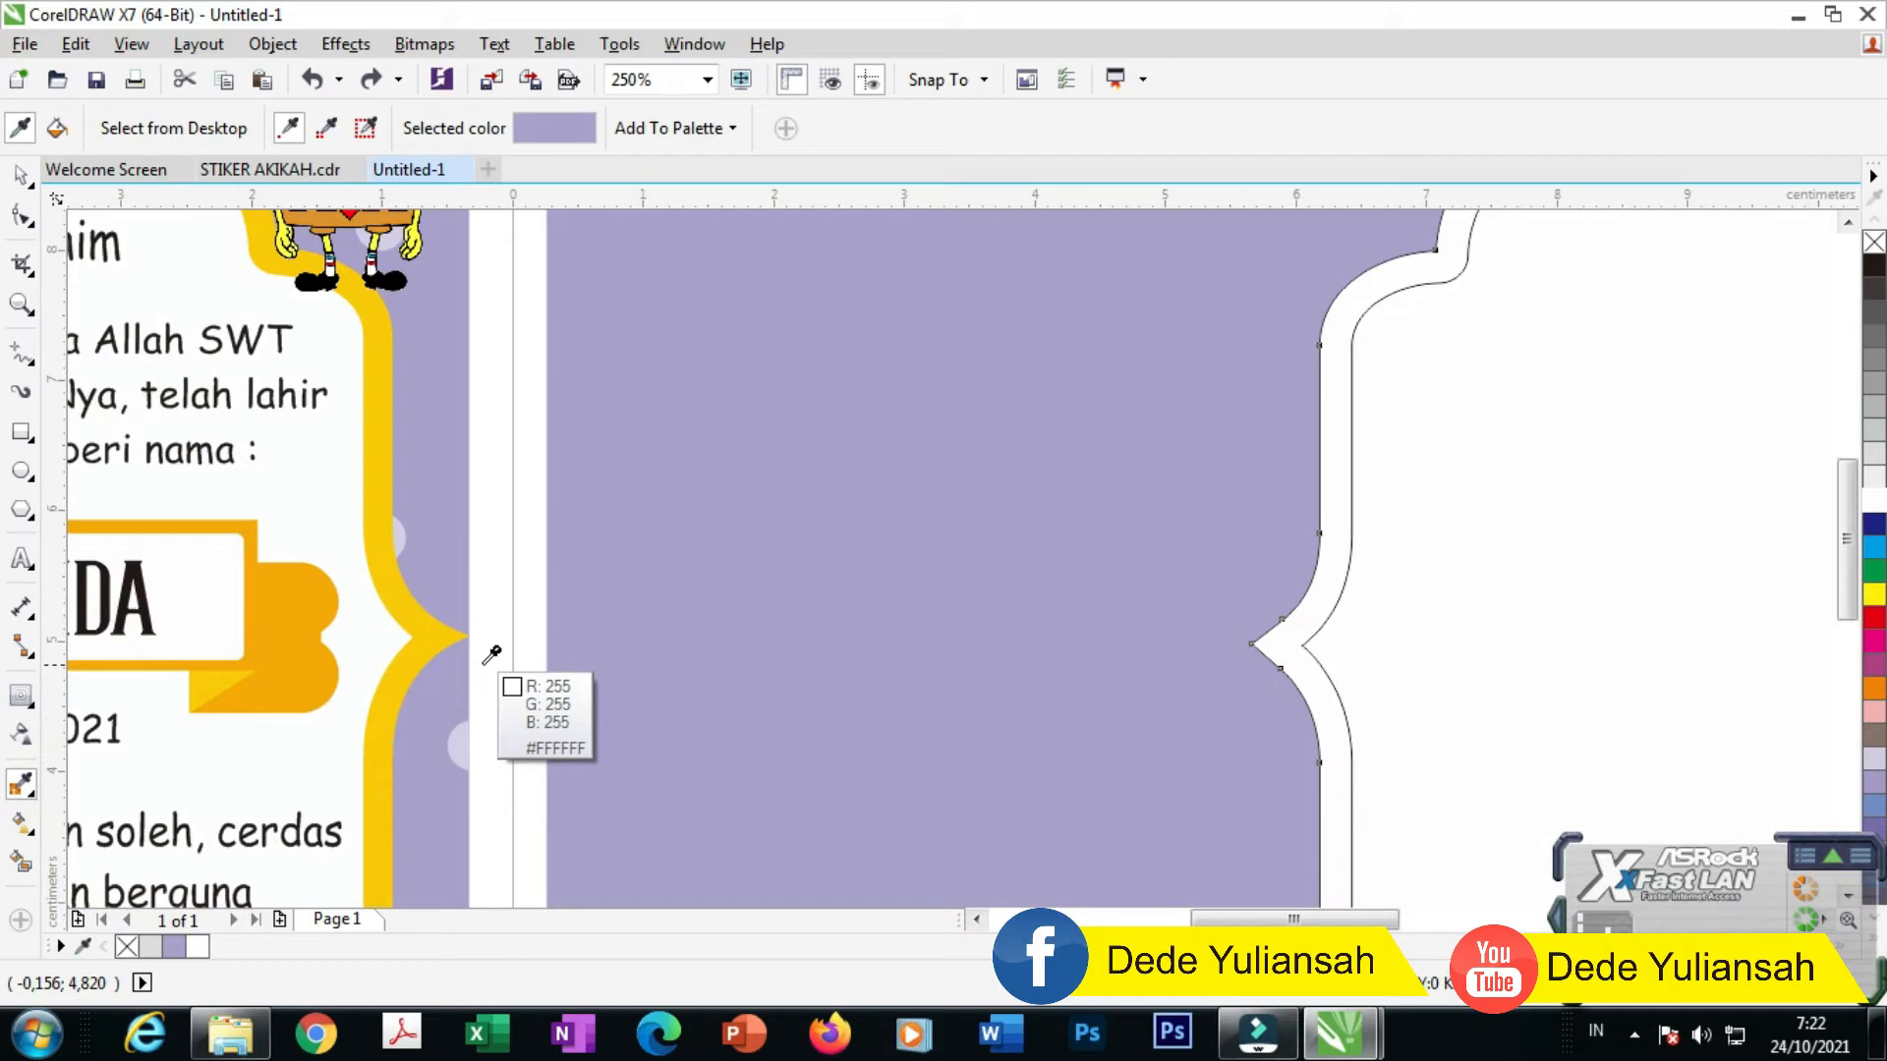
{"action": "left_click", "coordinate": [423, 643]}
{"action": "left_click", "coordinate": [1269, 655]}
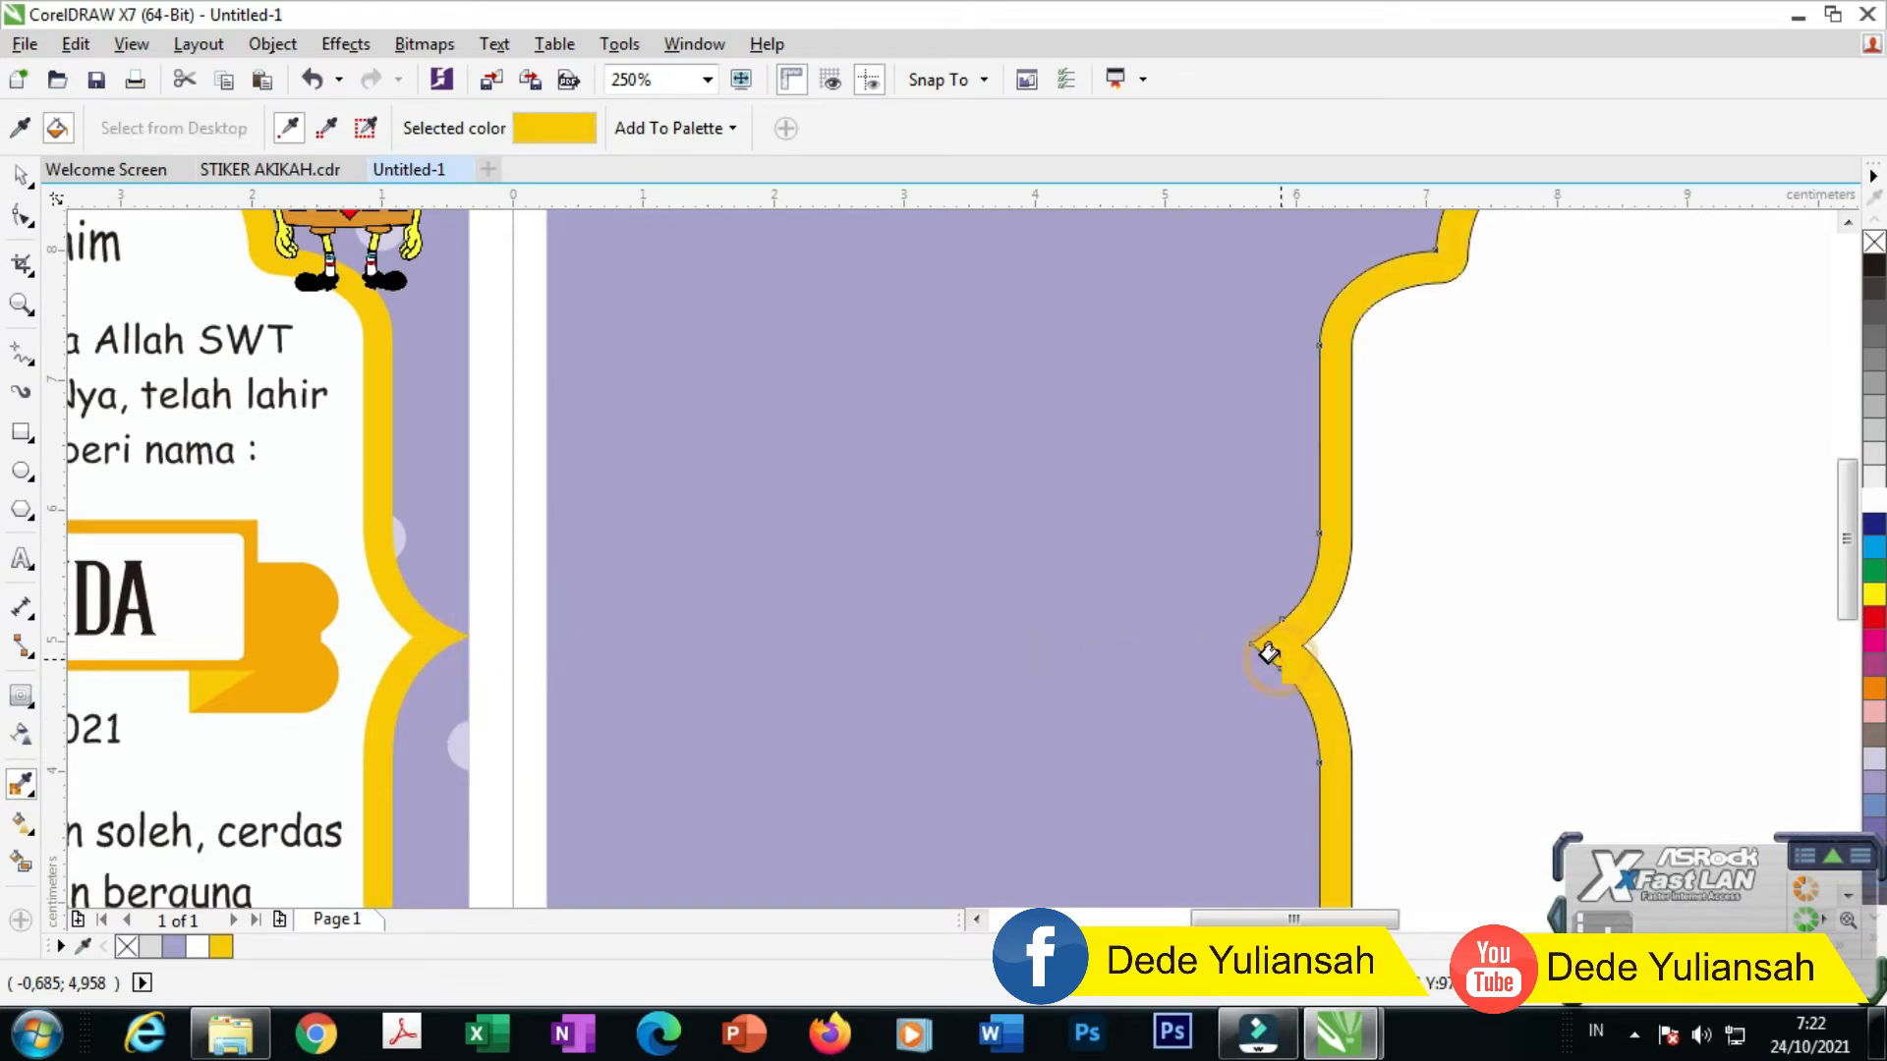
{"action": "scroll", "coordinate": [1041, 540], "scroll_direction": "down", "scroll_amount": 2}
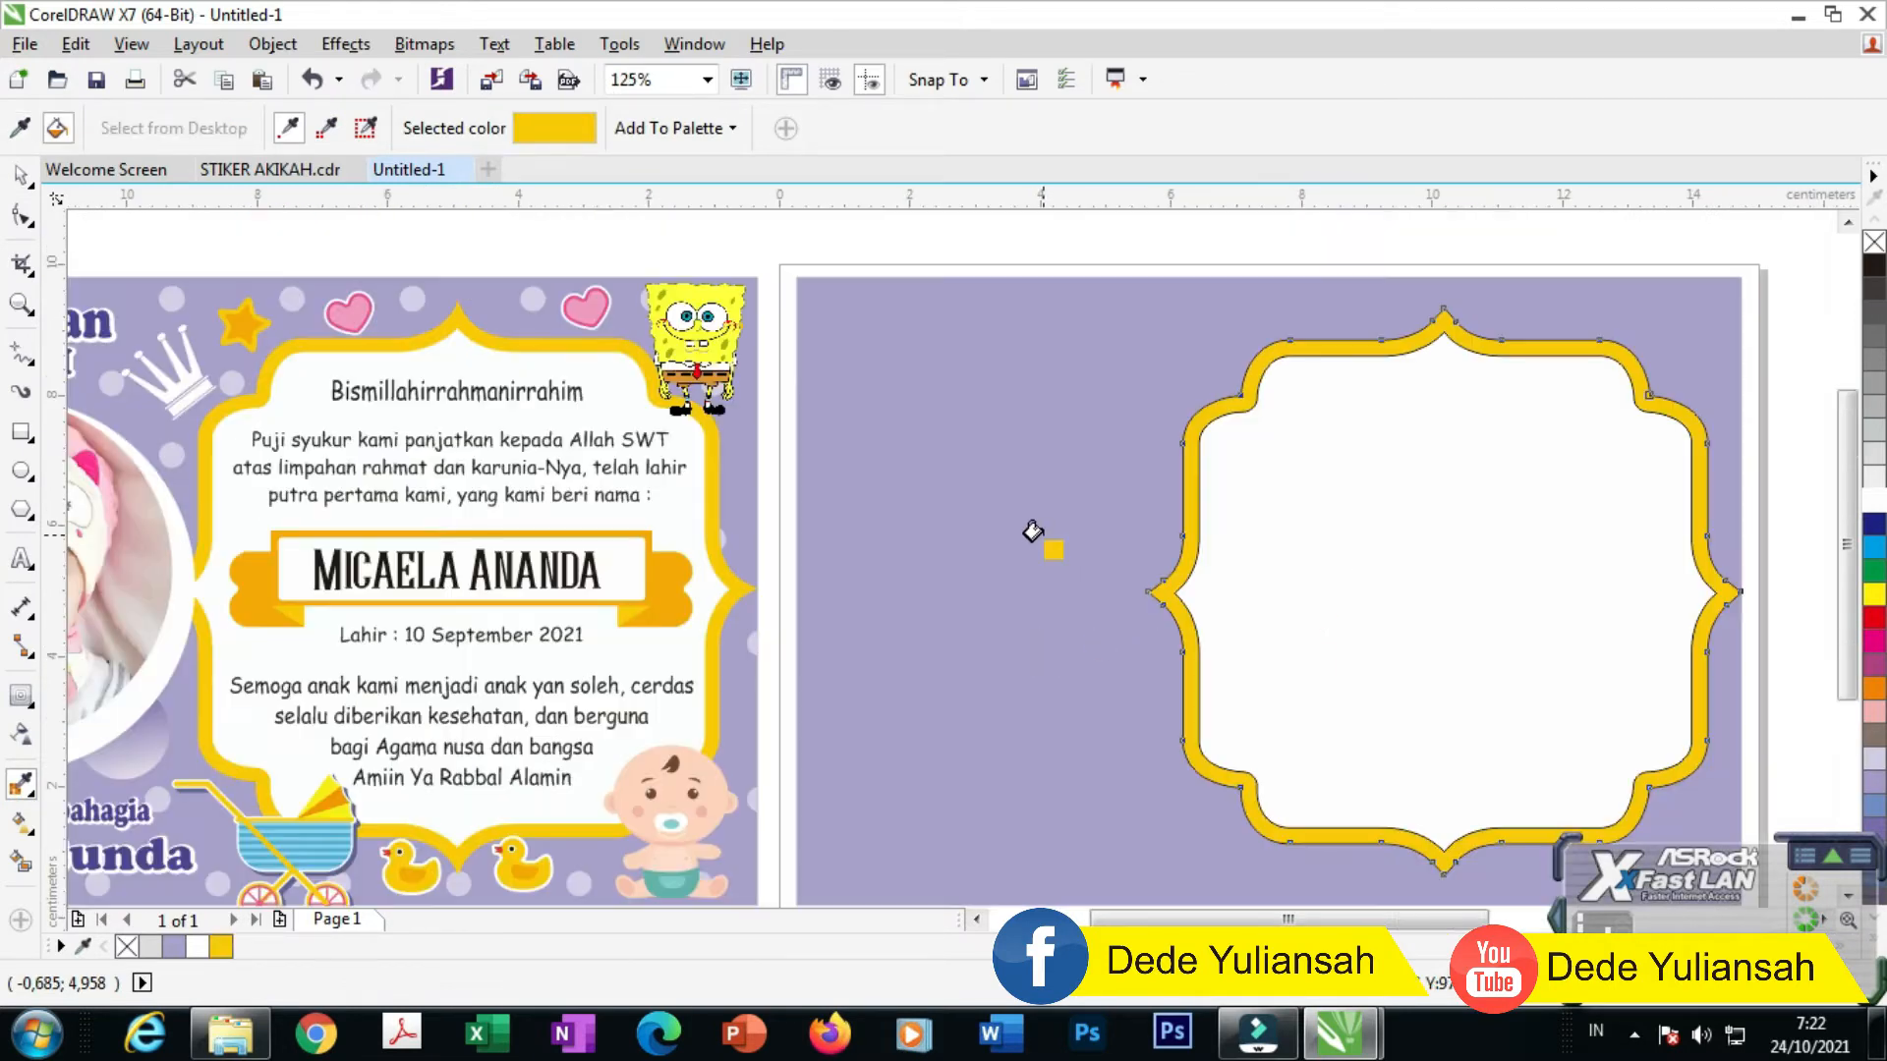
Step: Remove the outlines from the white frame and its yellow border
{"action": "left_click", "coordinate": [21, 177]}
{"action": "scroll", "coordinate": [1042, 511], "scroll_direction": "down", "scroll_amount": 2}
{"action": "left_click", "coordinate": [1089, 325]}
{"action": "left_click_drag", "start_coordinate": [1027, 377], "coordinate": [1408, 757]}
{"action": "scroll", "coordinate": [1306, 514], "scroll_direction": "up", "scroll_amount": 4}
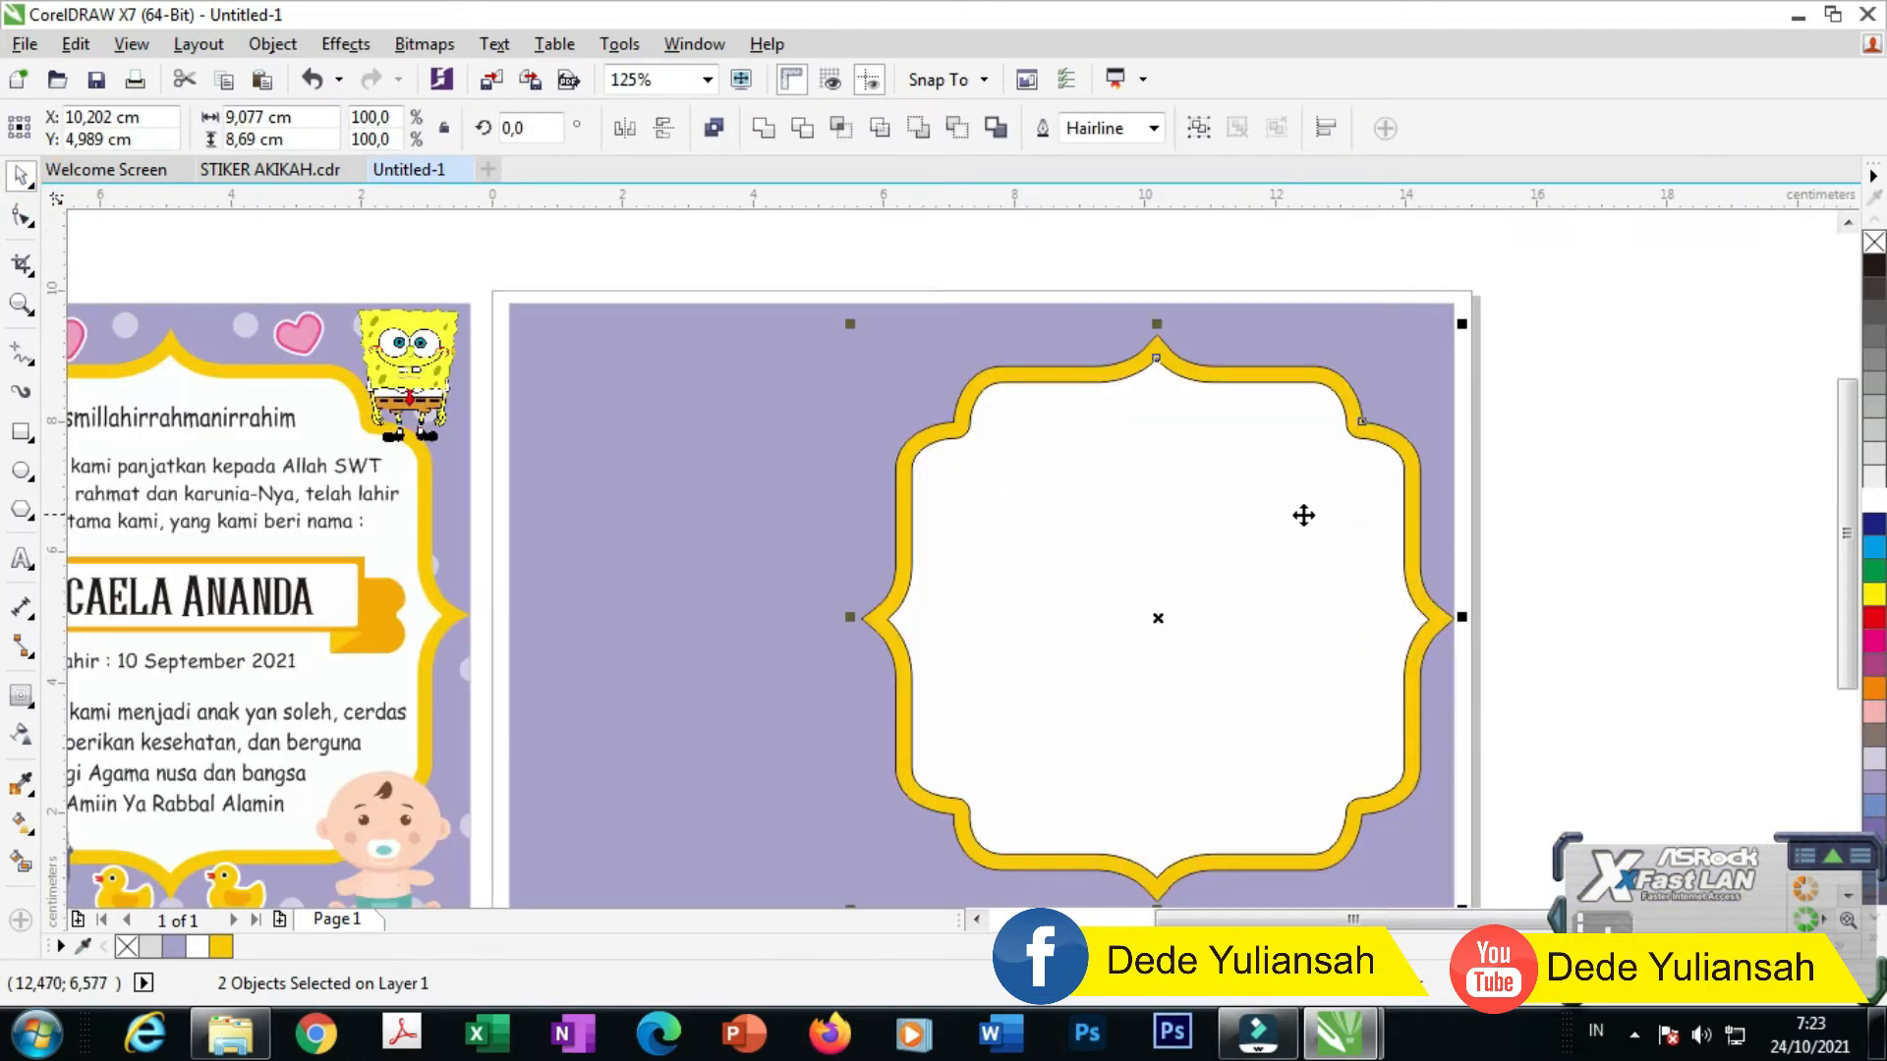
{"action": "left_click", "coordinate": [1152, 130]}
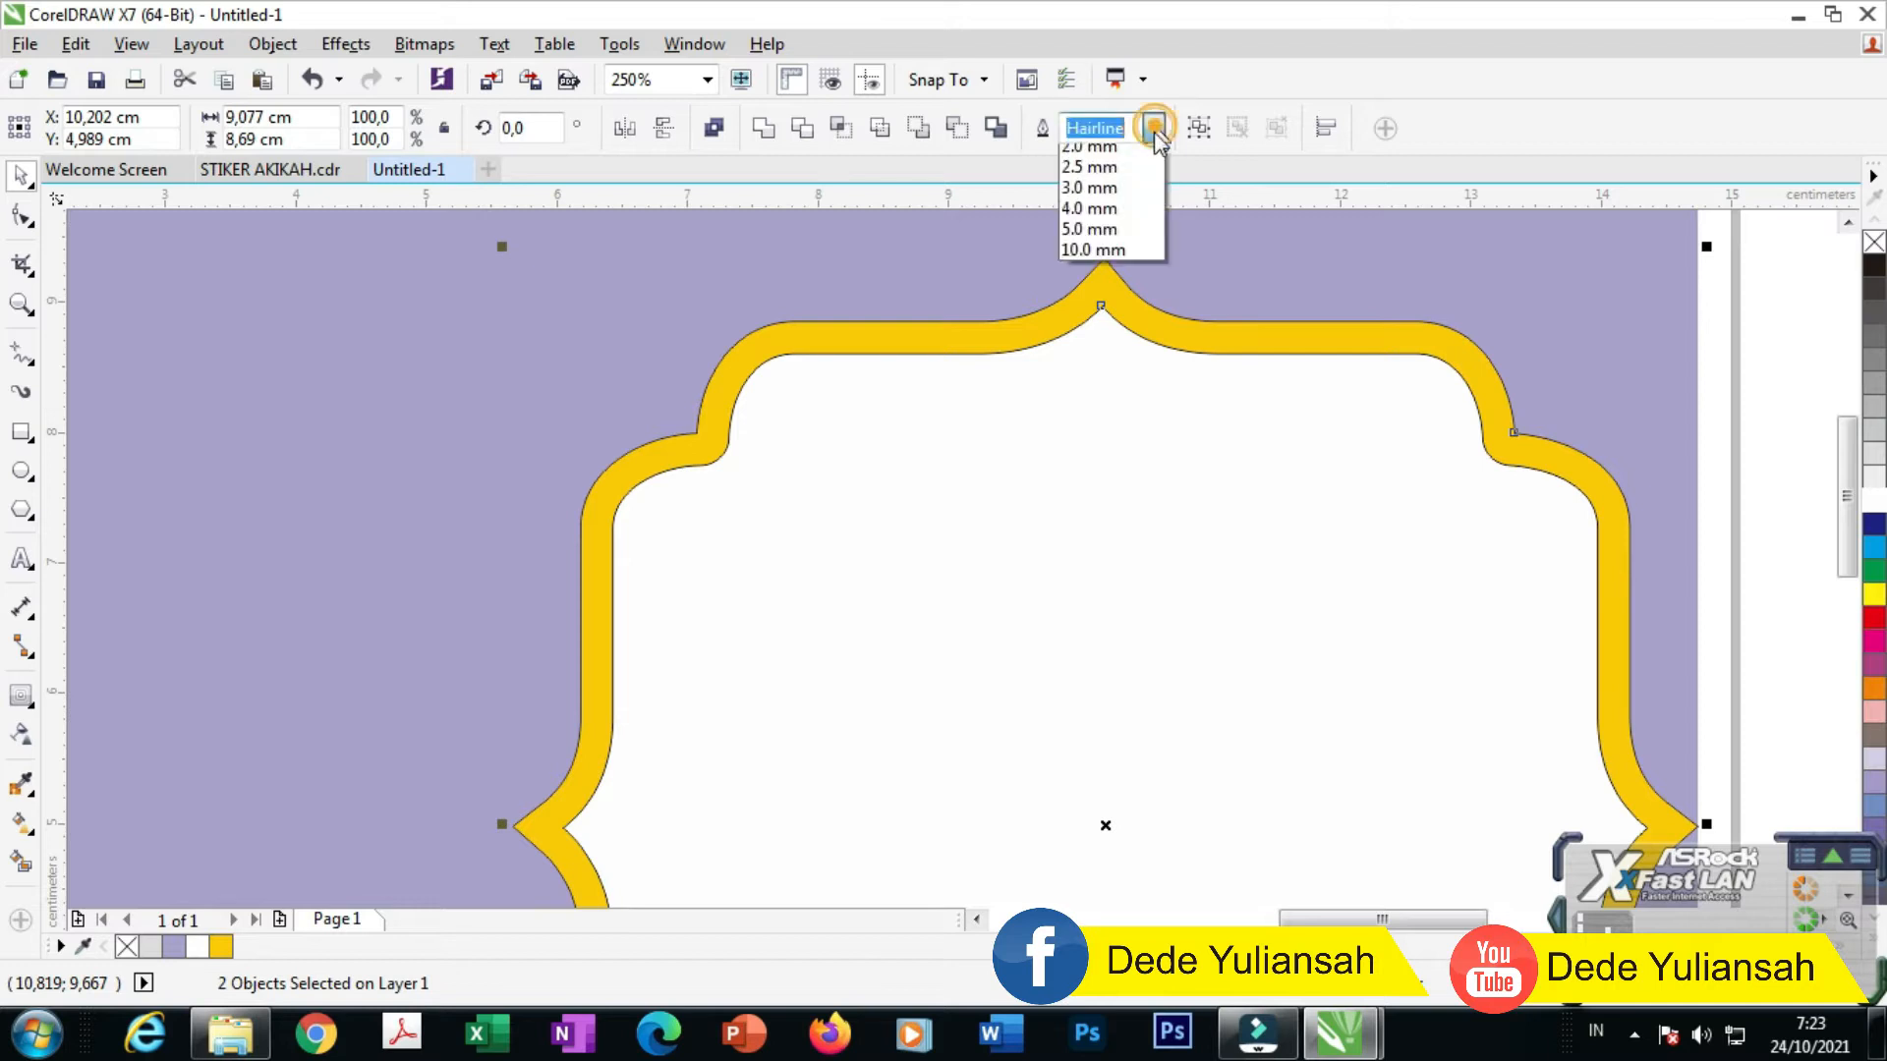
{"action": "left_click", "coordinate": [1139, 158]}
{"action": "scroll", "coordinate": [1037, 403], "scroll_direction": "down", "scroll_amount": 4}
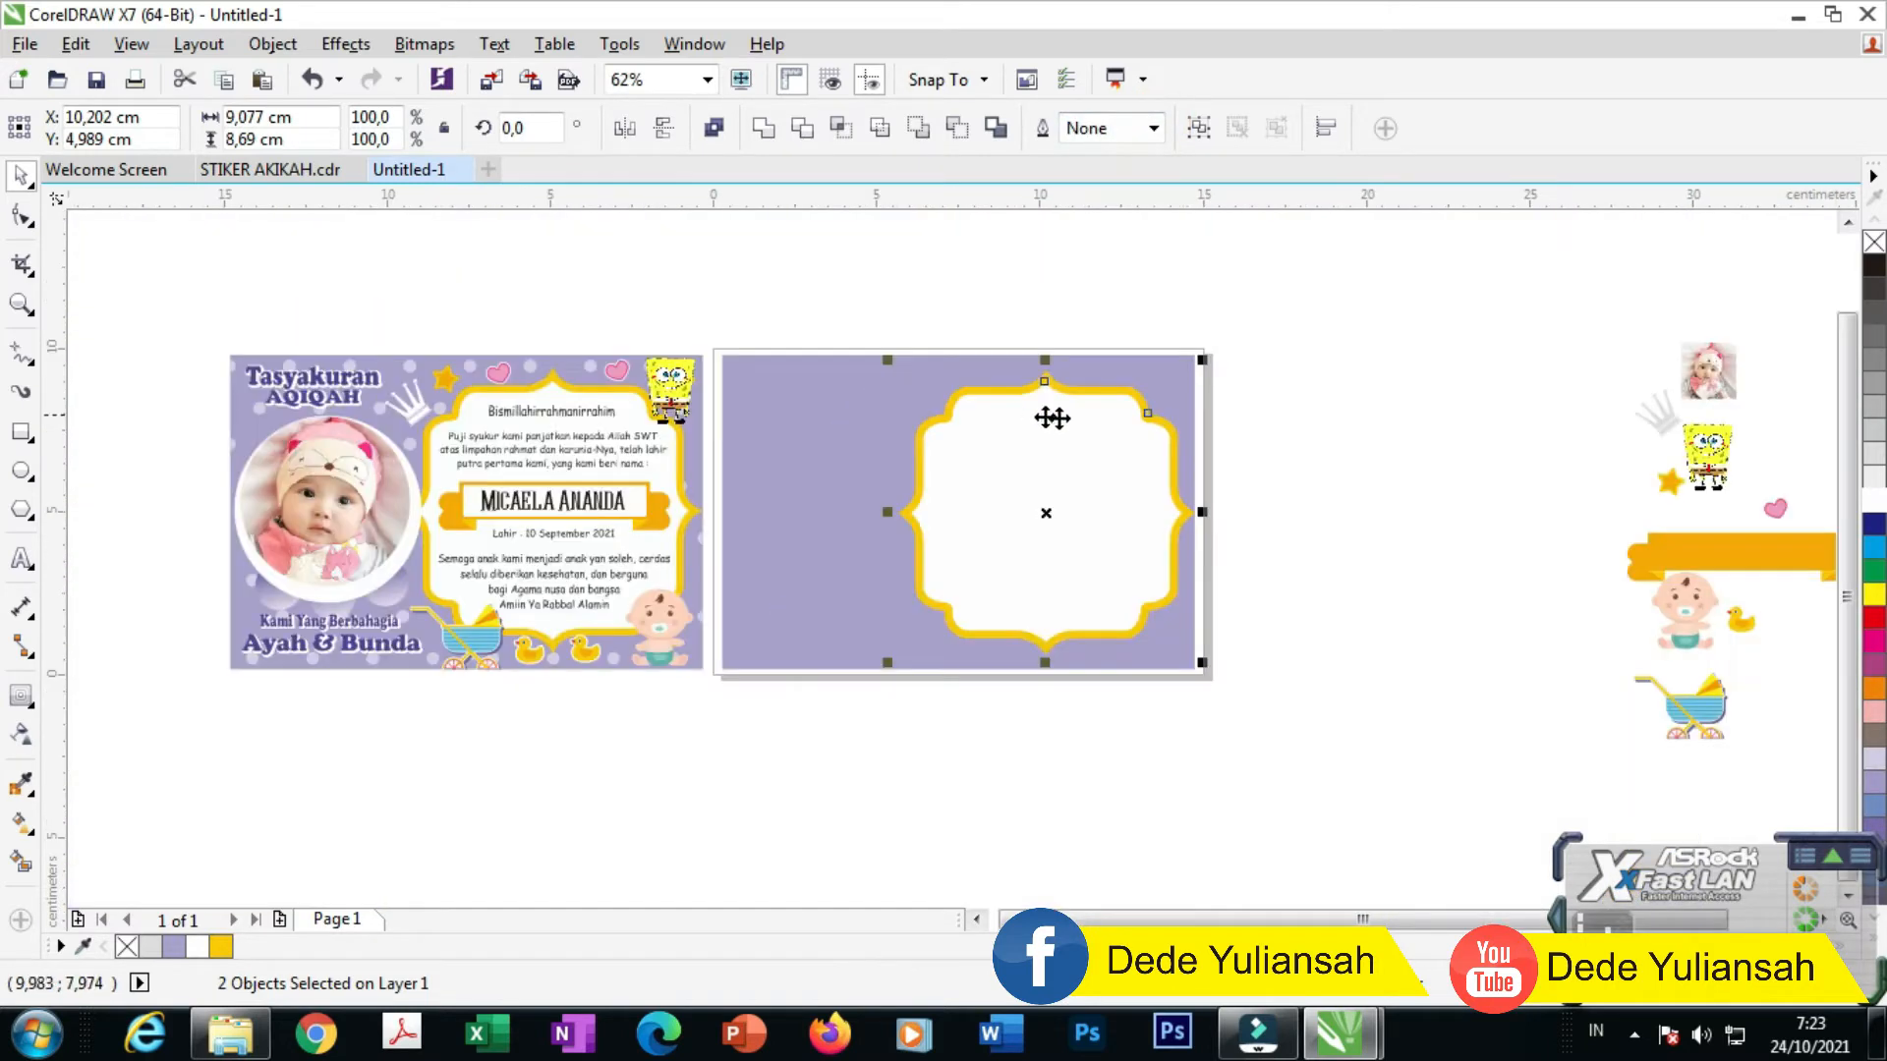
Step: Group the lavender rectangle and framed panel into one back-card object
{"action": "left_click", "coordinate": [1293, 479]}
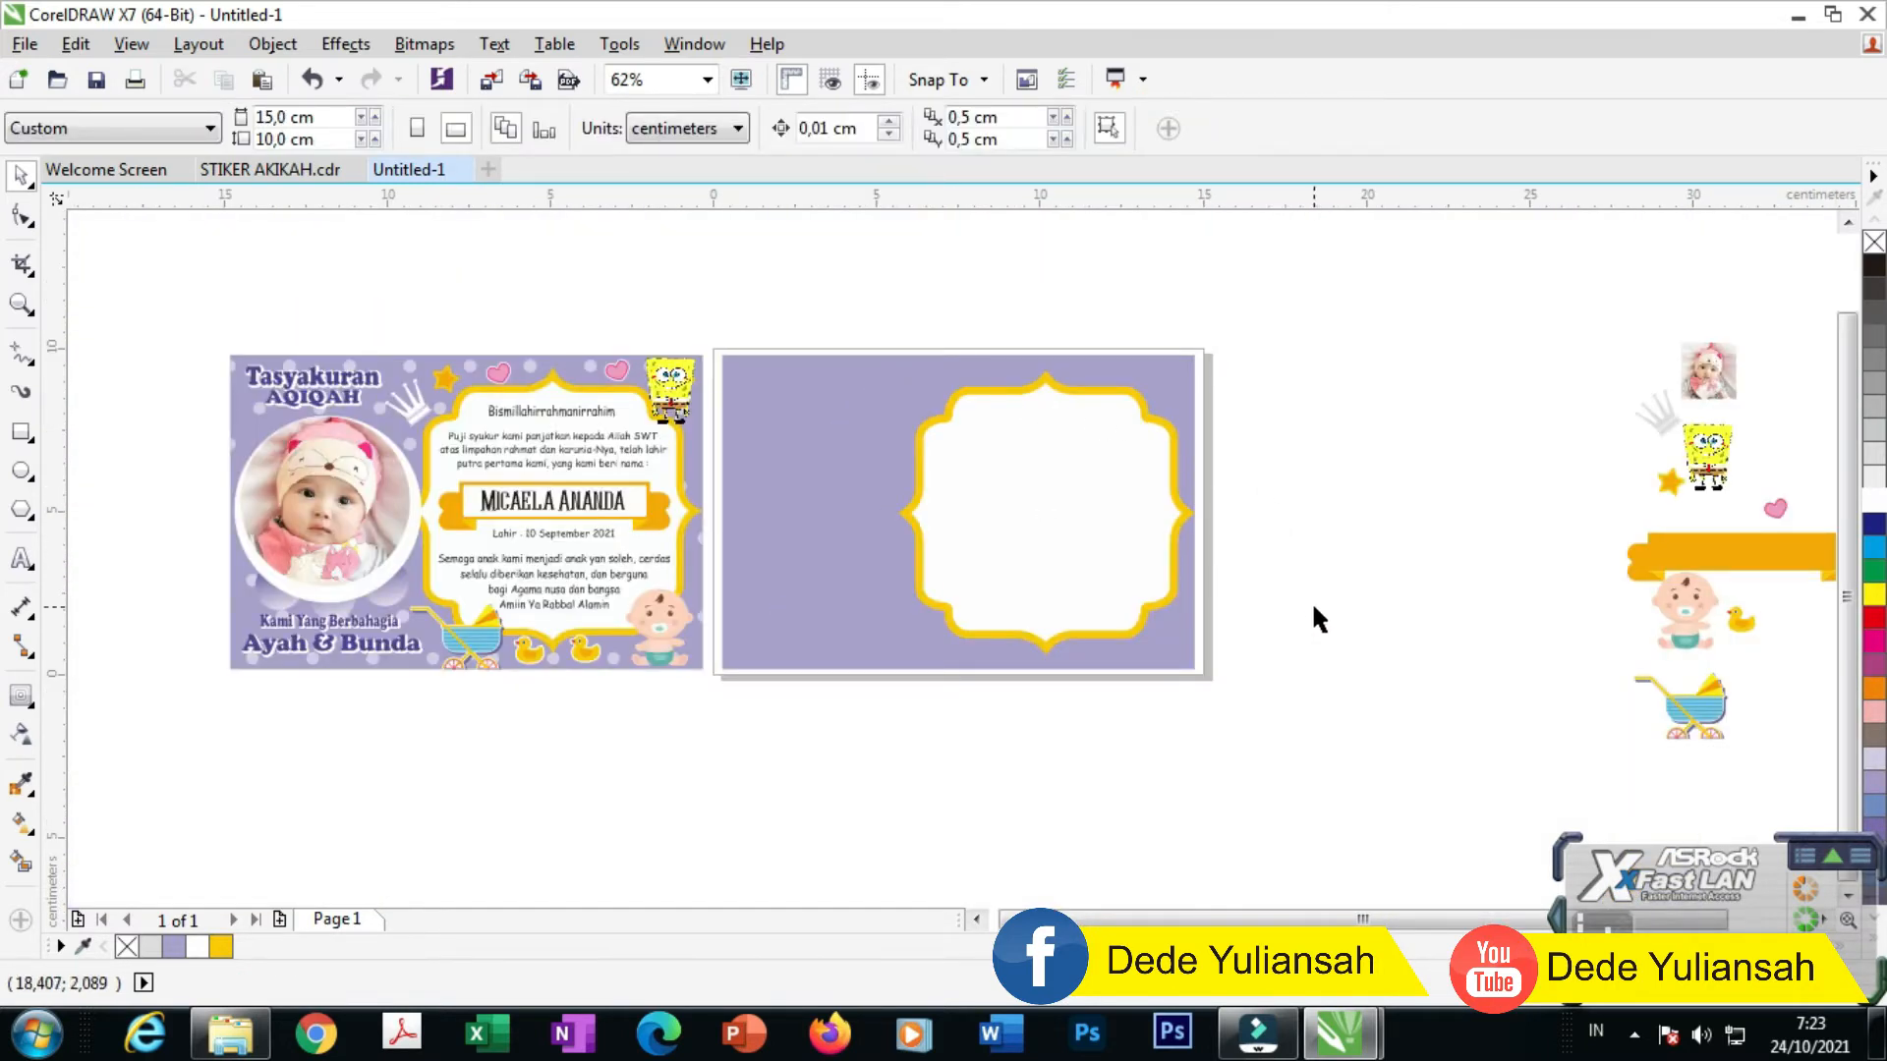
{"action": "left_click_drag", "start_coordinate": [897, 653], "coordinate": [812, 324]}
{"action": "key", "text": "ctrl+g"}
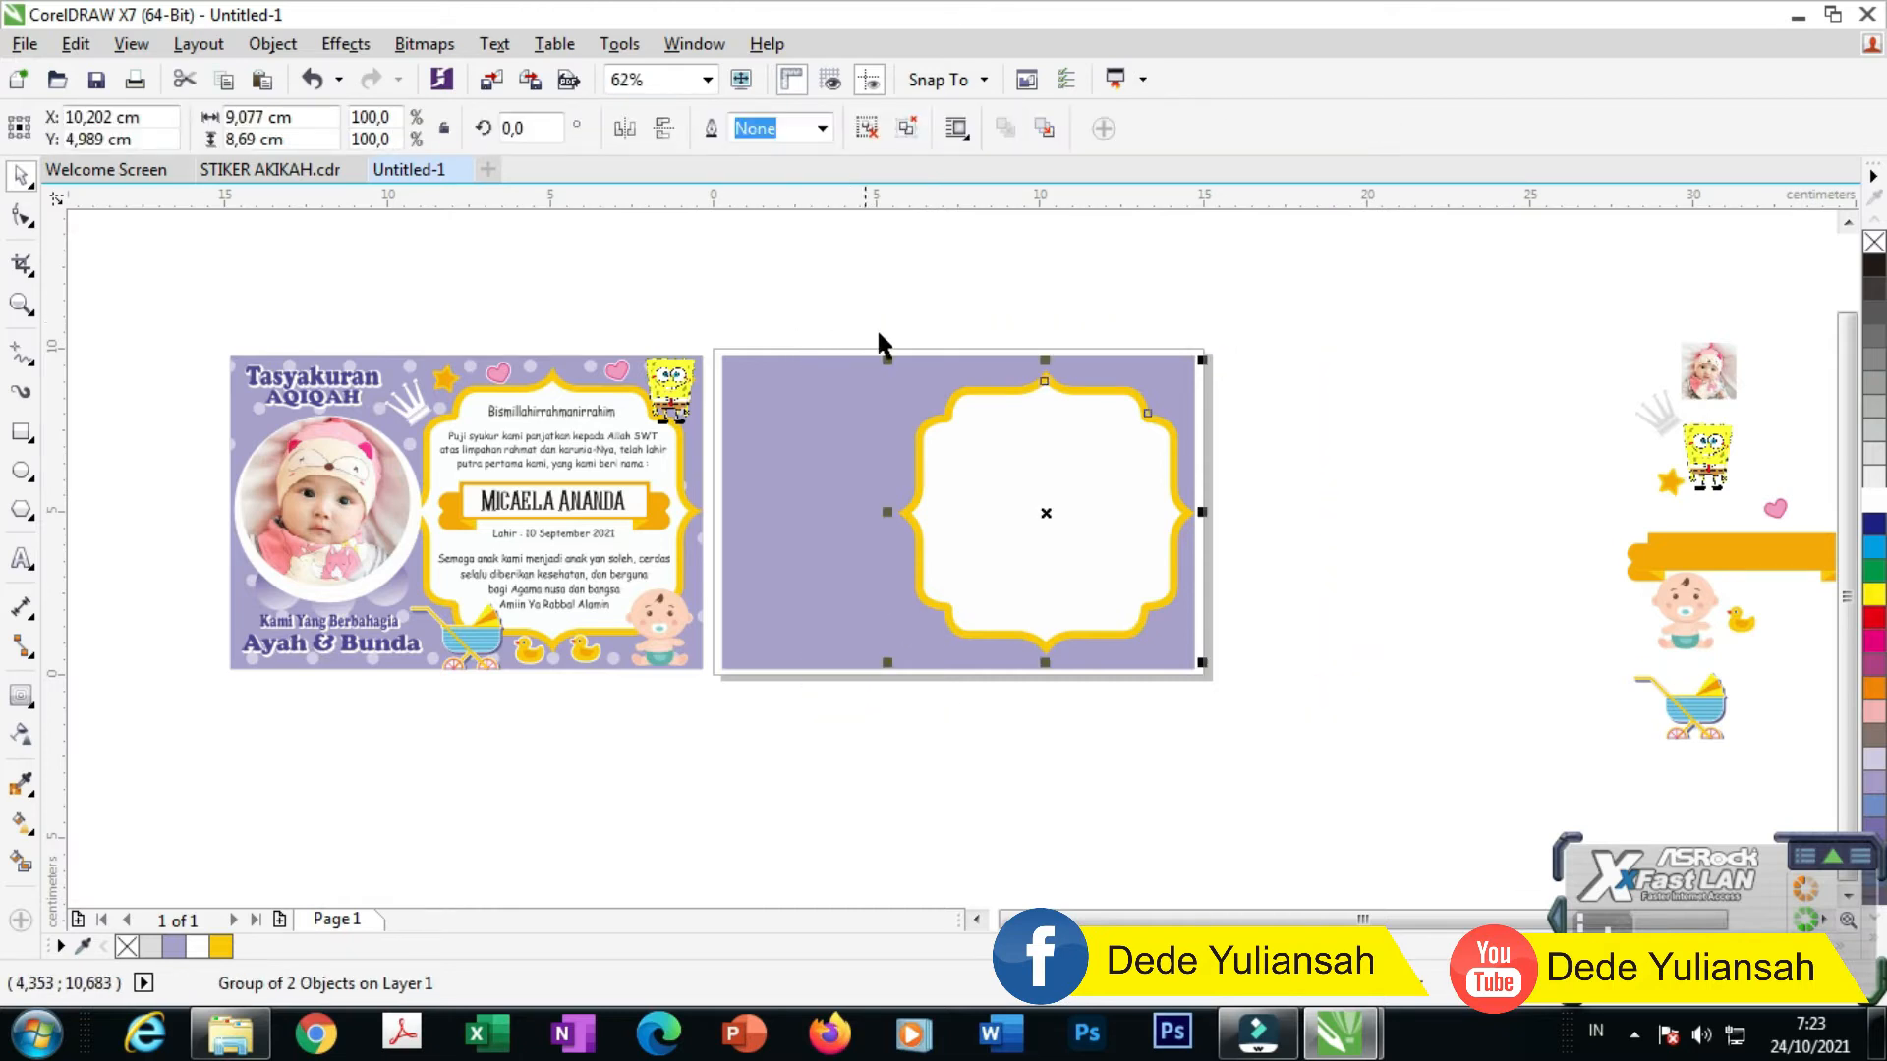
{"action": "left_click", "coordinate": [1354, 428]}
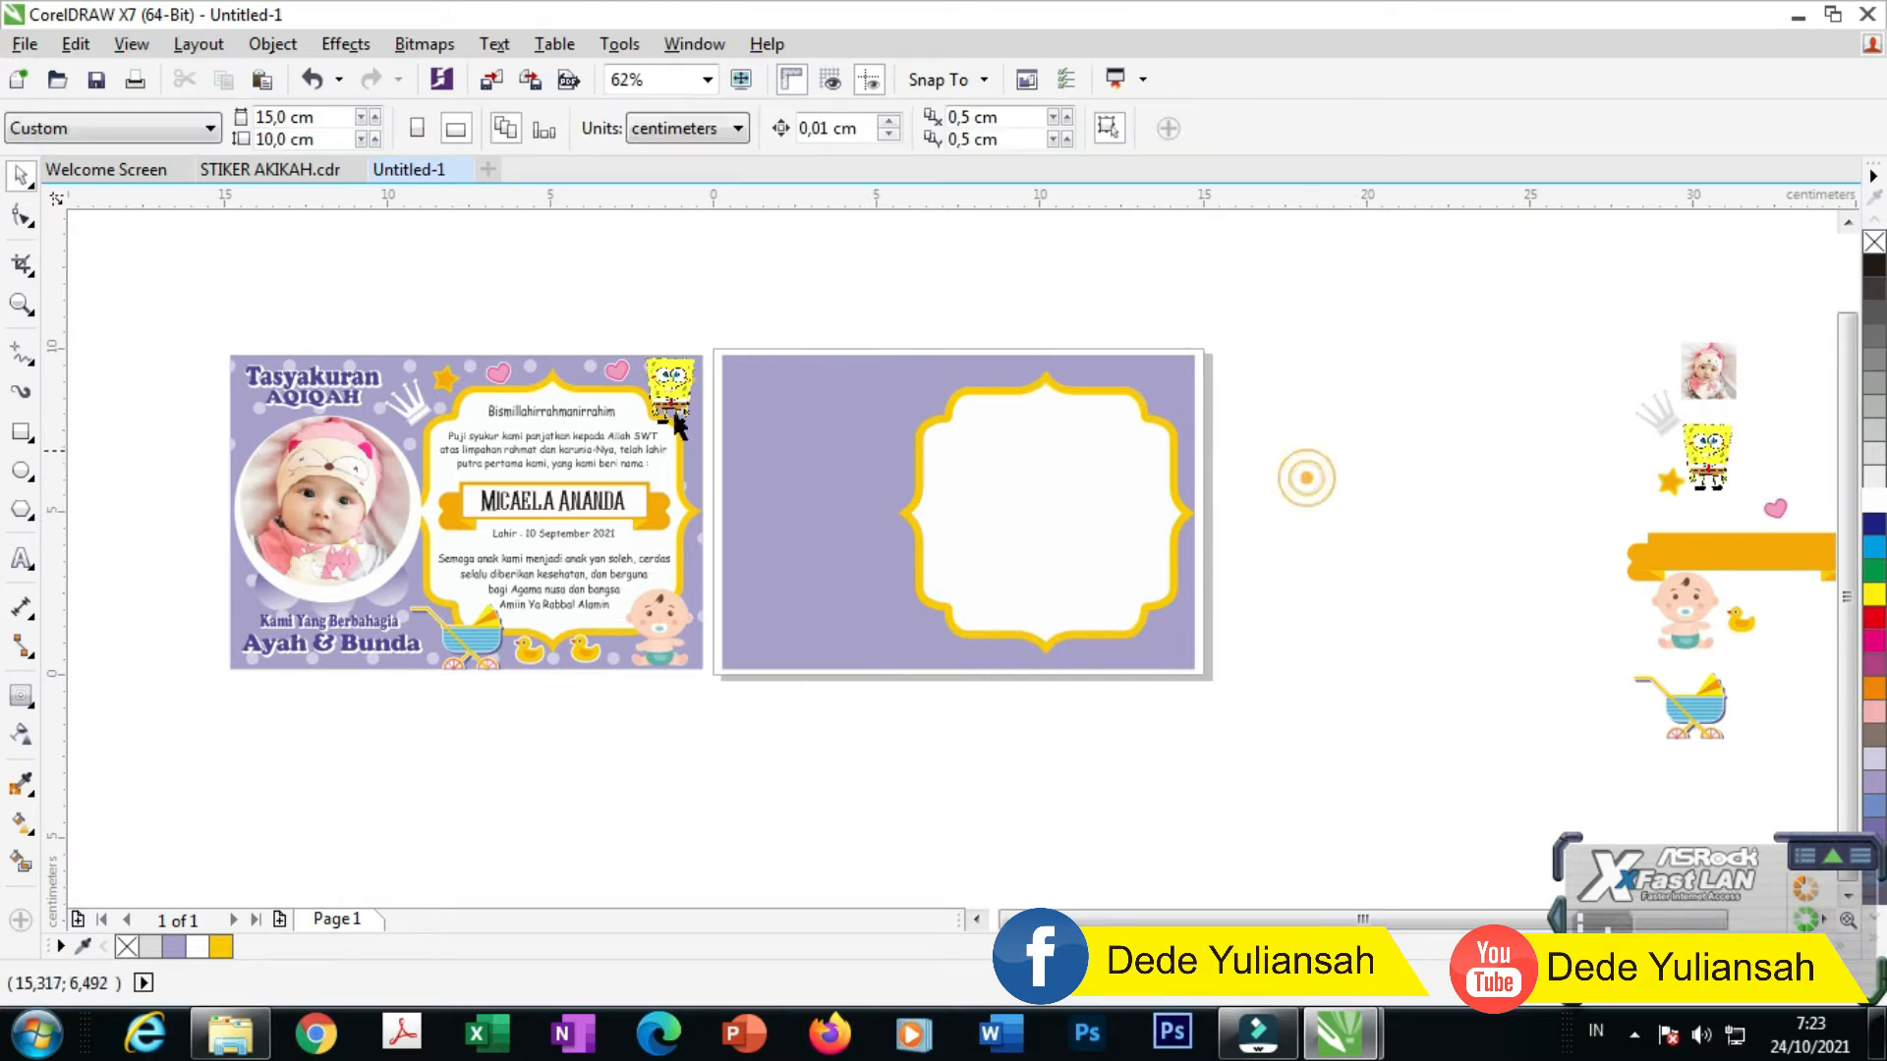
{"action": "scroll", "coordinate": [268, 388], "scroll_direction": "up", "scroll_amount": 4}
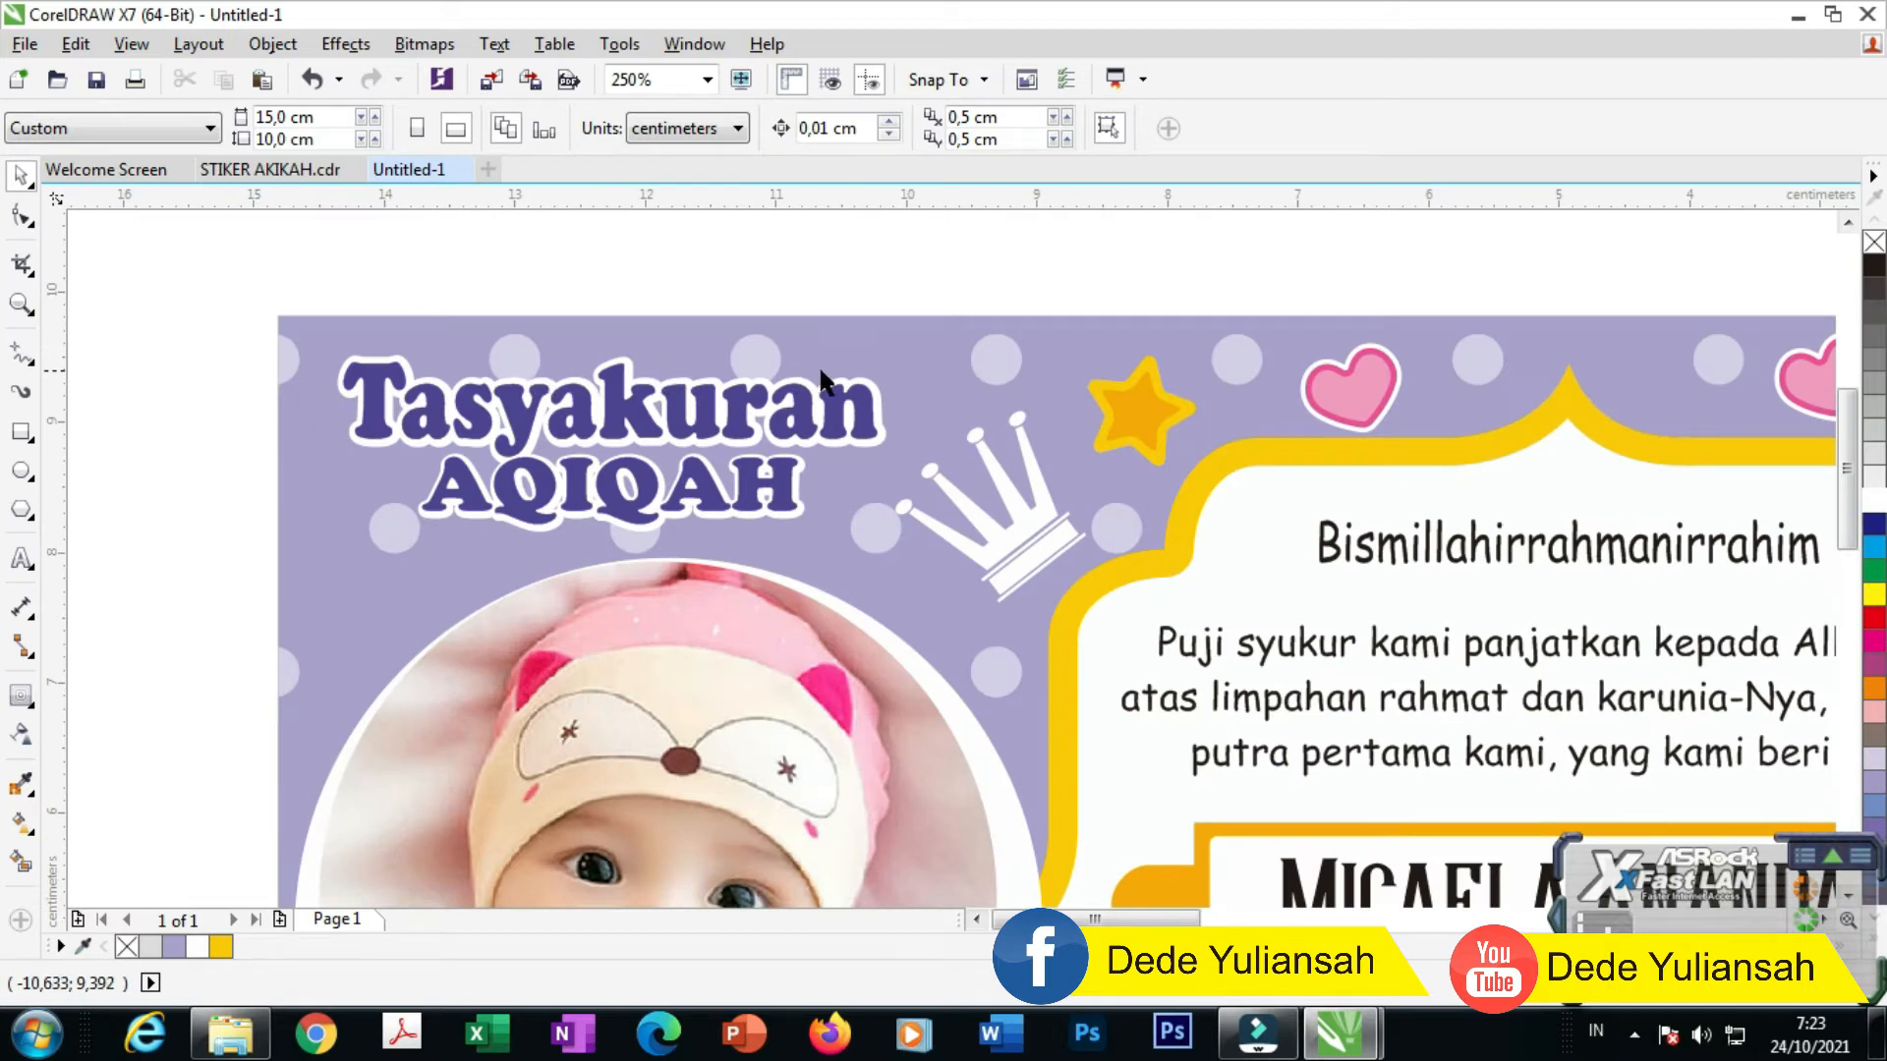
{"action": "scroll", "coordinate": [774, 360], "scroll_direction": "down", "scroll_amount": 2}
{"action": "scroll", "coordinate": [429, 332], "scroll_direction": "down", "scroll_amount": 2}
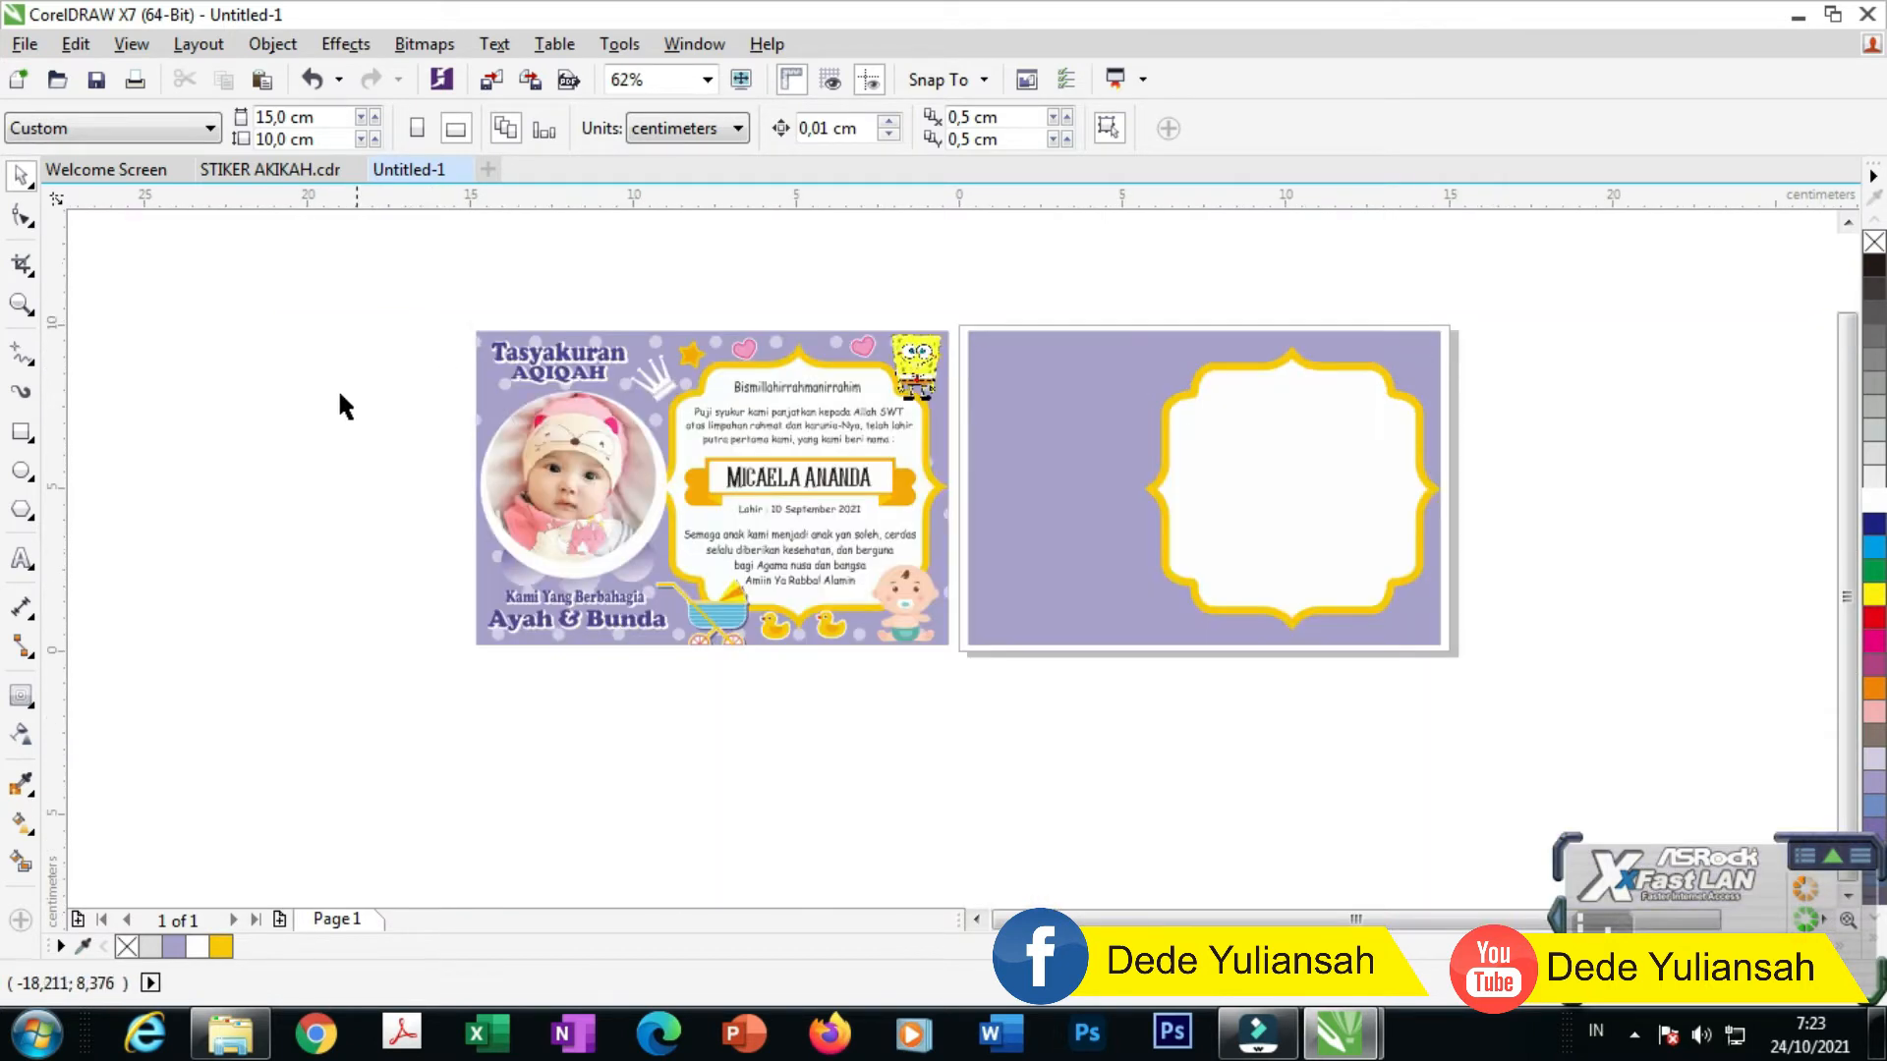
{"action": "left_click", "coordinate": [21, 472]}
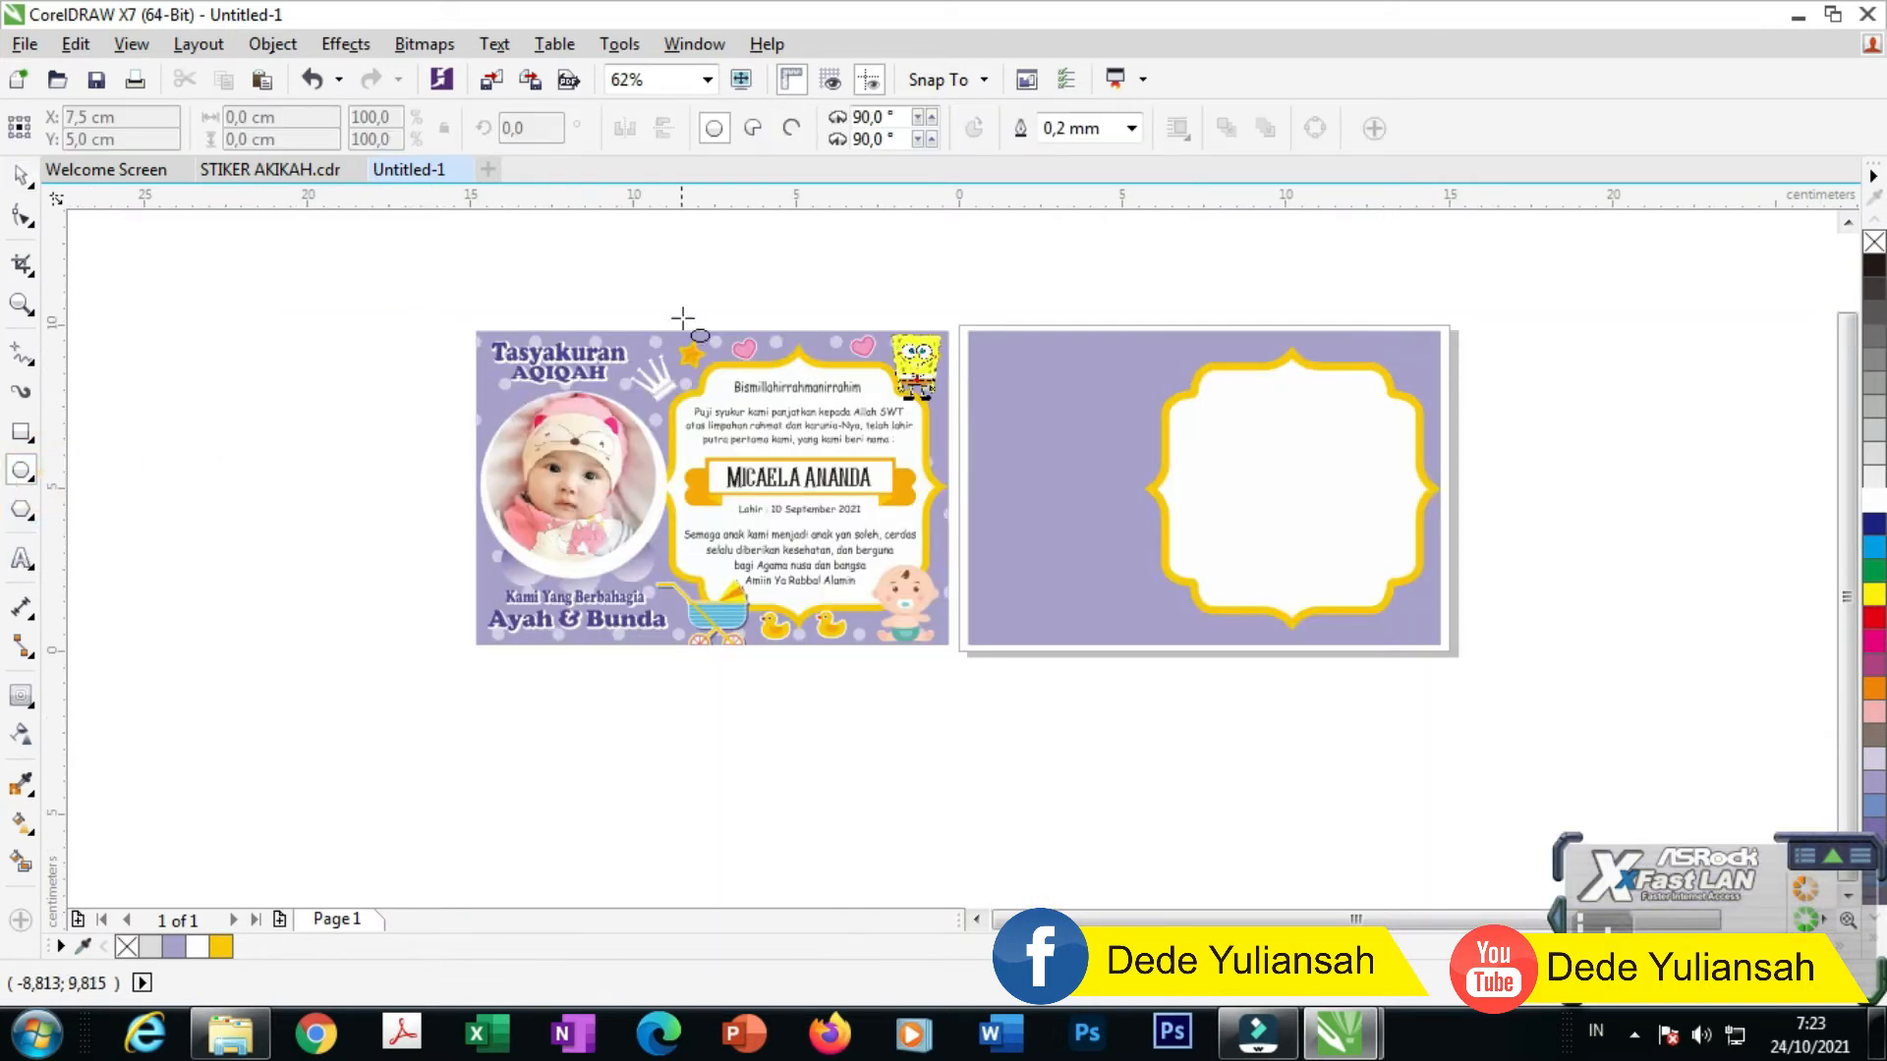
Step: Draw a small circle over a pale dot and adjust its size and position
{"action": "scroll", "coordinate": [666, 331], "scroll_direction": "up", "scroll_amount": 6}
{"action": "left_click_drag", "start_coordinate": [444, 427], "coordinate": [578, 548]}
{"action": "left_click", "coordinate": [19, 175]}
{"action": "scroll", "coordinate": [497, 477], "scroll_direction": "up", "scroll_amount": 4}
{"action": "left_click_drag", "start_coordinate": [777, 385], "coordinate": [792, 362]}
{"action": "scroll", "coordinate": [644, 433], "scroll_direction": "down", "scroll_amount": 4}
{"action": "left_click_drag", "start_coordinate": [644, 434], "coordinate": [762, 433]}
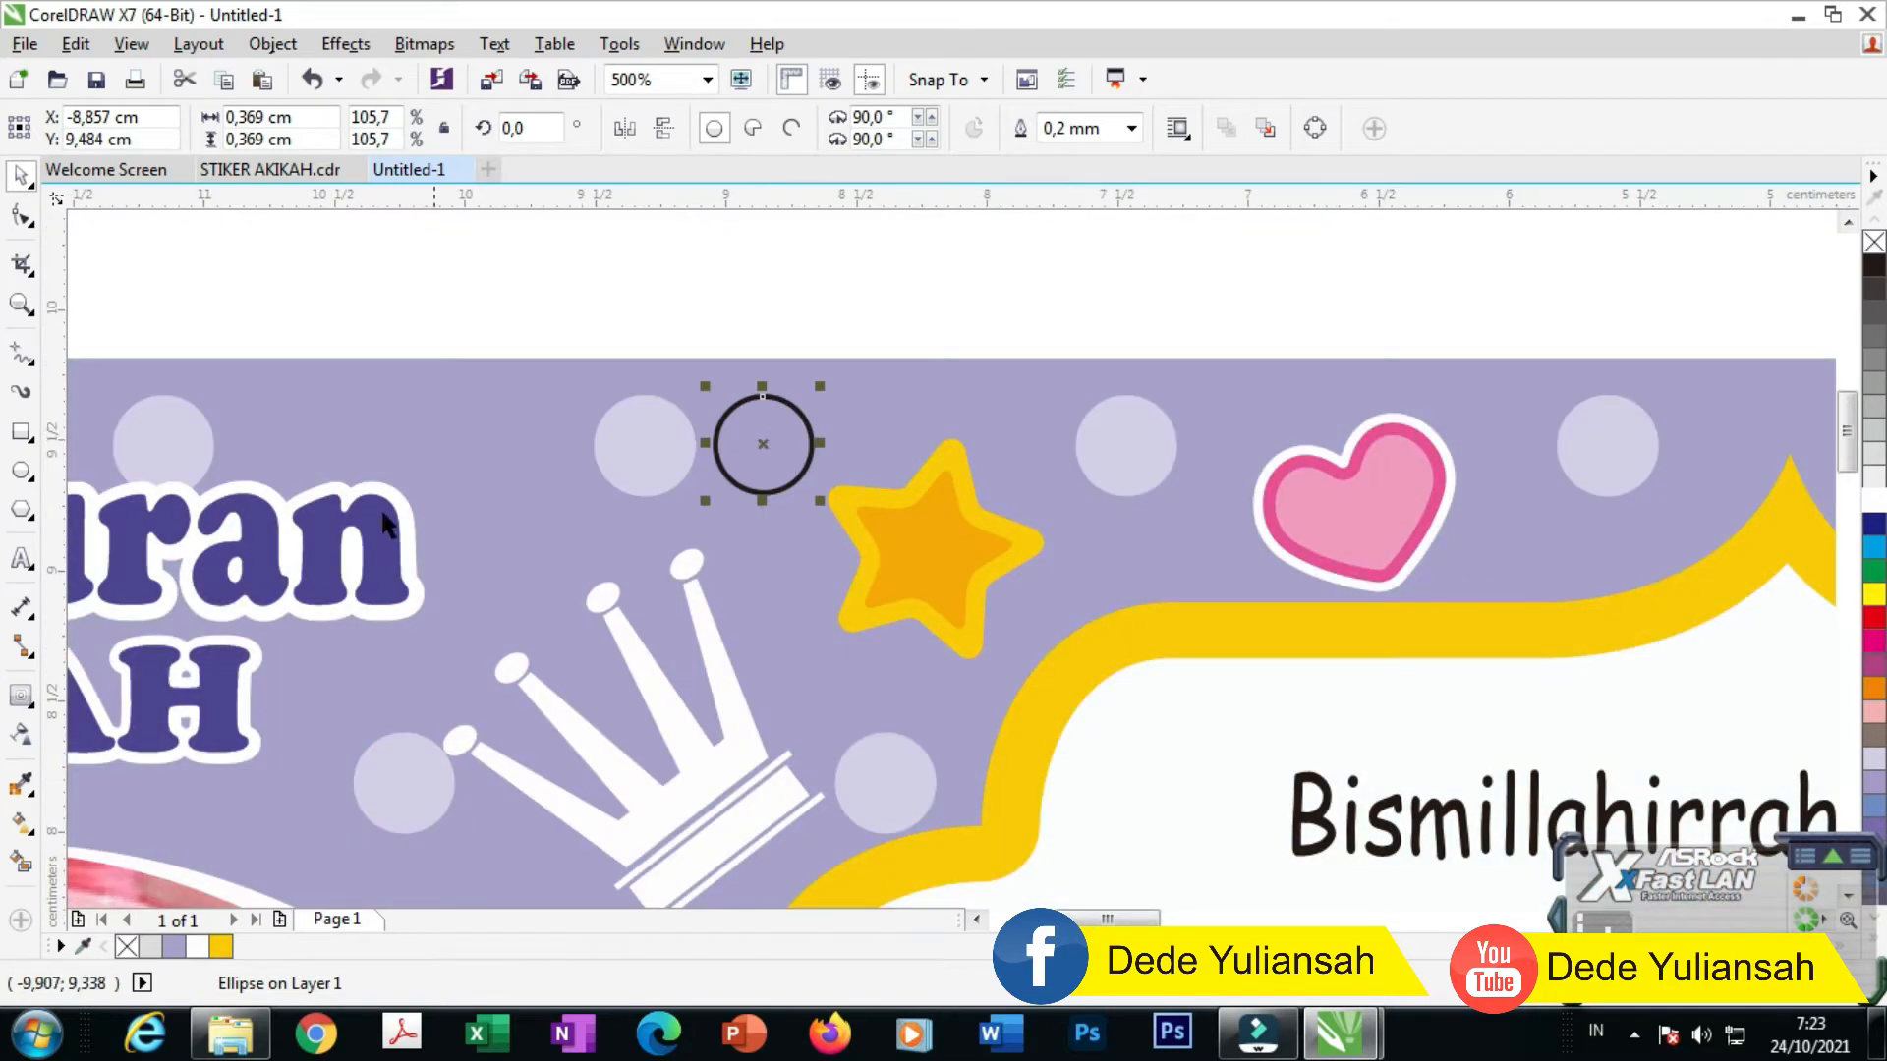
Step: Fill the circle with the sampled pale lavender dot colour and remove its outline
{"action": "left_click", "coordinate": [23, 785]}
{"action": "left_click", "coordinate": [623, 432]}
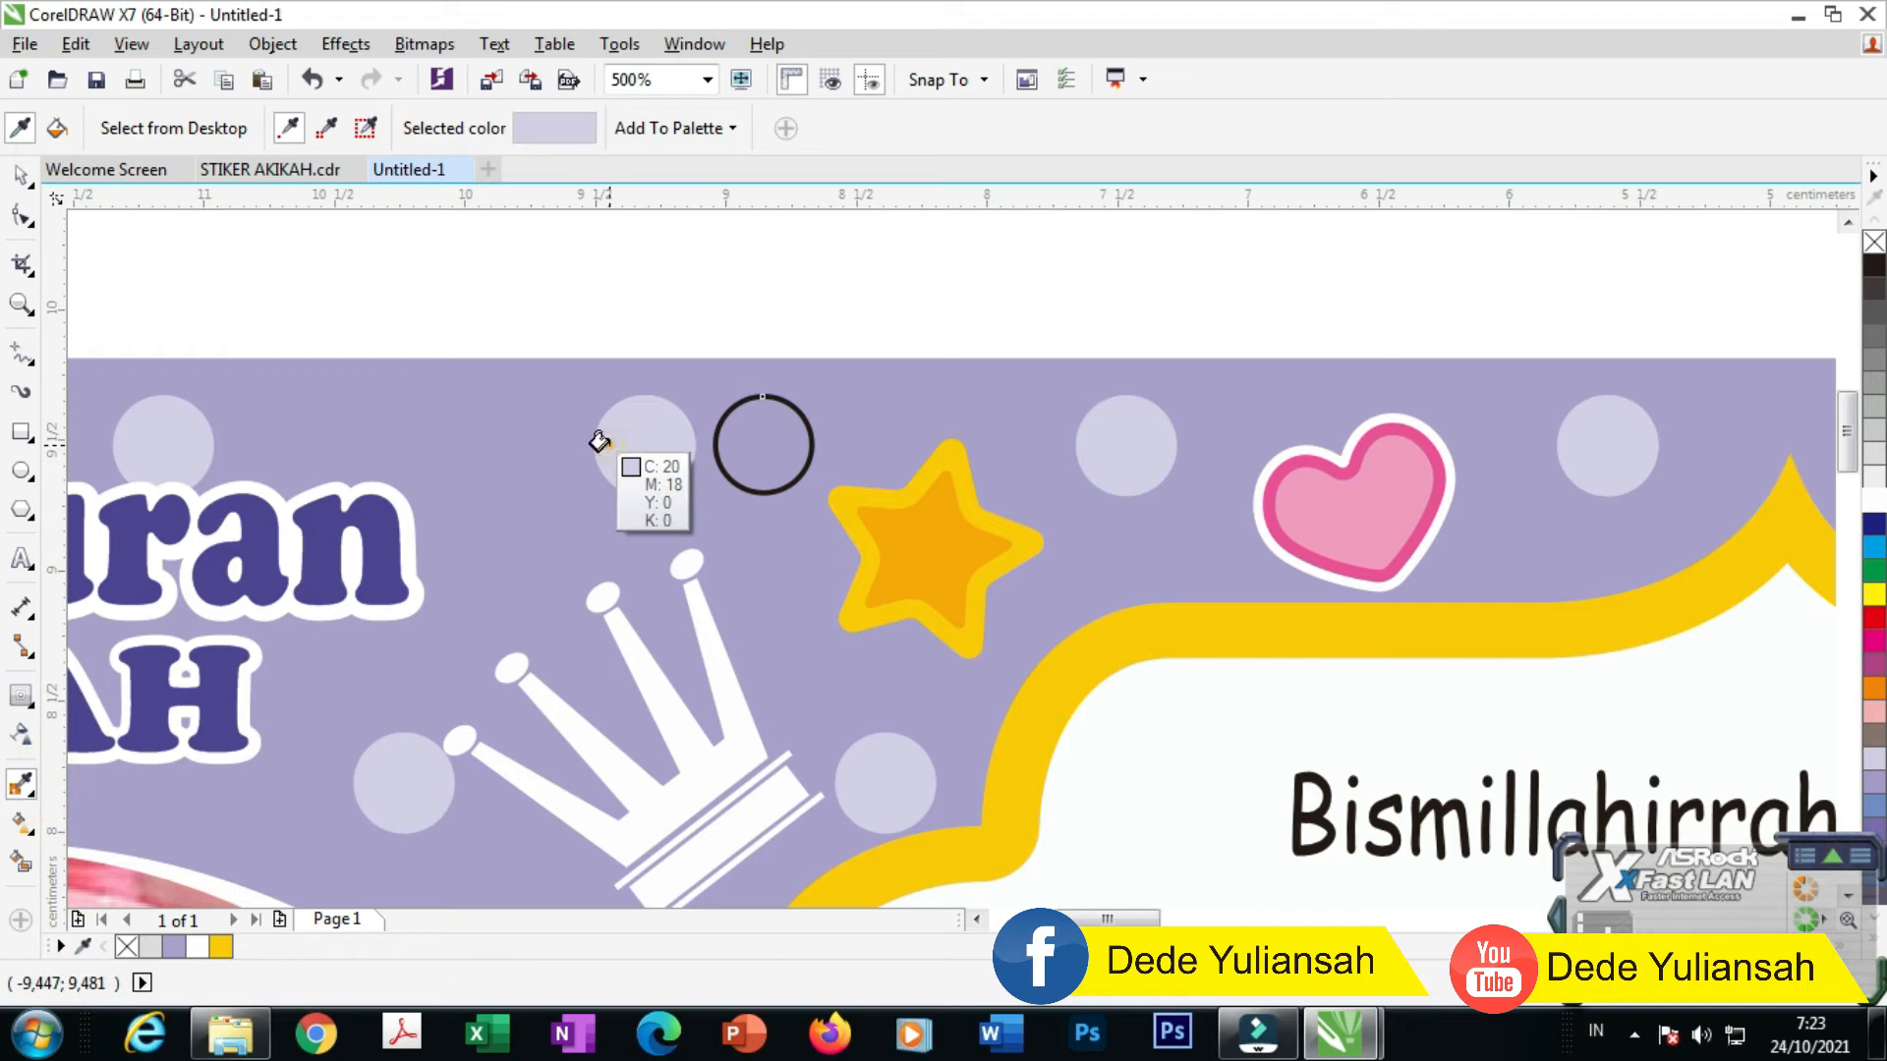
{"action": "left_click", "coordinate": [731, 449]}
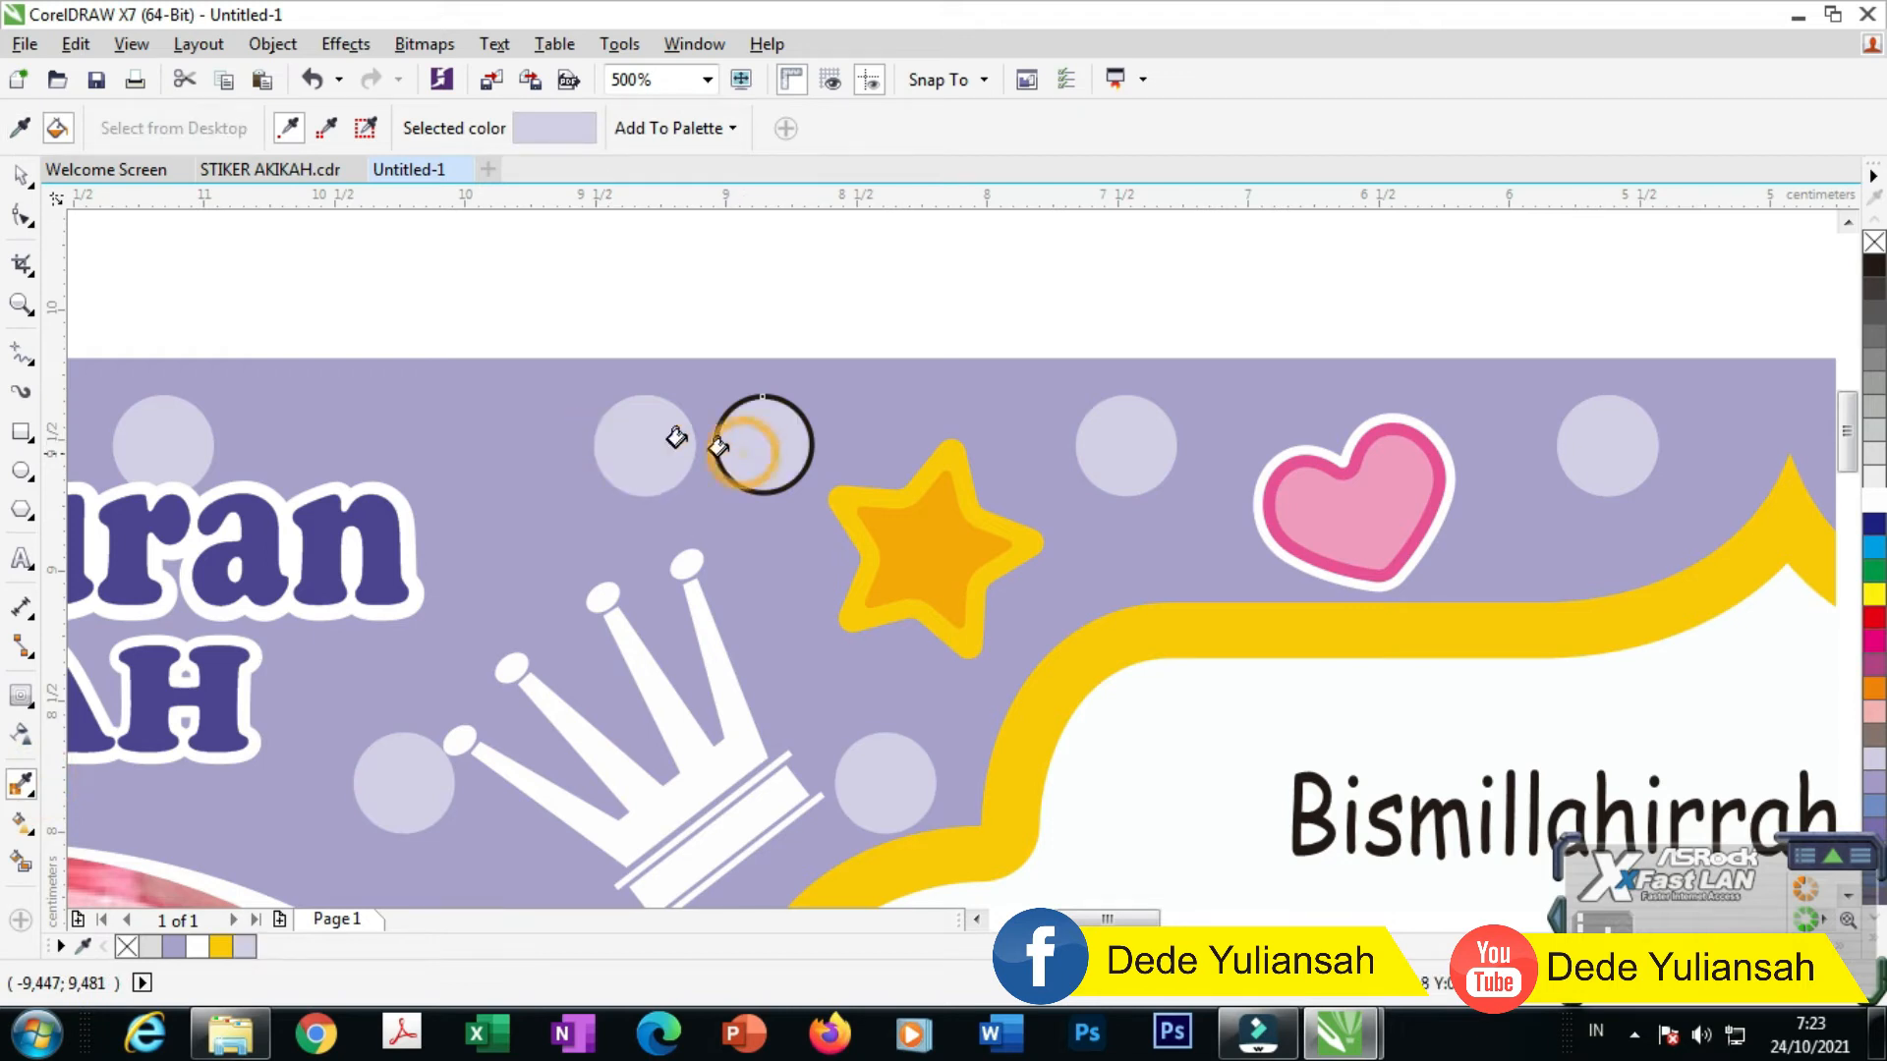
{"action": "left_click", "coordinate": [22, 176]}
{"action": "left_click", "coordinate": [1131, 128]}
{"action": "scroll", "coordinate": [1100, 177], "scroll_direction": "up", "scroll_amount": 2}
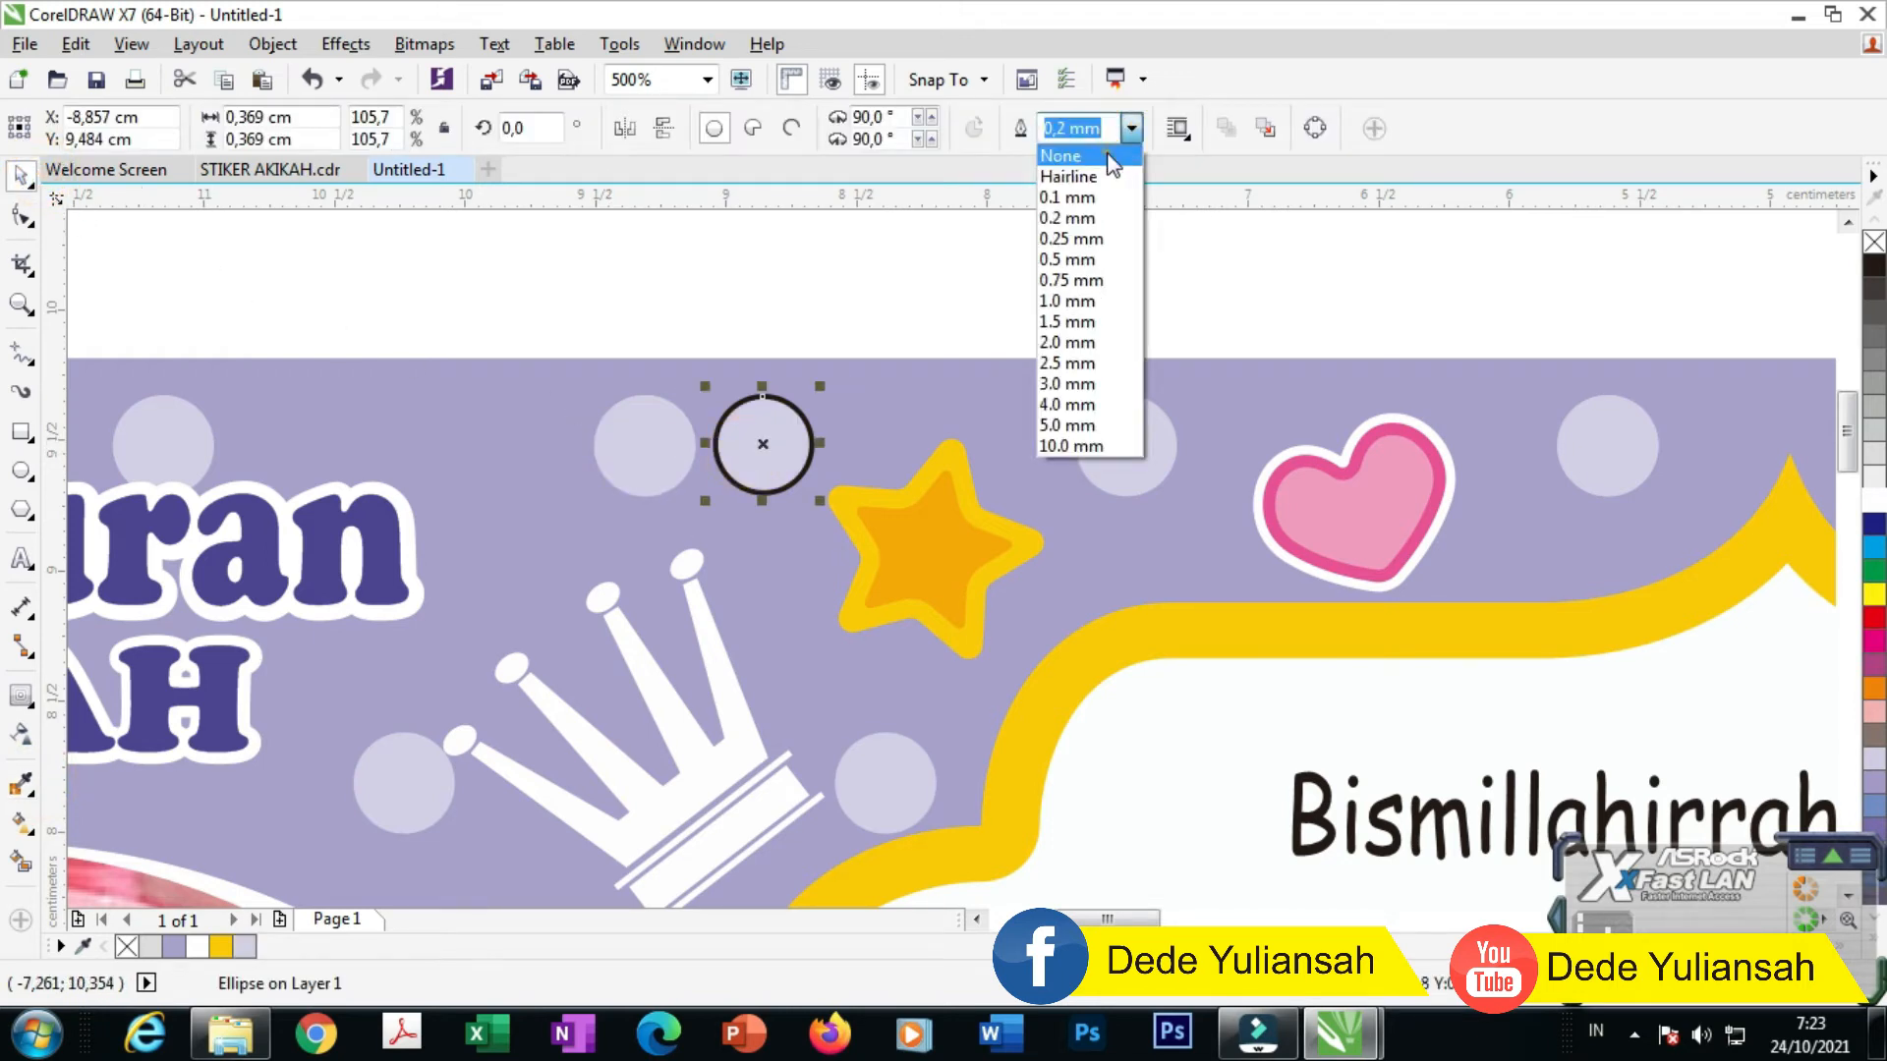
{"action": "left_click", "coordinate": [1076, 153]}
{"action": "scroll", "coordinate": [752, 430], "scroll_direction": "up", "scroll_amount": 2}
Step: Resize the circle to 0.39 cm and move it above the card's top-left
{"action": "left_click_drag", "start_coordinate": [758, 430], "coordinate": [513, 435]}
{"action": "scroll", "coordinate": [629, 368], "scroll_direction": "up", "scroll_amount": 2}
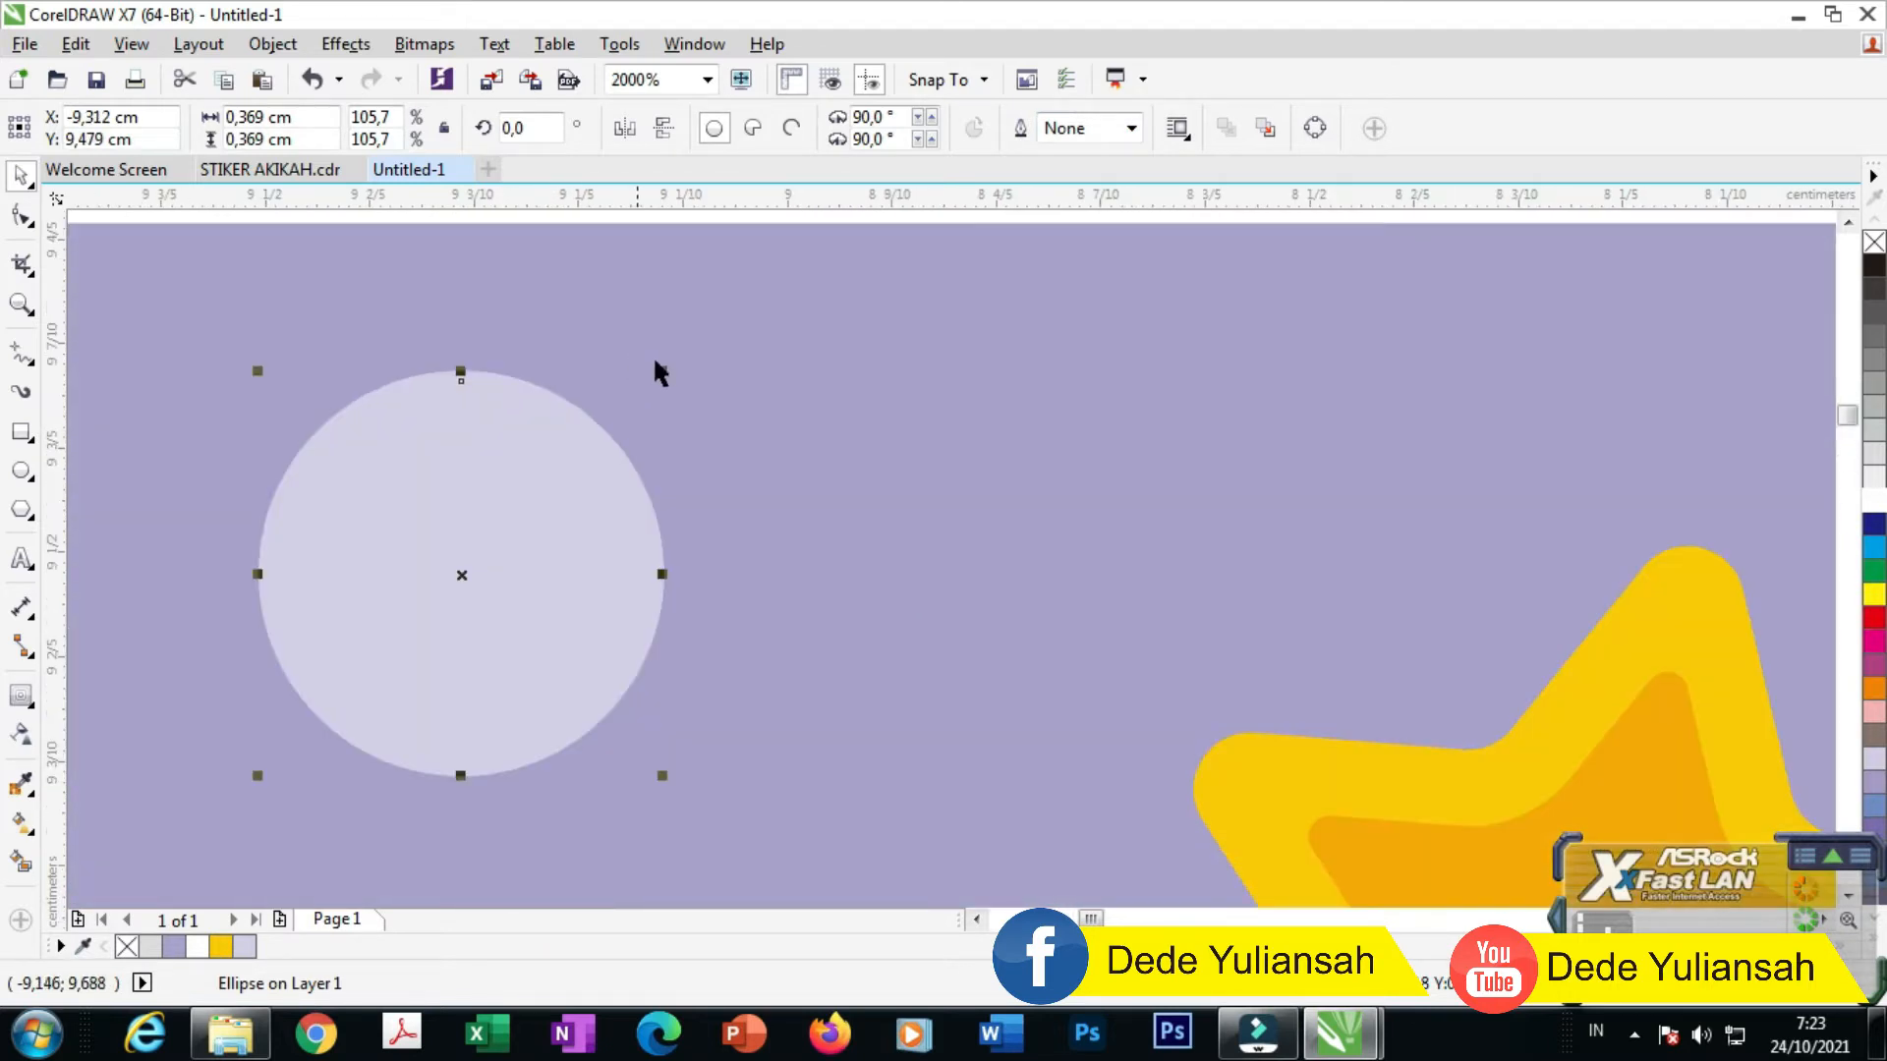
{"action": "left_click_drag", "start_coordinate": [659, 375], "coordinate": [665, 362]}
{"action": "left_click_drag", "start_coordinate": [503, 558], "coordinate": [968, 578]}
{"action": "scroll", "coordinate": [860, 514], "scroll_direction": "down", "scroll_amount": 5}
{"action": "left_click_drag", "start_coordinate": [861, 522], "coordinate": [678, 481]}
{"action": "scroll", "coordinate": [678, 482], "scroll_direction": "up", "scroll_amount": 4}
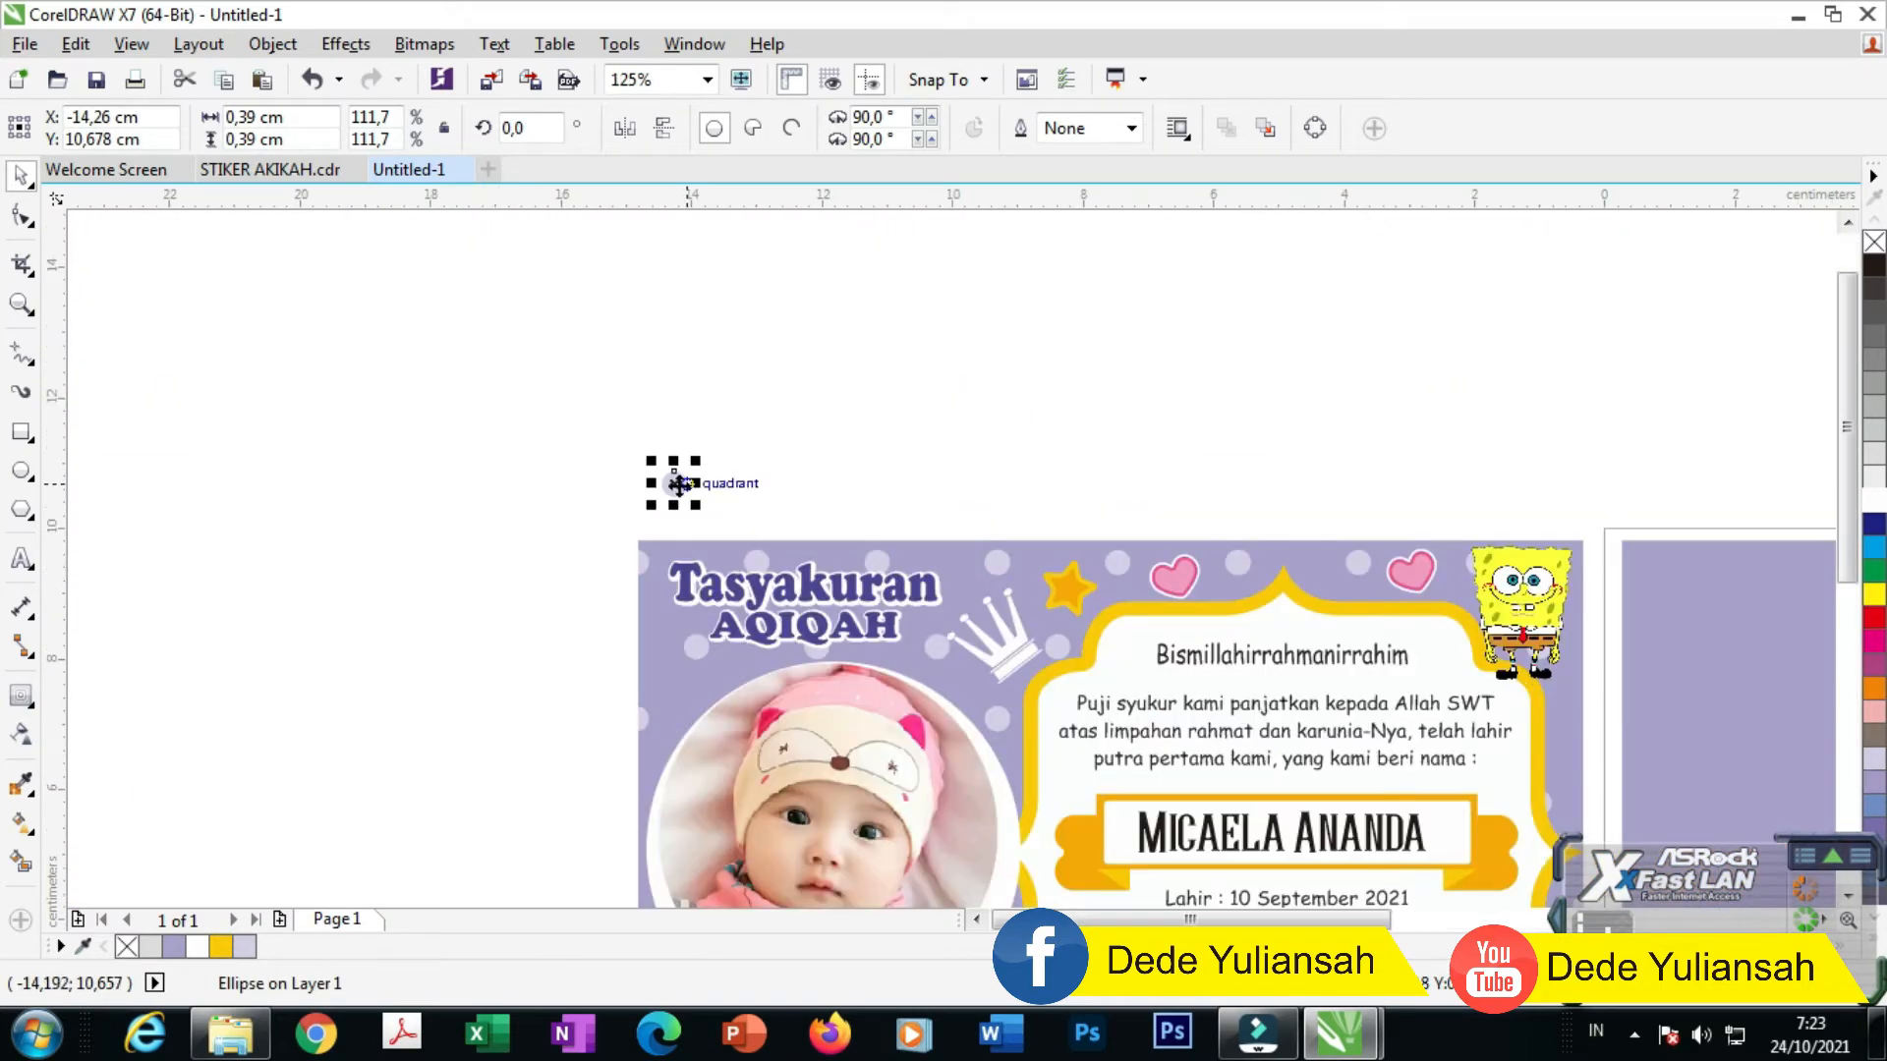
Step: Duplicate the circle into an evenly spaced row of nine dots and group it
{"action": "left_click_drag", "start_coordinate": [626, 542], "coordinate": [847, 562]}
{"action": "scroll", "coordinate": [848, 565], "scroll_direction": "down", "scroll_amount": 2}
{"action": "key", "text": "ctrl+r"}
{"action": "key", "text": "ctrl+r"}
{"action": "key", "text": "ctrl+r"}
{"action": "key", "text": "ctrl+r"}
{"action": "key", "text": "ctrl+r"}
{"action": "key", "text": "ctrl+r"}
{"action": "key", "text": "ctrl+r"}
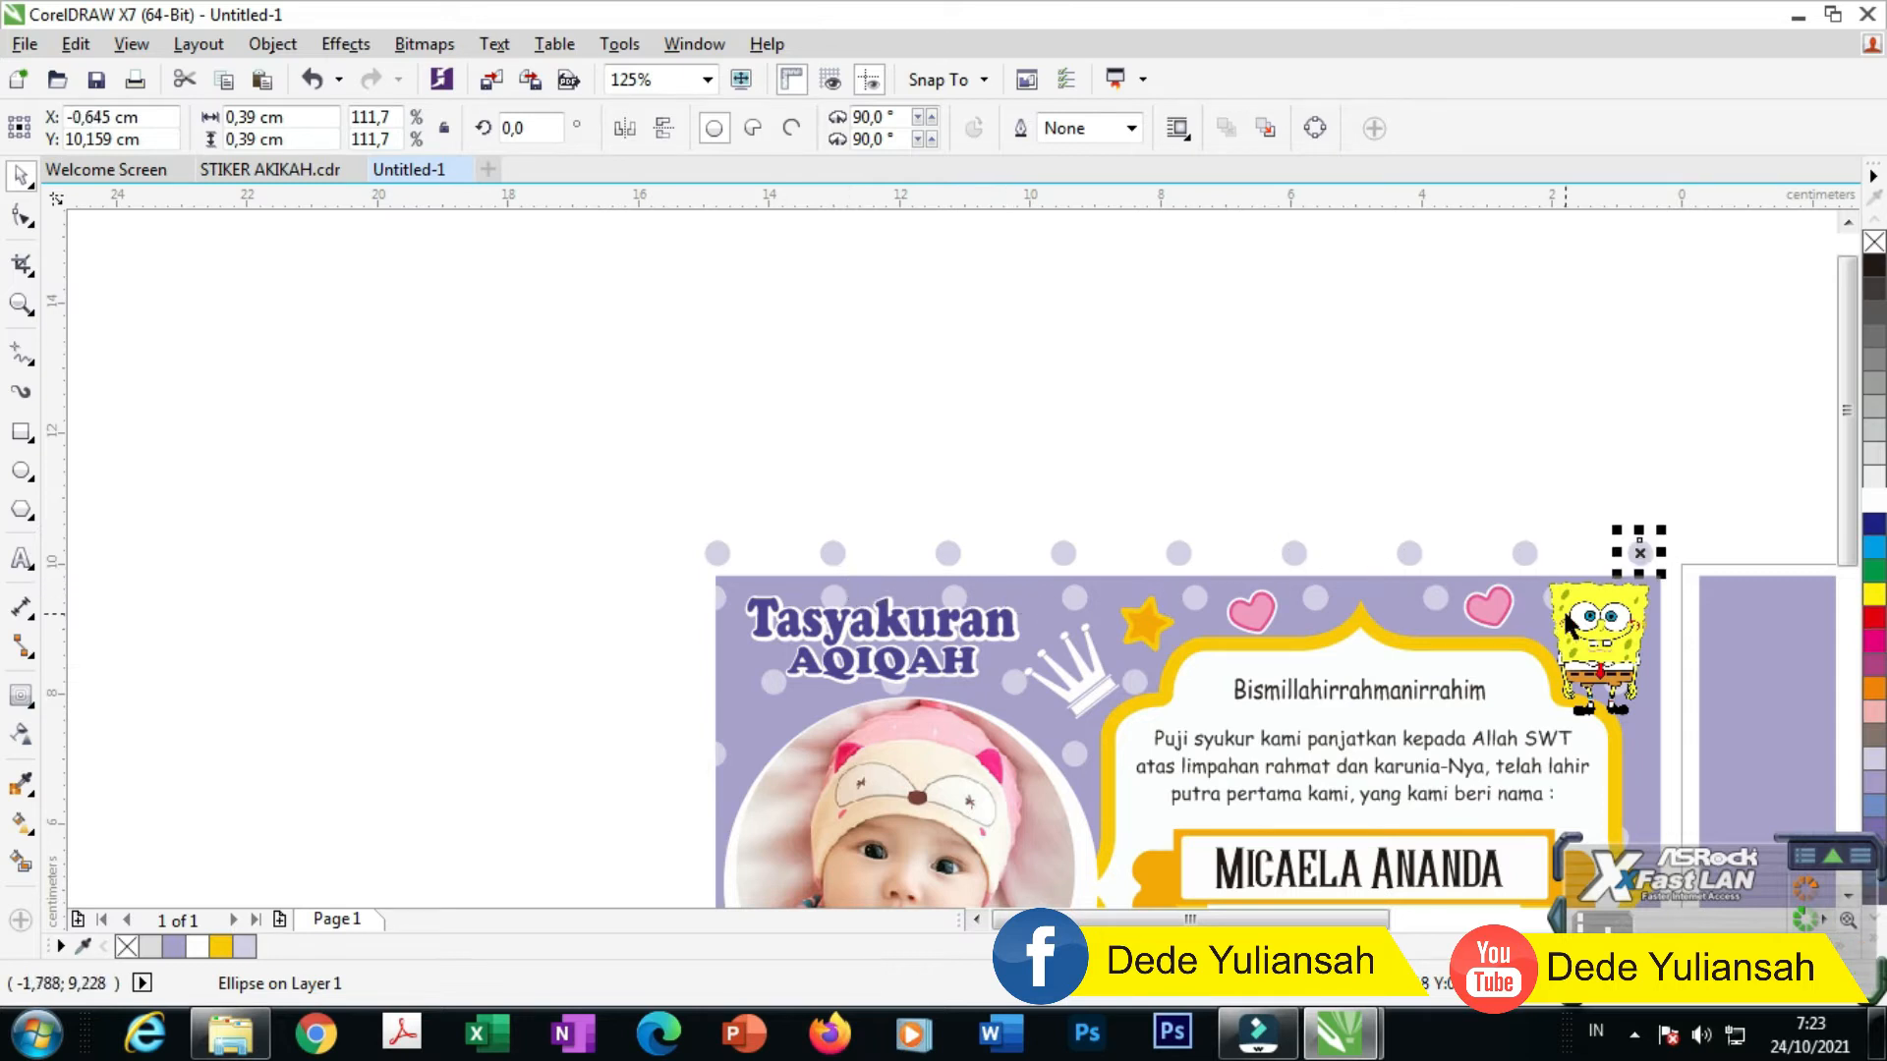
{"action": "scroll", "coordinate": [1599, 587], "scroll_direction": "up", "scroll_amount": 2}
{"action": "left_click_drag", "start_coordinate": [1432, 530], "coordinate": [1490, 527]}
{"action": "left_click_drag", "start_coordinate": [1211, 523], "coordinate": [1261, 519]}
{"action": "left_click_drag", "start_coordinate": [988, 521], "coordinate": [1012, 520]}
{"action": "left_click_drag", "start_coordinate": [755, 526], "coordinate": [781, 518]}
{"action": "left_click_drag", "start_coordinate": [517, 520], "coordinate": [540, 518]}
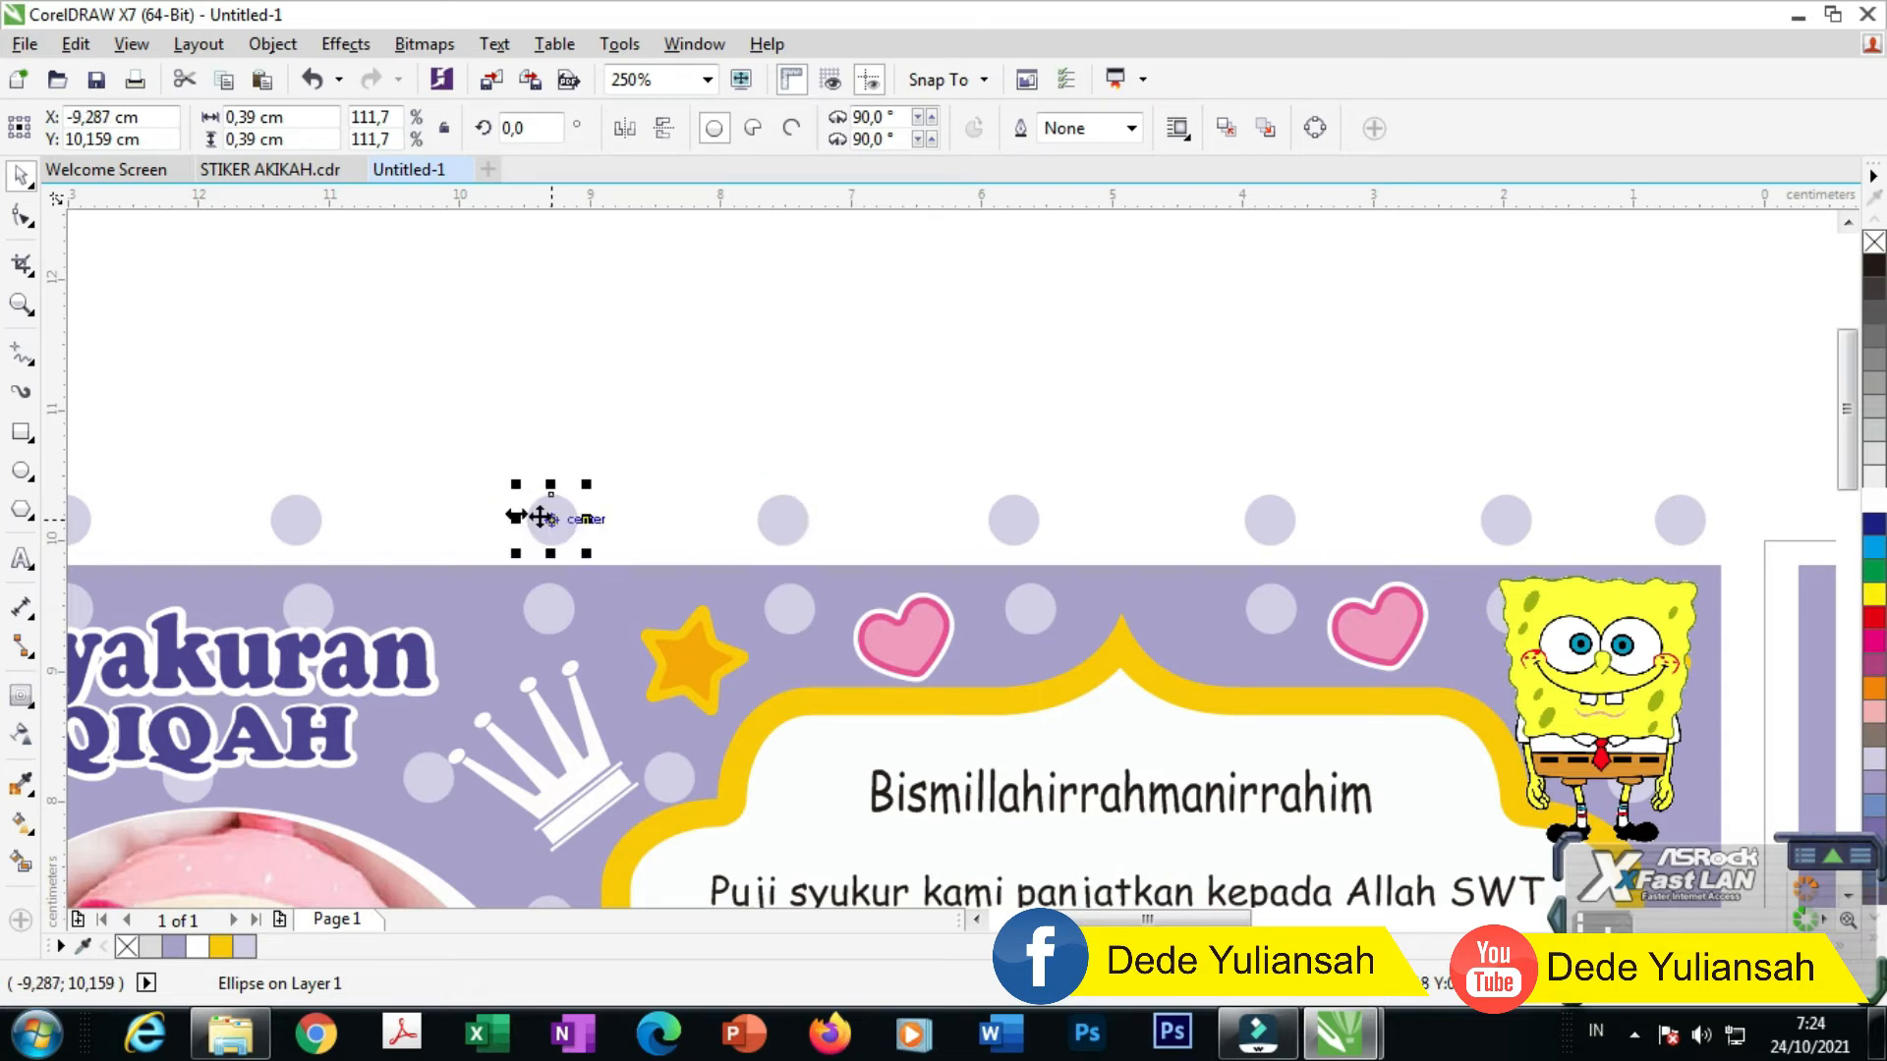
{"action": "left_click_drag", "start_coordinate": [299, 520], "coordinate": [322, 519]}
{"action": "scroll", "coordinate": [882, 521], "scroll_direction": "down", "scroll_amount": 1}
{"action": "left_click_drag", "start_coordinate": [232, 462], "coordinate": [1302, 555]}
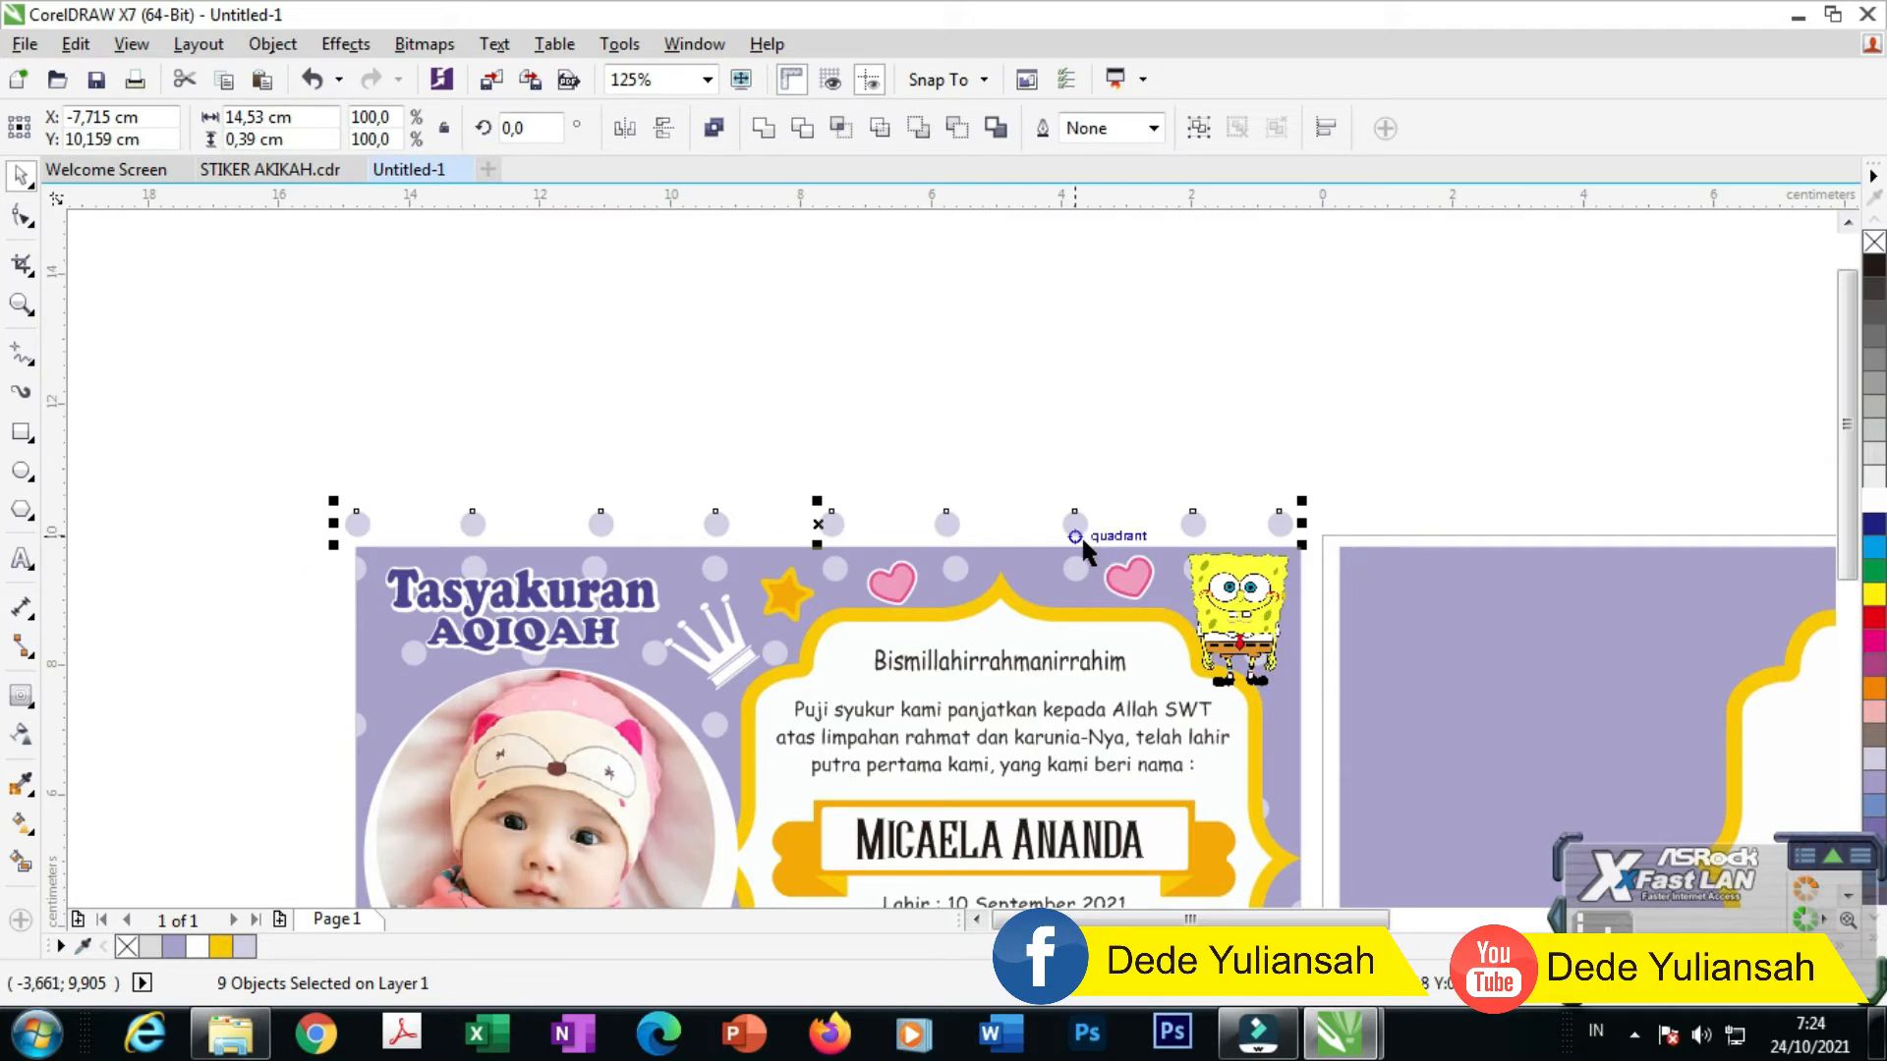
{"action": "key", "text": "ctrl+g"}
Step: Stack staggered copies of the dot row into eleven rows and group them
{"action": "left_click_drag", "start_coordinate": [829, 541], "coordinate": [891, 481]}
{"action": "left_click_drag", "start_coordinate": [606, 526], "coordinate": [616, 410]}
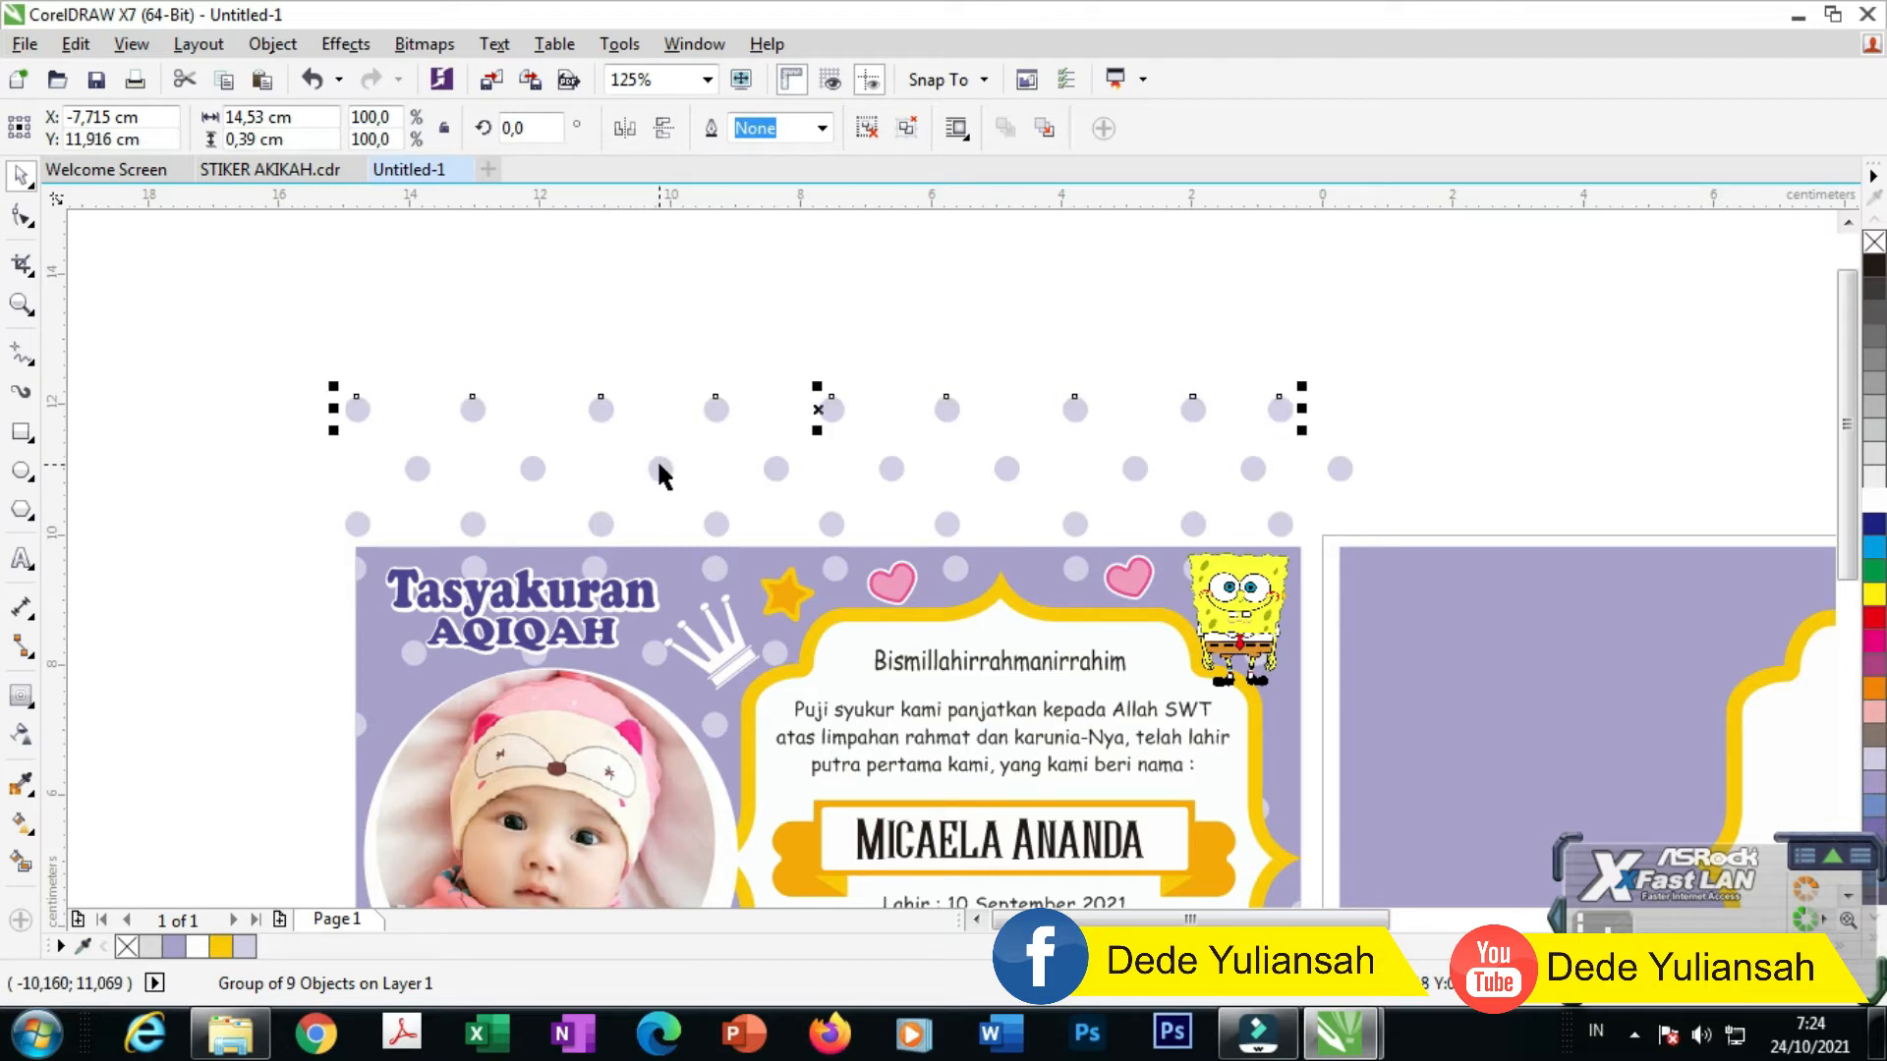
{"action": "left_click", "coordinate": [659, 469], "text": "shift"}
{"action": "left_click_drag", "start_coordinate": [659, 469], "coordinate": [676, 340]}
{"action": "scroll", "coordinate": [676, 391], "scroll_direction": "down", "scroll_amount": 2}
{"action": "key", "text": "Up"}
{"action": "key", "text": "Up"}
{"action": "key", "text": "Up"}
{"action": "key", "text": "Up"}
{"action": "key", "text": "Up"}
{"action": "key", "text": "Up"}
{"action": "key", "text": "Up"}
{"action": "key", "text": "Up"}
{"action": "key", "text": "Up"}
{"action": "key", "text": "Up"}
{"action": "key", "text": "Up"}
{"action": "key", "text": "Up"}
{"action": "key", "text": "Up"}
{"action": "key", "text": "Up"}
{"action": "key", "text": "Up"}
{"action": "key", "text": "Up"}
{"action": "key", "text": "Up"}
{"action": "key", "text": "Up"}
{"action": "key", "text": "Up"}
{"action": "key", "text": "Up"}
{"action": "scroll", "coordinate": [747, 435], "scroll_direction": "down", "scroll_amount": 2}
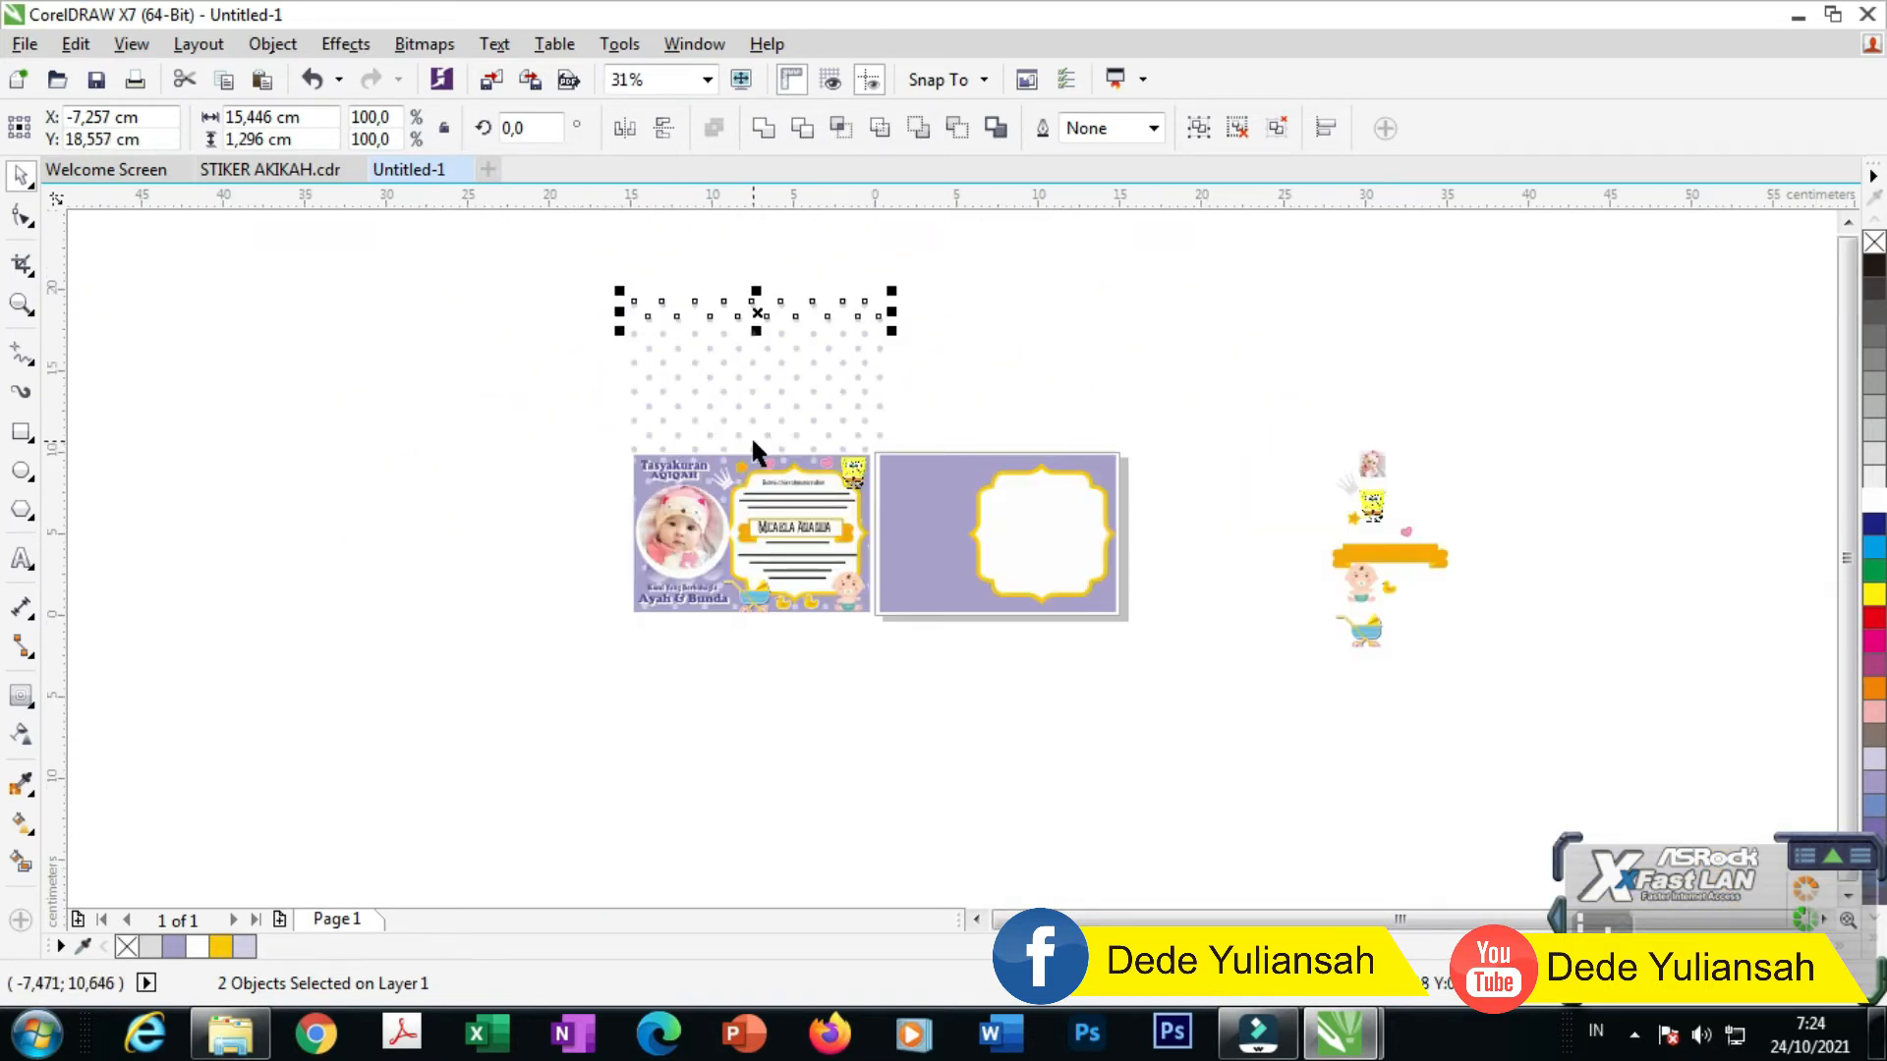
{"action": "left_click", "coordinate": [580, 274]}
{"action": "left_click_drag", "start_coordinate": [581, 268], "coordinate": [929, 497]}
{"action": "left_click_drag", "start_coordinate": [812, 359], "coordinate": [1123, 723]}
{"action": "key", "text": "ctrl+g"}
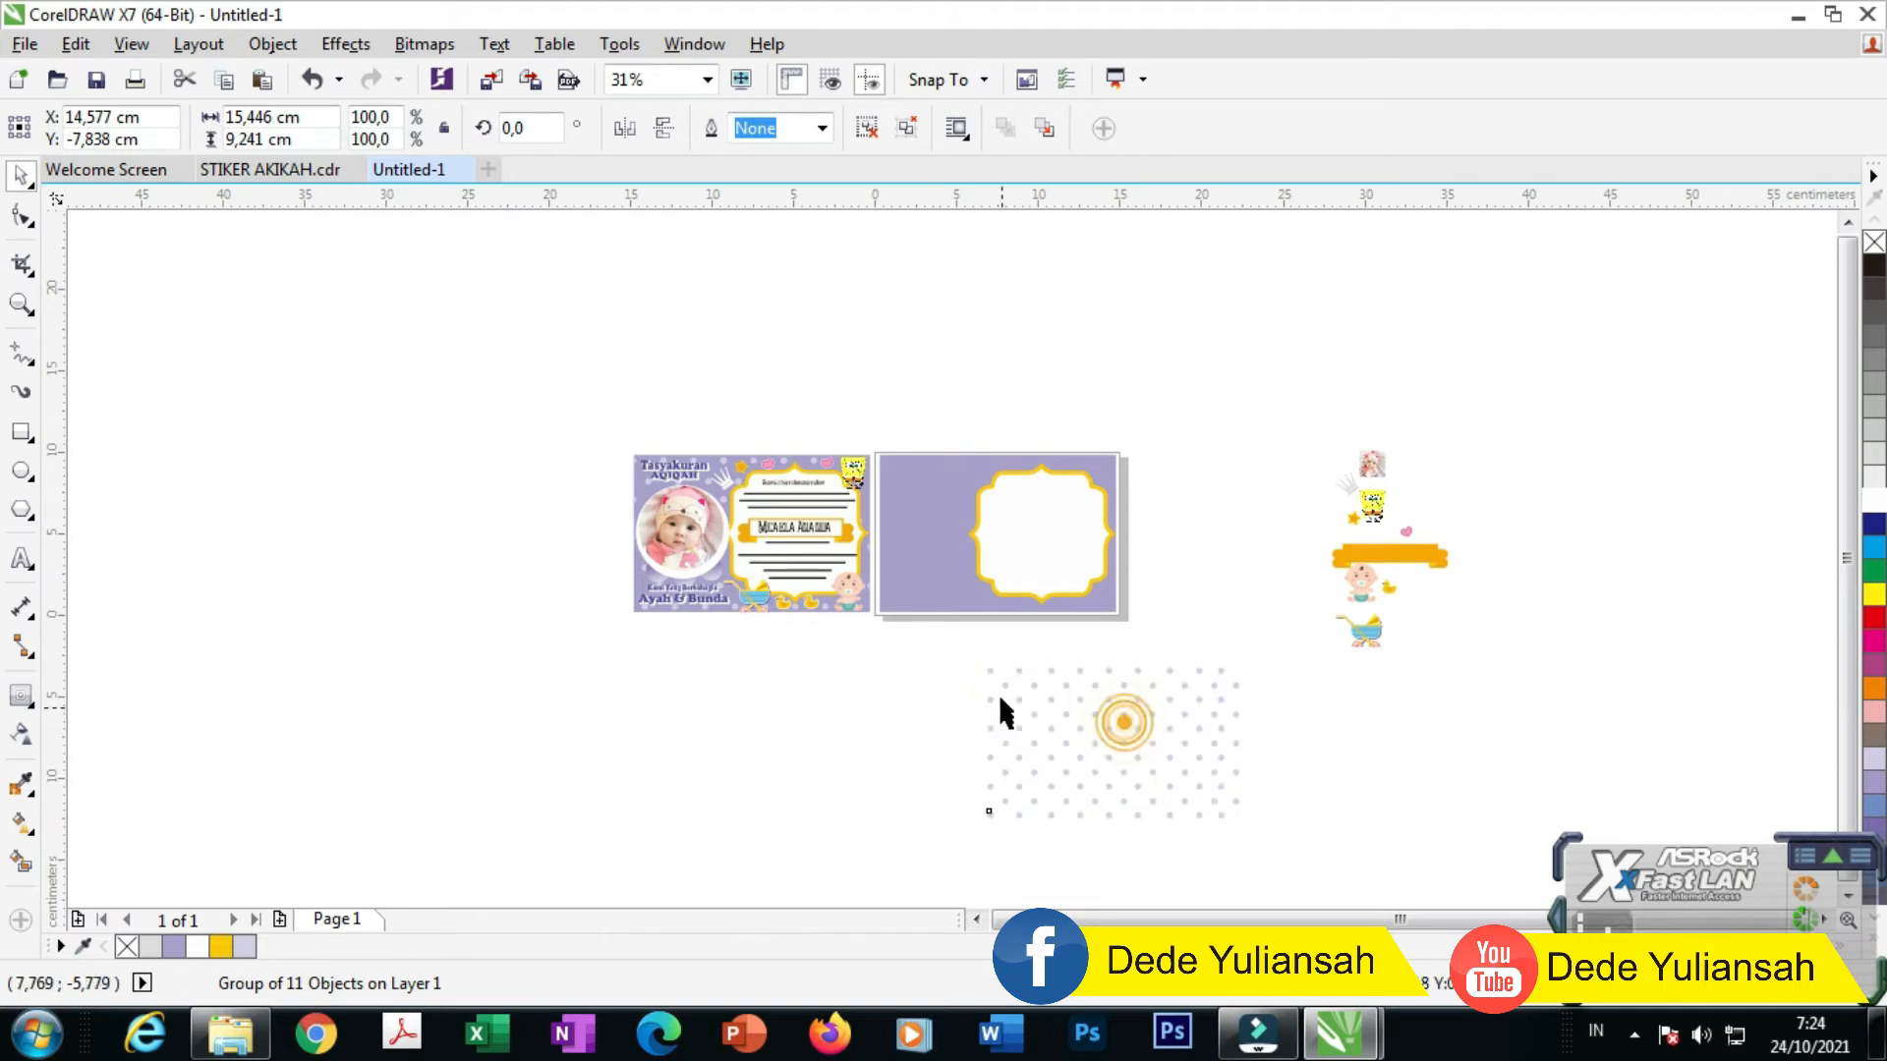
Step: PowerClip the dot pattern inside the back card's lavender rectangle
{"action": "key", "text": "Escape"}
{"action": "scroll", "coordinate": [1071, 699], "scroll_direction": "up", "scroll_amount": 2}
{"action": "left_click", "coordinate": [1027, 644]}
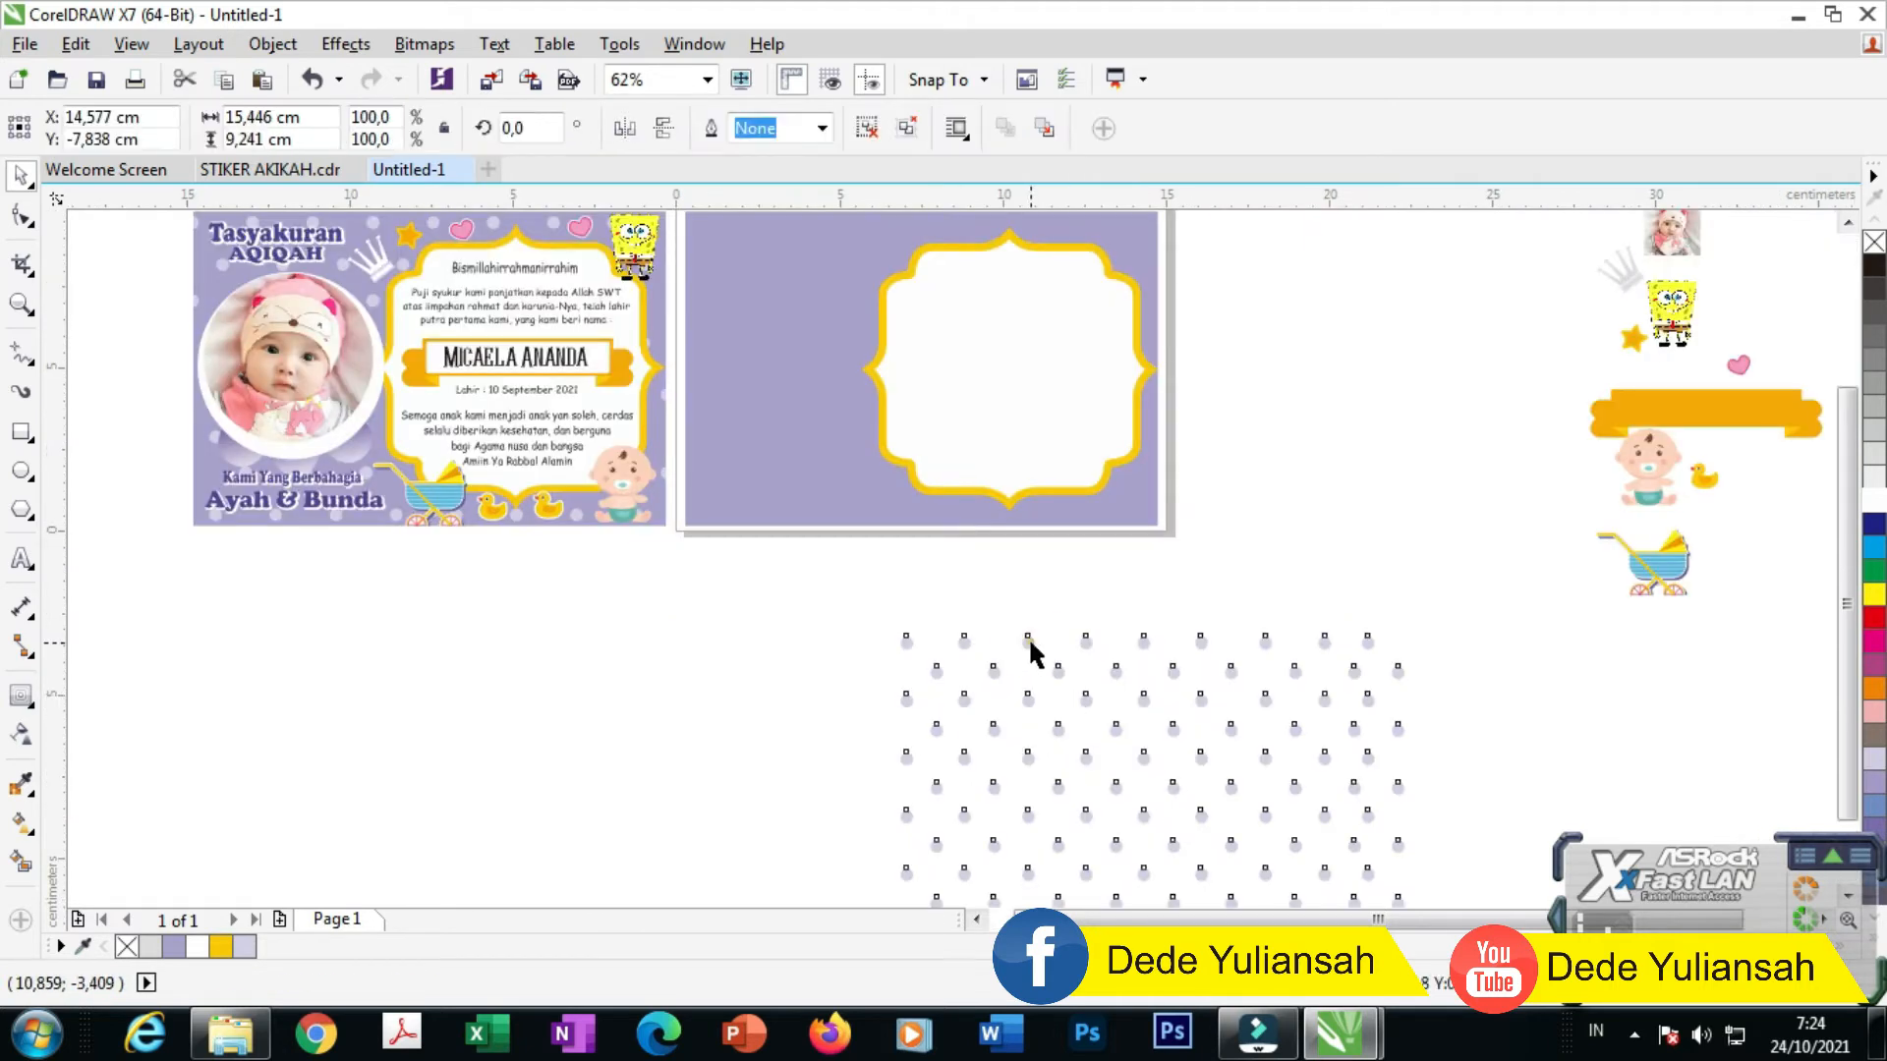
{"action": "right_click", "coordinate": [1028, 643]}
{"action": "left_click", "coordinate": [1164, 334]}
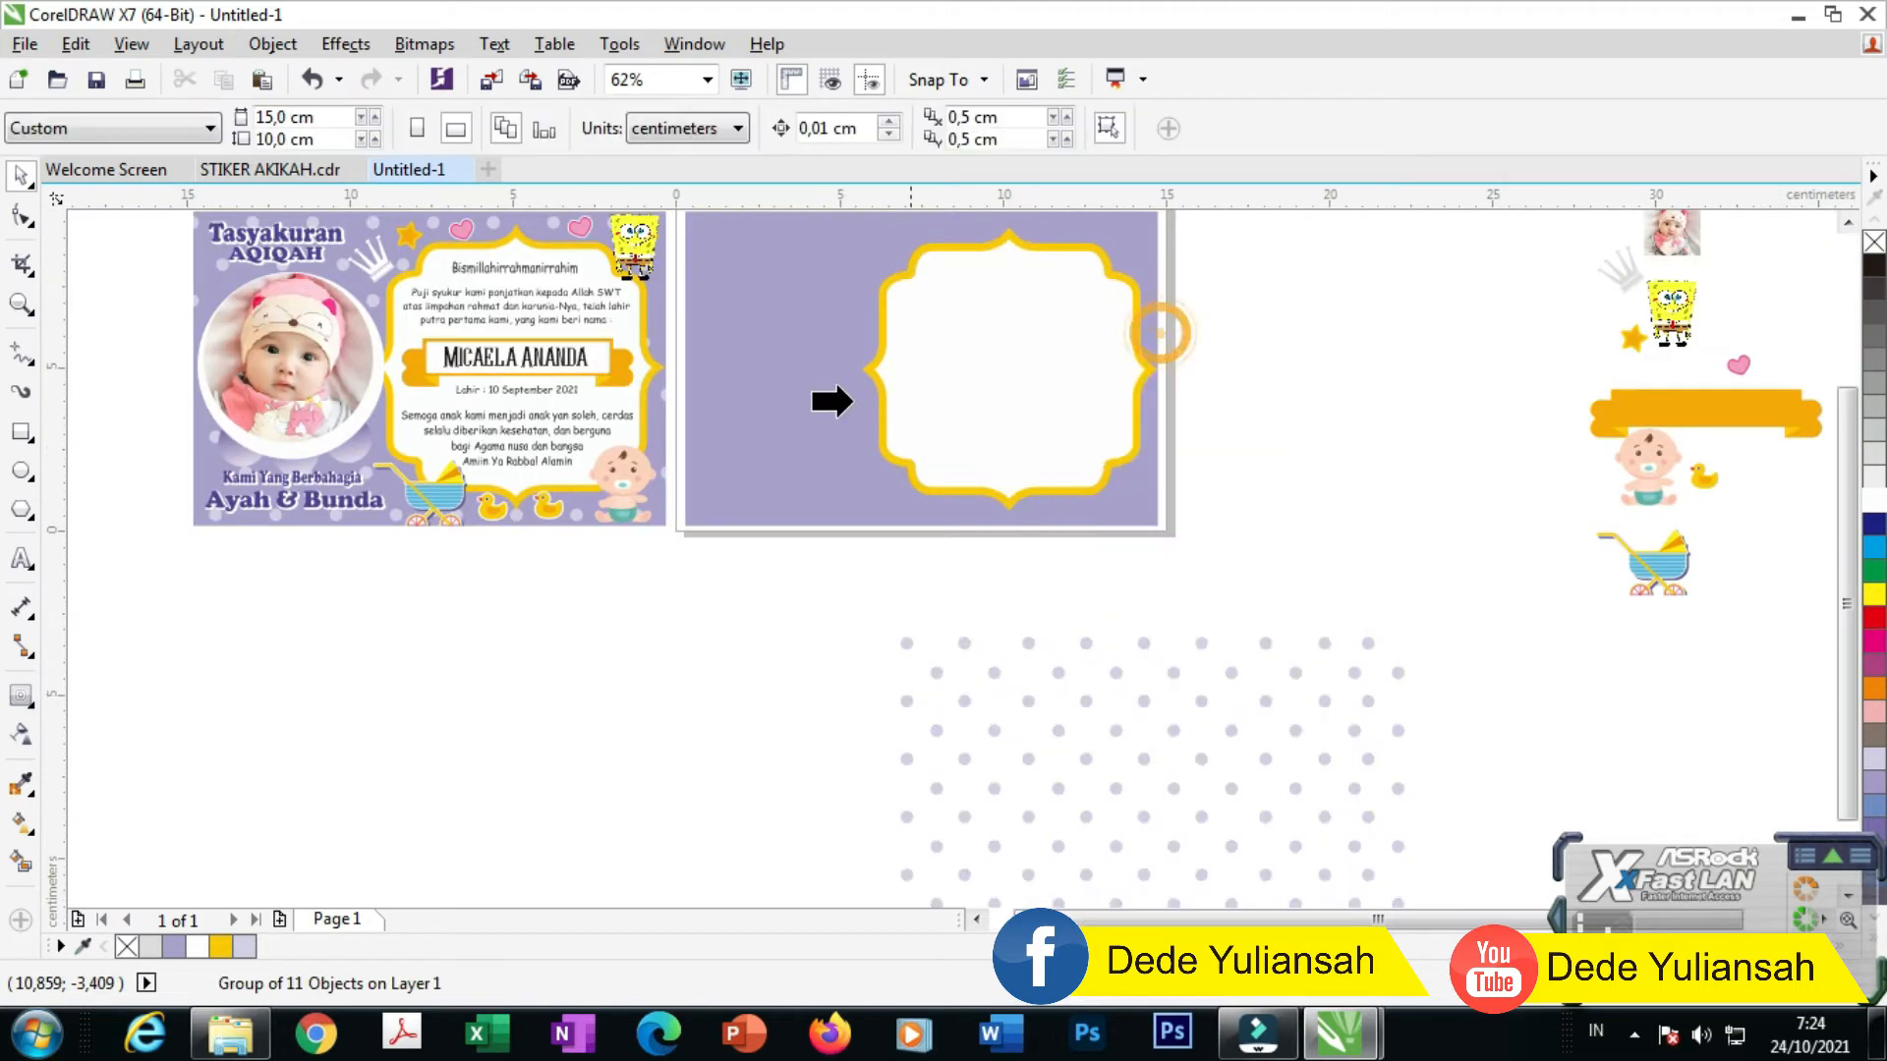
{"action": "left_click", "coordinate": [800, 417]}
{"action": "scroll", "coordinate": [870, 633], "scroll_direction": "down", "scroll_amount": 2}
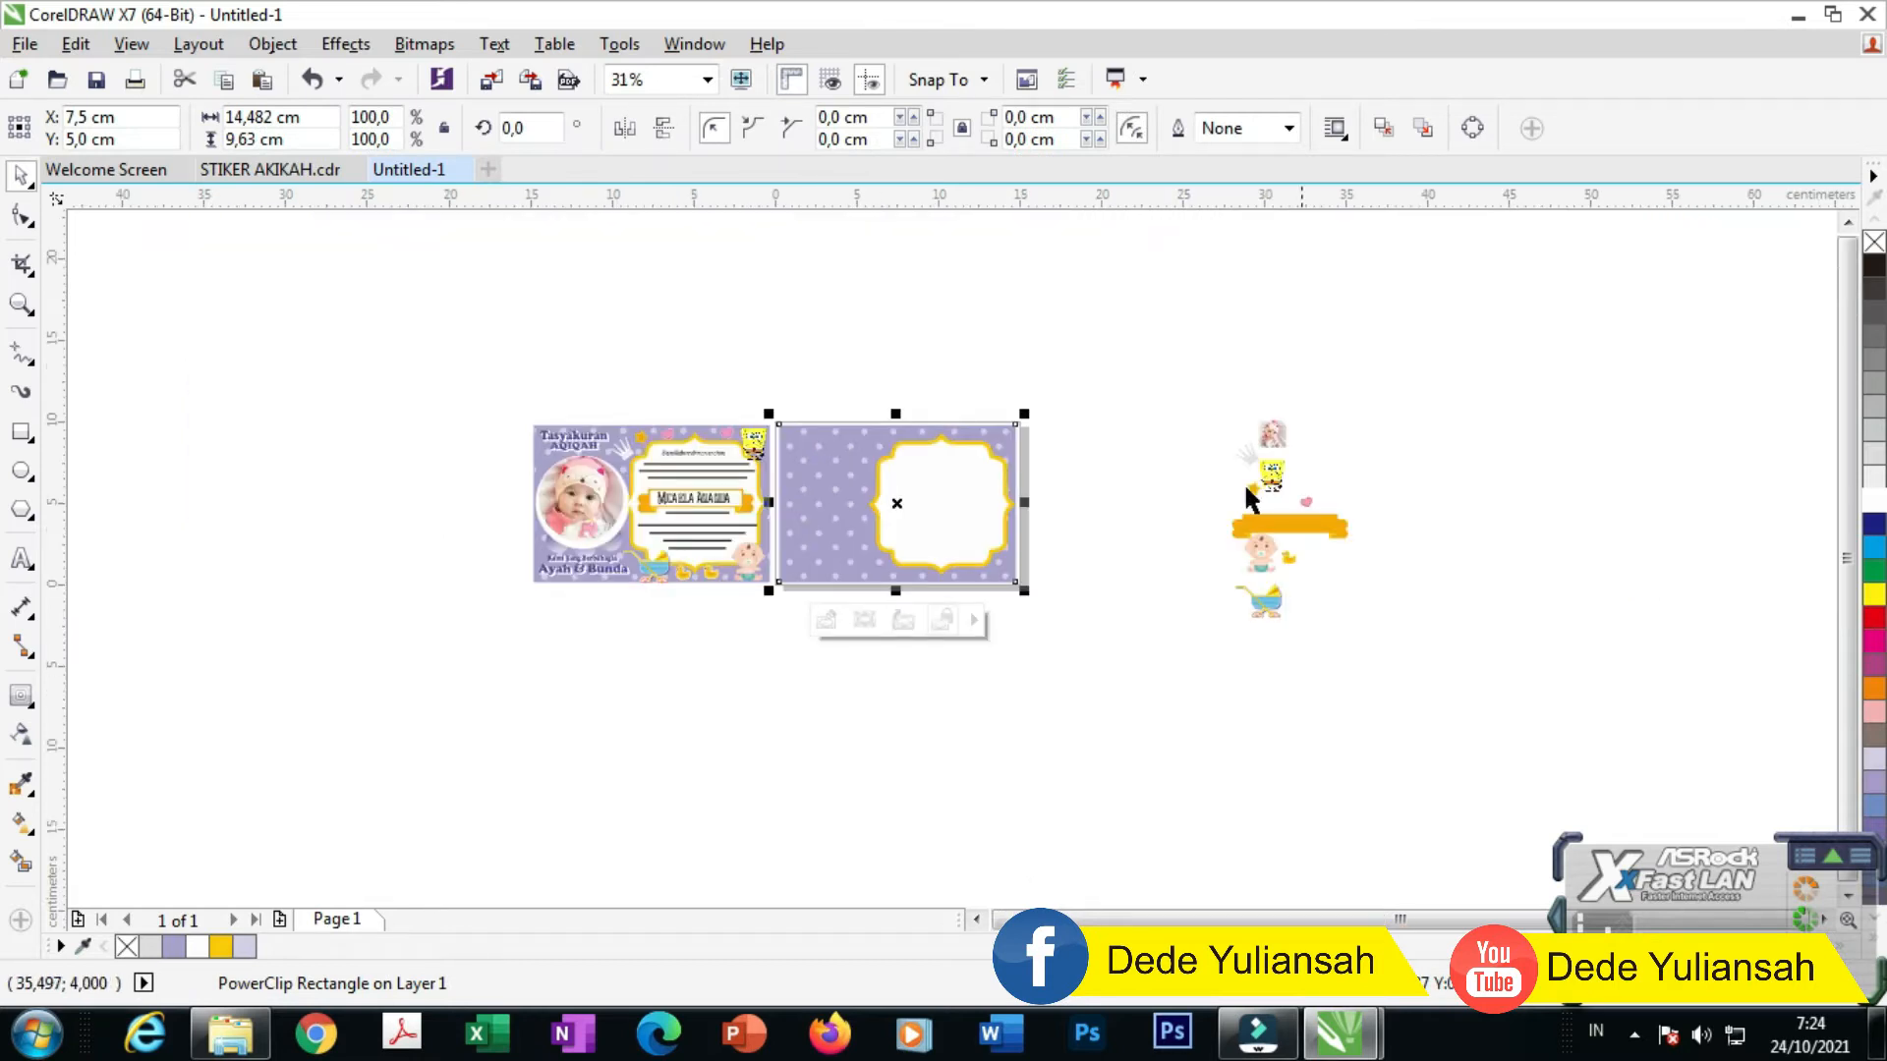
{"action": "scroll", "coordinate": [890, 472], "scroll_direction": "up", "scroll_amount": 2}
{"action": "left_click", "coordinate": [1268, 535]}
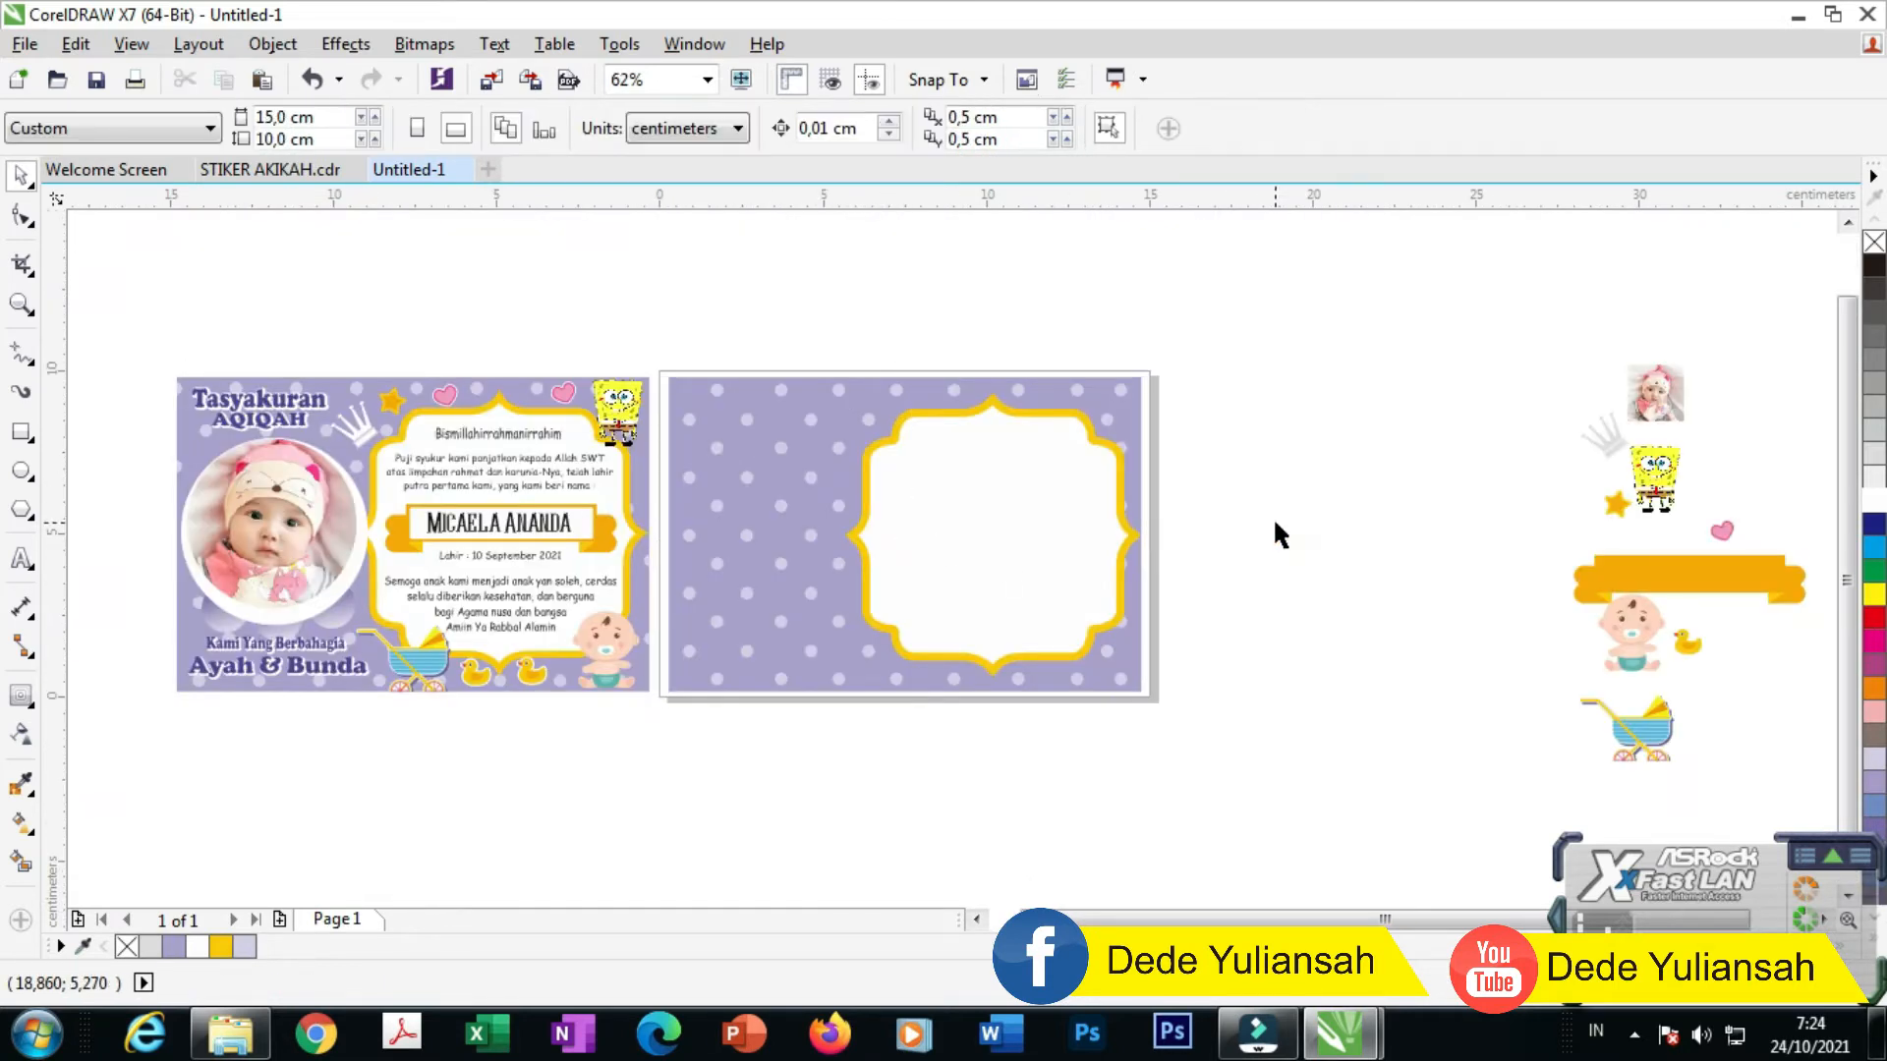
{"action": "scroll", "coordinate": [171, 484], "scroll_direction": "up", "scroll_amount": 2}
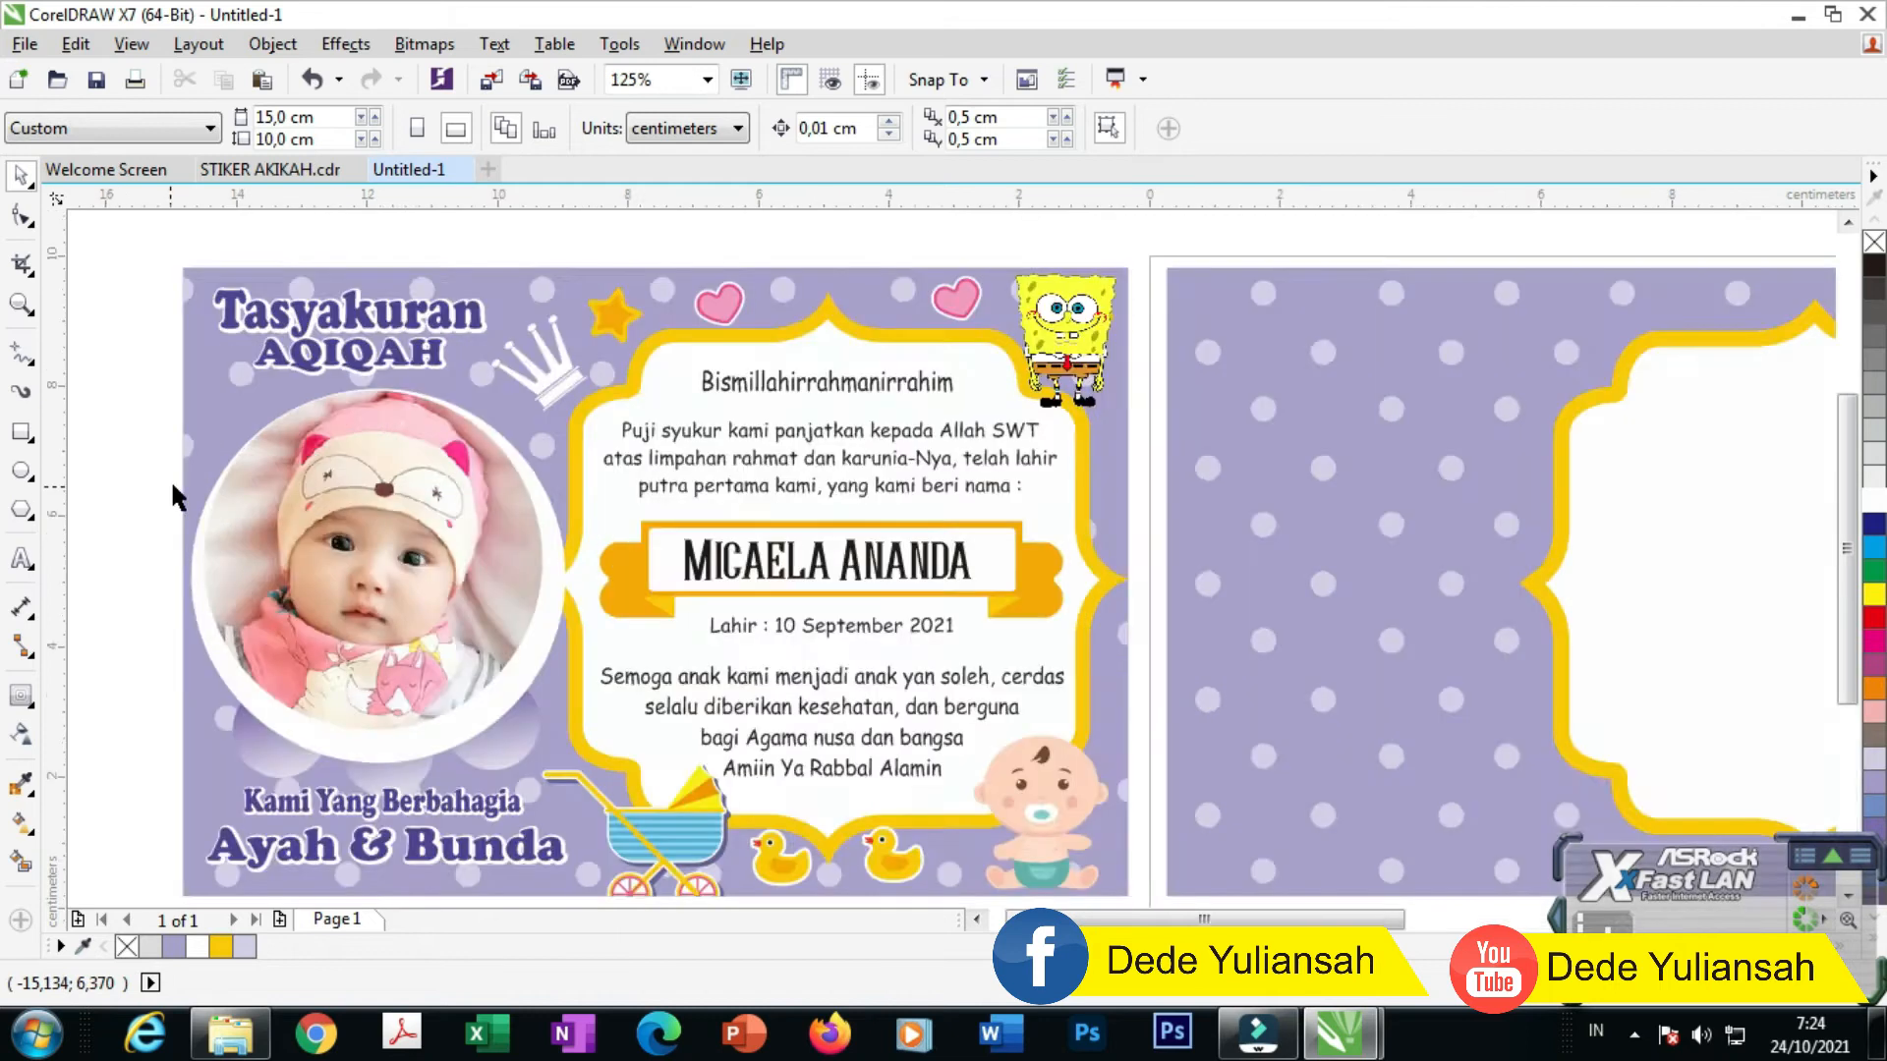
{"action": "scroll", "coordinate": [1017, 393], "scroll_direction": "down", "scroll_amount": 2}
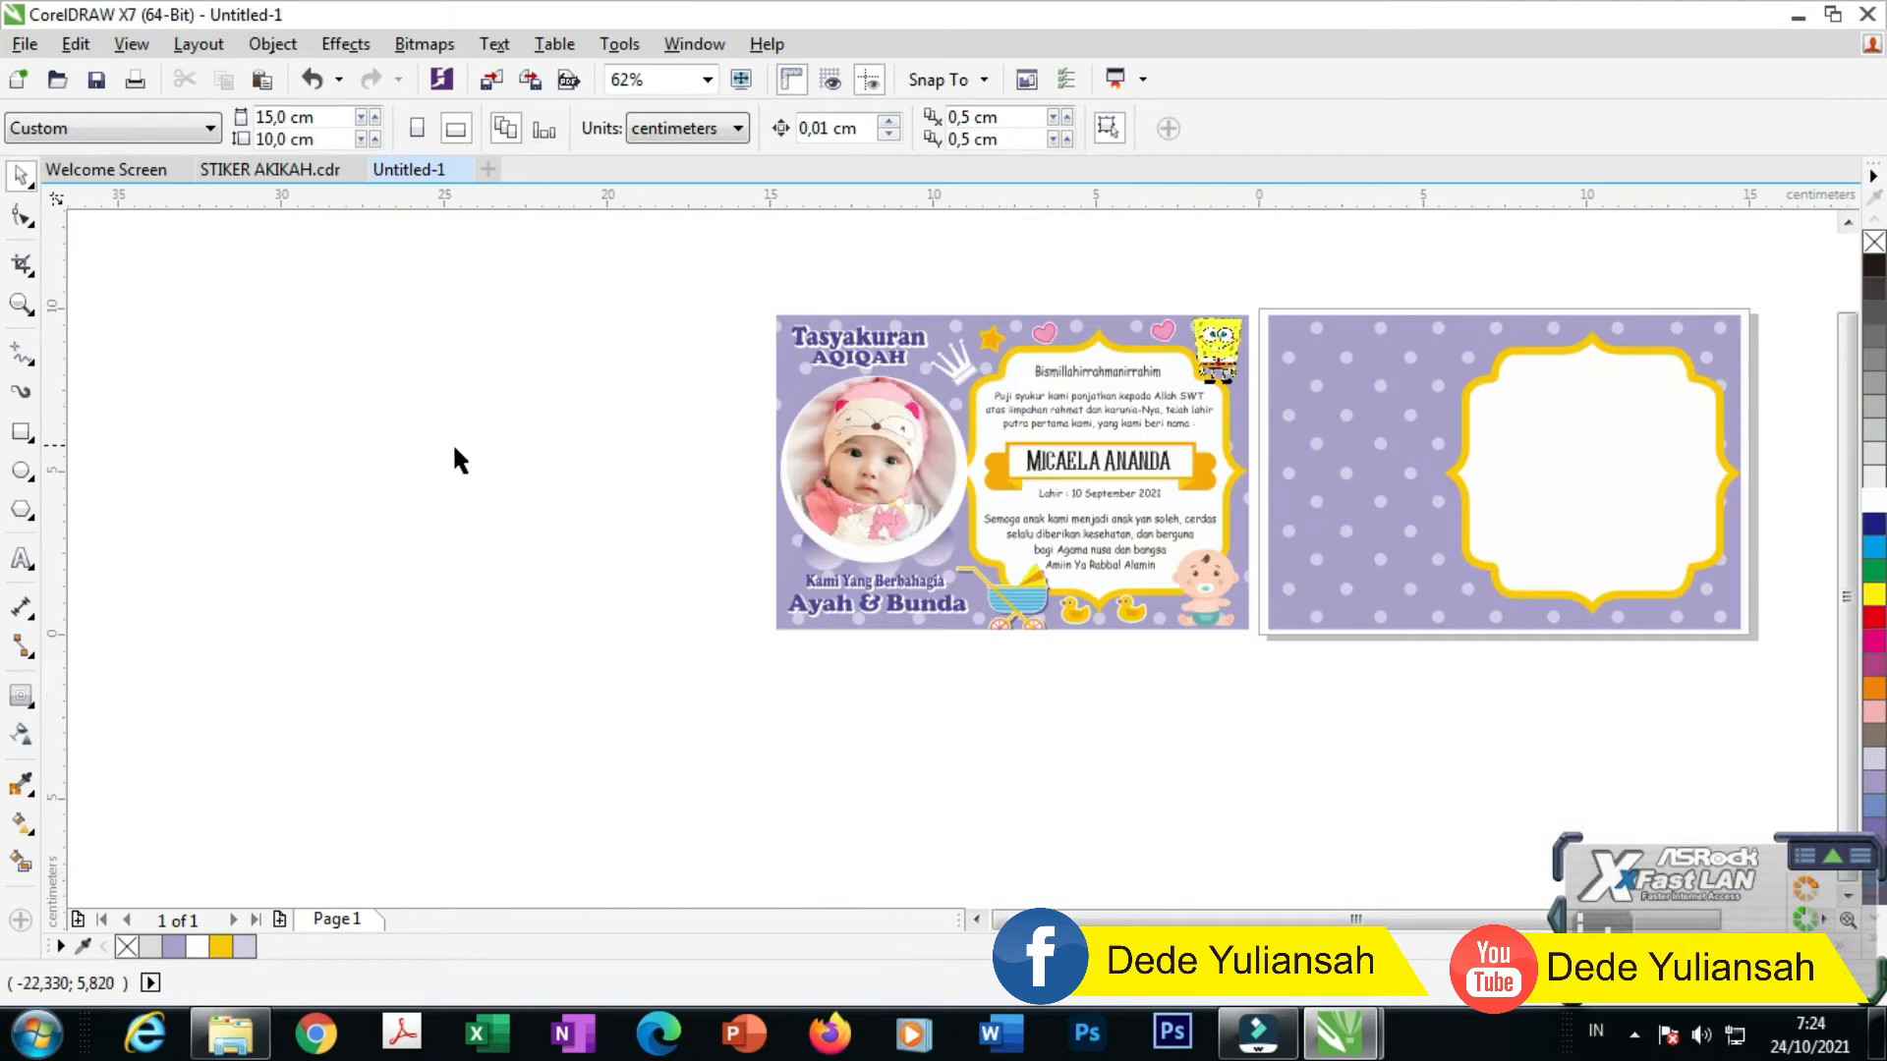
{"action": "scroll", "coordinate": [455, 460], "scroll_direction": "down", "scroll_amount": 2}
{"action": "scroll", "coordinate": [984, 454], "scroll_direction": "up", "scroll_amount": 2}
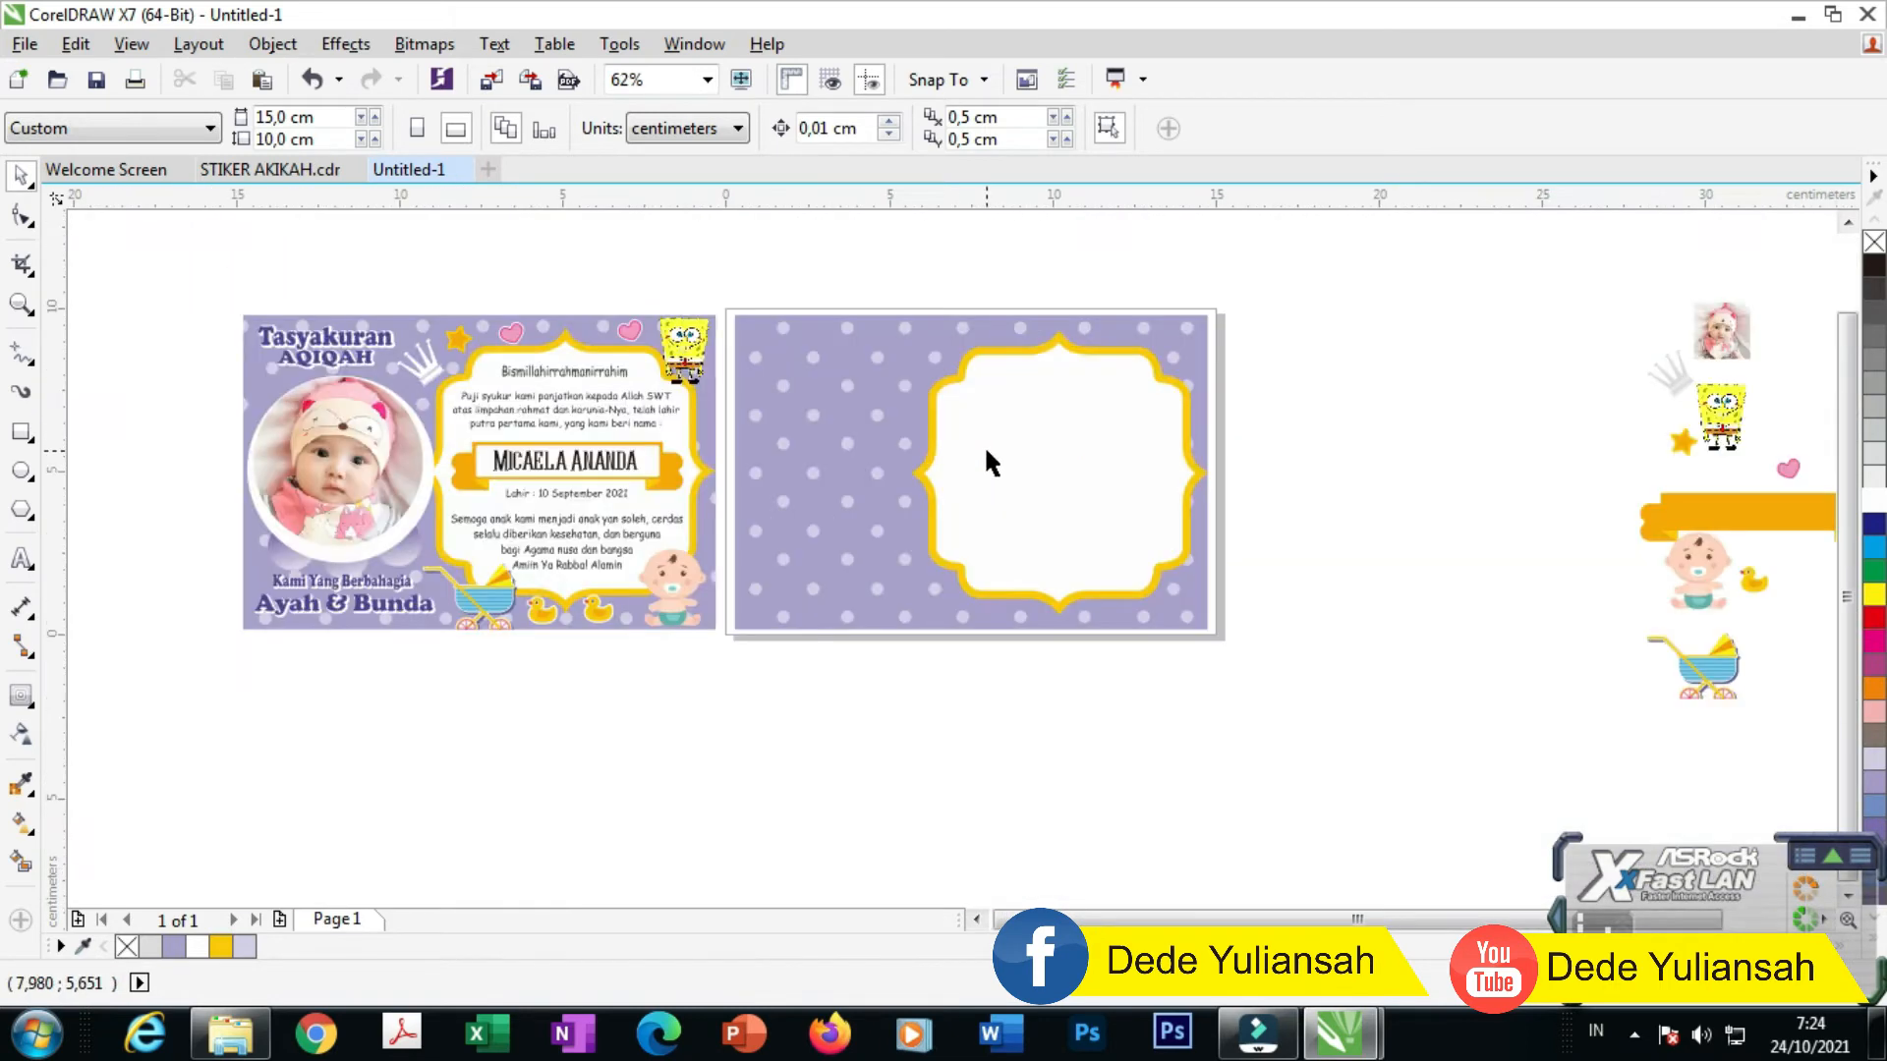
Step: Draw a circle on the back card's left and size it to about 5.1 cm
{"action": "left_click", "coordinate": [22, 471]}
{"action": "left_click_drag", "start_coordinate": [783, 425], "coordinate": [879, 525]}
{"action": "left_click", "coordinate": [30, 180]}
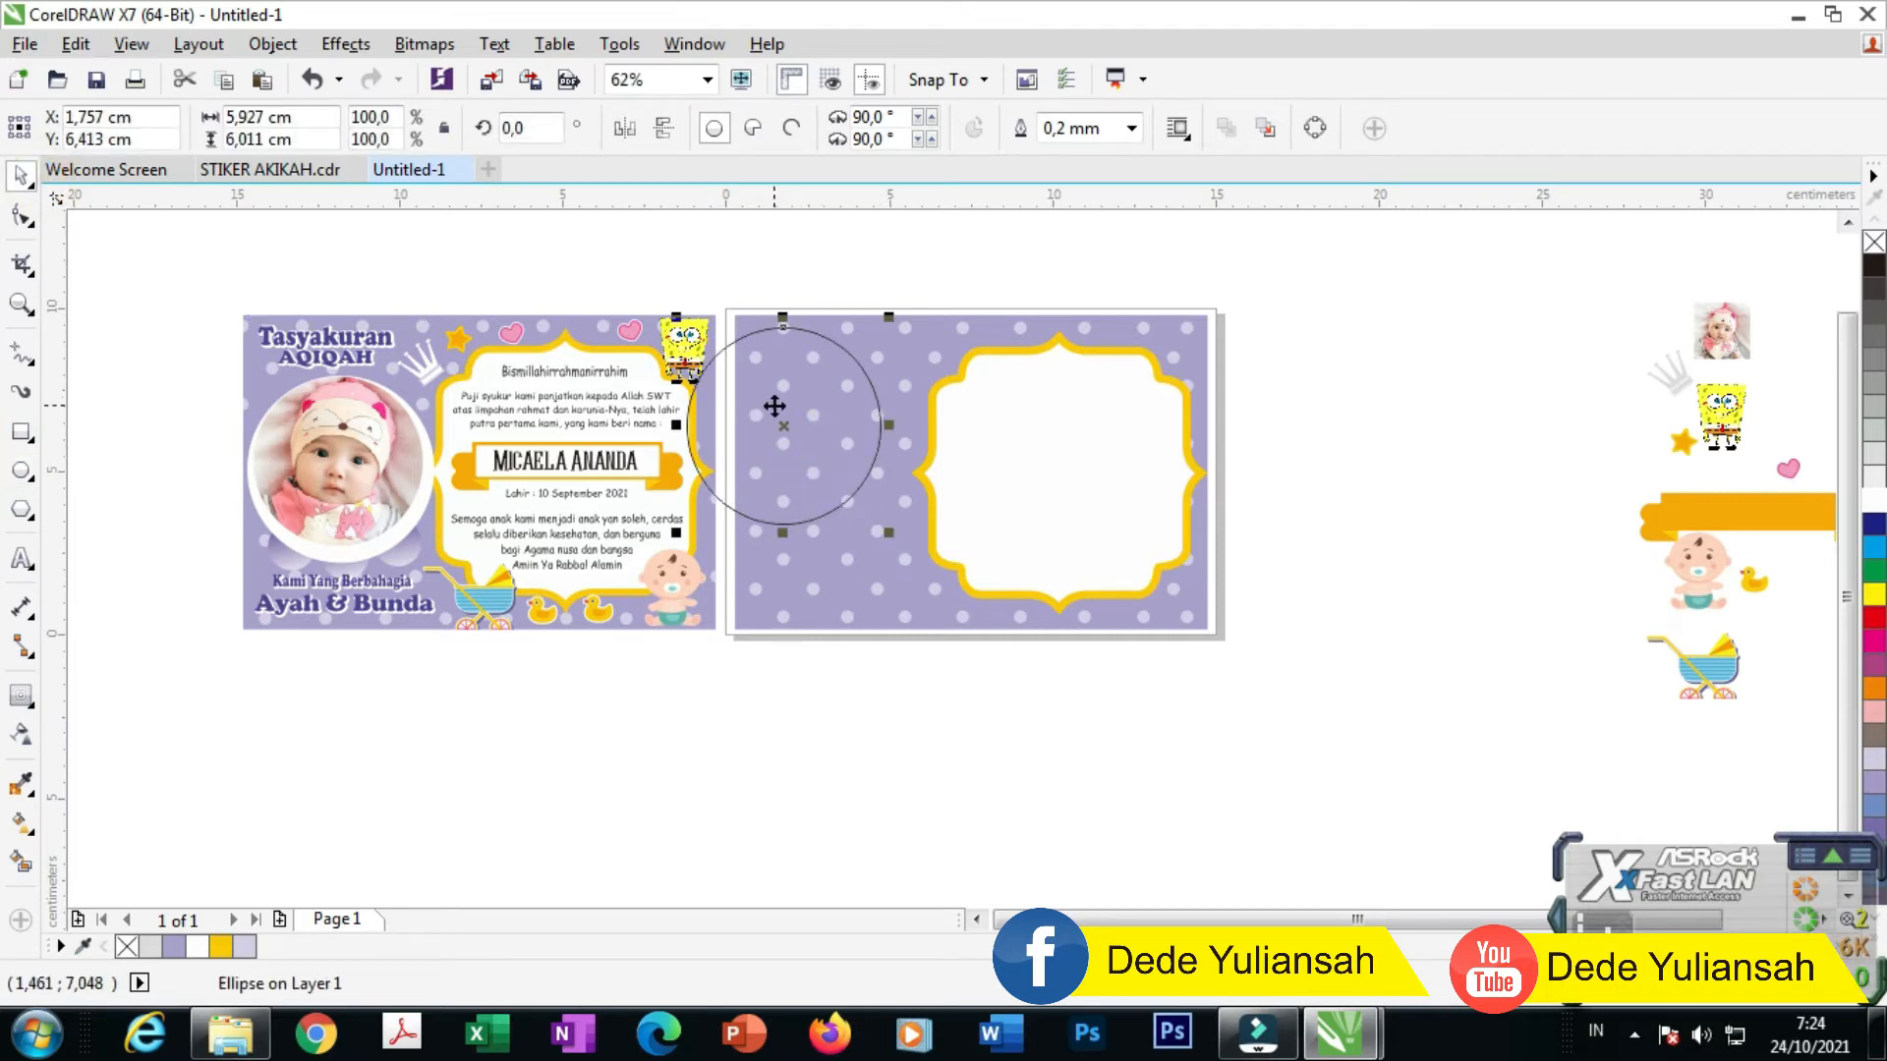
{"action": "scroll", "coordinate": [775, 404], "scroll_direction": "up", "scroll_amount": 2}
{"action": "left_click_drag", "start_coordinate": [781, 424], "coordinate": [962, 516]}
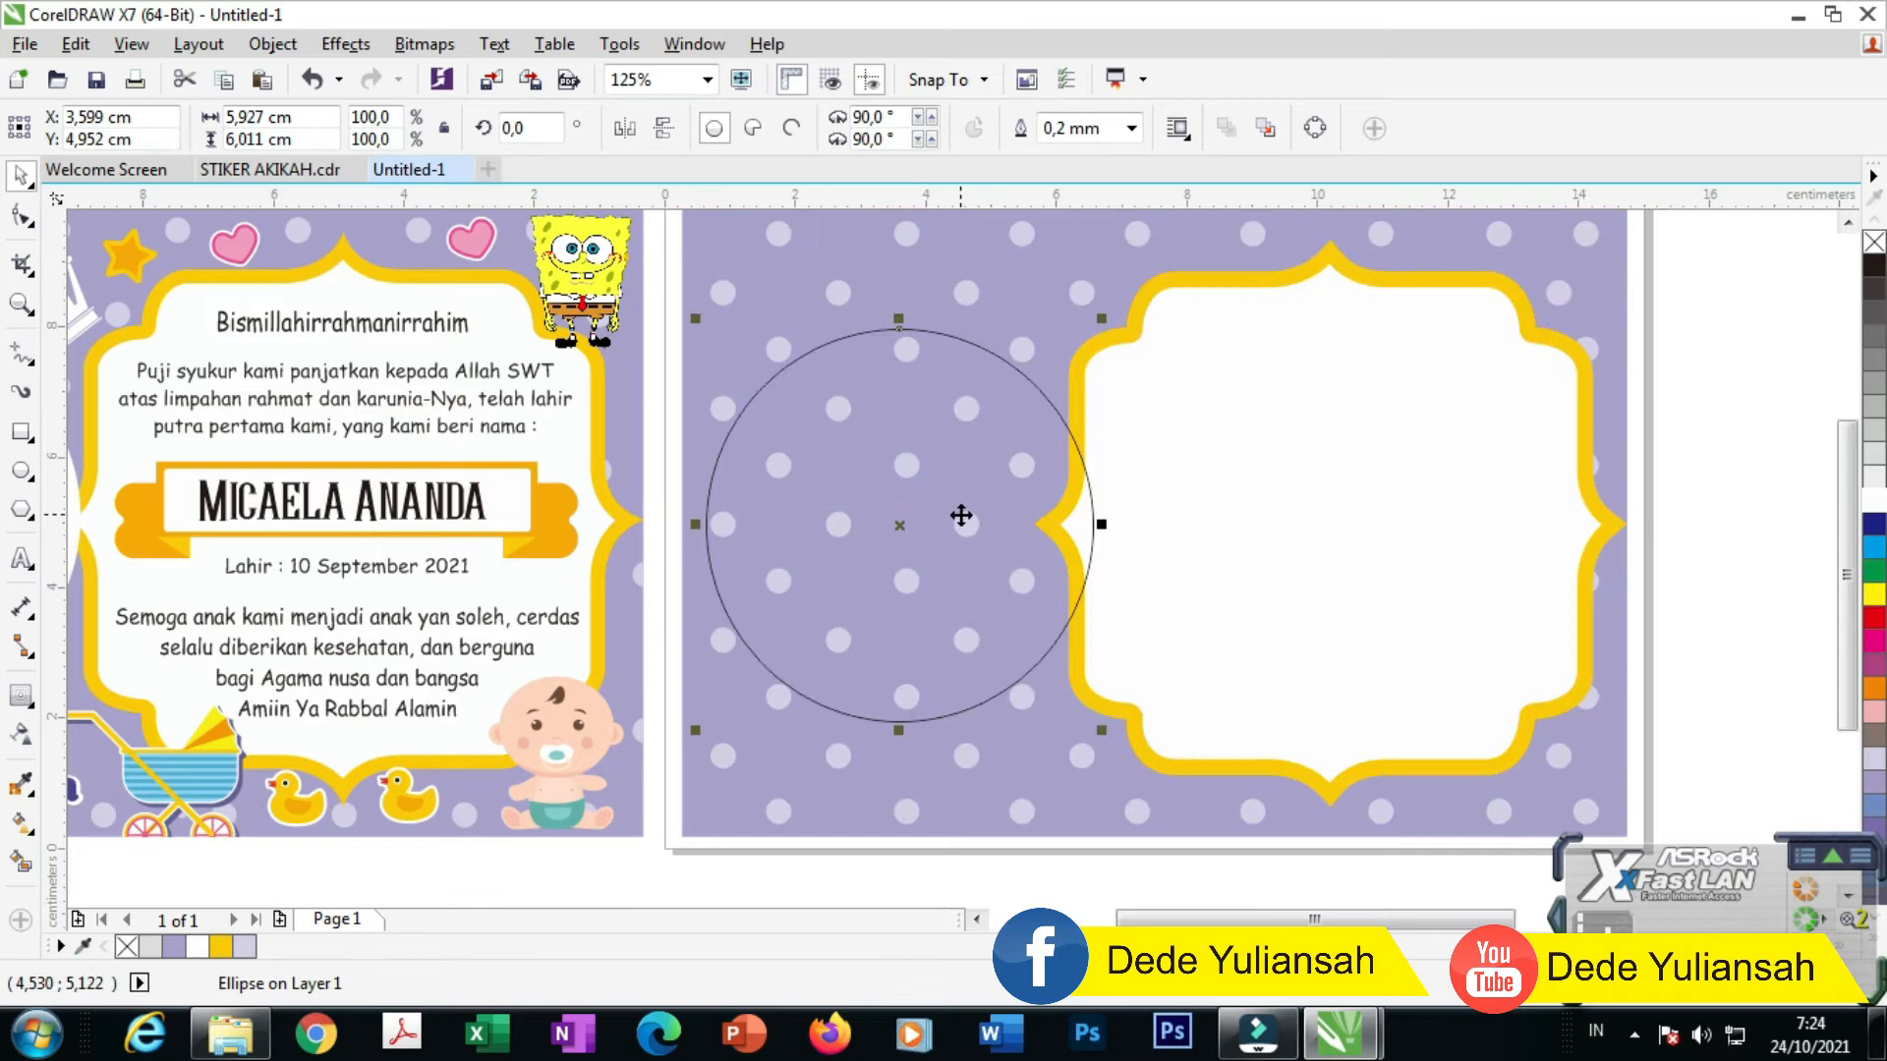
{"action": "scroll", "coordinate": [954, 507], "scroll_direction": "down", "scroll_amount": 2}
{"action": "scroll", "coordinate": [896, 508], "scroll_direction": "up", "scroll_amount": 2}
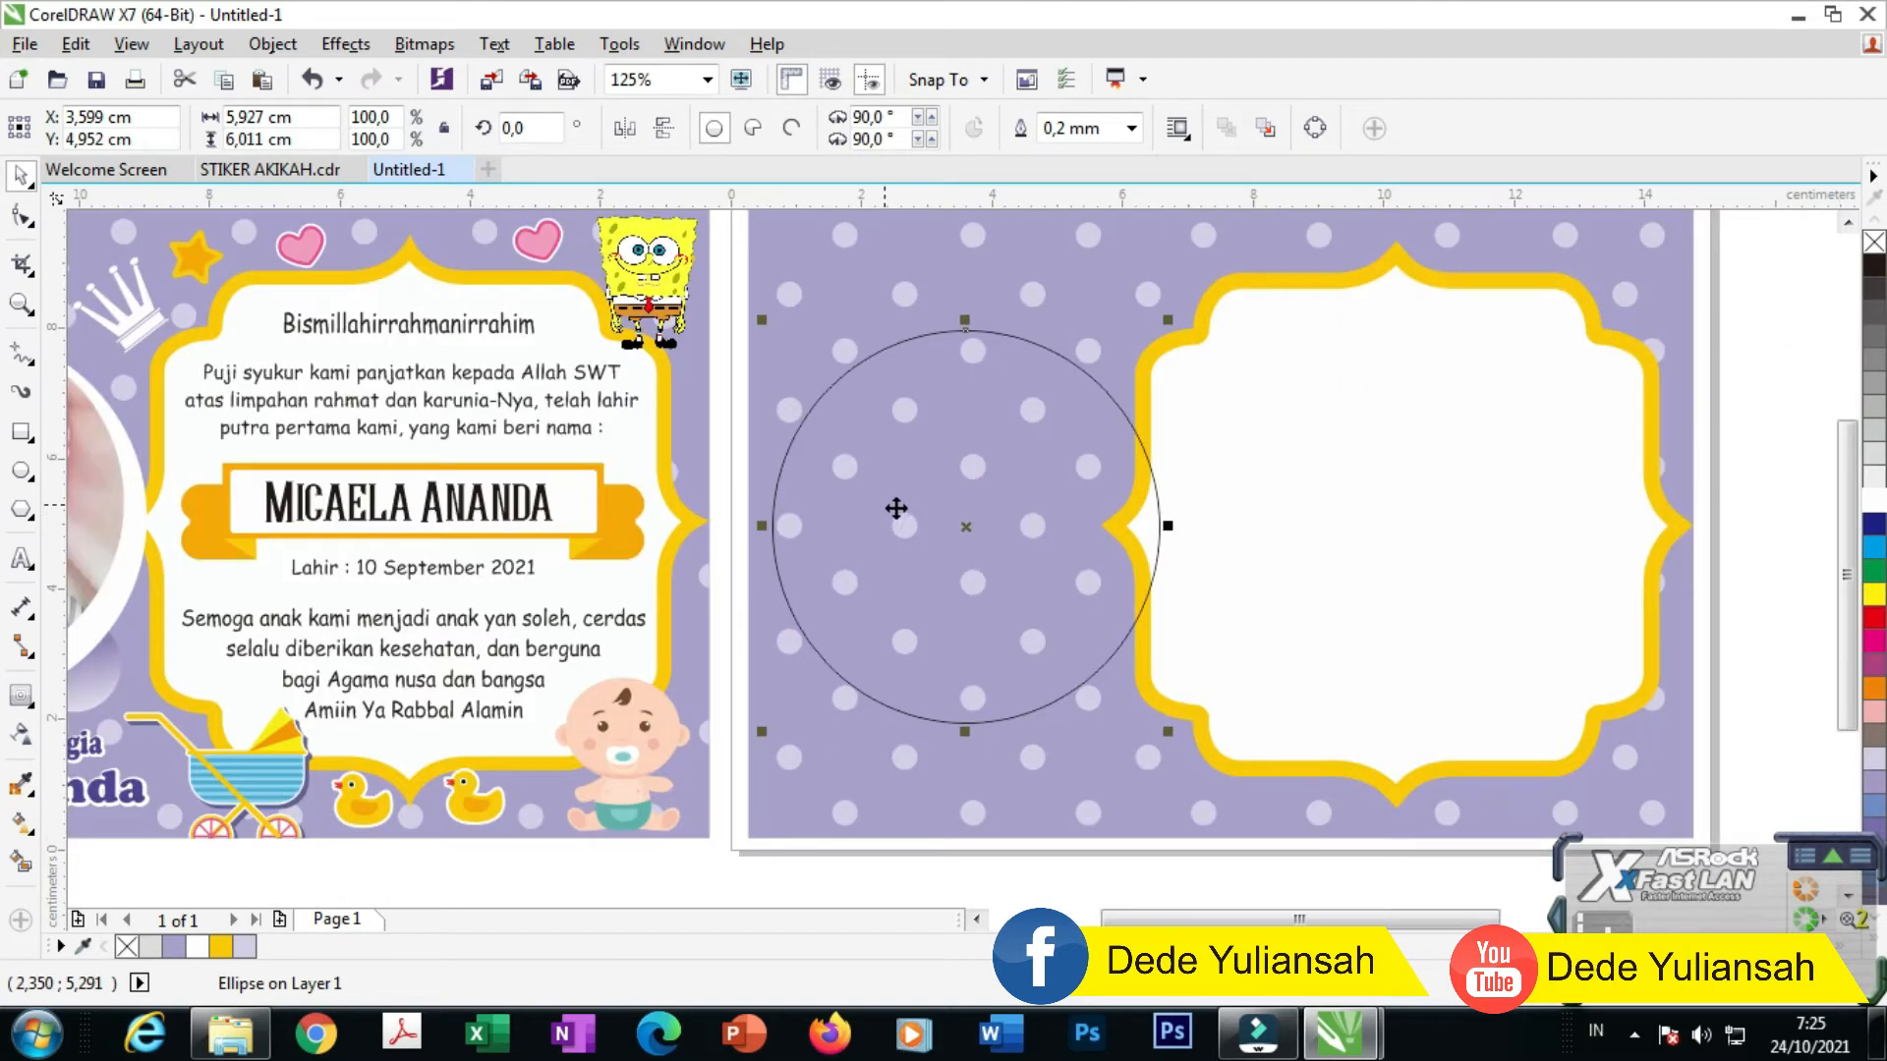
{"action": "mouse_move", "coordinate": [910, 511]}
{"action": "left_mouse_down"}
{"action": "mouse_move", "coordinate": [897, 497]}
{"action": "mouse_move", "coordinate": [927, 491]}
{"action": "left_mouse_up"}
{"action": "left_click_drag", "start_coordinate": [1167, 729], "coordinate": [1109, 682]}
{"action": "scroll", "coordinate": [1091, 680], "scroll_direction": "down", "scroll_amount": 2}
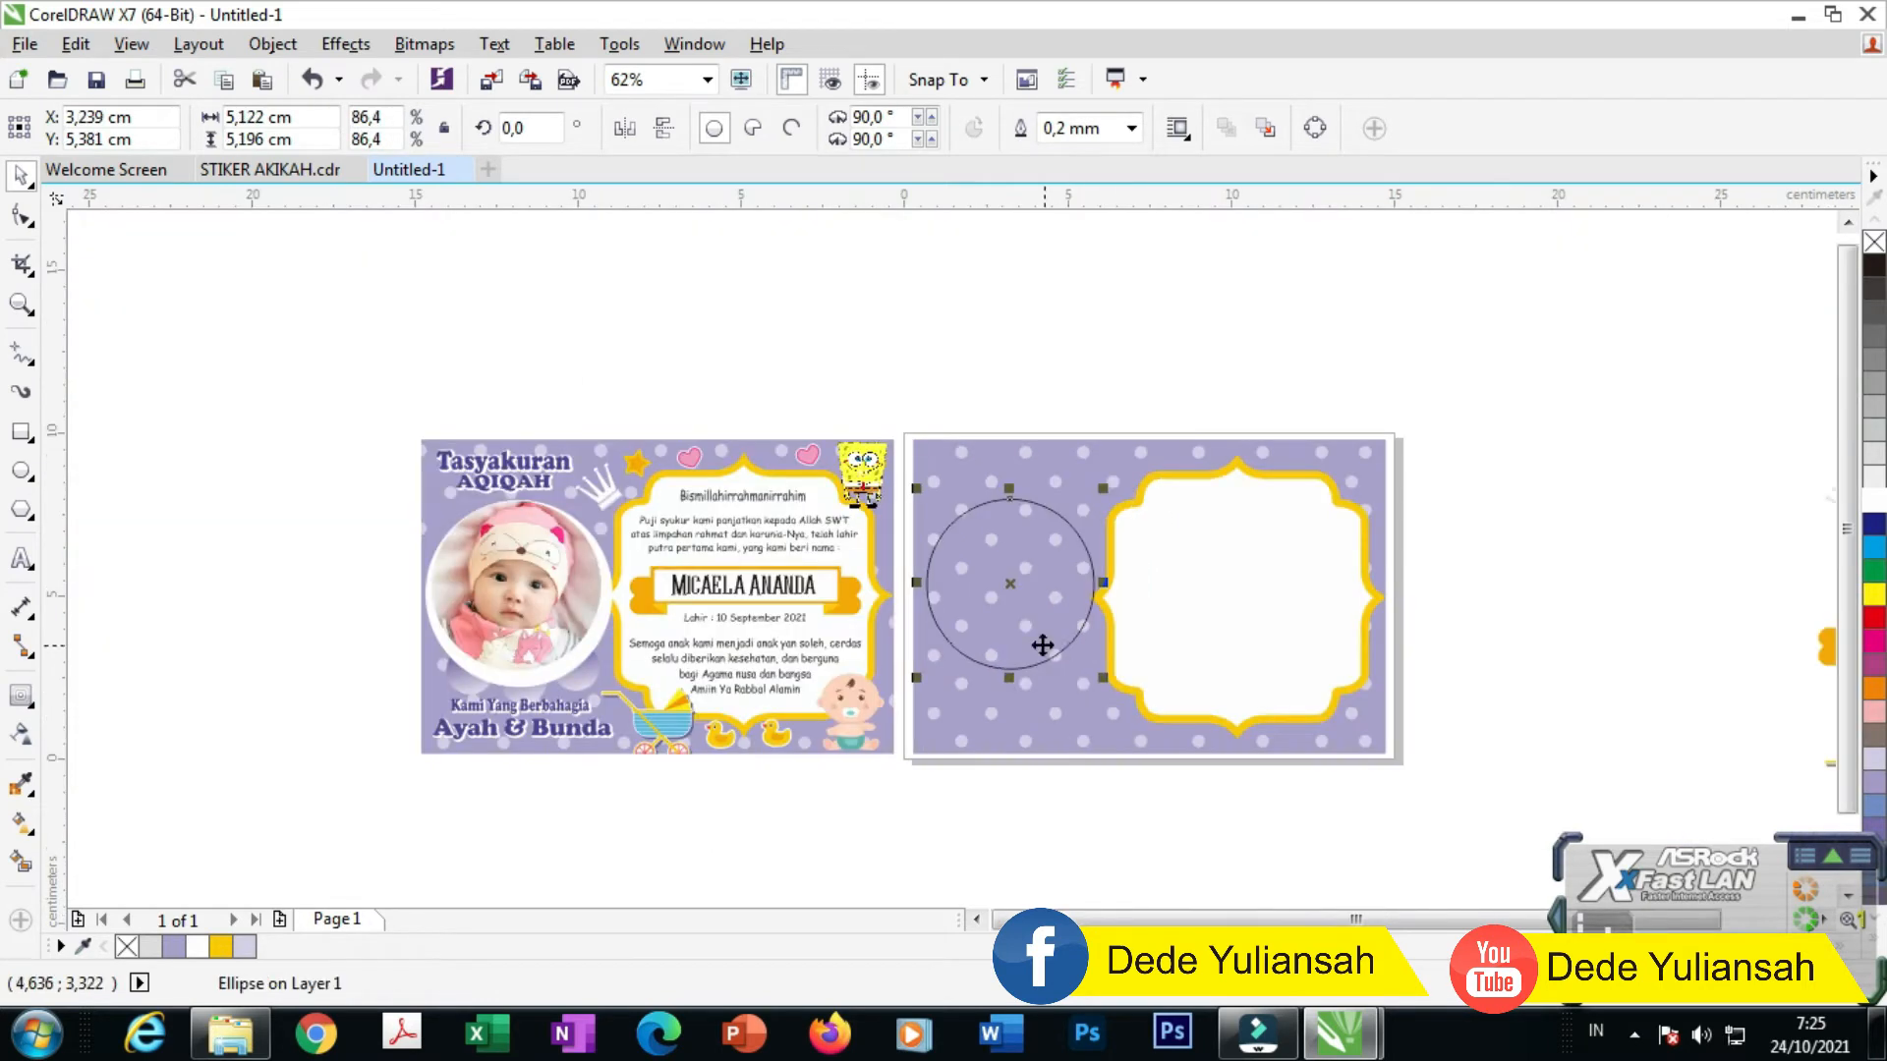
{"action": "scroll", "coordinate": [1043, 645], "scroll_direction": "up", "scroll_amount": 2}
{"action": "left_click_drag", "start_coordinate": [1070, 591], "coordinate": [1082, 606]}
Step: Add a 91% copy of the circle, offset slightly, and fill it light grey
{"action": "mouse_move", "coordinate": [1178, 742]}
{"action": "left_mouse_down"}
{"action": "mouse_move", "coordinate": [1141, 699]}
{"action": "mouse_move", "coordinate": [1161, 716]}
{"action": "left_mouse_up"}
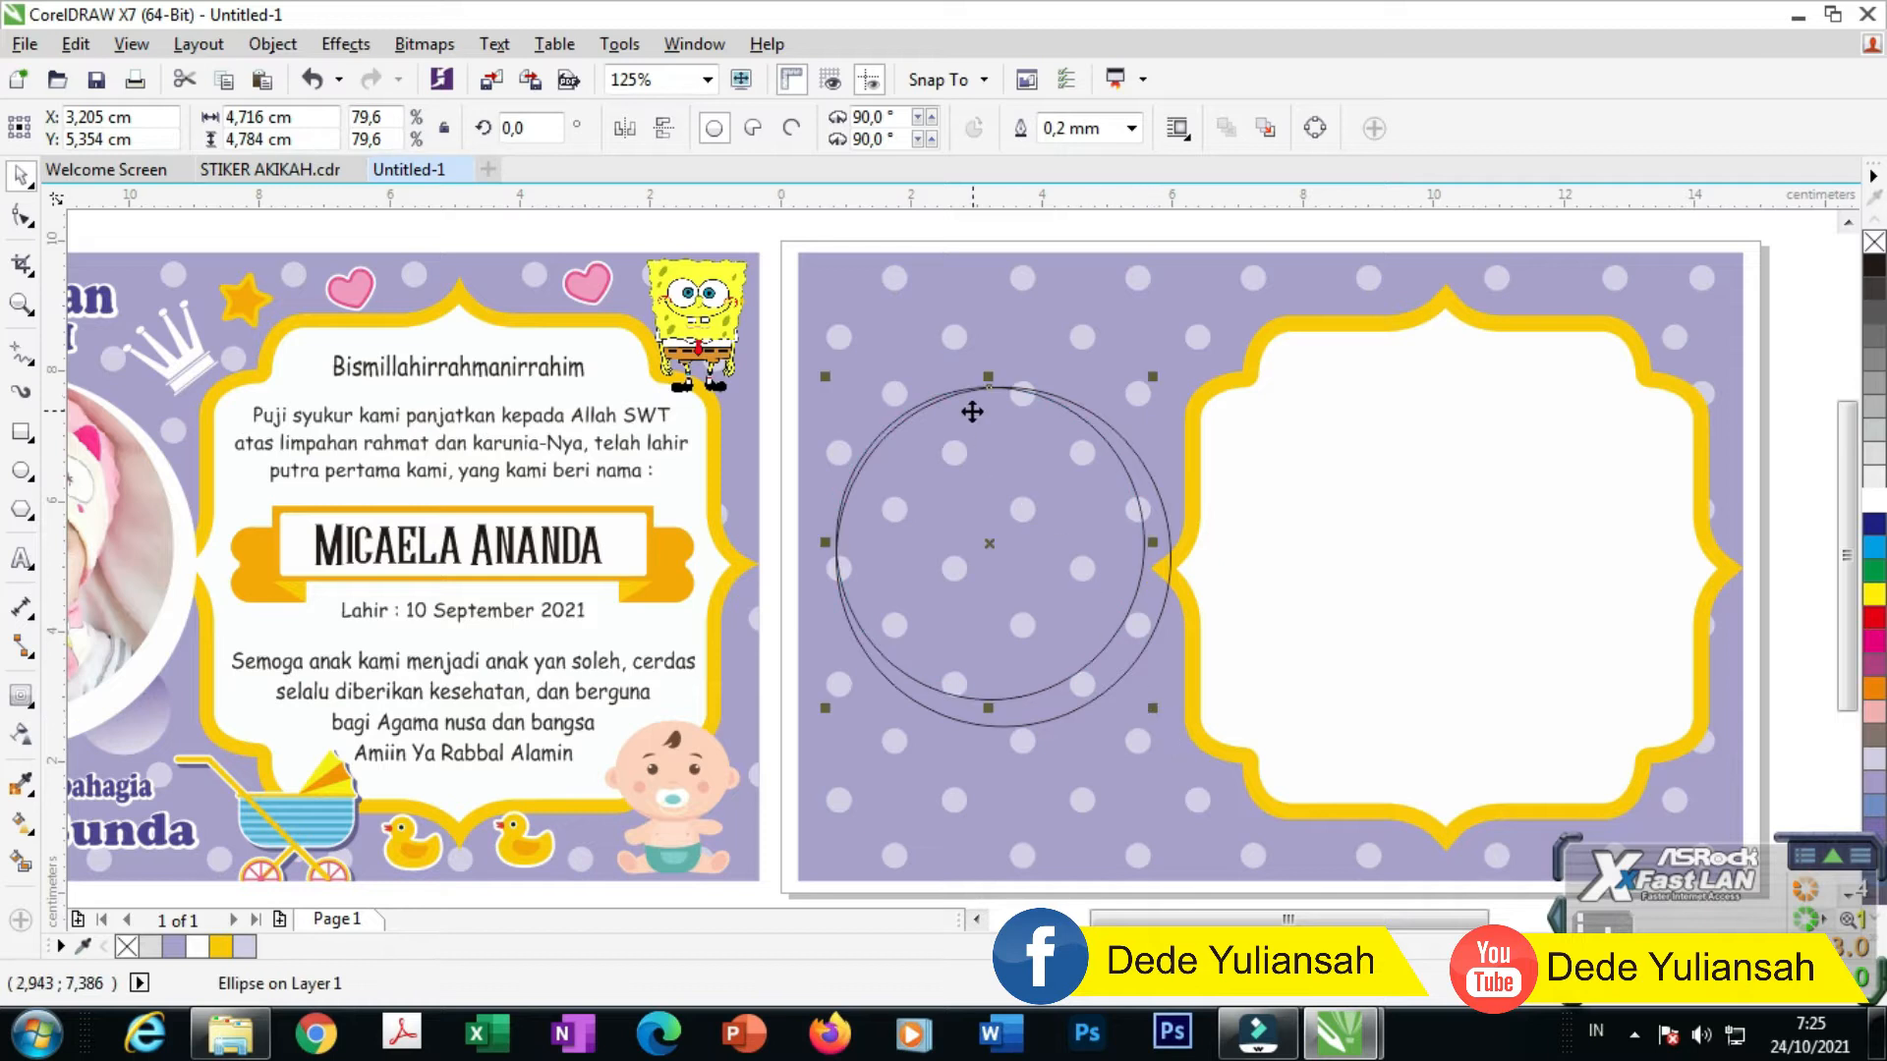
{"action": "scroll", "coordinate": [970, 411], "scroll_direction": "up", "scroll_amount": 2}
{"action": "left_click_drag", "start_coordinate": [939, 425], "coordinate": [946, 445]}
{"action": "scroll", "coordinate": [919, 382], "scroll_direction": "down", "scroll_amount": 2}
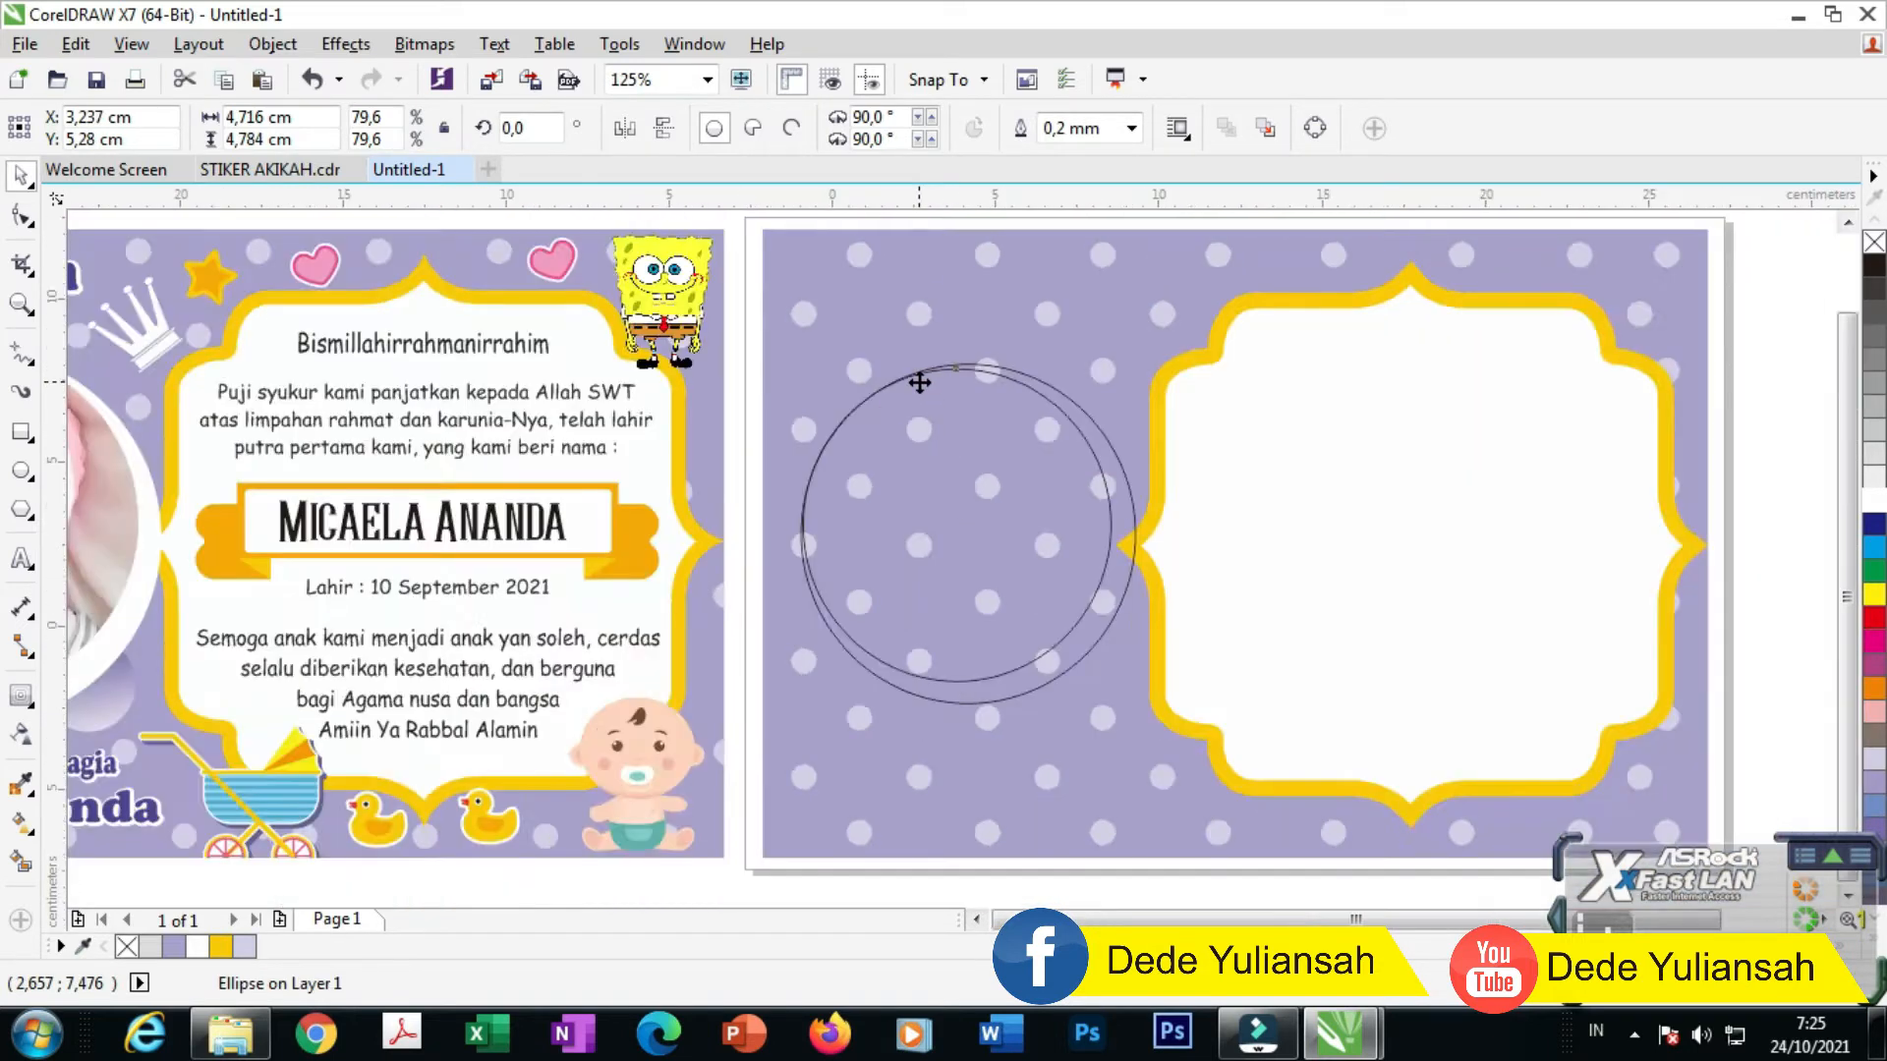
{"action": "scroll", "coordinate": [919, 383], "scroll_direction": "down", "scroll_amount": 2}
{"action": "left_click", "coordinate": [836, 751]}
{"action": "left_click", "coordinate": [982, 432]}
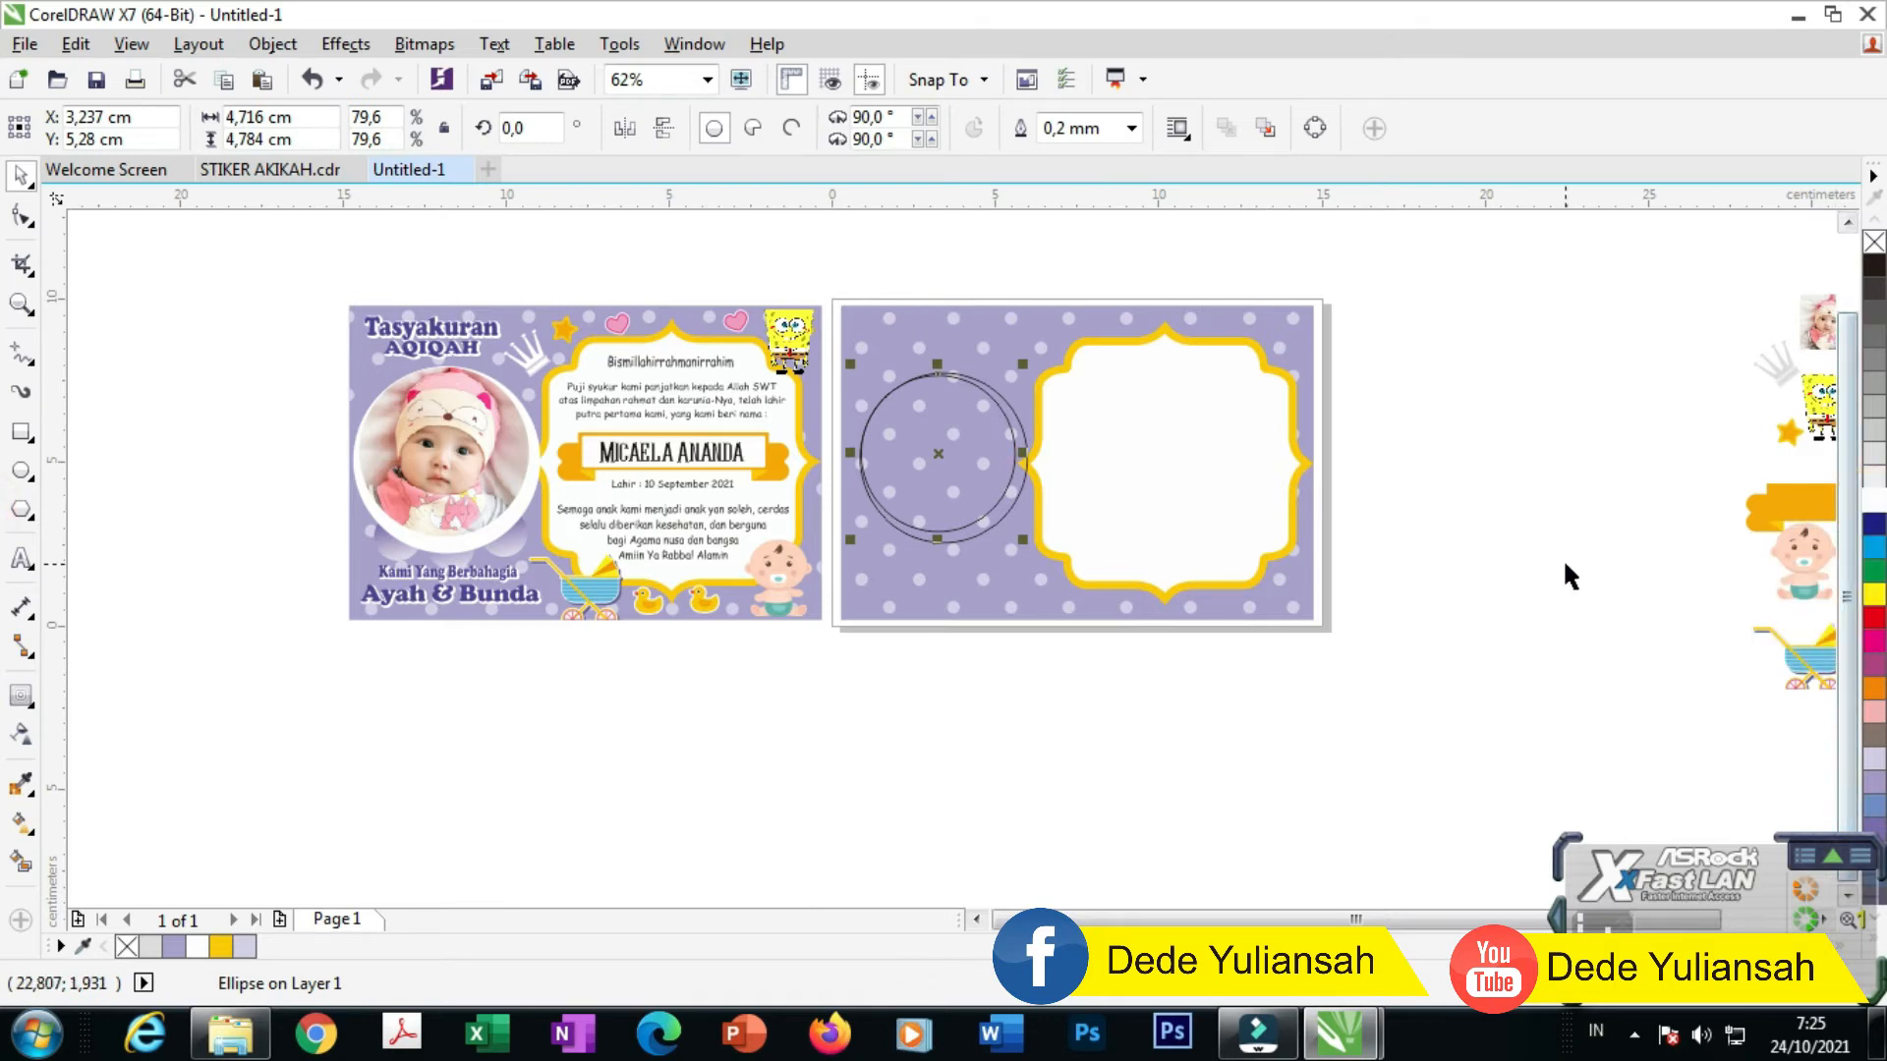
{"action": "left_click", "coordinate": [1872, 487]}
Step: Fill the larger outer circle green from the palette
{"action": "left_click", "coordinate": [1137, 634]}
{"action": "scroll", "coordinate": [1016, 522], "scroll_direction": "up", "scroll_amount": 2}
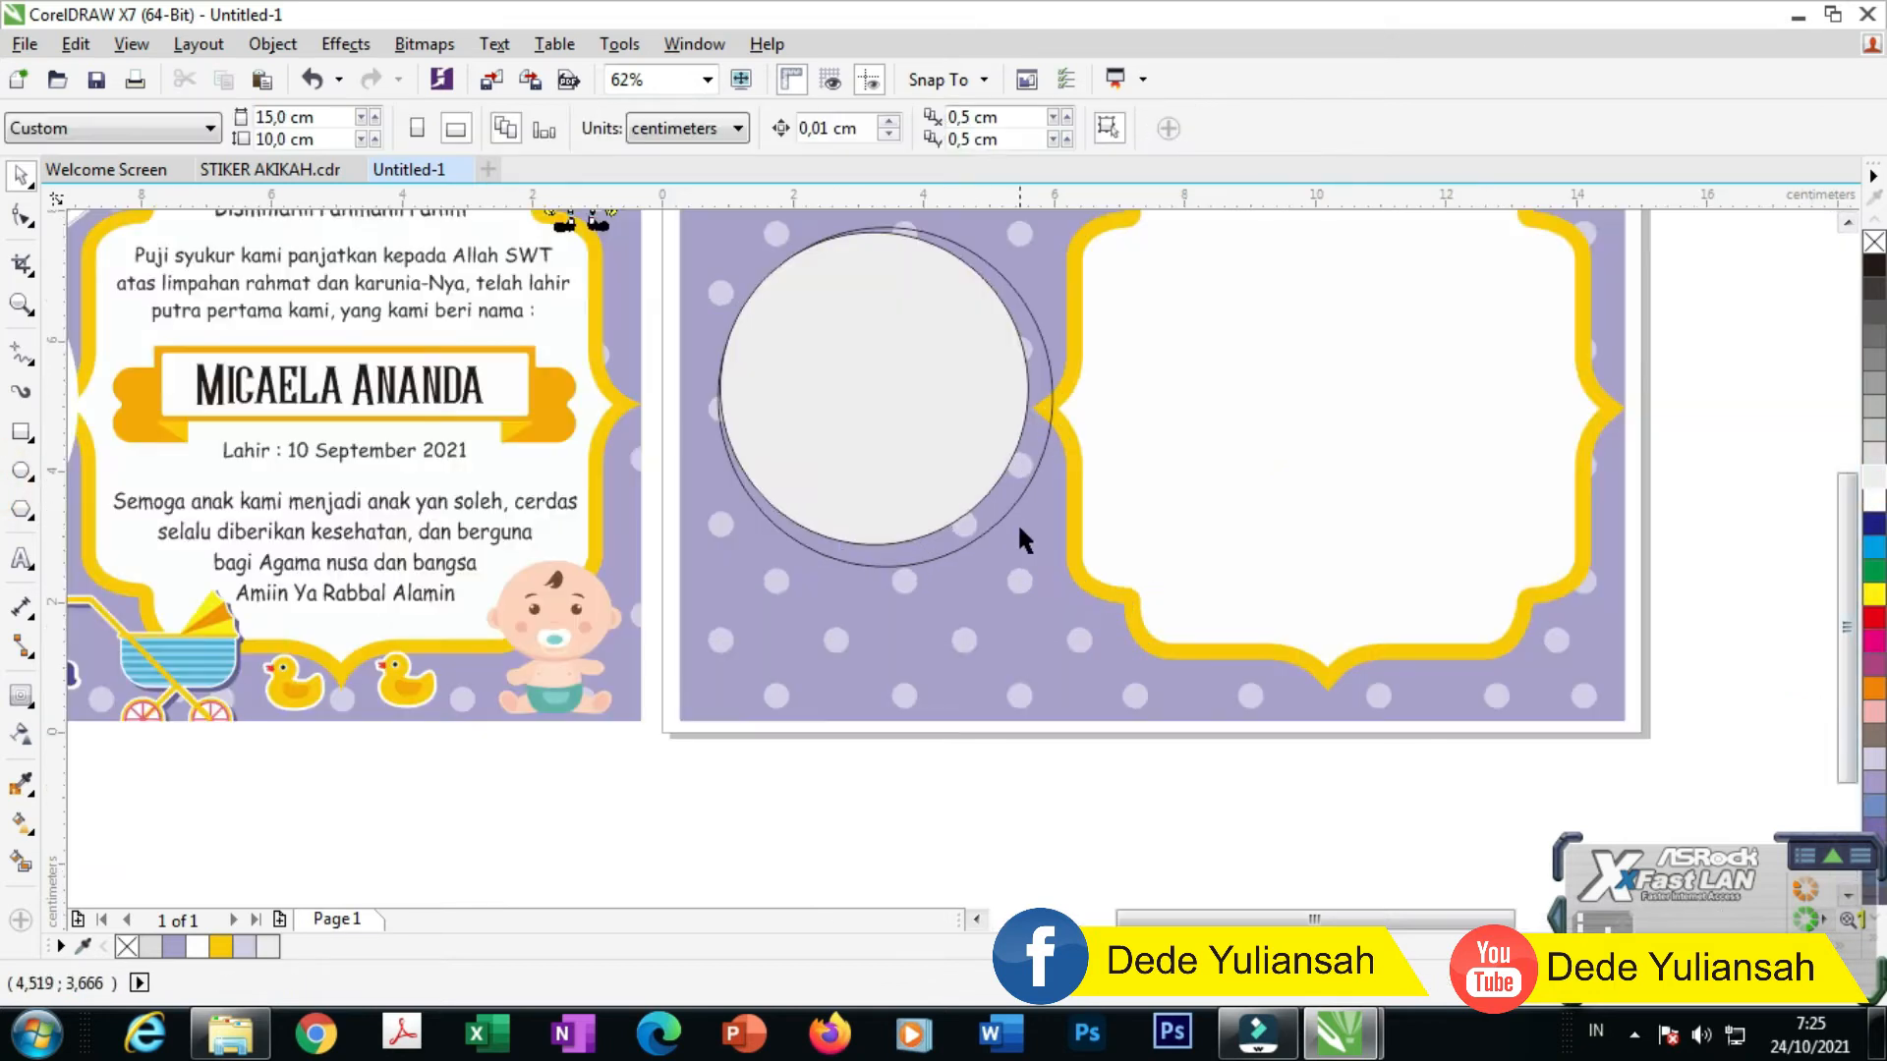
{"action": "left_click", "coordinate": [988, 505]}
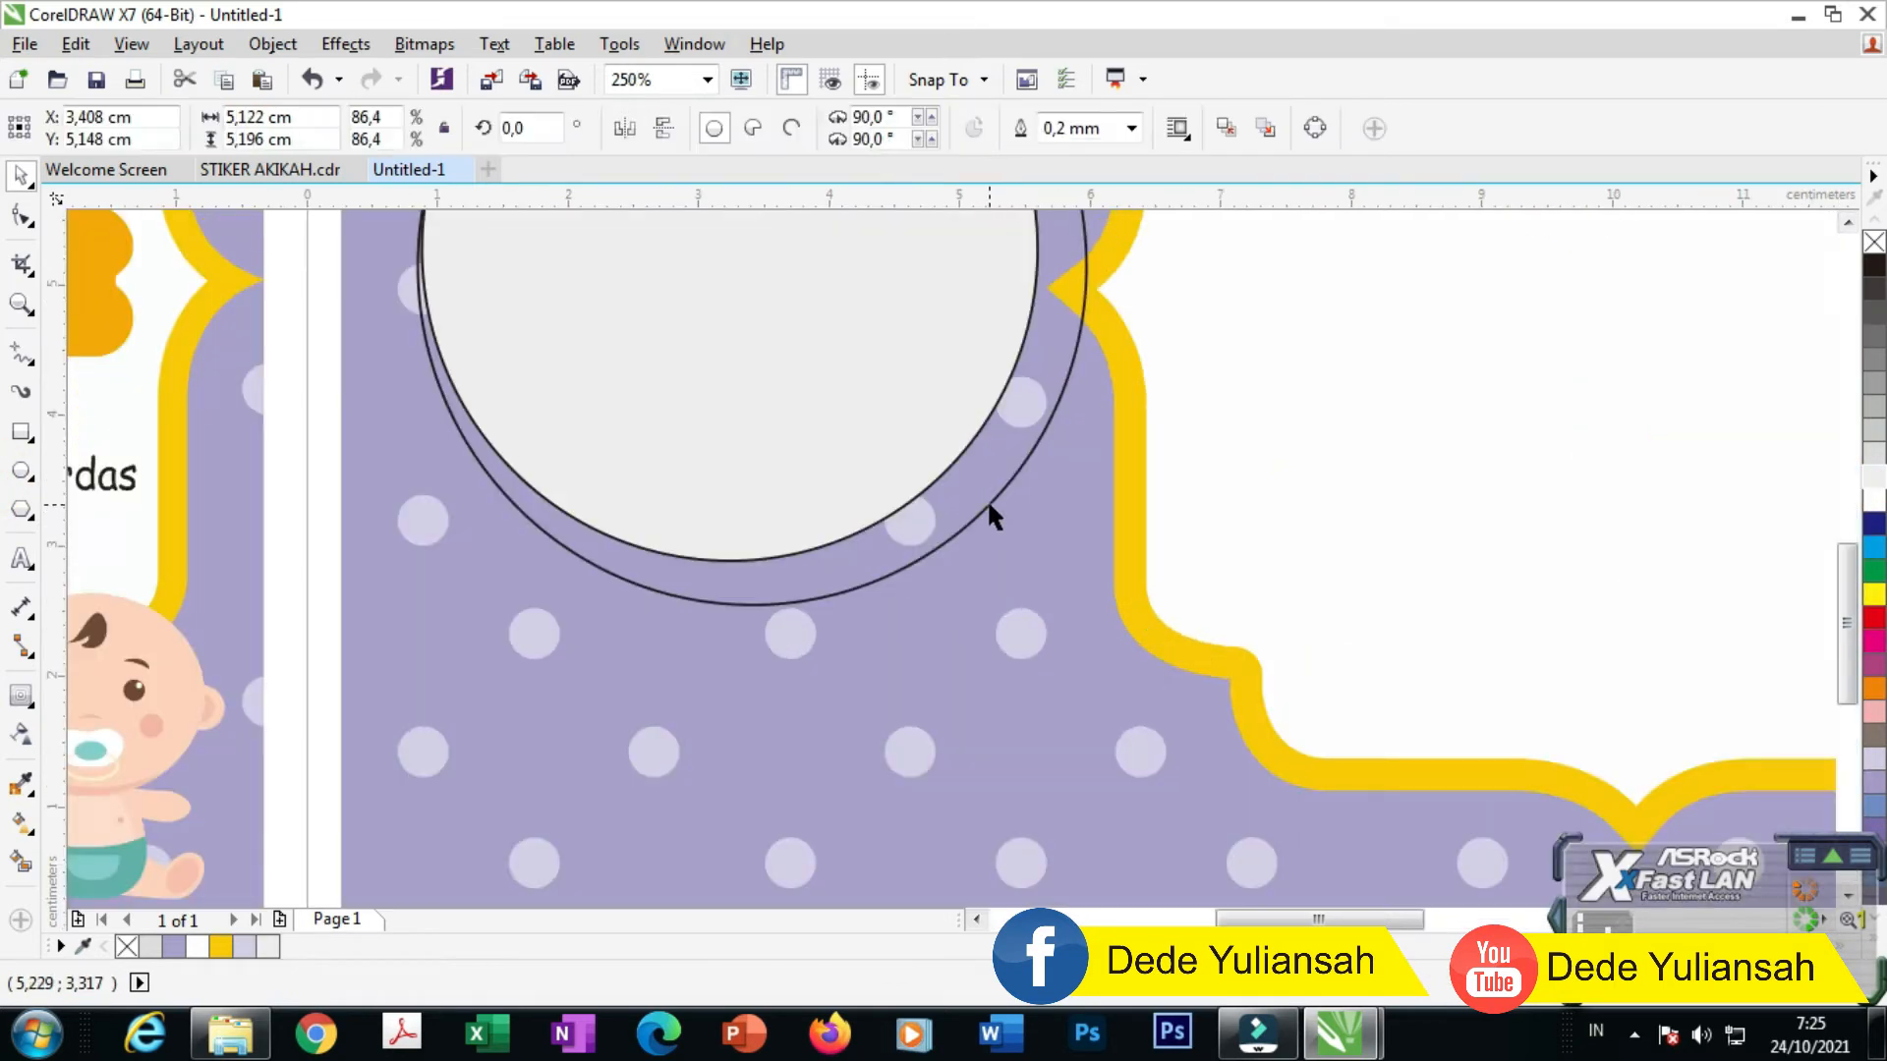
{"action": "left_click", "coordinate": [1874, 572]}
{"action": "scroll", "coordinate": [899, 580], "scroll_direction": "down", "scroll_amount": 2}
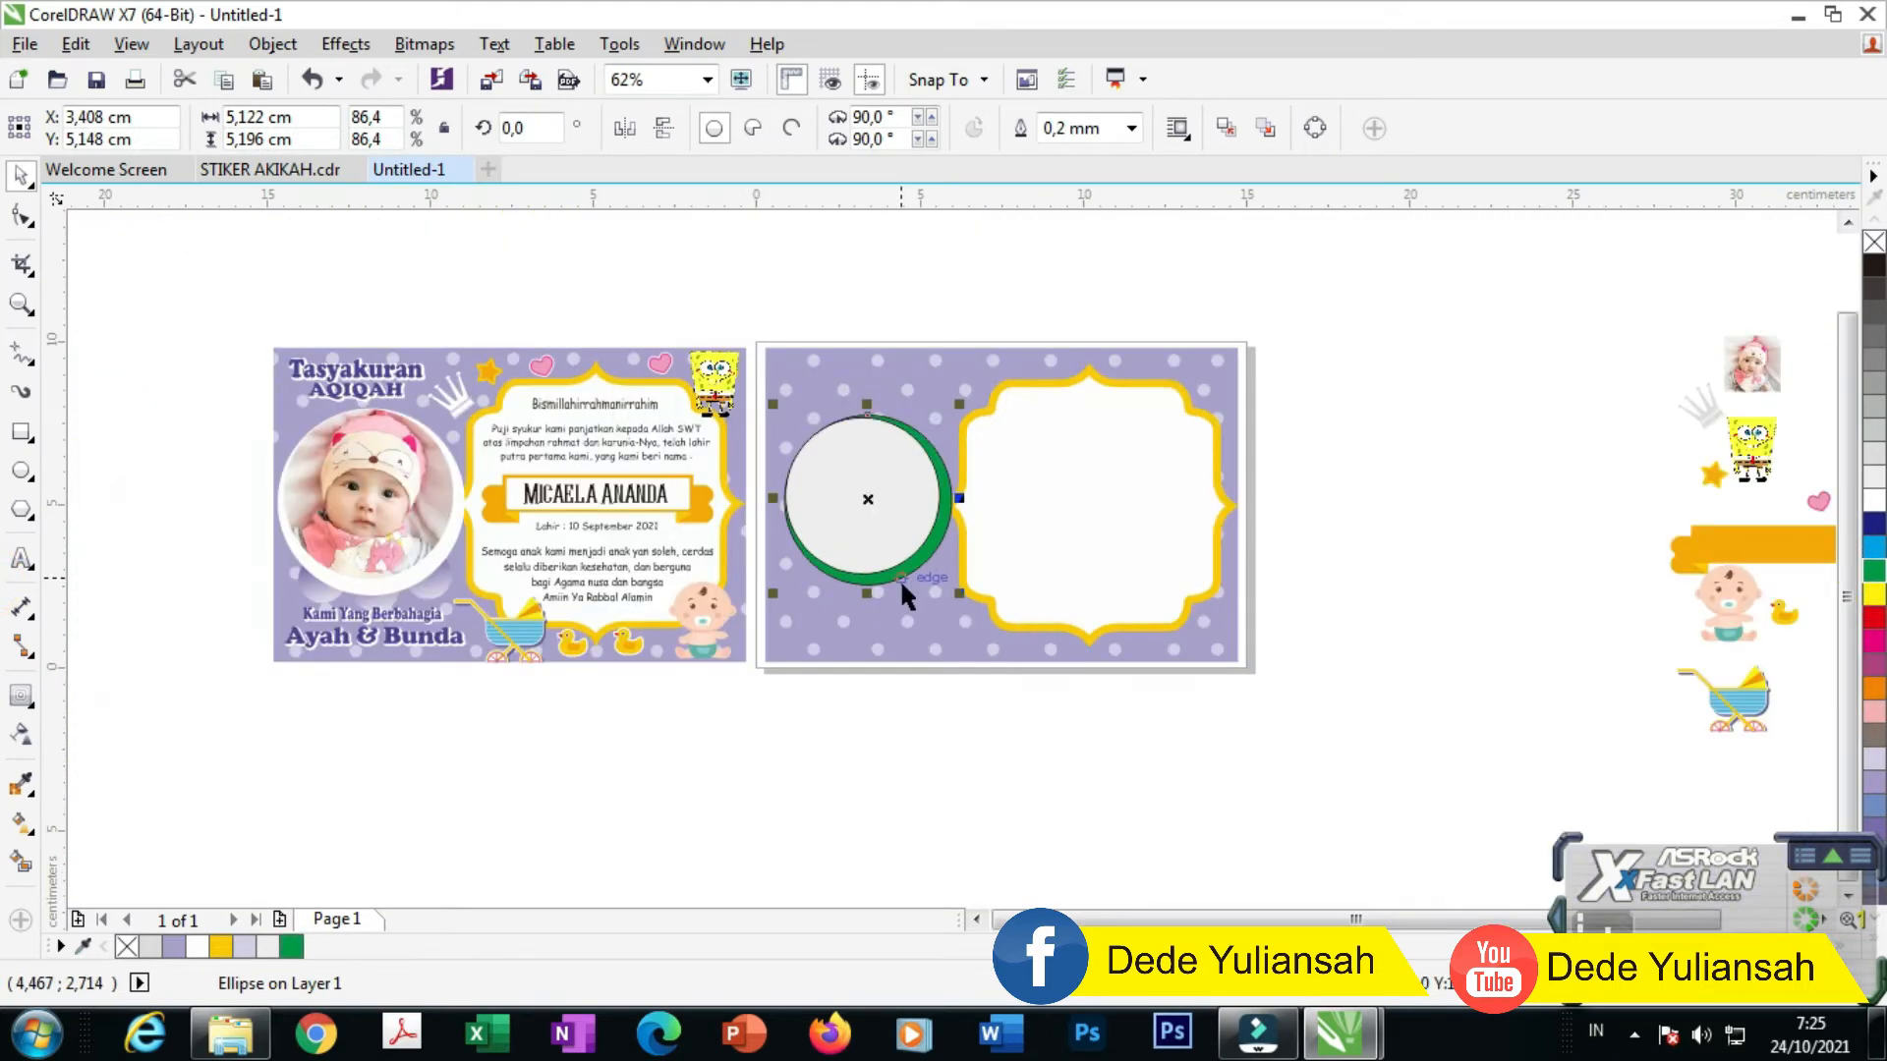
{"action": "left_click", "coordinate": [1201, 672]}
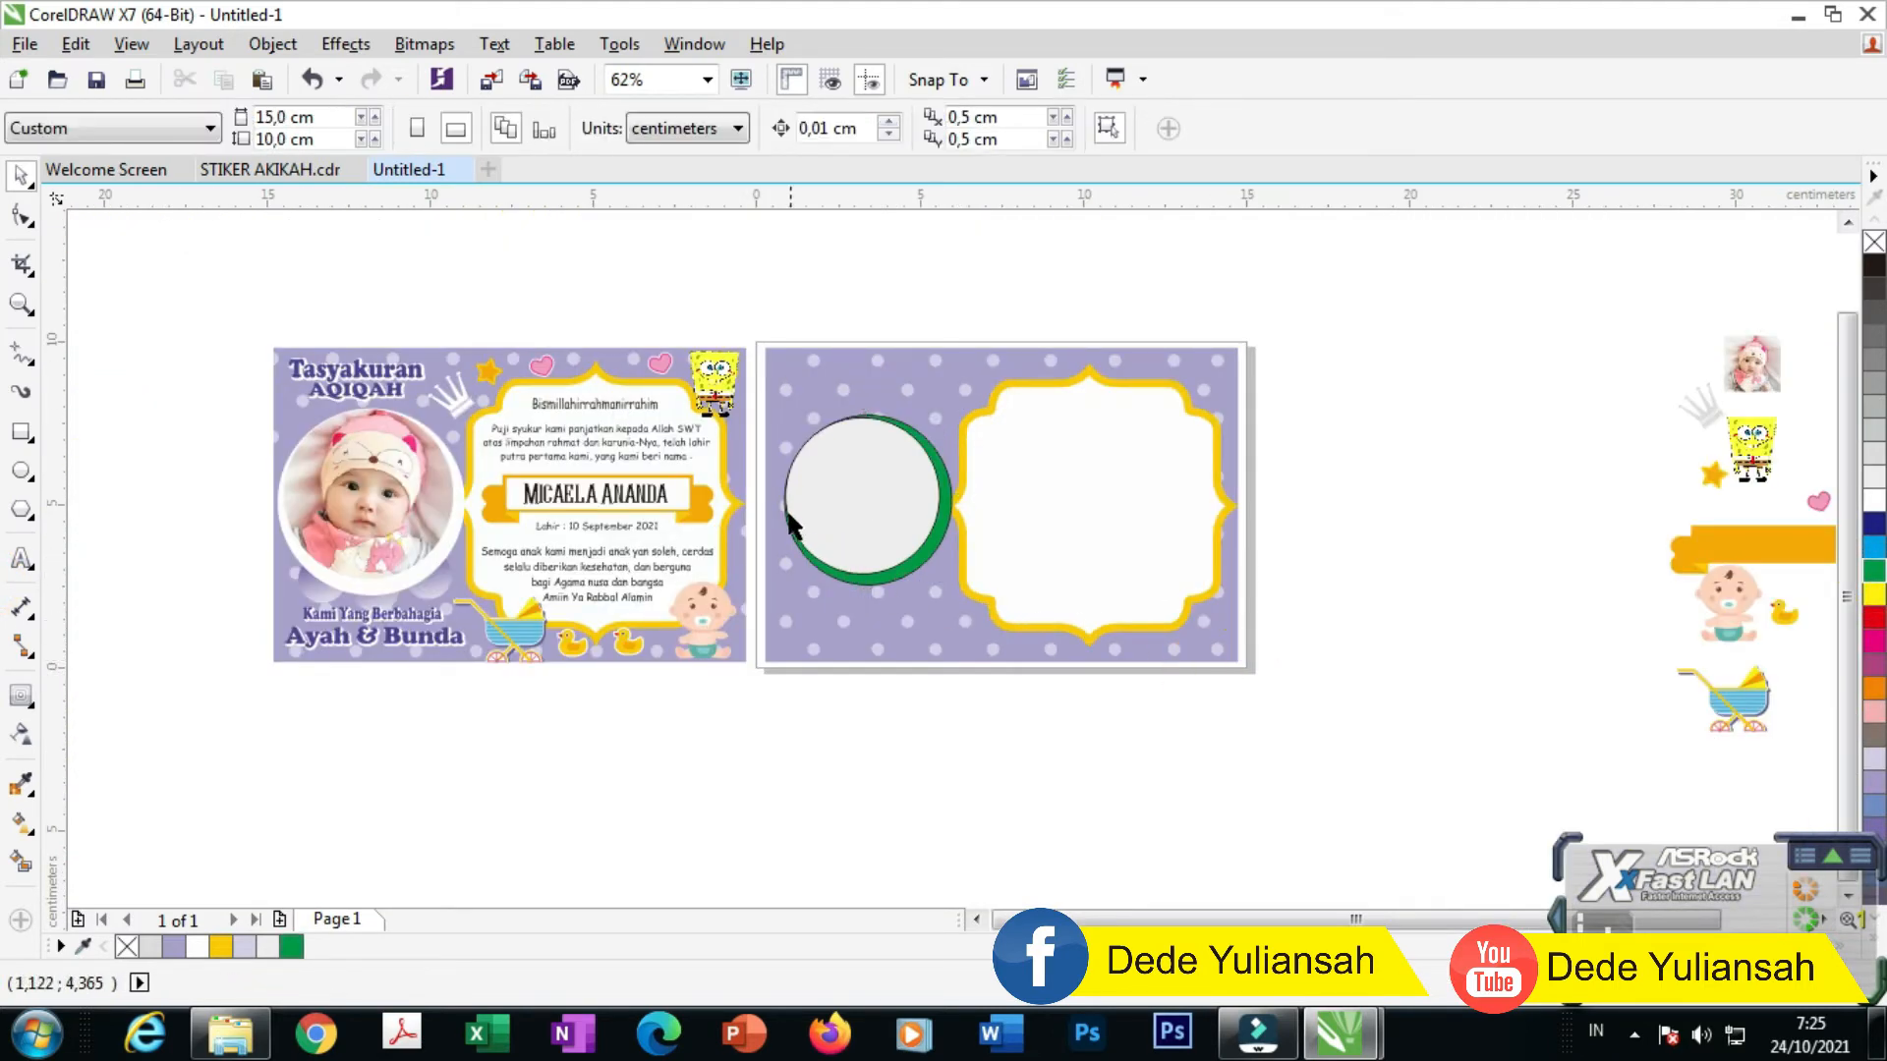
Step: Enlarge both circles together and recolour the outer circle white with the eyedropper
{"action": "scroll", "coordinate": [752, 458], "scroll_direction": "up", "scroll_amount": 1}
{"action": "left_click_drag", "start_coordinate": [794, 415], "coordinate": [1169, 716]}
{"action": "left_click_drag", "start_coordinate": [808, 718], "coordinate": [786, 735]}
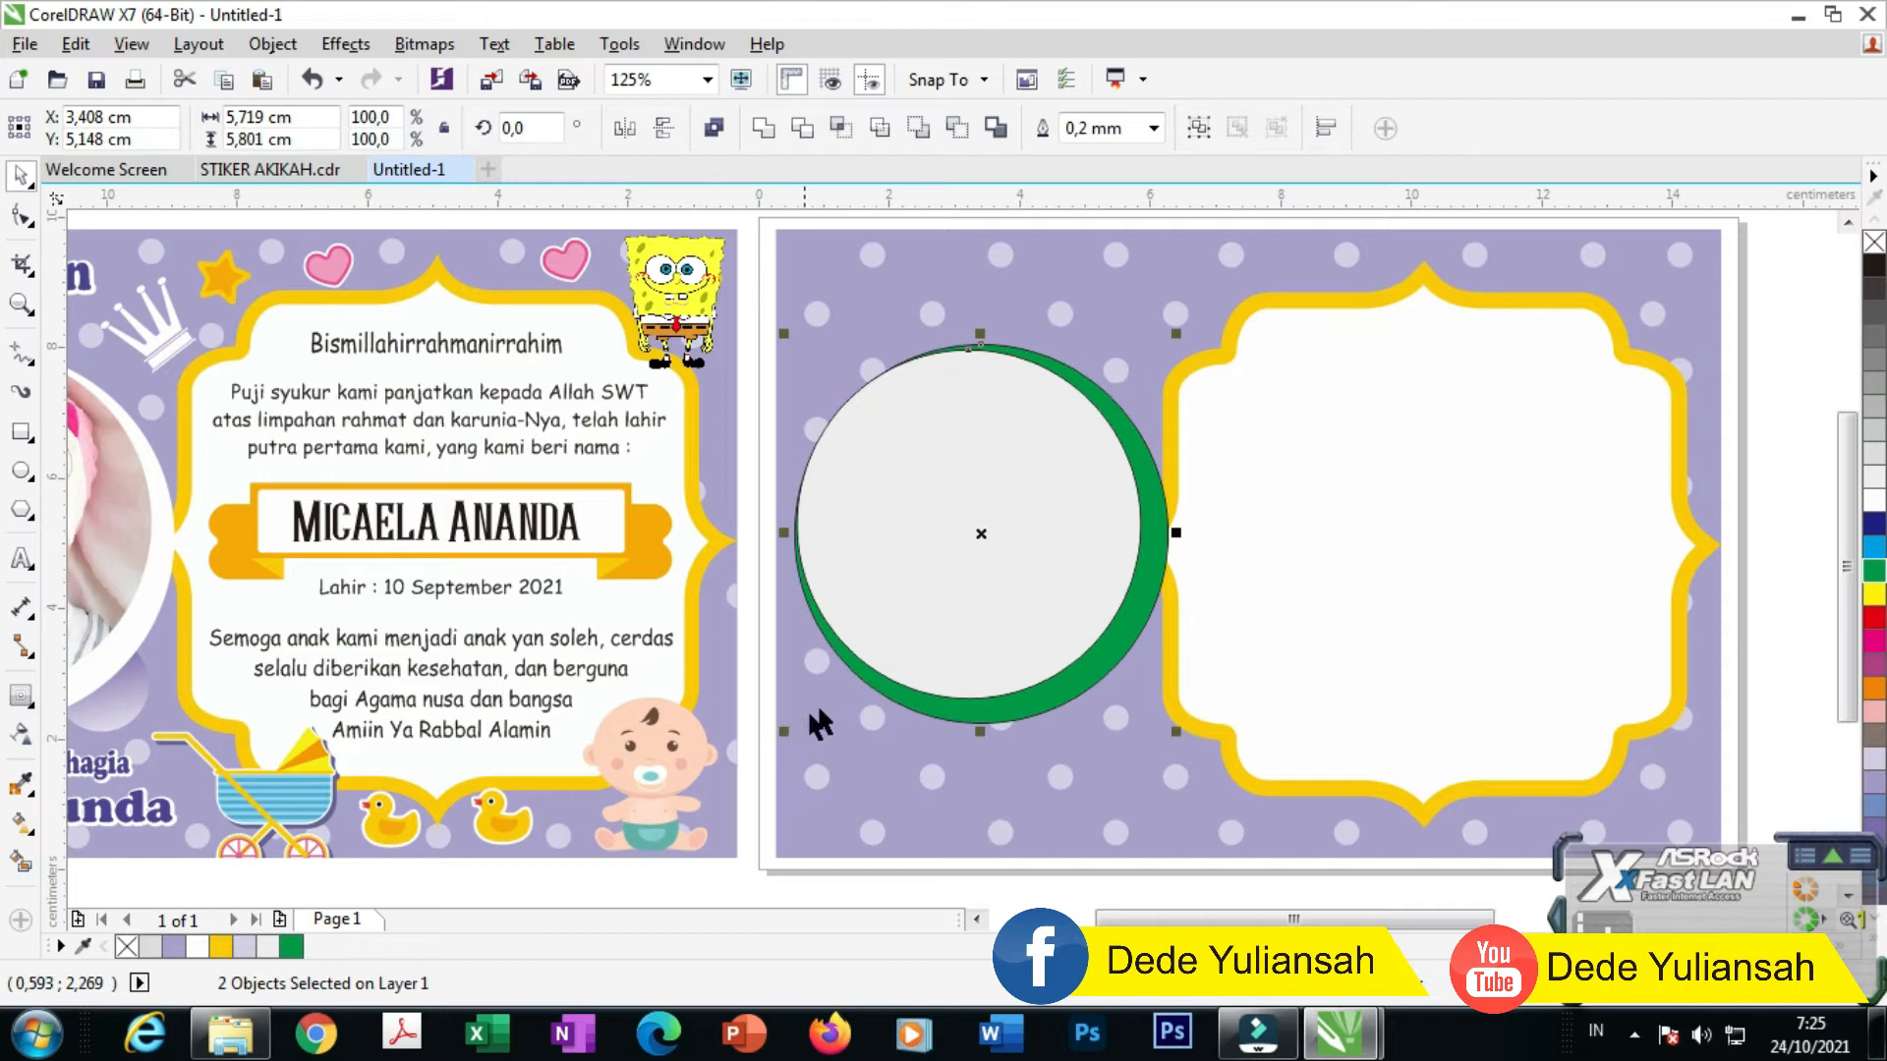
{"action": "scroll", "coordinate": [890, 693], "scroll_direction": "down", "scroll_amount": 1}
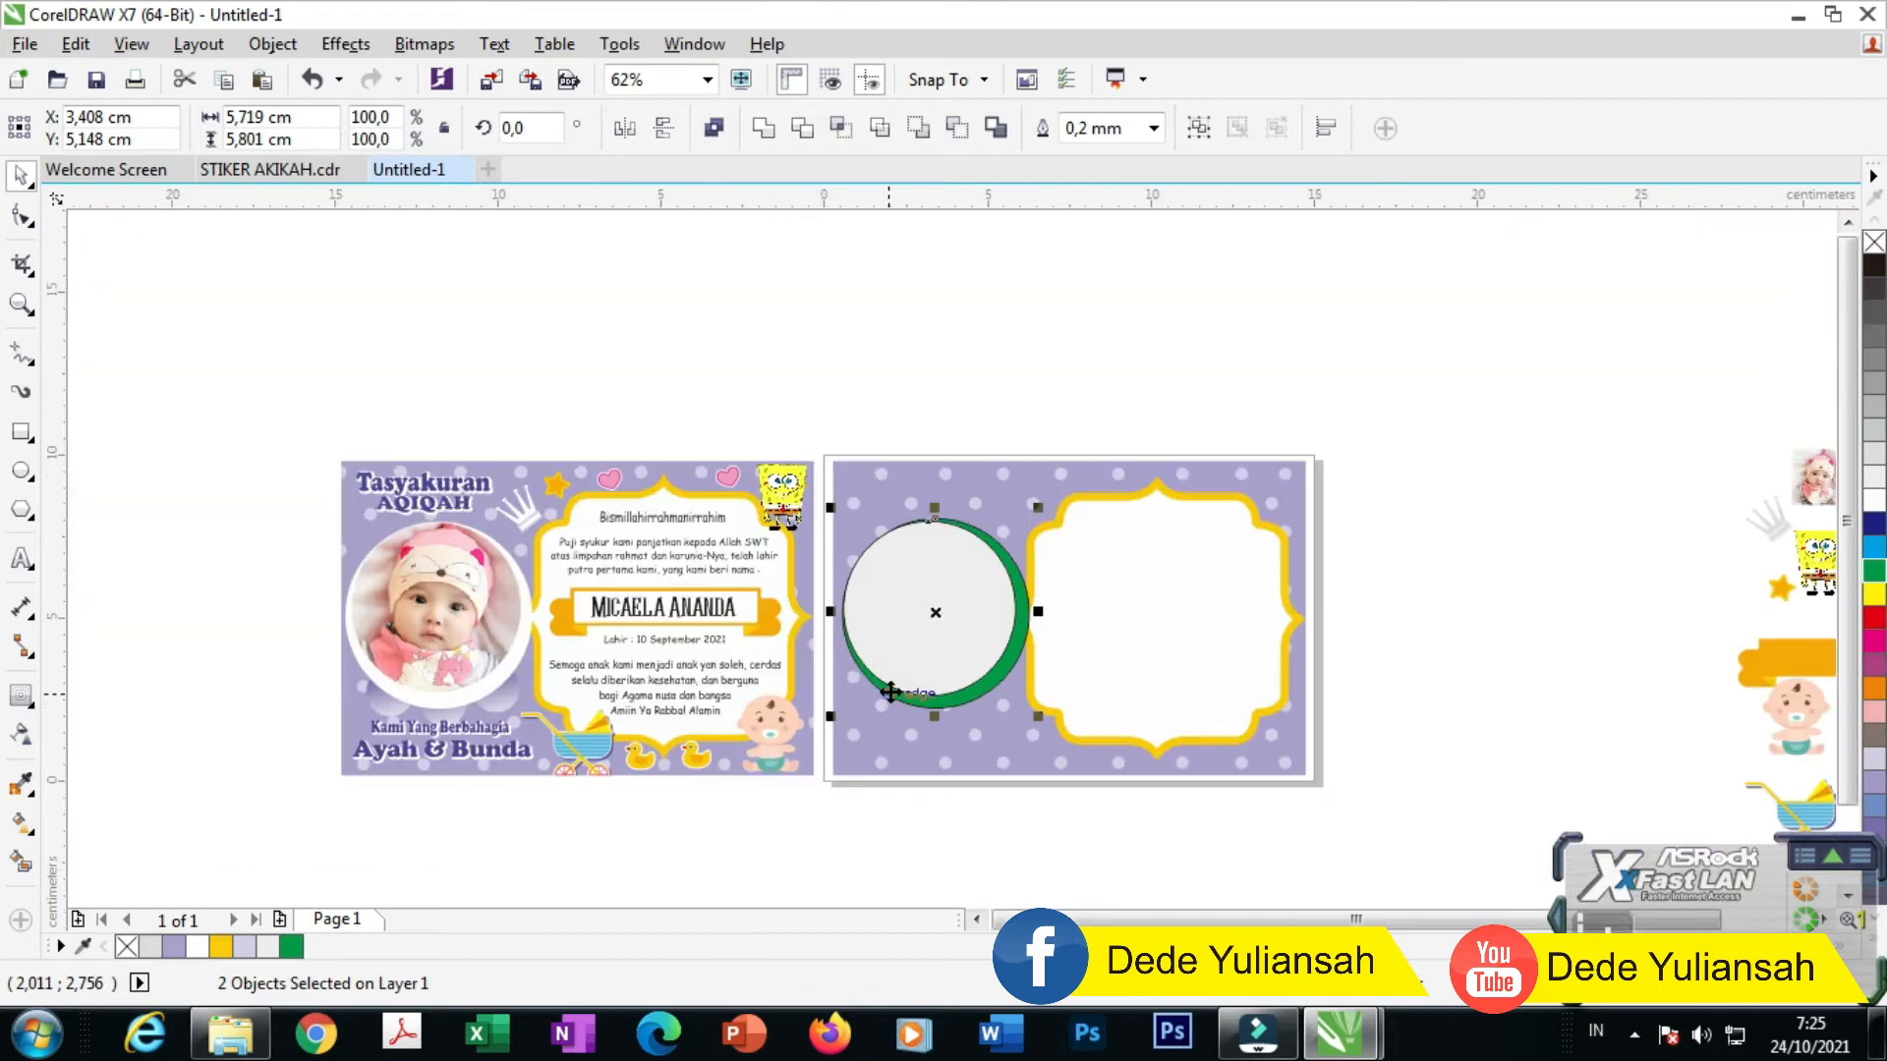
{"action": "left_click", "coordinate": [931, 362]}
{"action": "left_click", "coordinate": [23, 786]}
{"action": "left_click", "coordinate": [881, 818]}
{"action": "scroll", "coordinate": [952, 687], "scroll_direction": "up", "scroll_amount": 2}
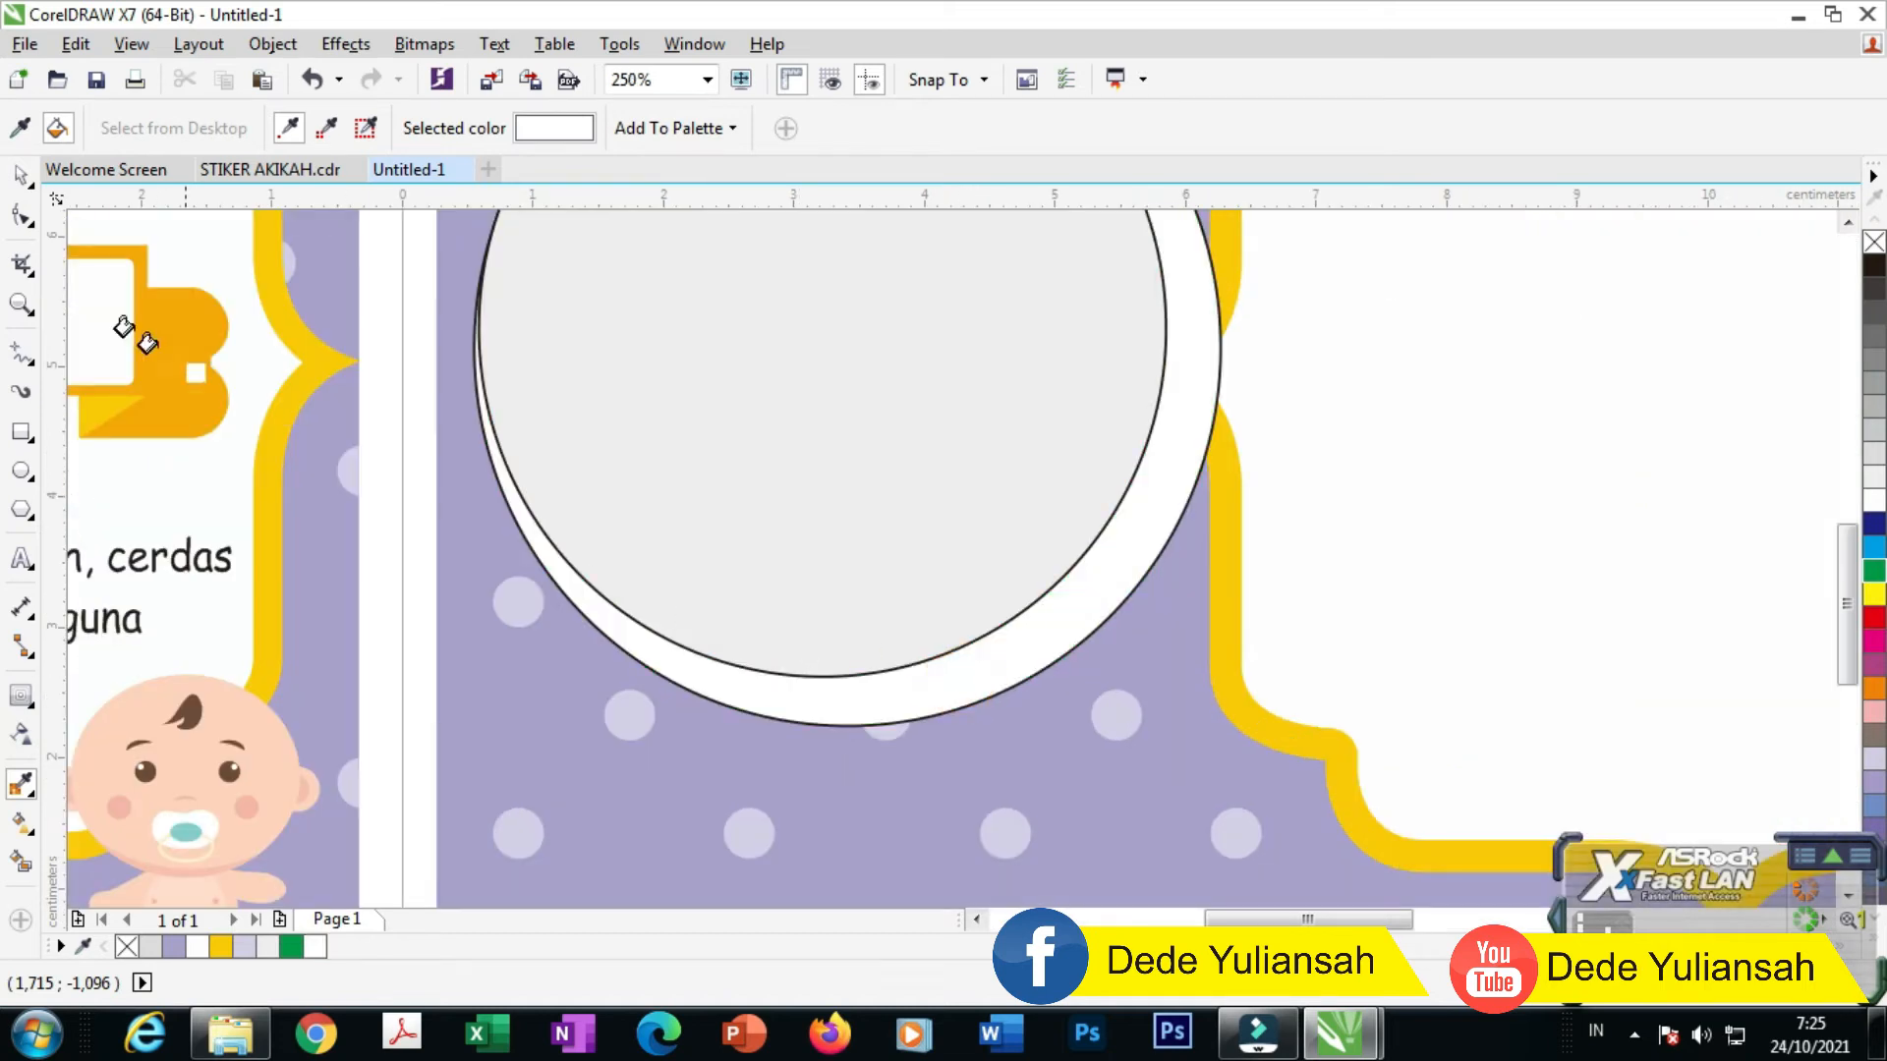
Step: Set the outline width of both circles to None
{"action": "left_click", "coordinate": [19, 175]}
{"action": "scroll", "coordinate": [857, 734], "scroll_direction": "down", "scroll_amount": 1}
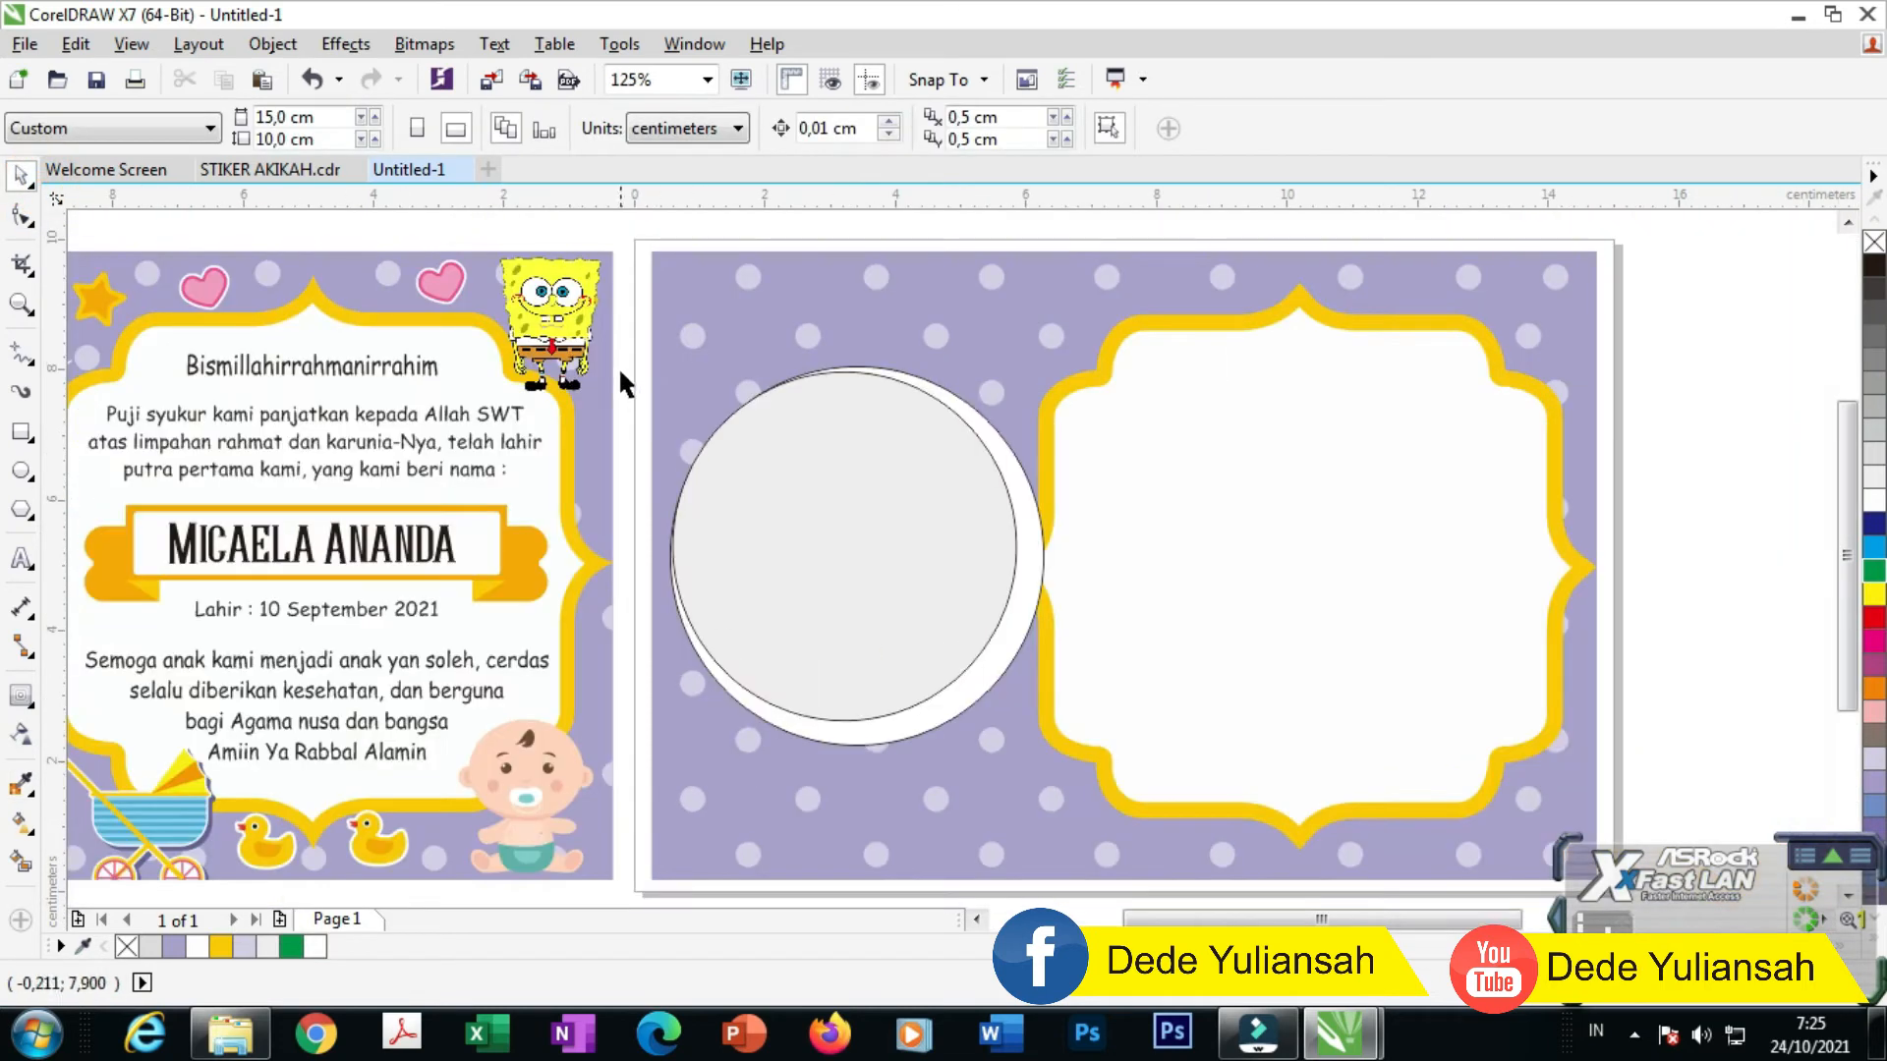
{"action": "left_click_drag", "start_coordinate": [629, 325], "coordinate": [1067, 786]}
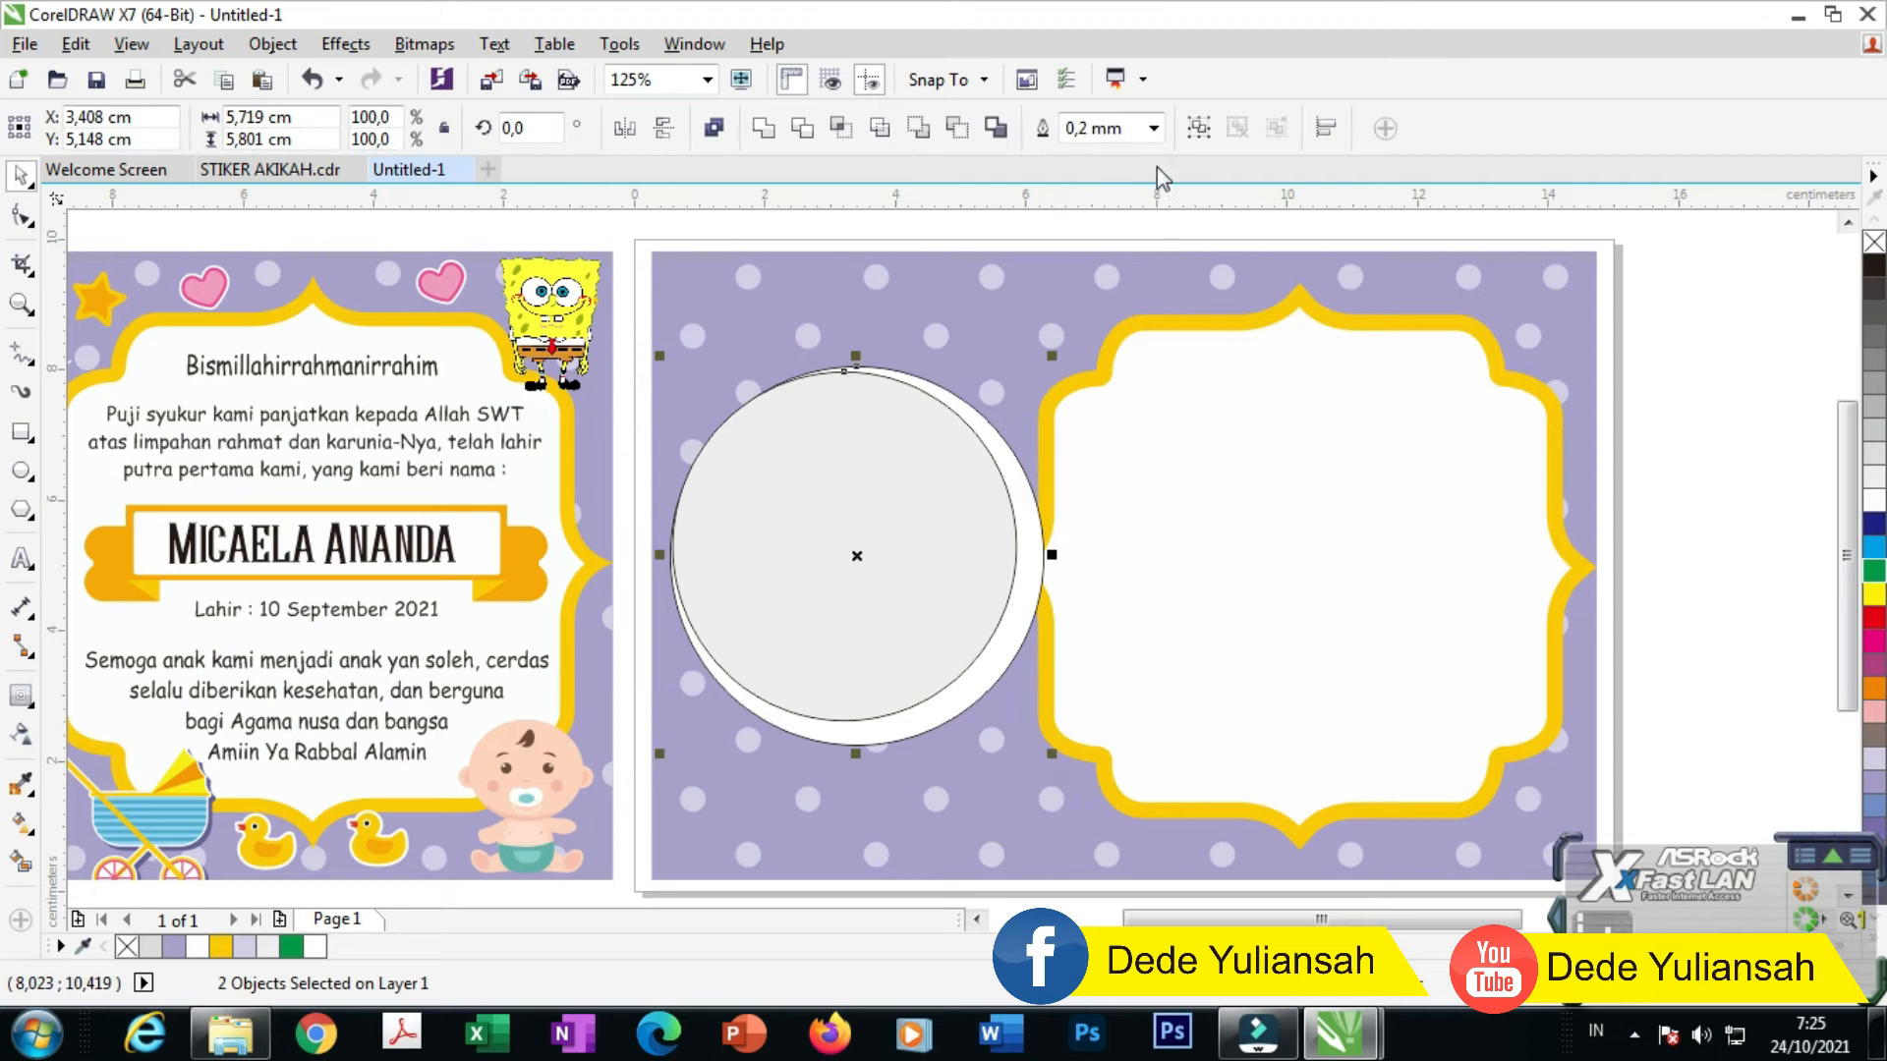
{"action": "left_click", "coordinate": [1157, 127]}
{"action": "left_click", "coordinate": [1126, 157]}
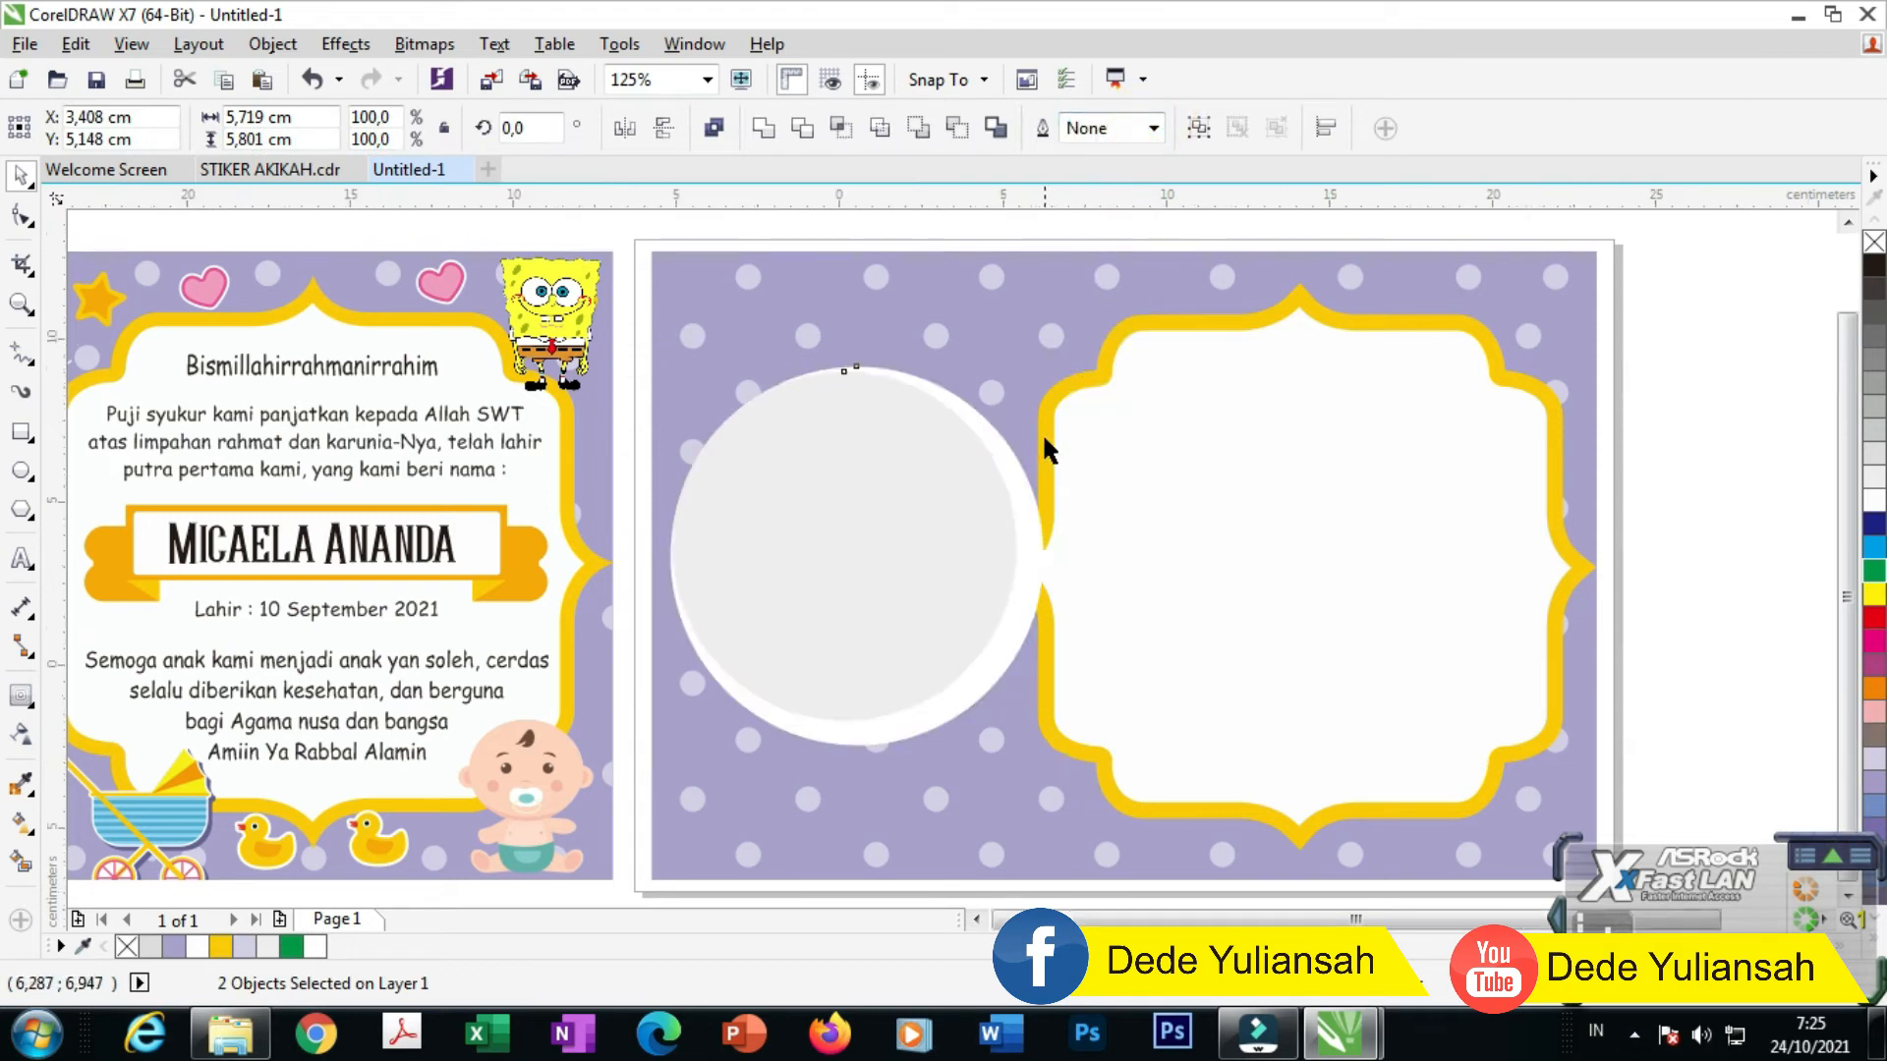
{"action": "scroll", "coordinate": [1042, 432], "scroll_direction": "down", "scroll_amount": 1}
{"action": "left_click", "coordinate": [1479, 454]}
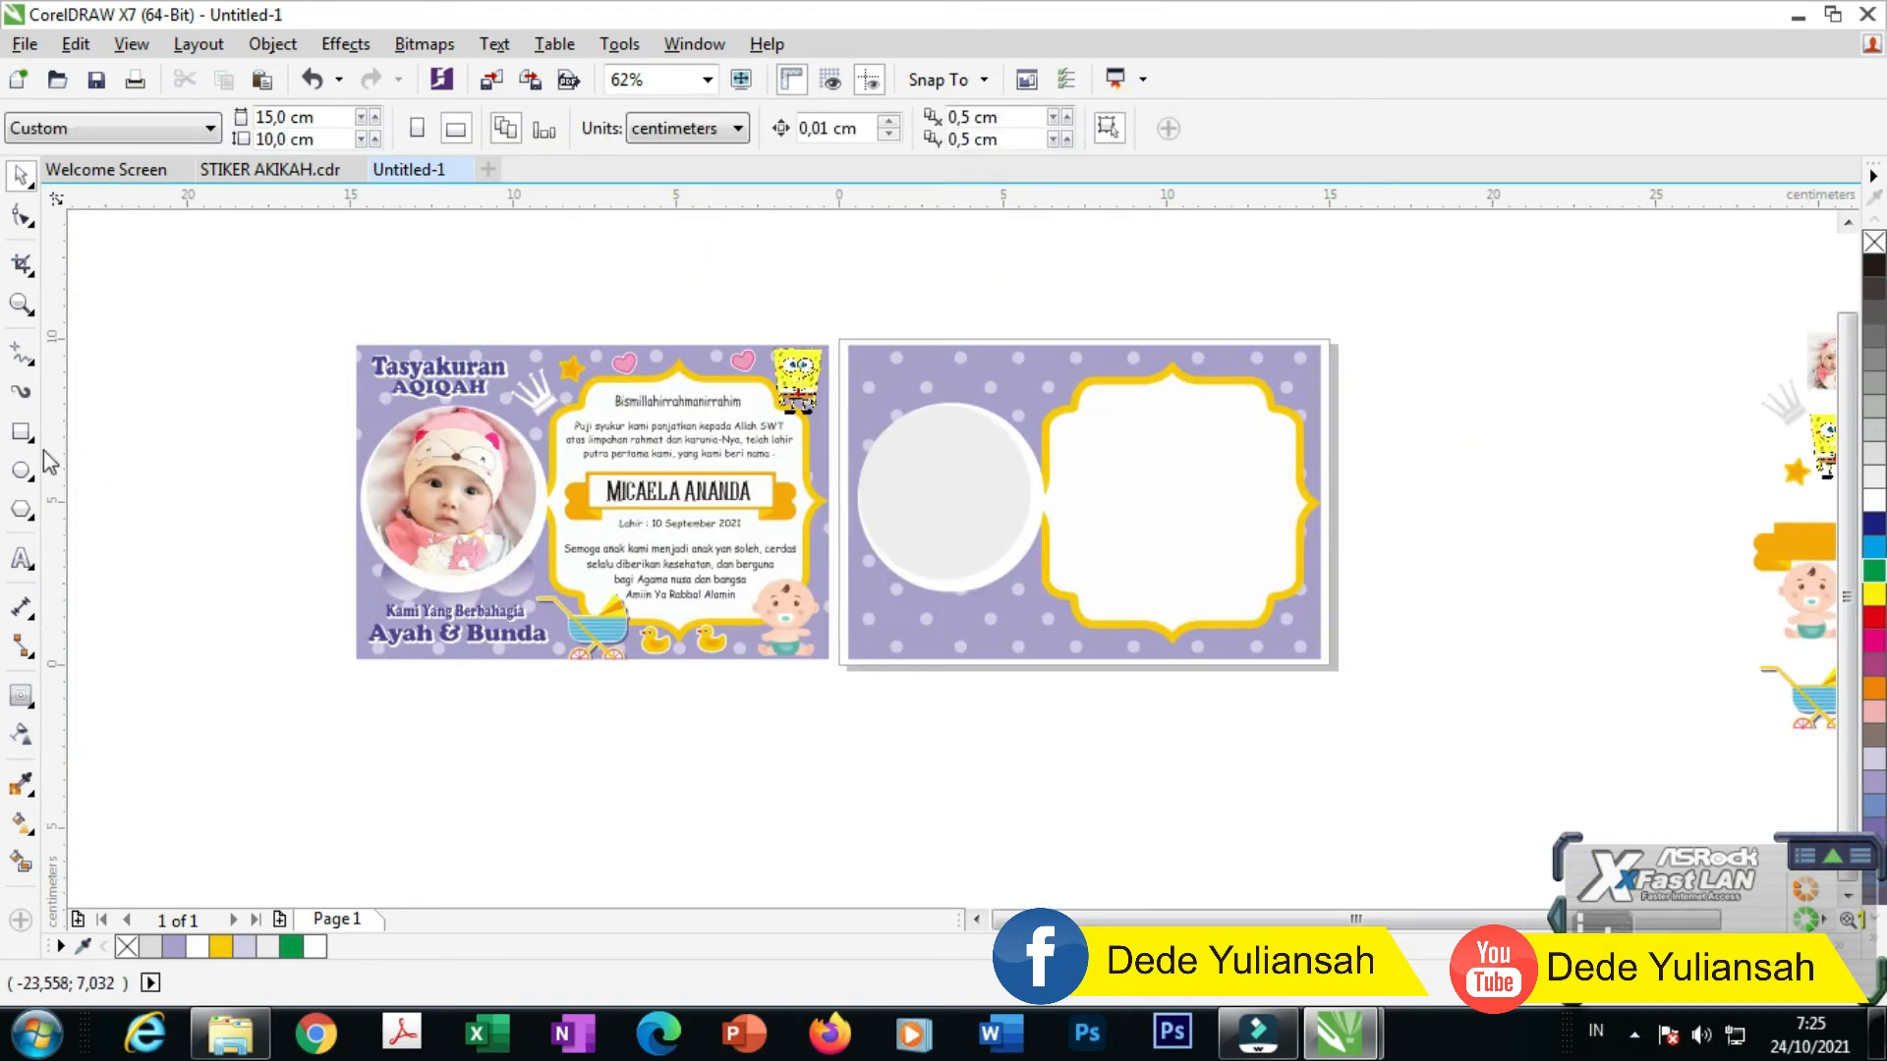
Step: Type the two-line title 'Tasyakuran Aqiqah' at the right card's top left
{"action": "left_click", "coordinate": [21, 558]}
{"action": "scroll", "coordinate": [398, 344], "scroll_direction": "up", "scroll_amount": 1}
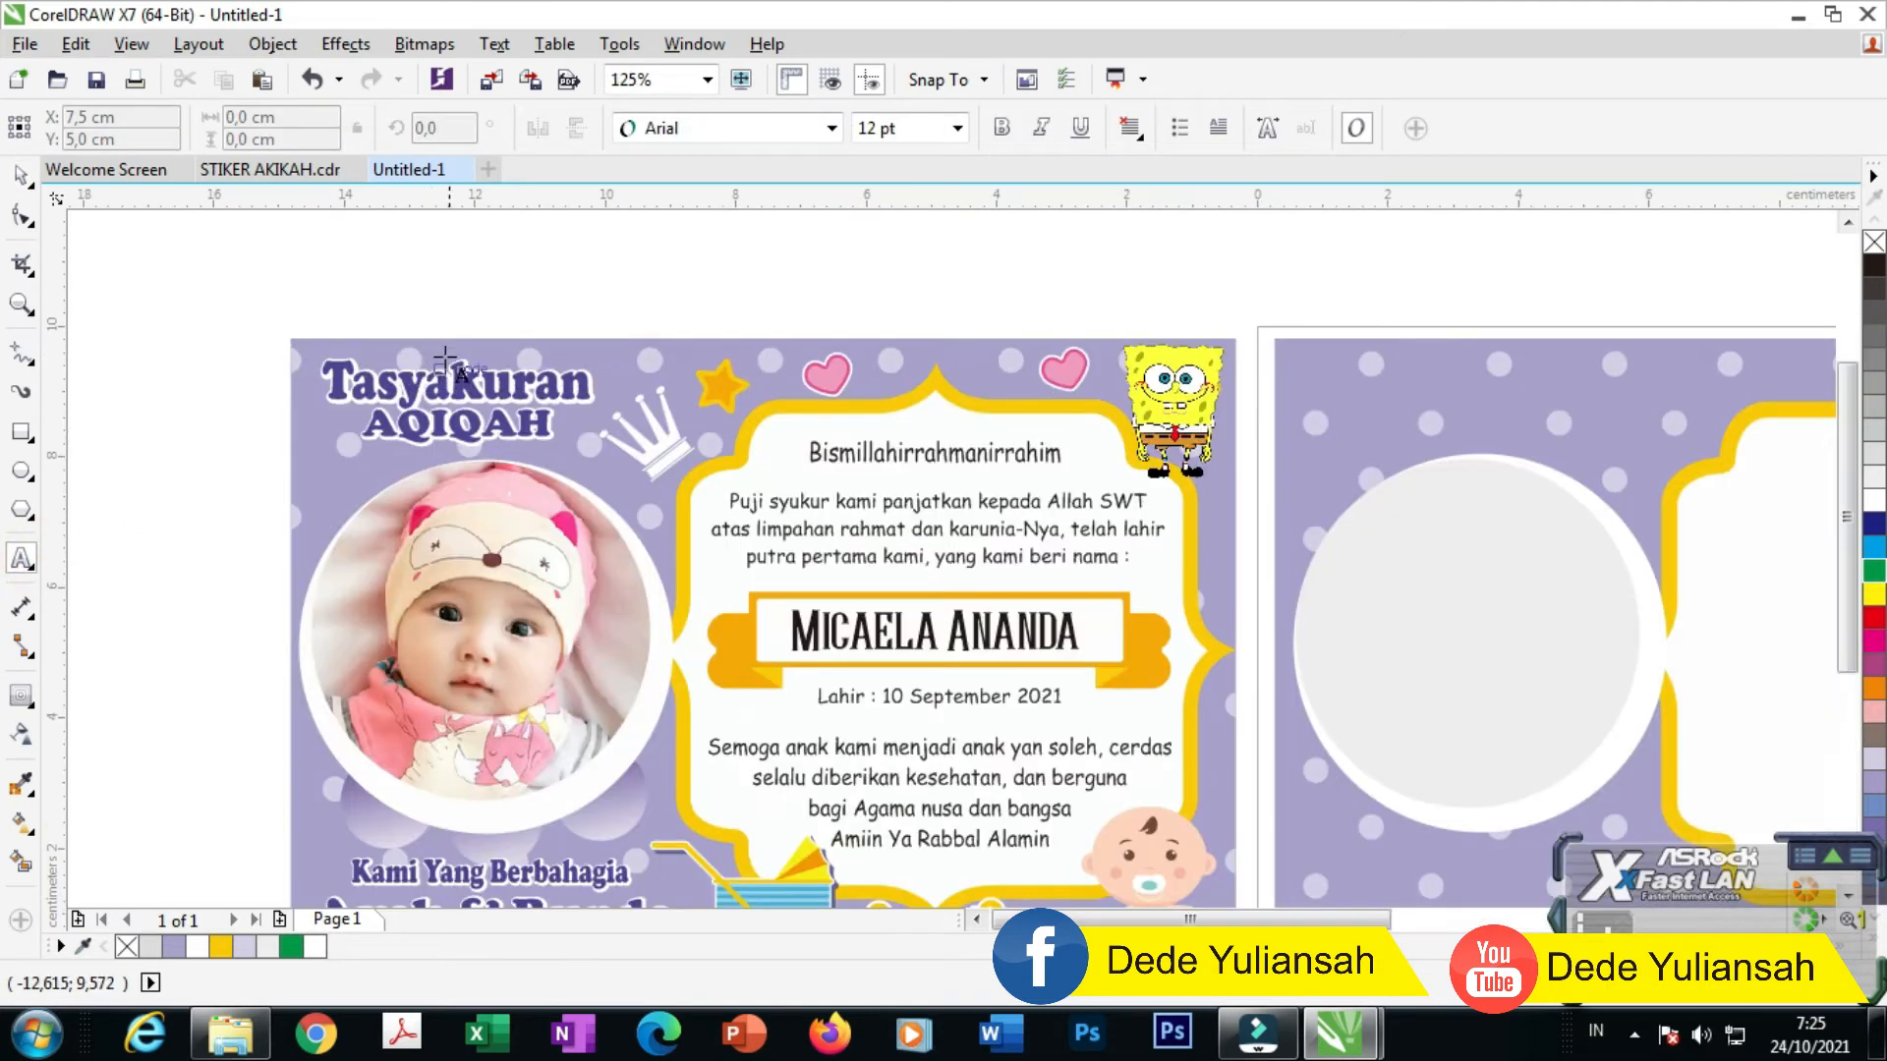
{"action": "left_click", "coordinate": [1339, 397]}
{"action": "type", "text": "t"}
{"action": "key", "text": "BackSpace"}
{"action": "type", "text": "Tasyakuran"}
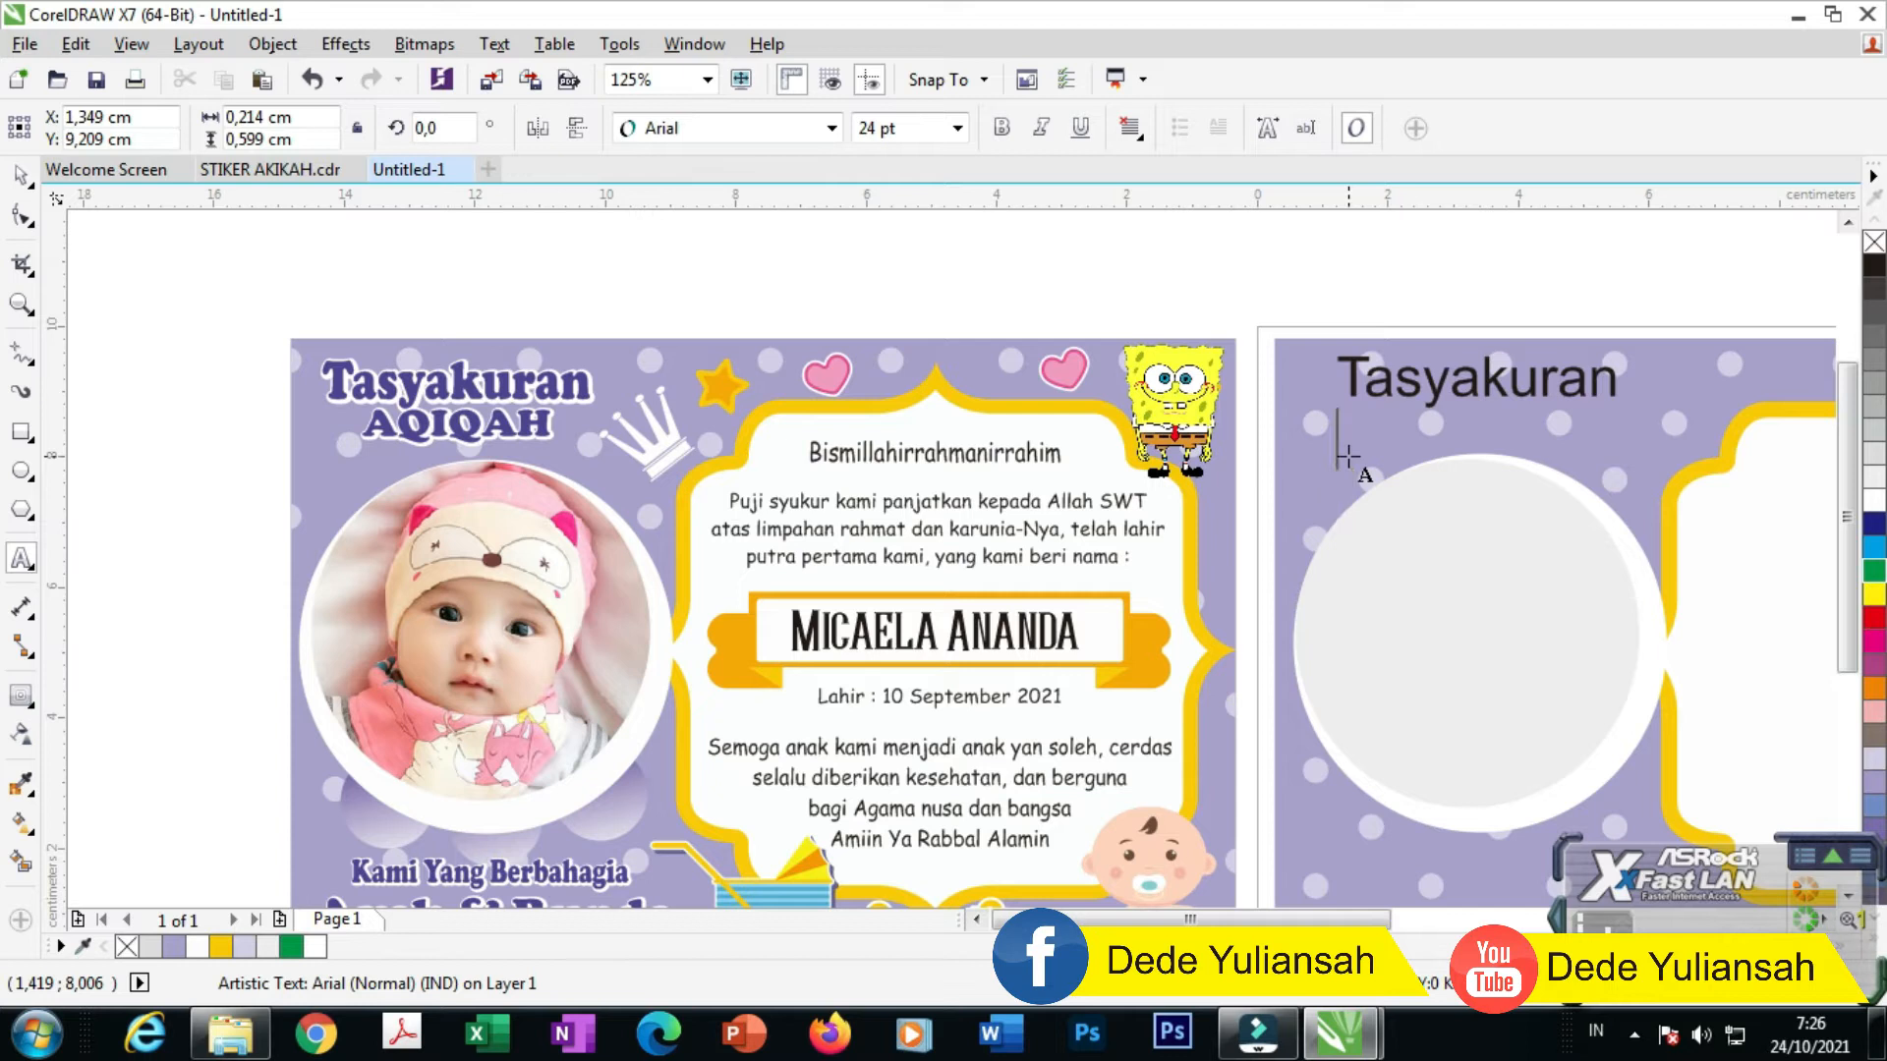
{"action": "type", "text": "Aqiqah"}
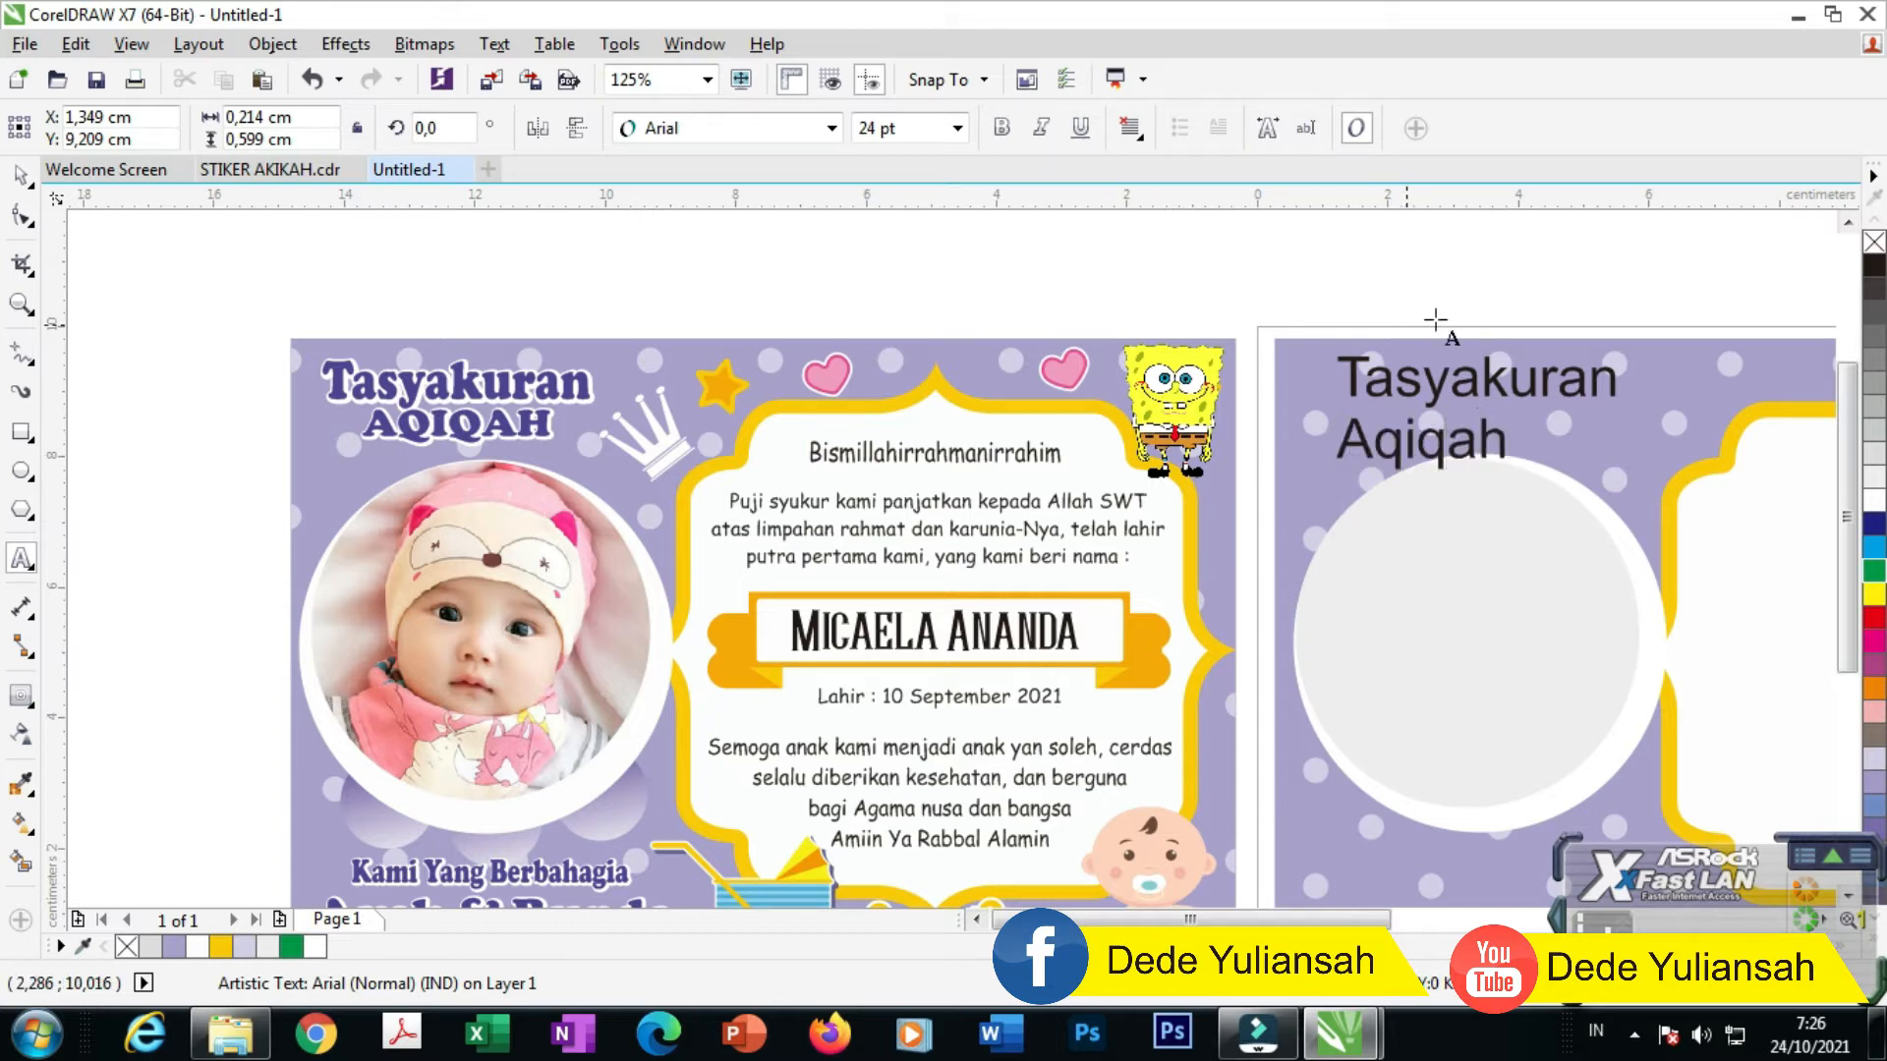
Step: Set the title's font to Cooper Black
{"action": "left_click", "coordinate": [21, 177]}
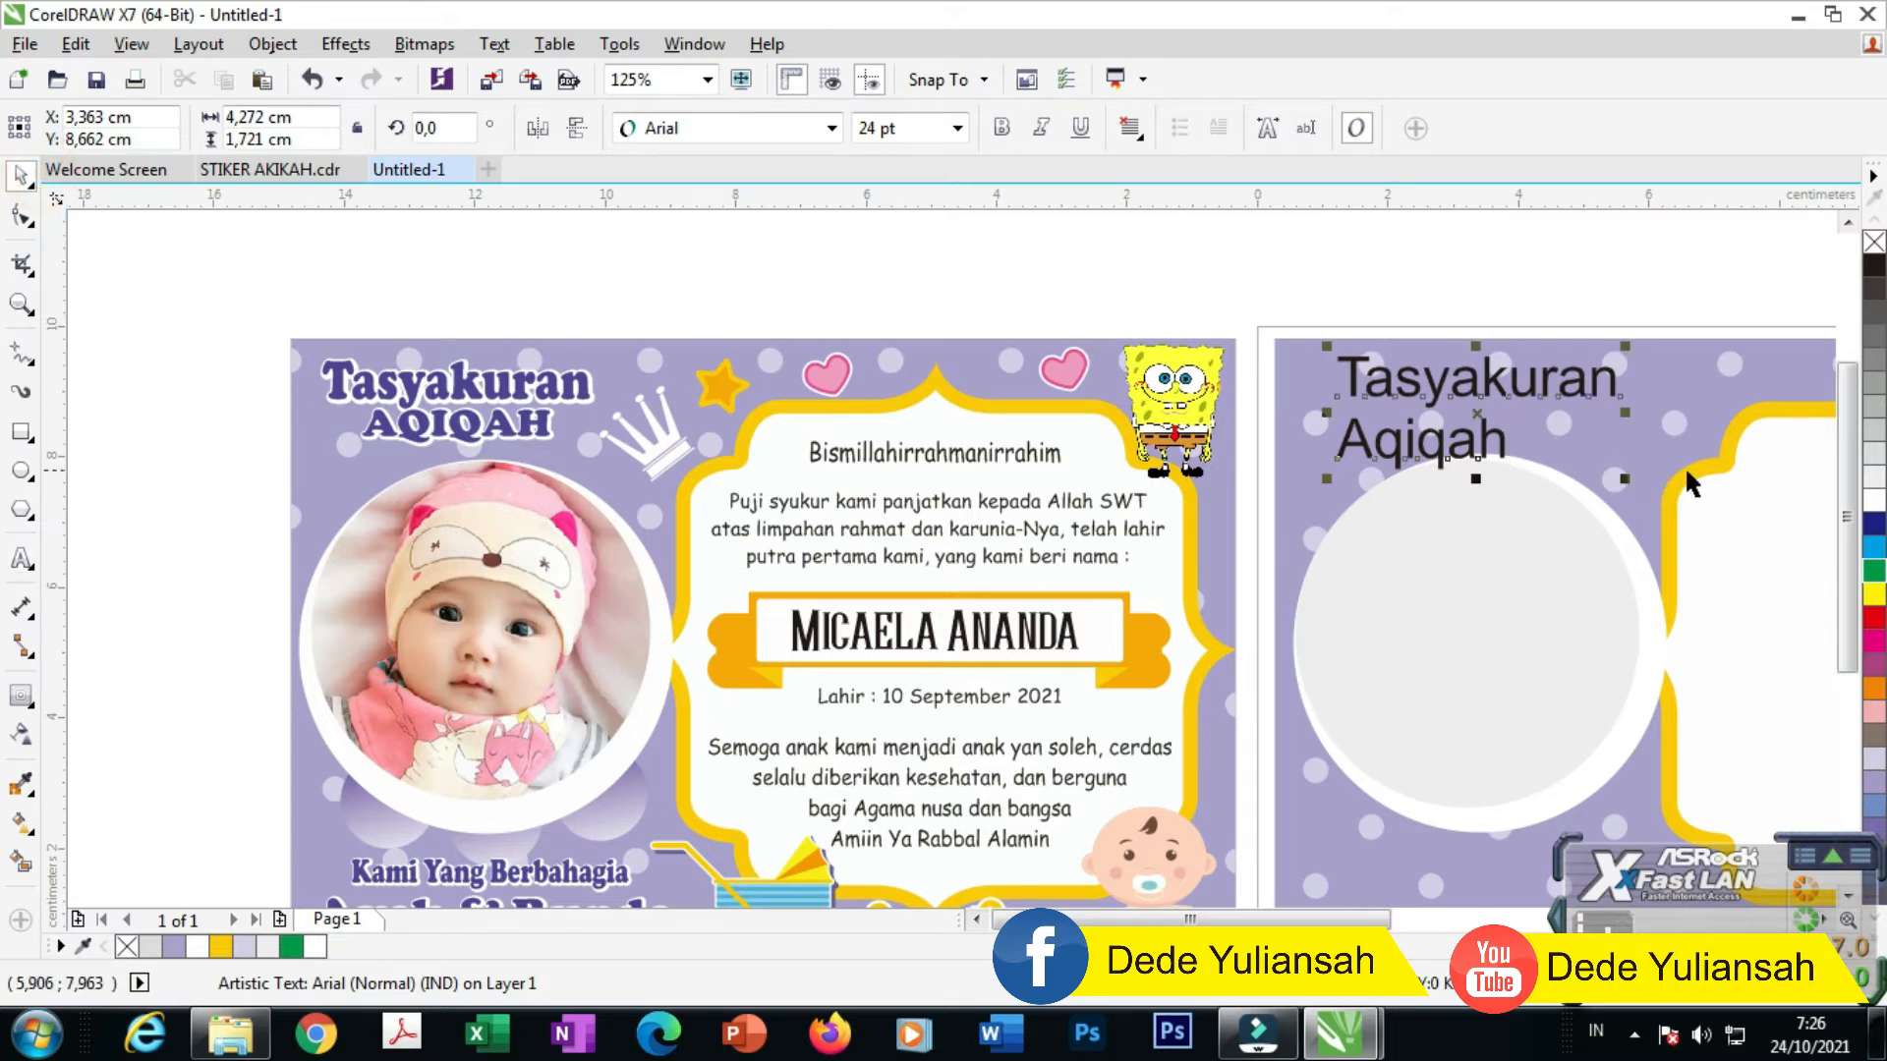
{"action": "left_click", "coordinate": [699, 132]}
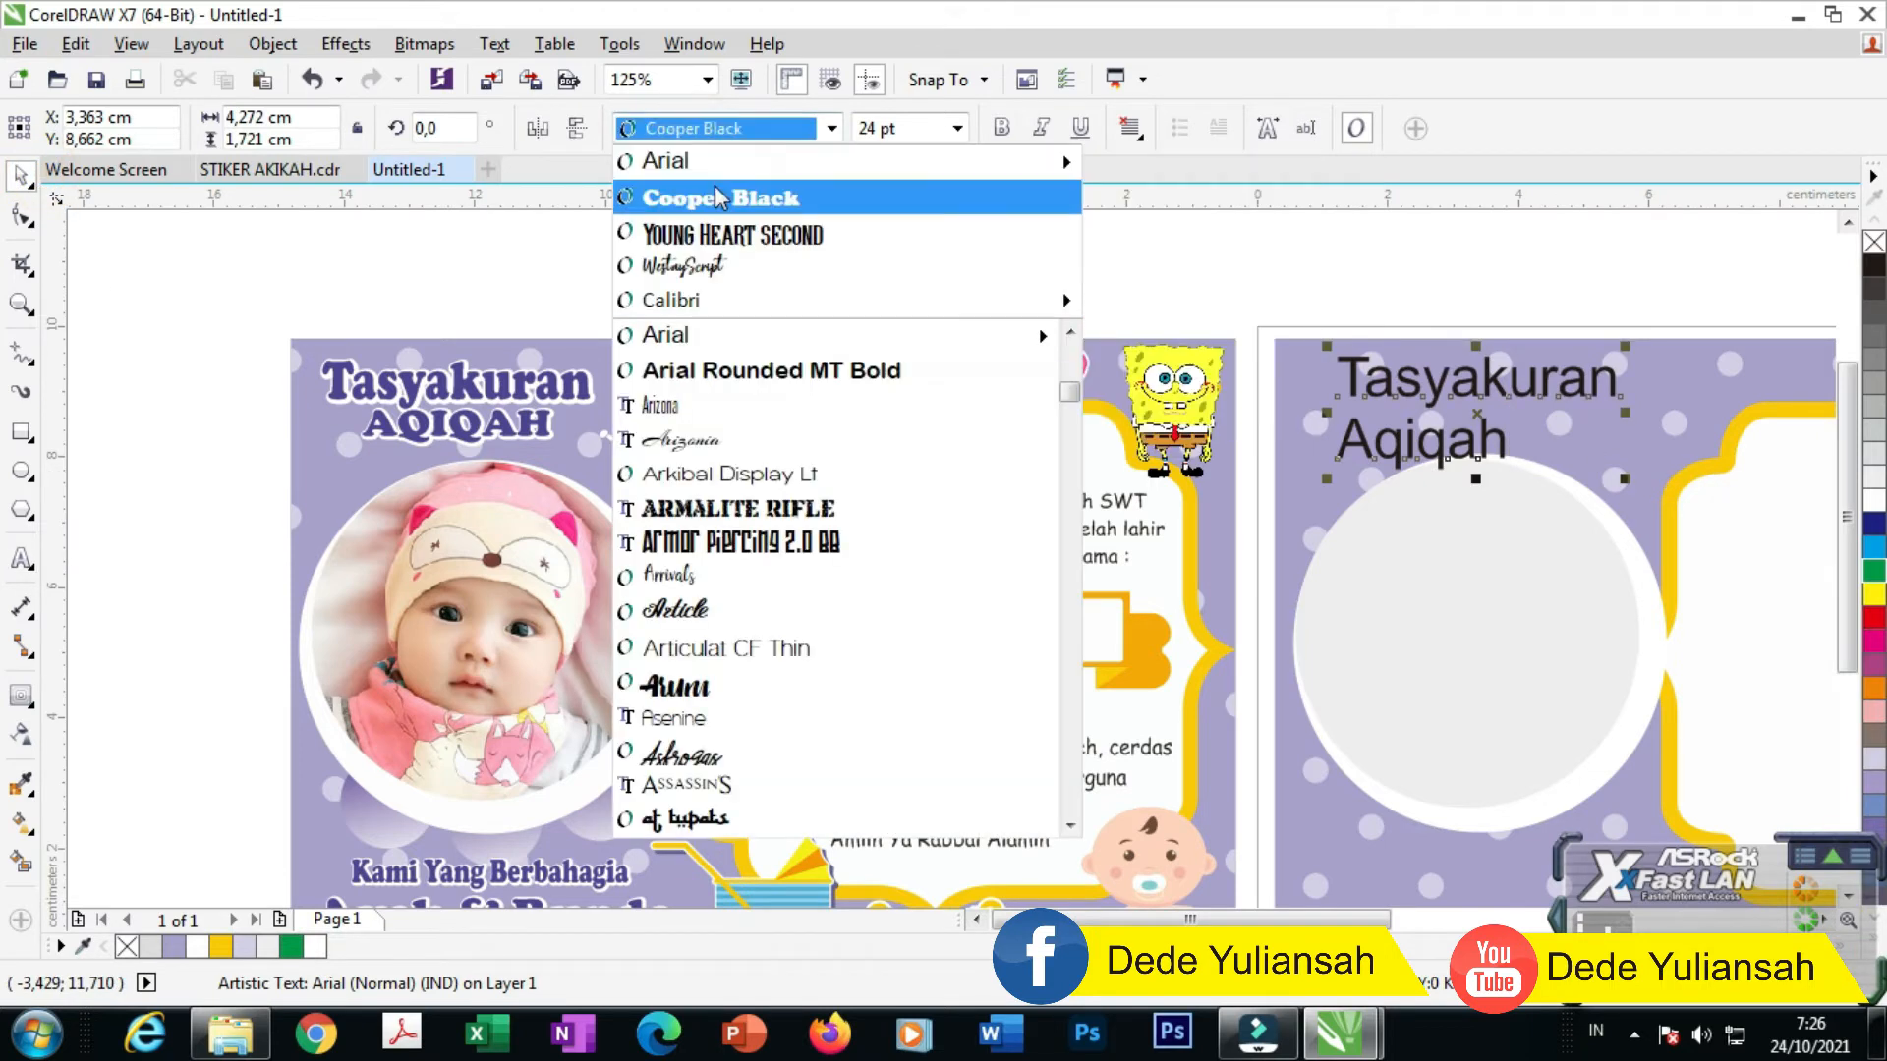
{"action": "left_click", "coordinate": [721, 198]}
{"action": "scroll", "coordinate": [1692, 409], "scroll_direction": "up", "scroll_amount": 2}
{"action": "scroll", "coordinate": [1017, 549], "scroll_direction": "down", "scroll_amount": 2}
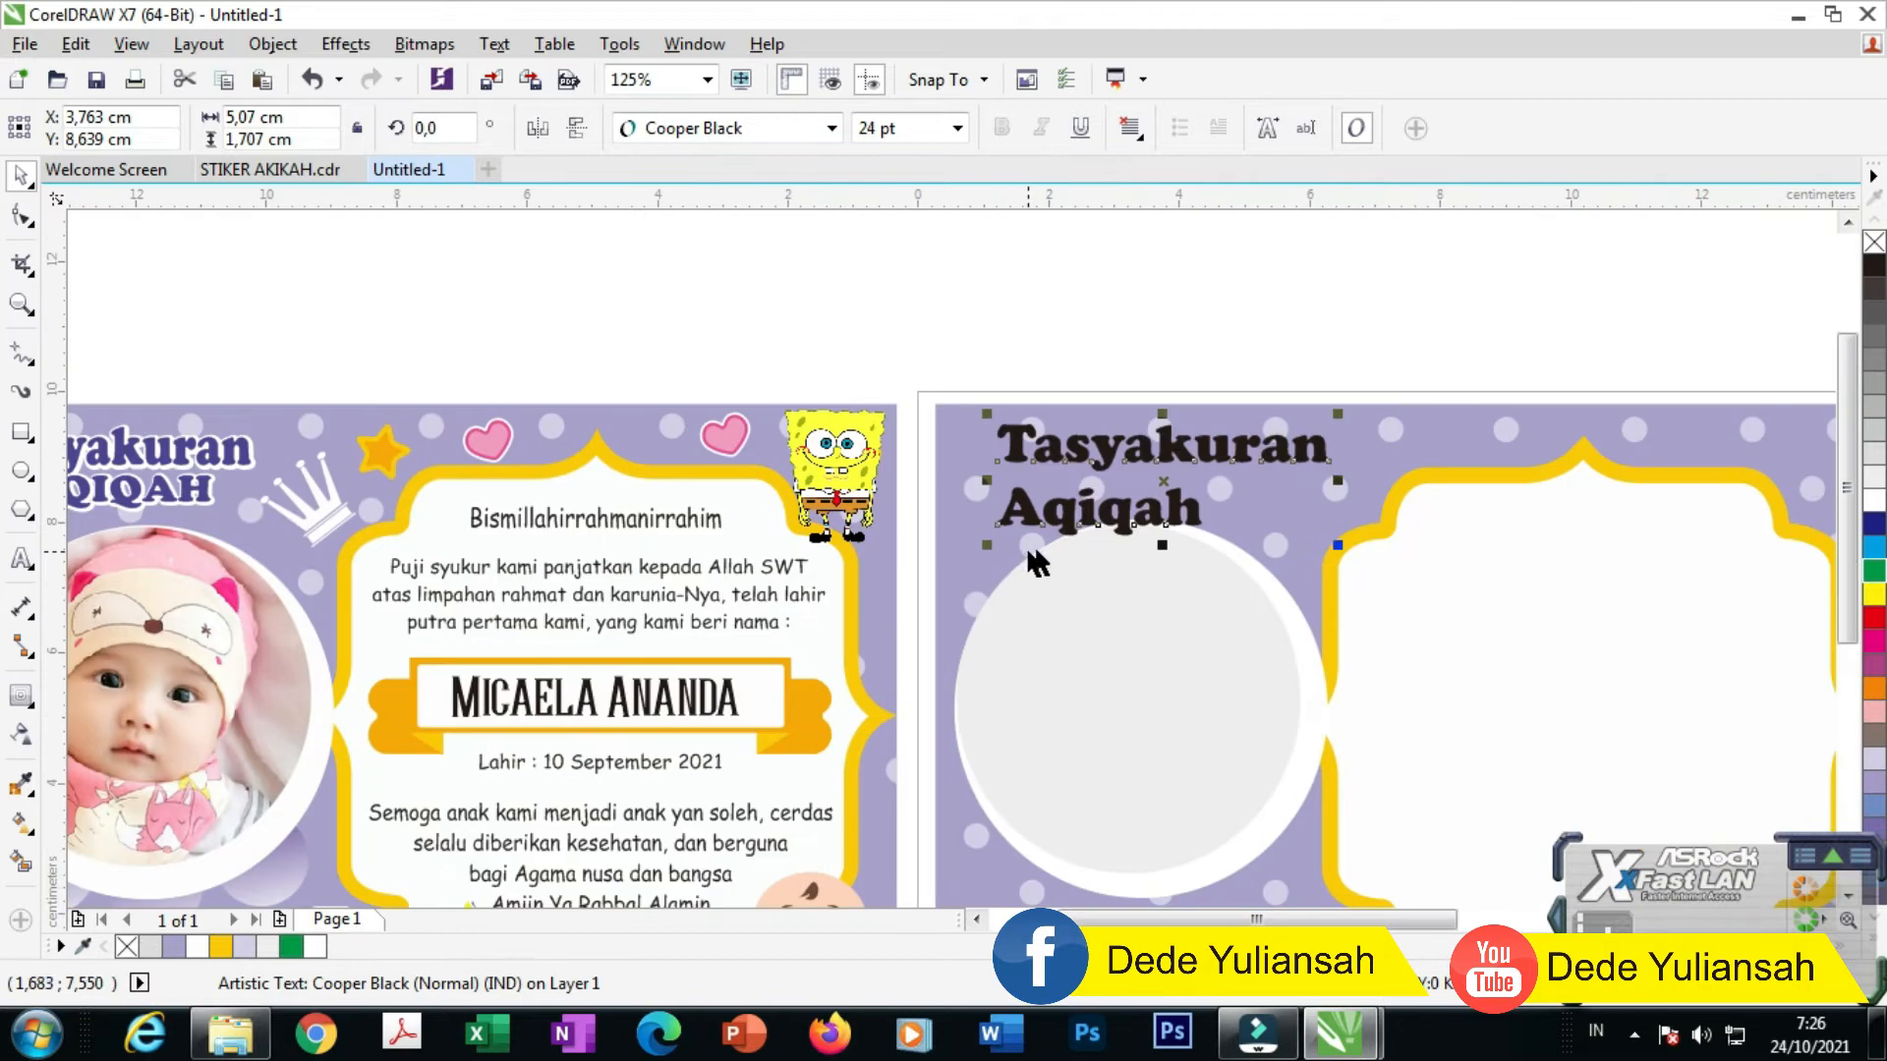
{"action": "left_click", "coordinate": [22, 215]}
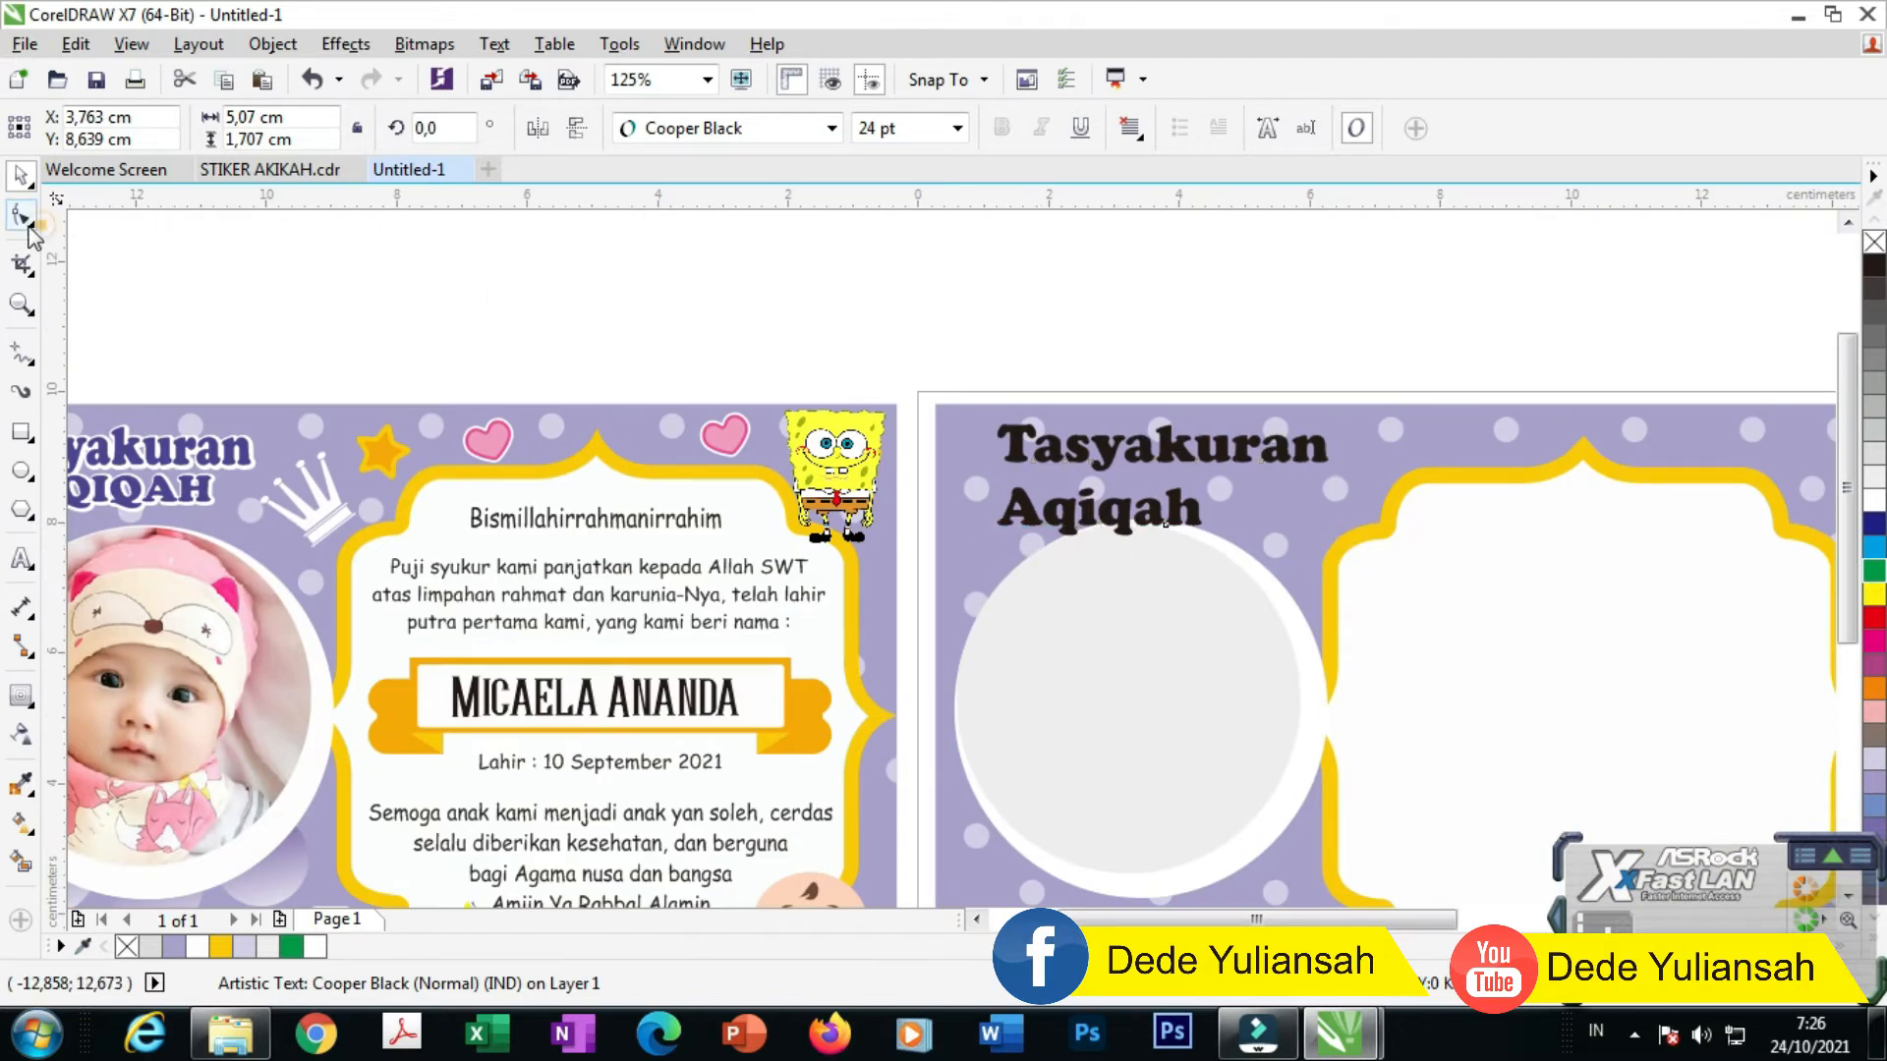
{"action": "scroll", "coordinate": [1043, 542], "scroll_direction": "up", "scroll_amount": 2}
Step: Tighten the title's line spacing, centre its two lines, and shrink it slightly
{"action": "left_click_drag", "start_coordinate": [931, 552], "coordinate": [936, 519]}
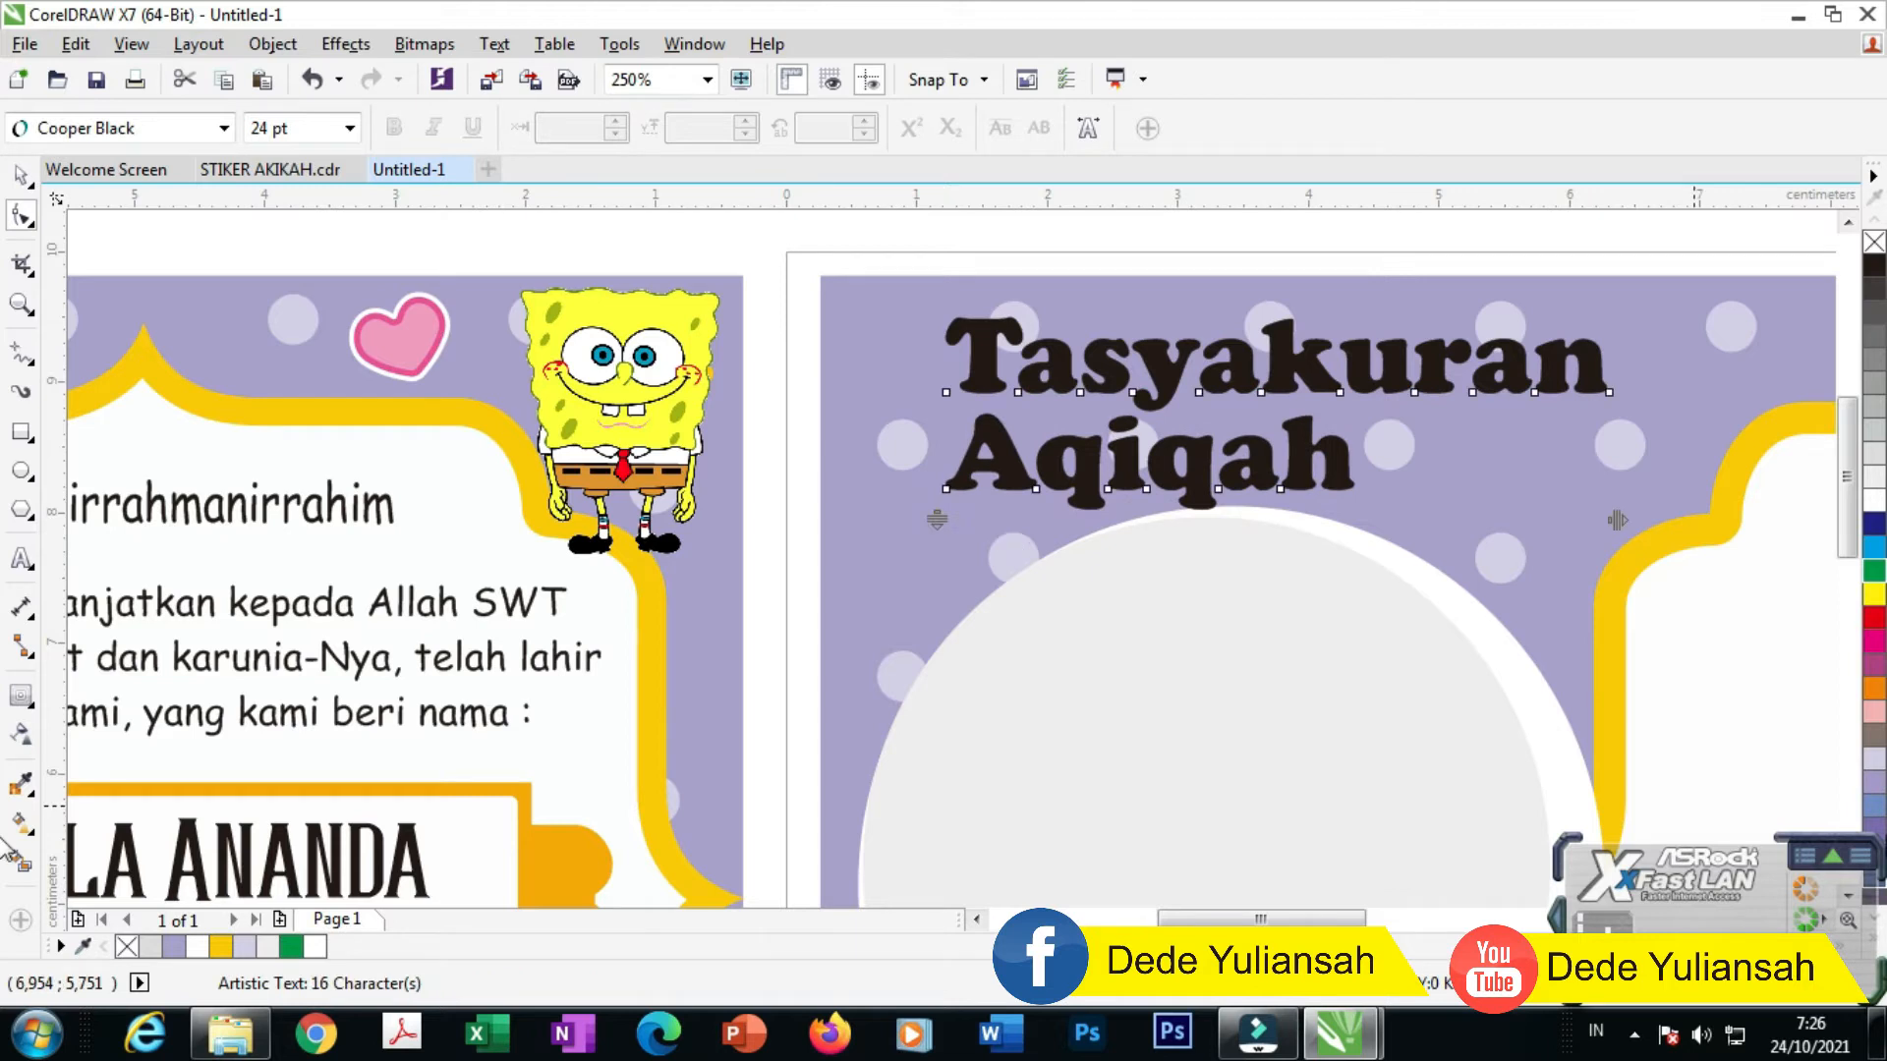
{"action": "left_click", "coordinate": [22, 175]}
{"action": "left_click", "coordinate": [1130, 128]}
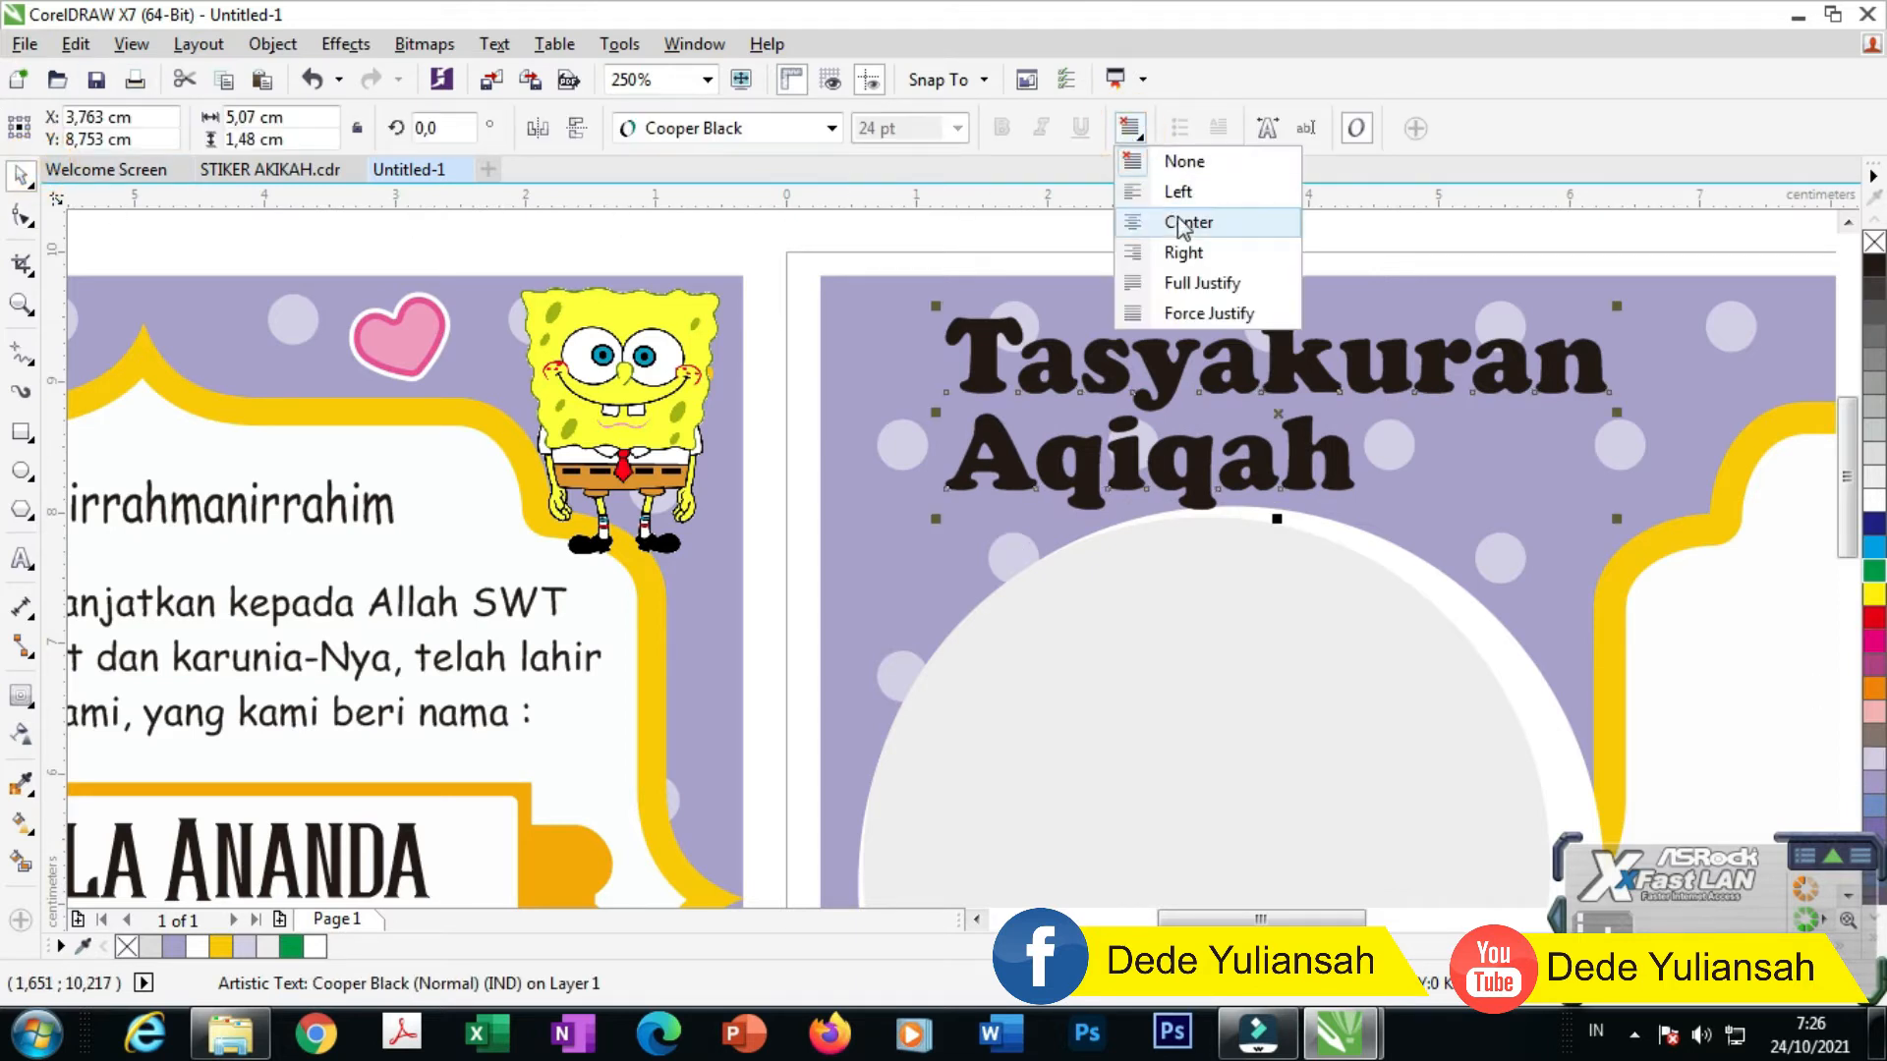
{"action": "left_click", "coordinate": [1187, 222]}
{"action": "left_click_drag", "start_coordinate": [1614, 518], "coordinate": [1504, 489]}
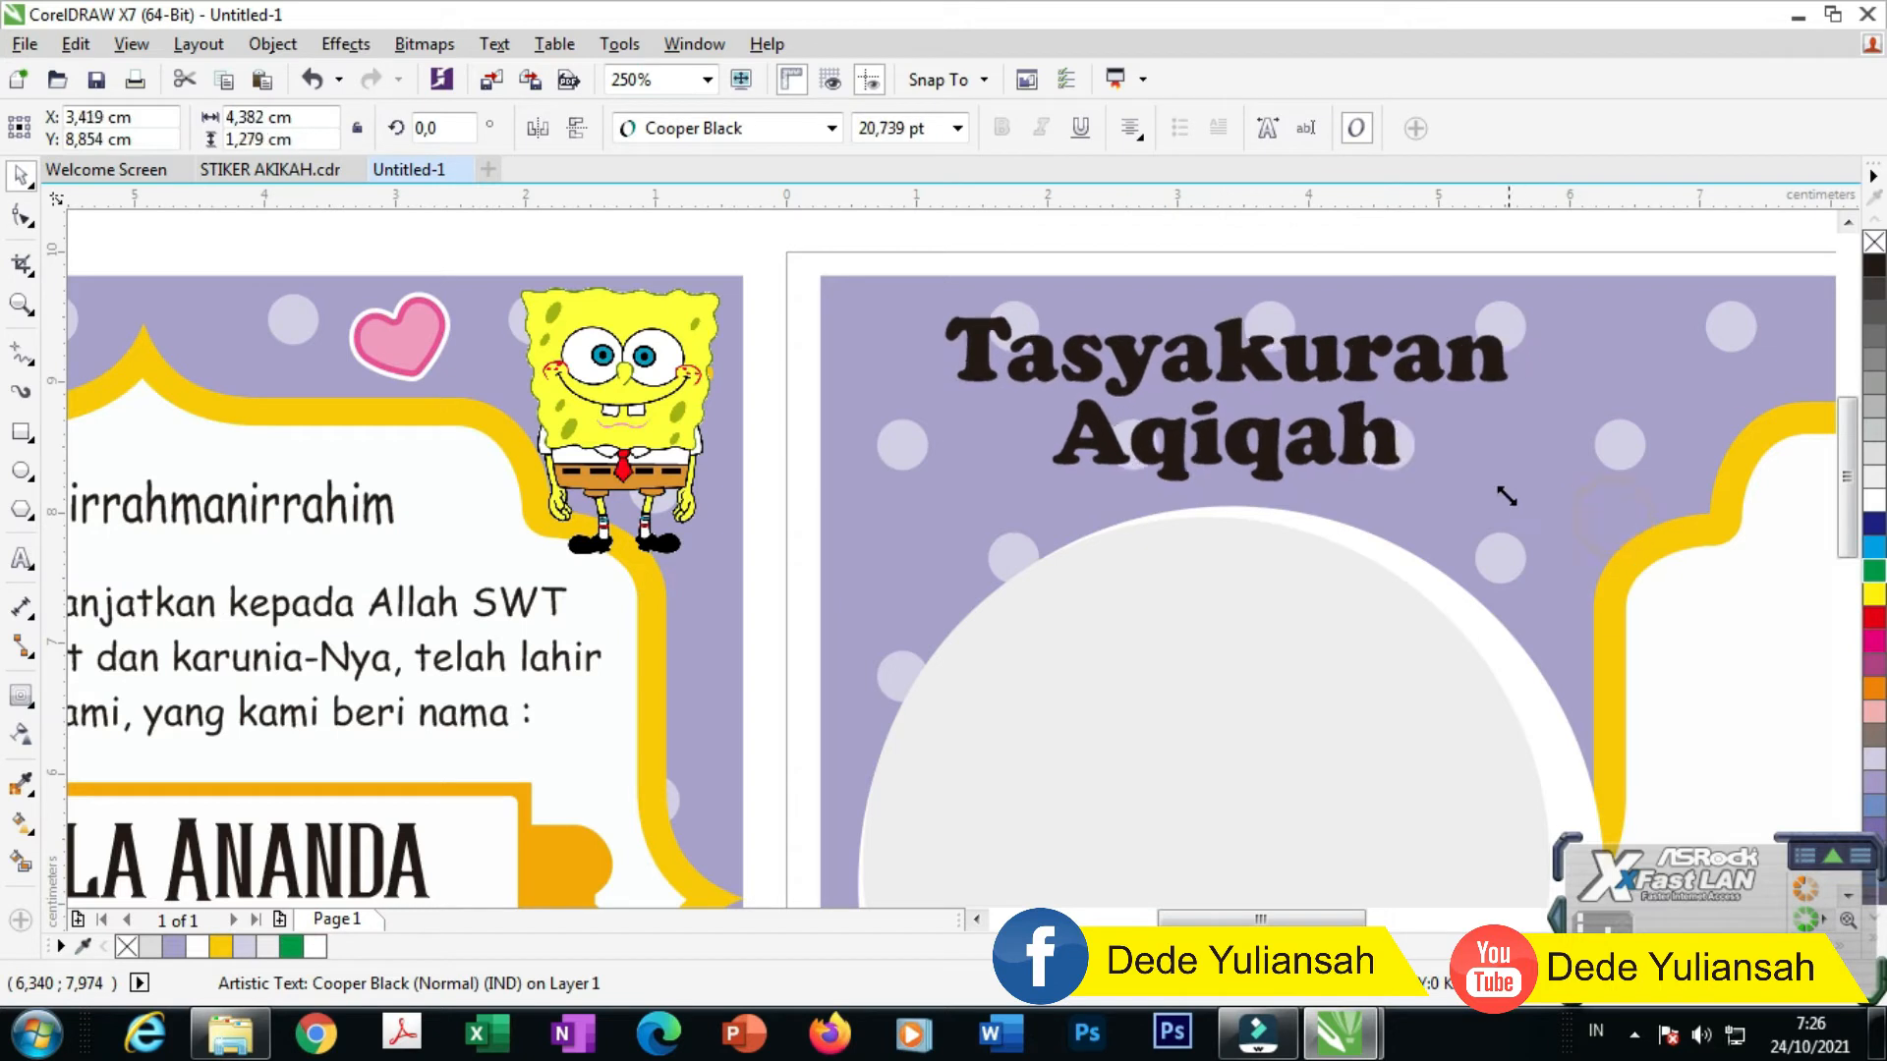
{"action": "left_click_drag", "start_coordinate": [1245, 354], "coordinate": [1228, 371]}
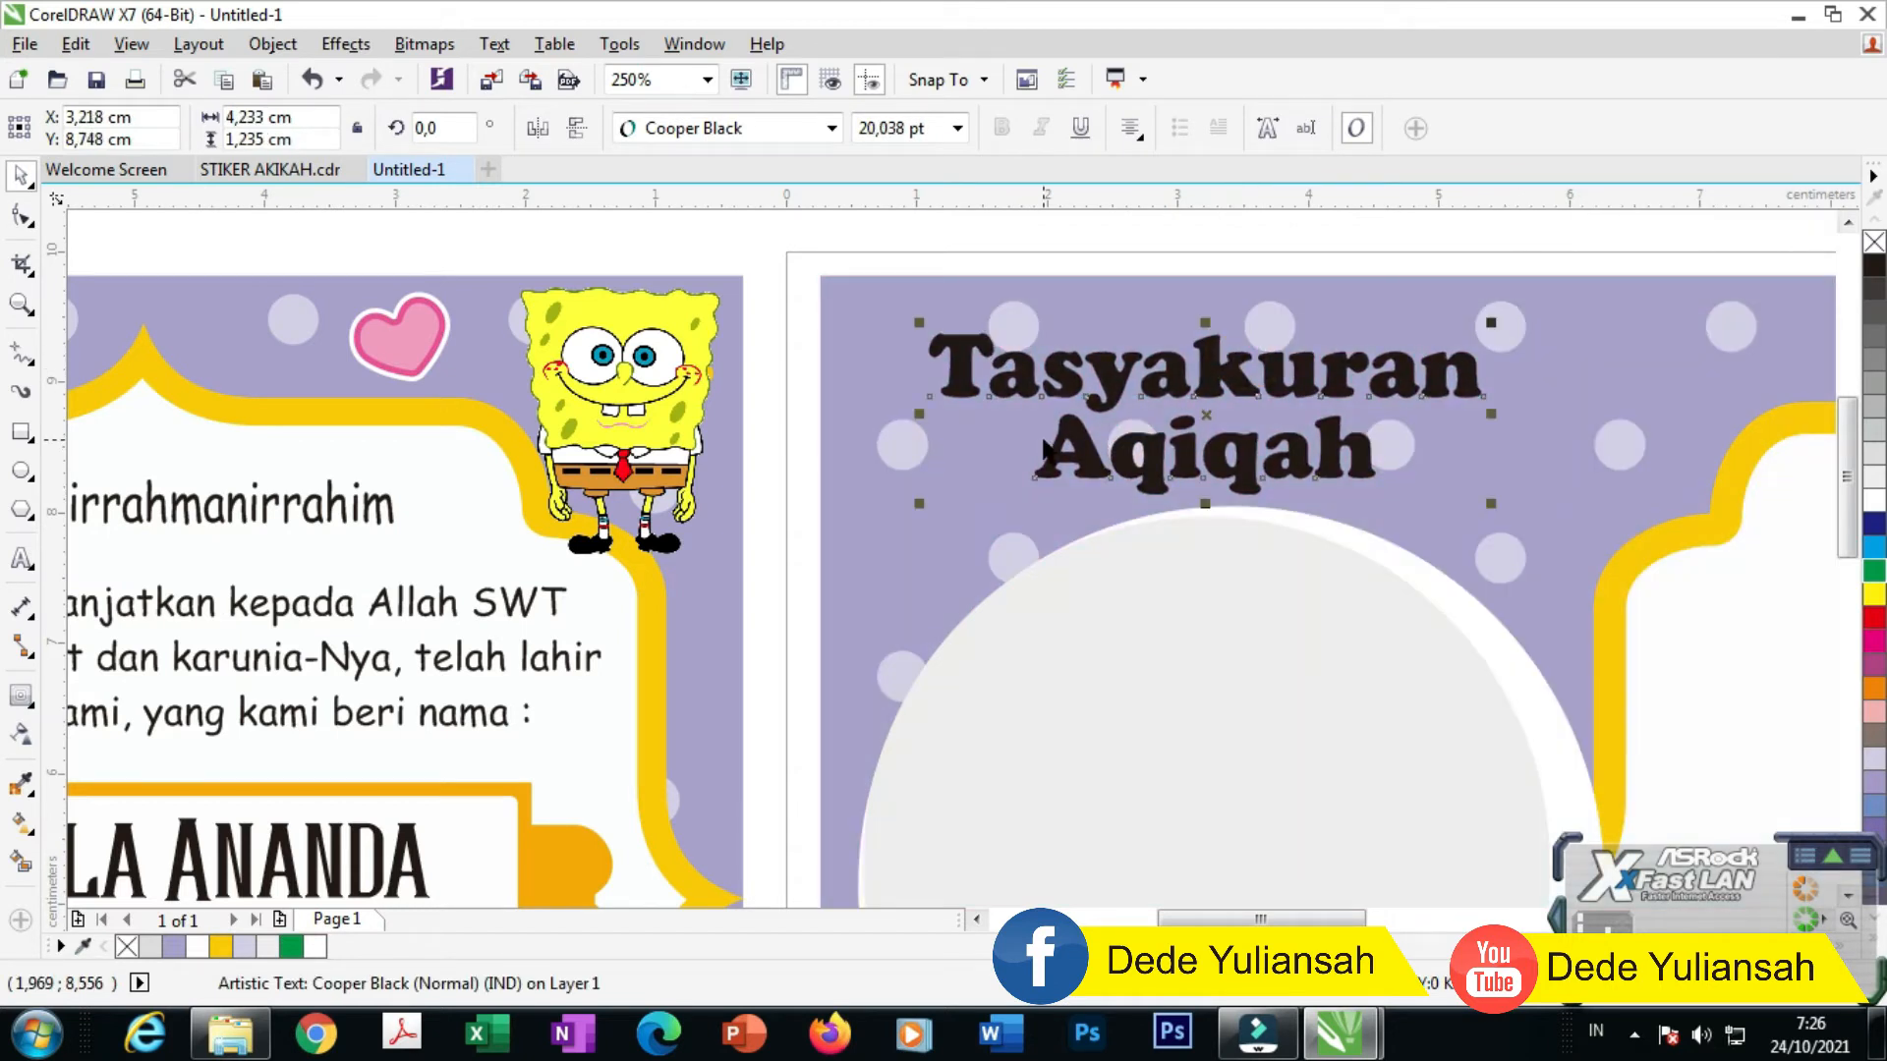
Step: Fill the title with dark purple sampled from the design
{"action": "scroll", "coordinate": [1046, 448], "scroll_direction": "down", "scroll_amount": 2}
{"action": "left_click", "coordinate": [22, 784]}
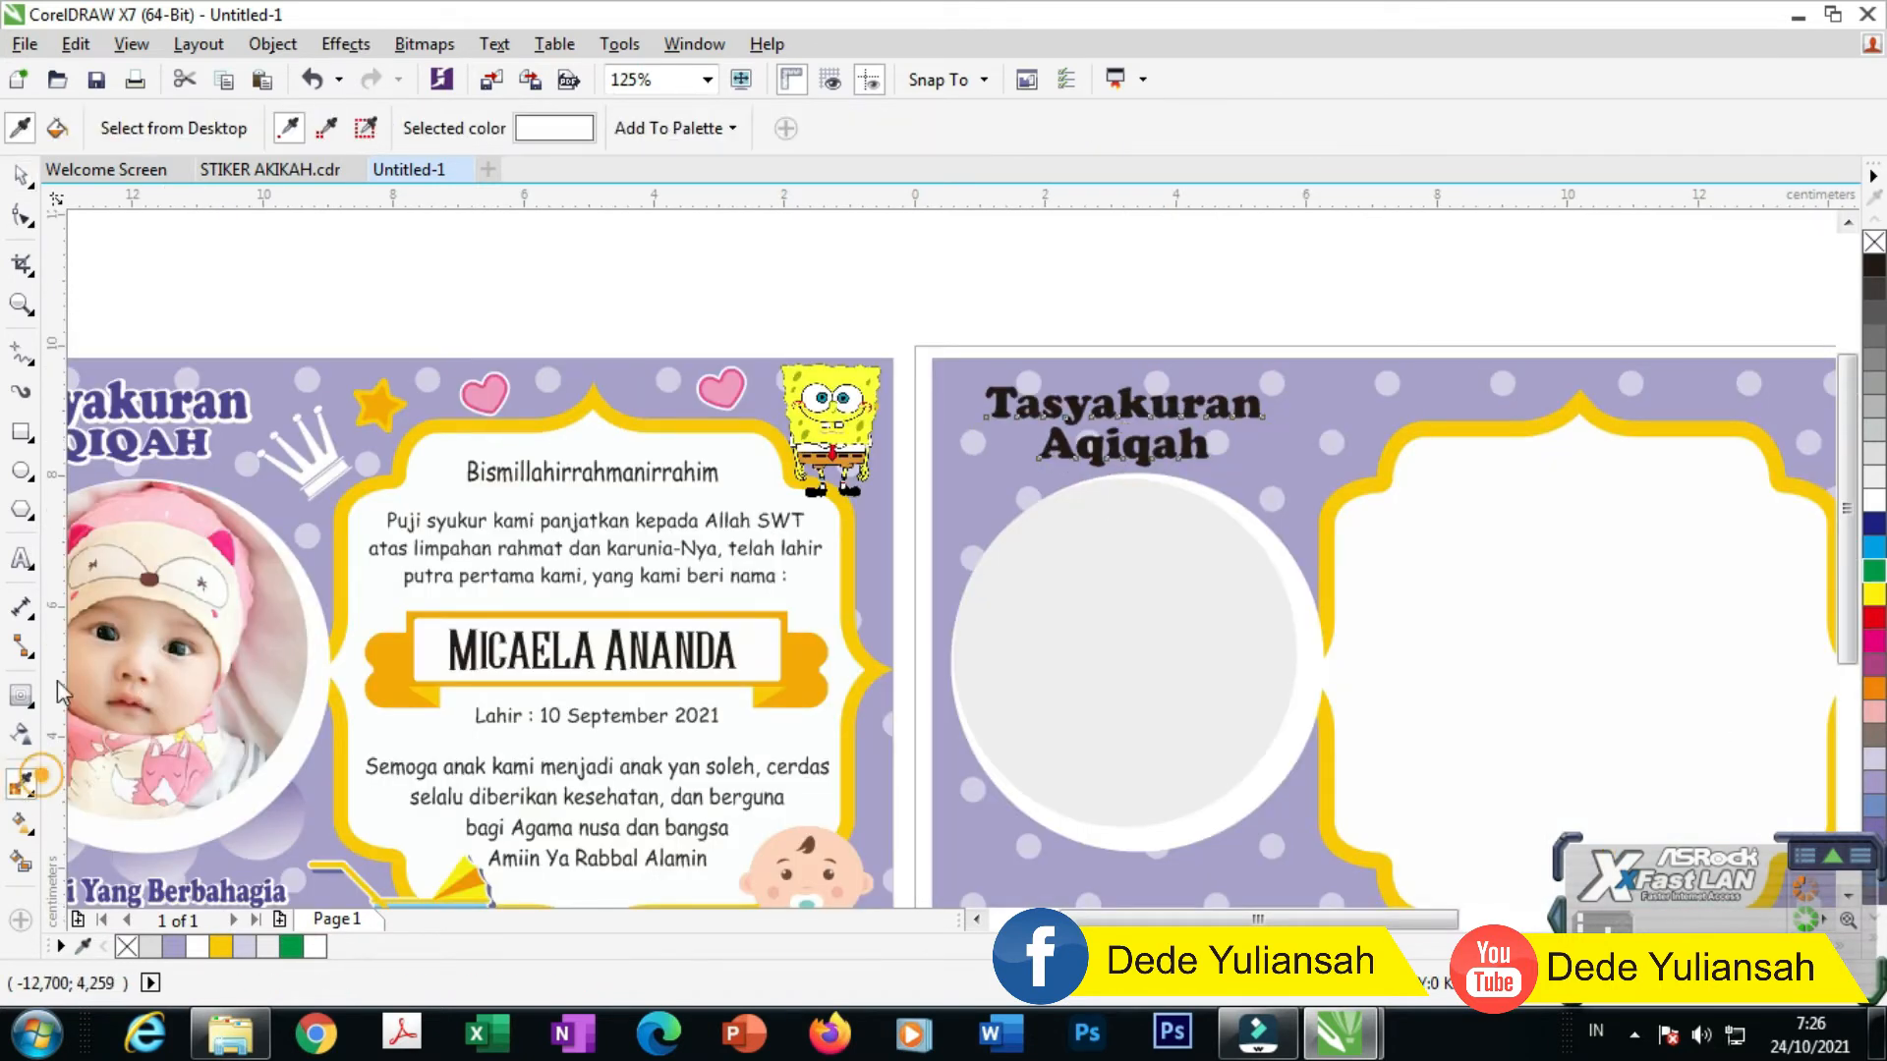
{"action": "left_click", "coordinate": [226, 464]}
{"action": "scroll", "coordinate": [1000, 411], "scroll_direction": "up", "scroll_amount": 2}
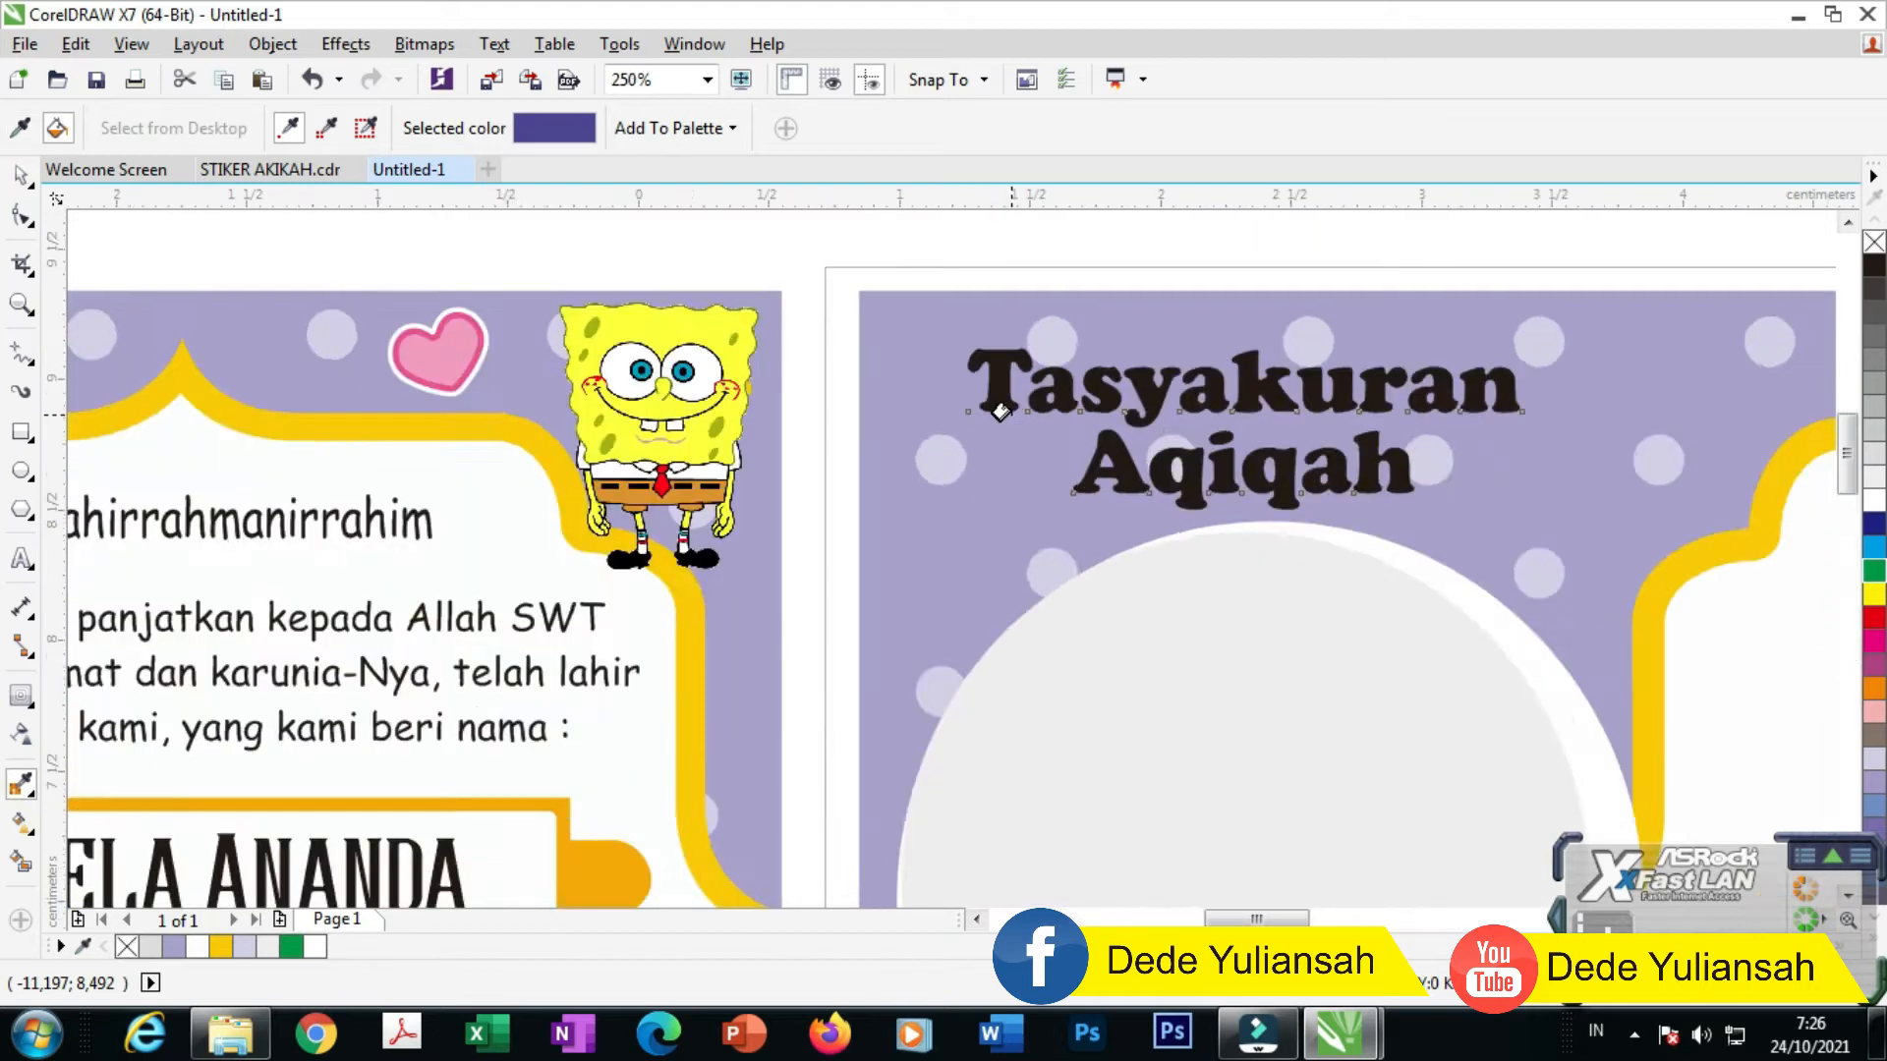
{"action": "scroll", "coordinate": [1001, 411], "scroll_direction": "up", "scroll_amount": 2}
{"action": "left_click", "coordinate": [973, 388]}
Step: Add a thin 0.048 cm white contour around the title
{"action": "left_click", "coordinate": [19, 175]}
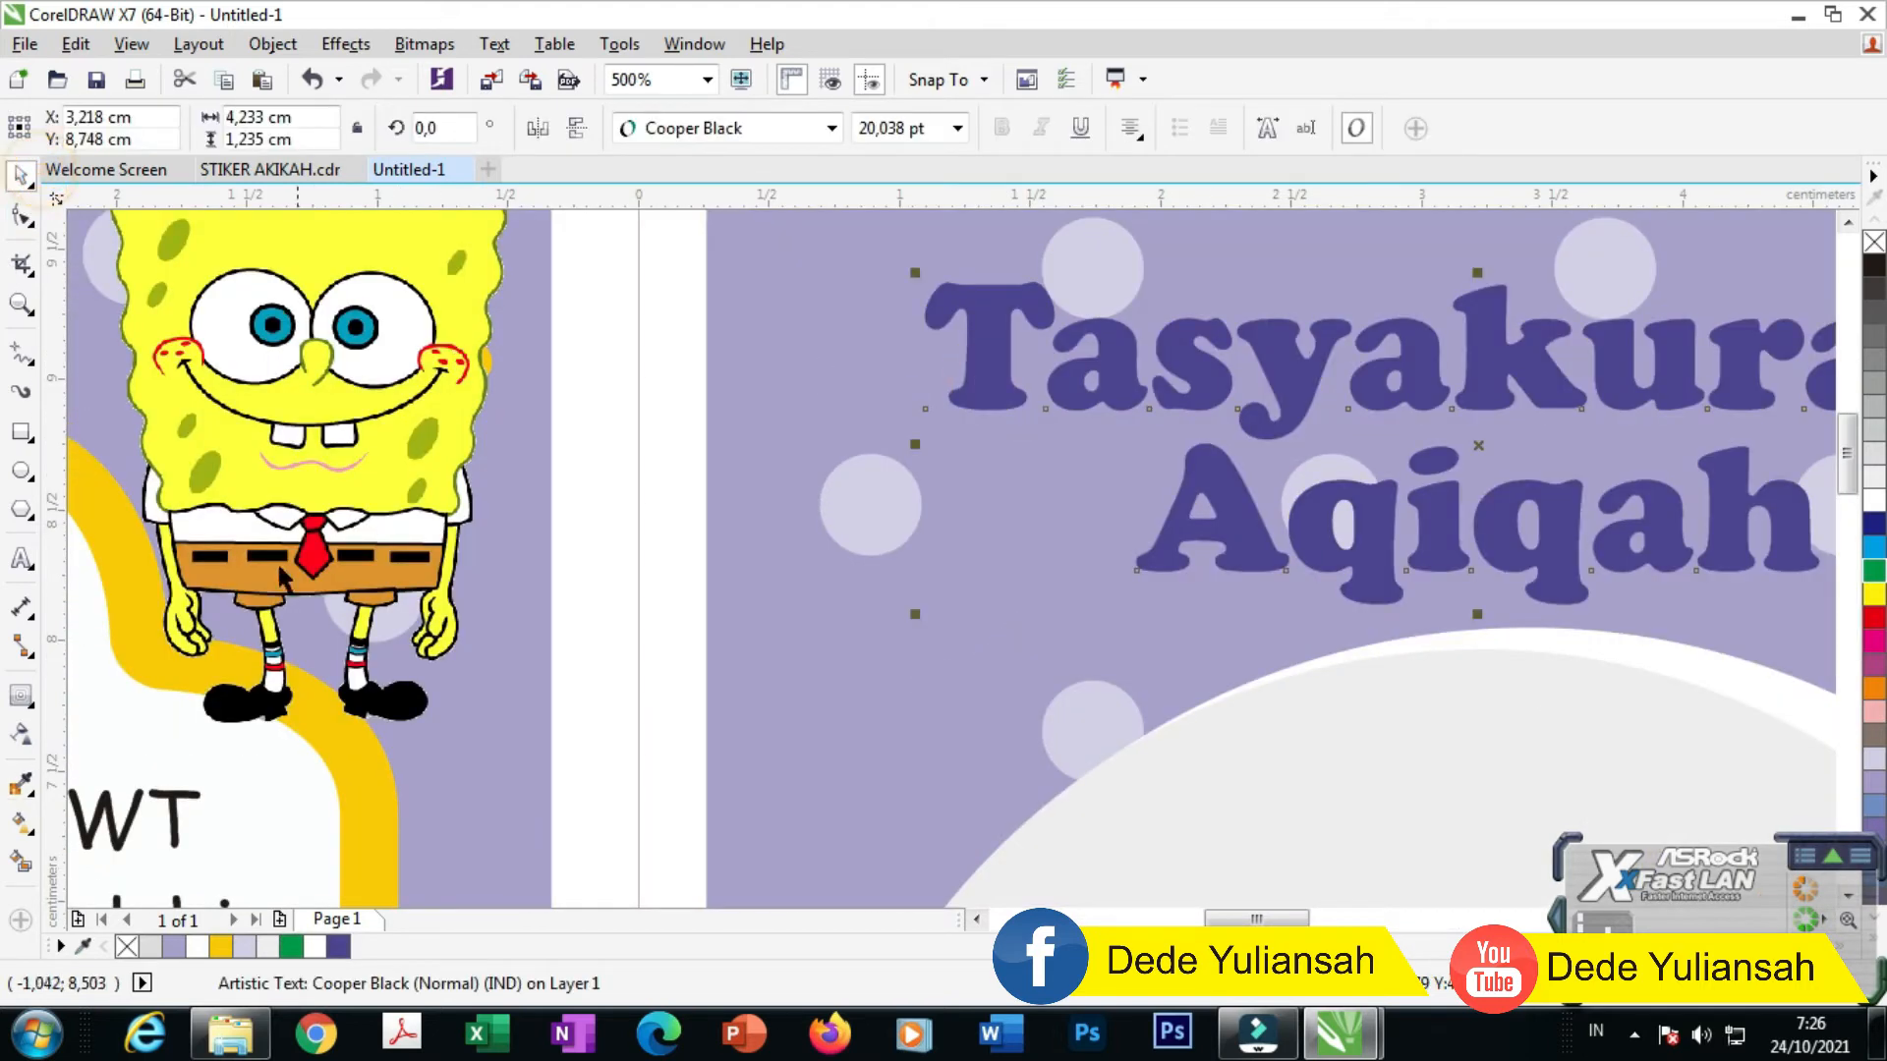
{"action": "left_click", "coordinate": [21, 696]}
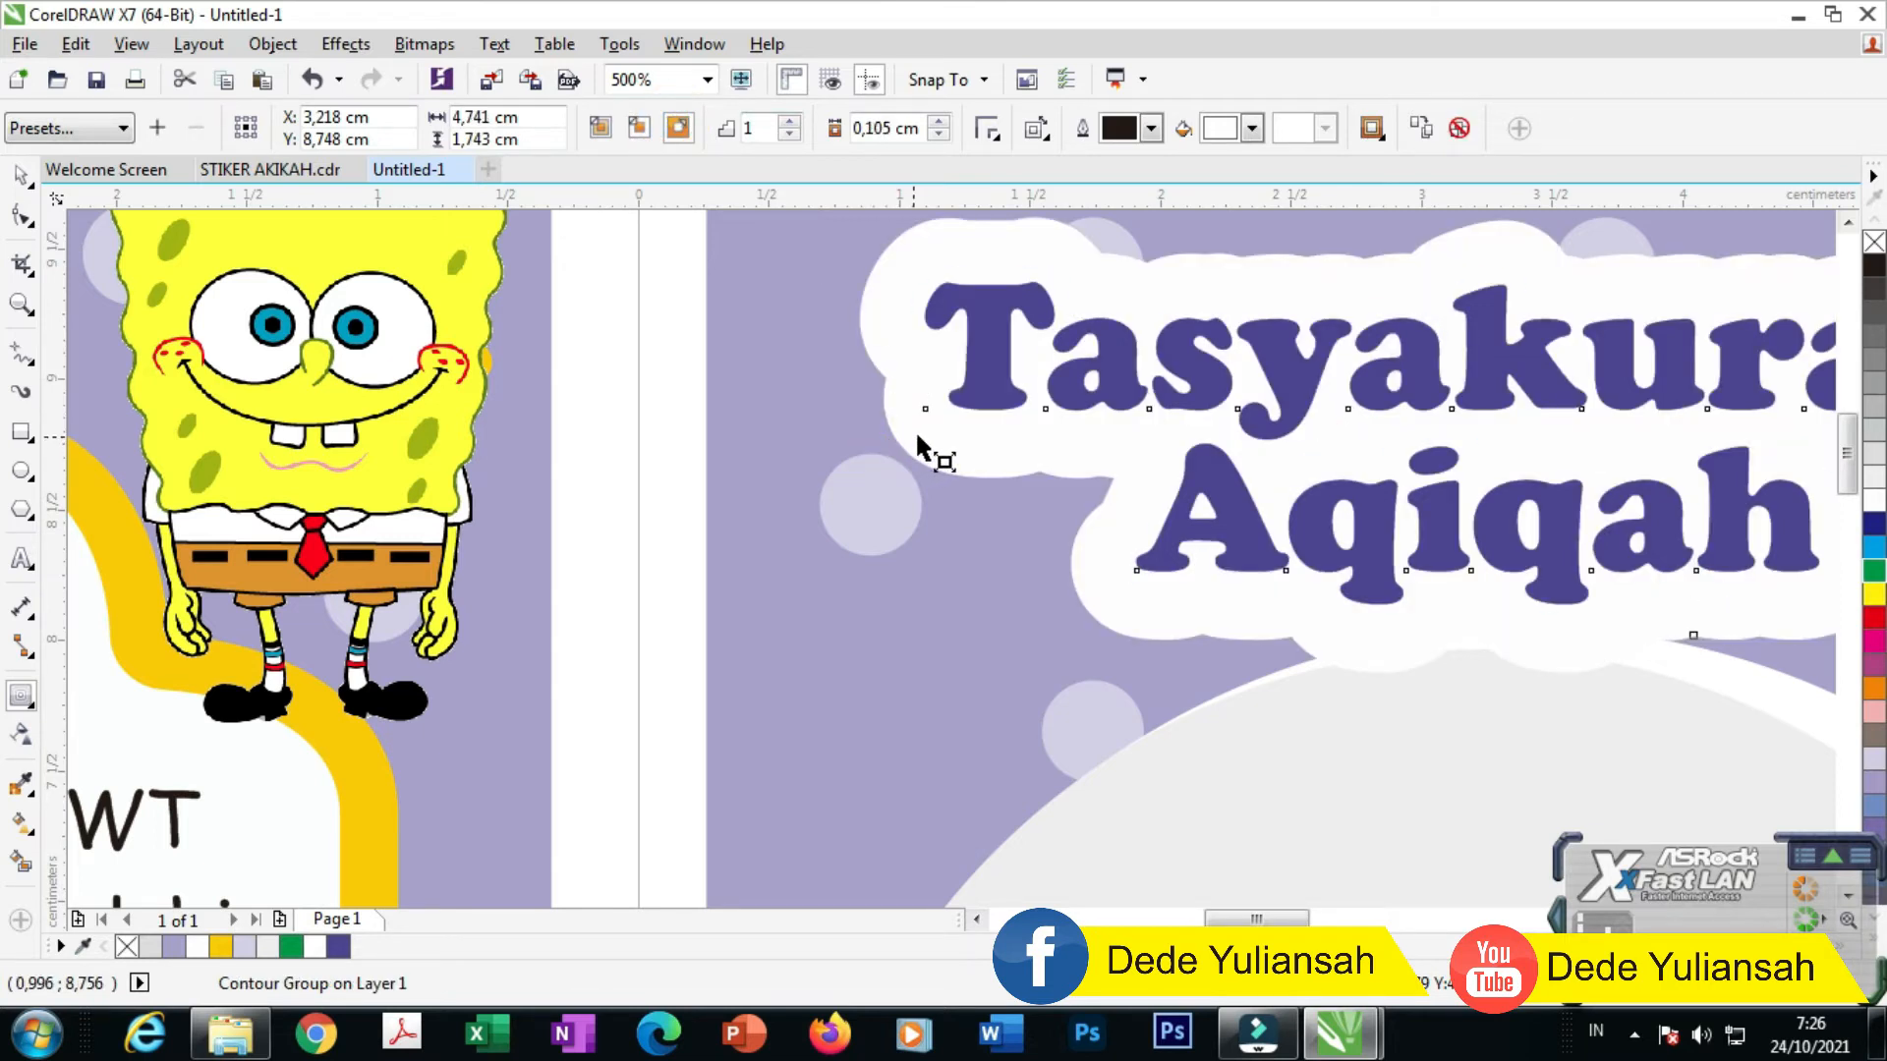
{"action": "left_click_drag", "start_coordinate": [916, 430], "coordinate": [918, 429]}
{"action": "scroll", "coordinate": [890, 299], "scroll_direction": "down", "scroll_amount": 2}
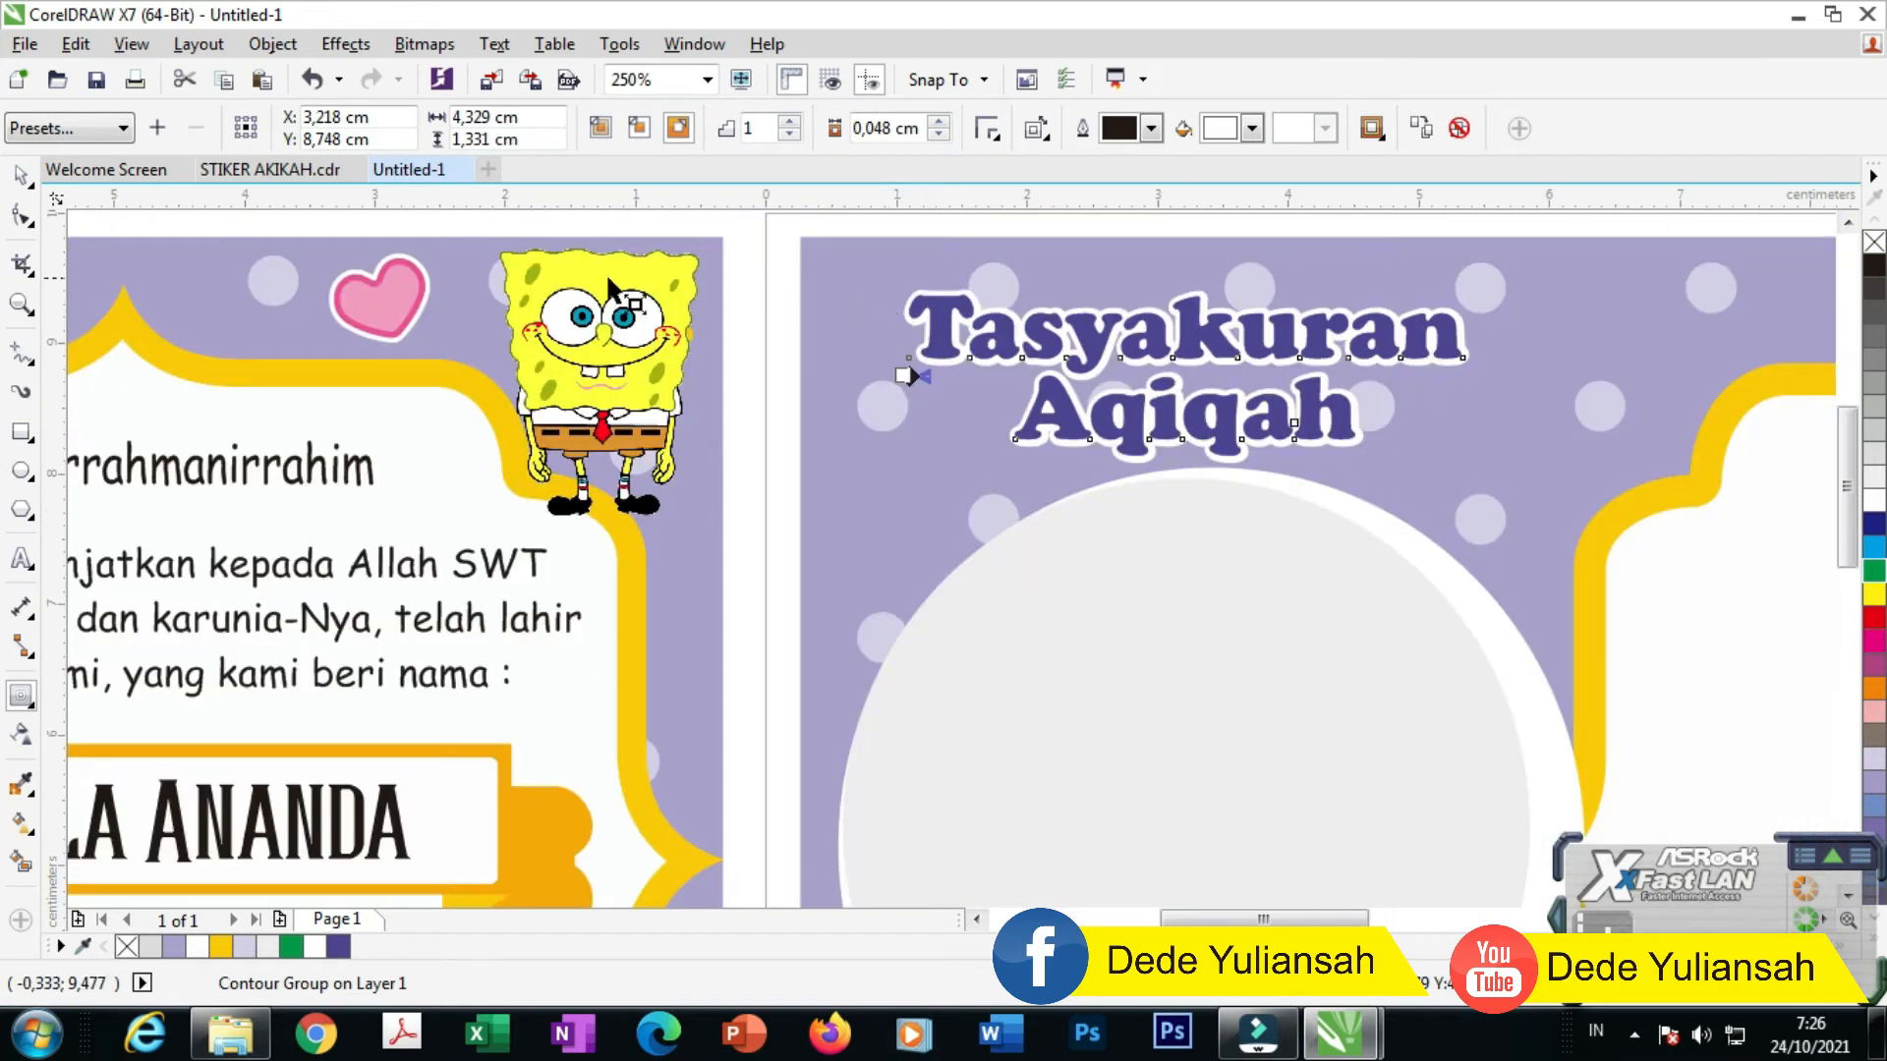
Step: Place a copy of the contoured title near the card's bottom left
{"action": "left_click", "coordinate": [21, 175]}
{"action": "scroll", "coordinate": [1095, 244], "scroll_direction": "down", "scroll_amount": 1}
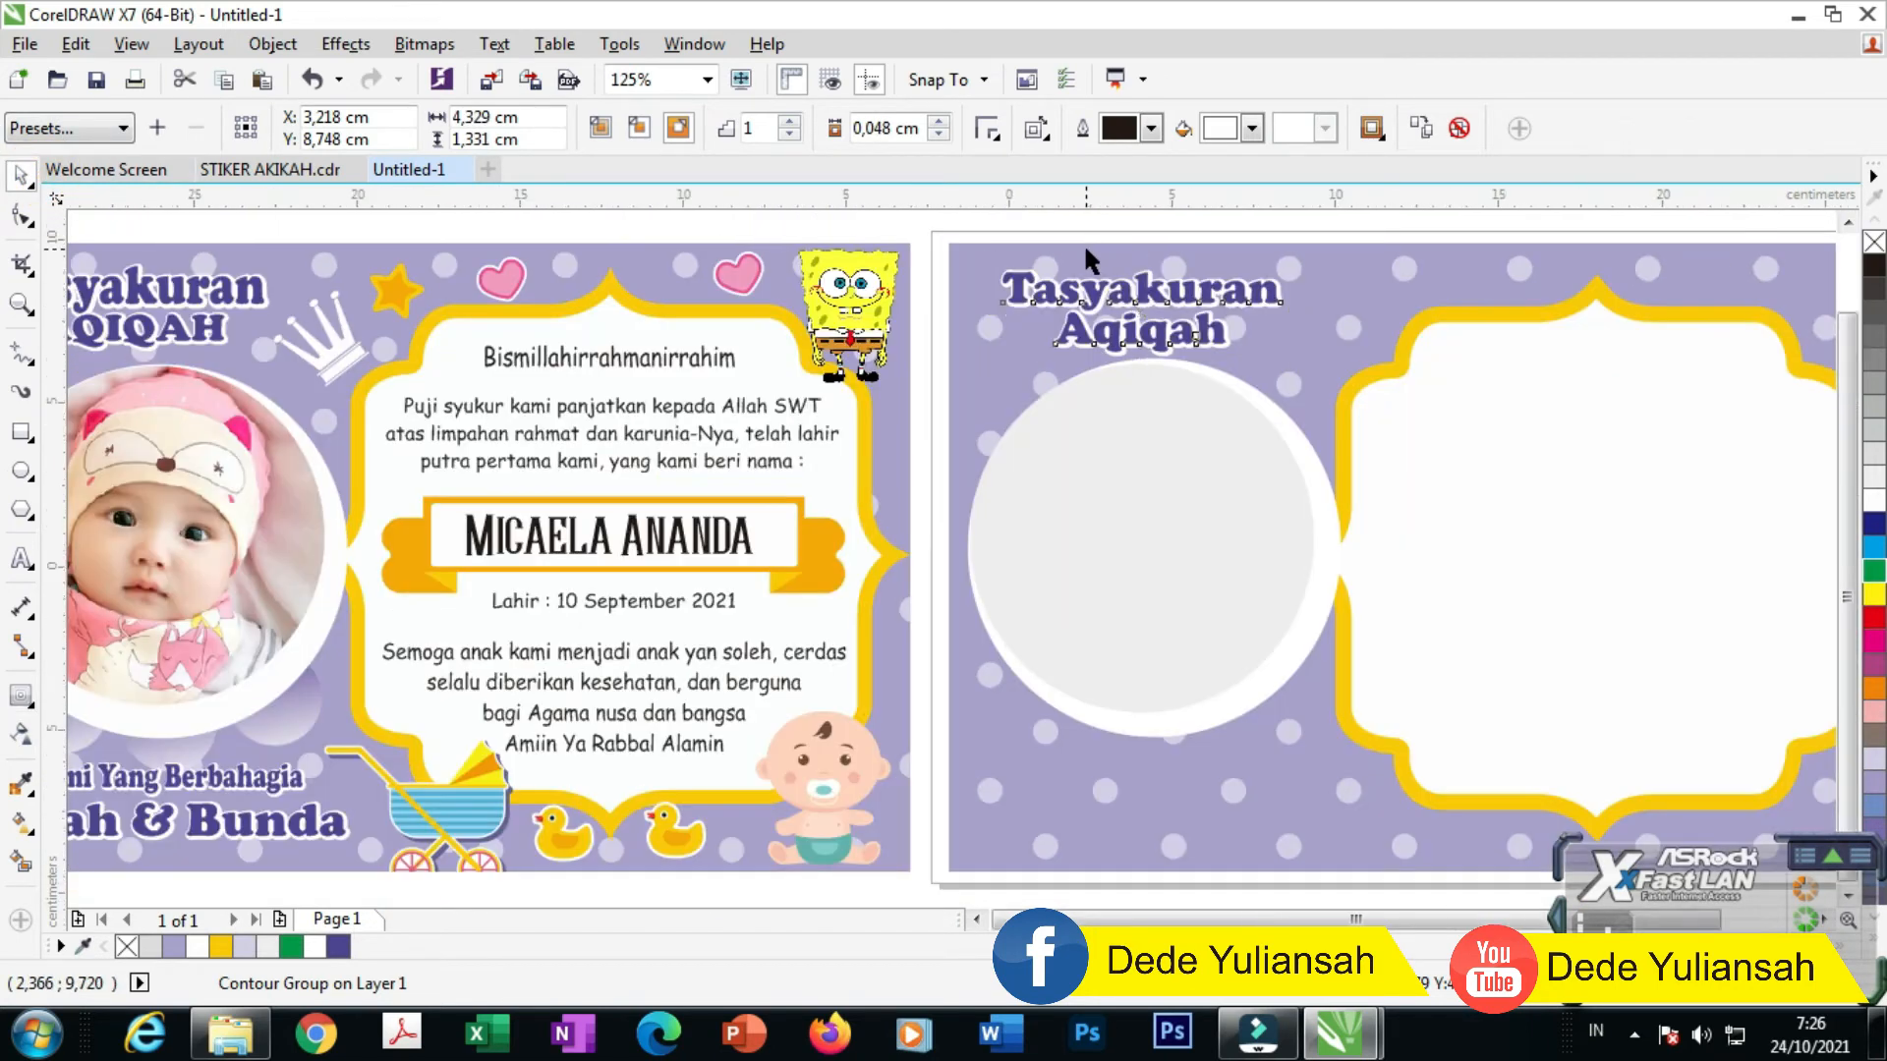
{"action": "scroll", "coordinate": [1083, 243], "scroll_direction": "down", "scroll_amount": 1}
{"action": "left_click", "coordinate": [1012, 218]}
{"action": "left_click", "coordinate": [1130, 285]}
{"action": "left_click_drag", "start_coordinate": [1137, 285], "coordinate": [1125, 531]}
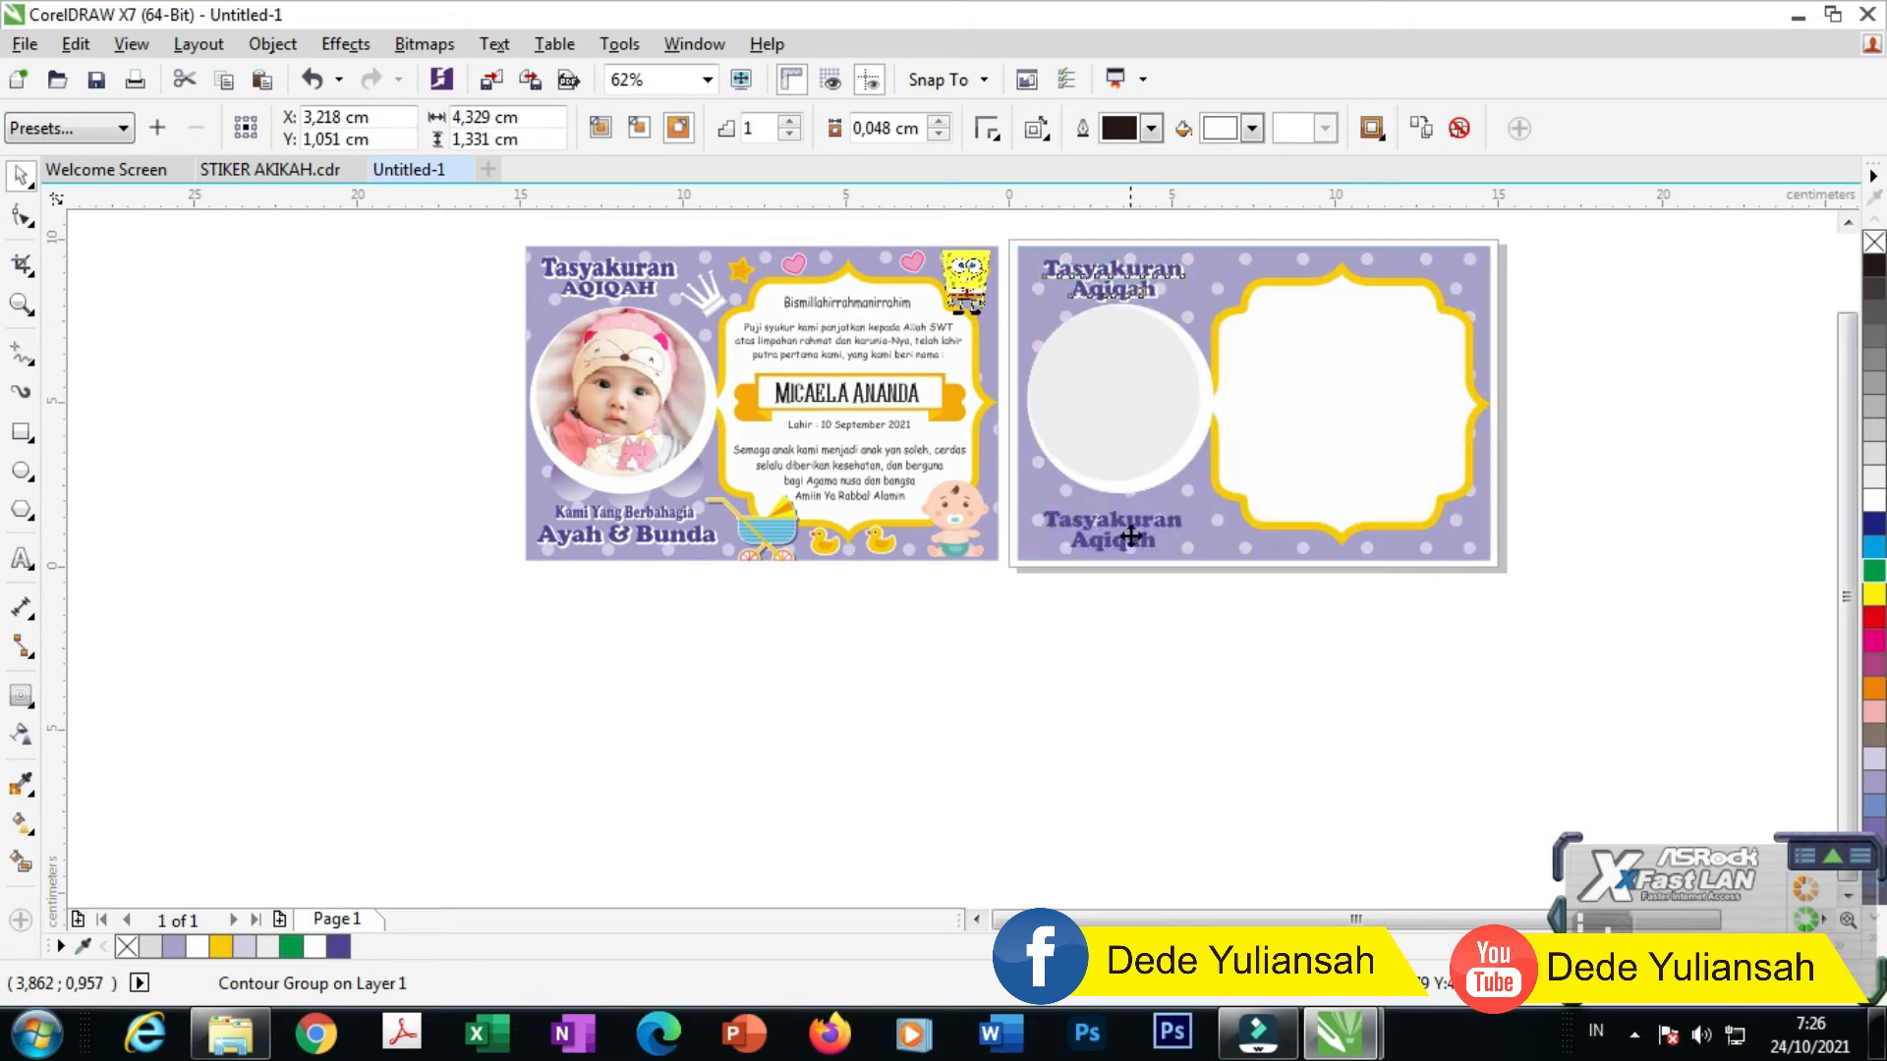
{"action": "scroll", "coordinate": [1093, 520], "scroll_direction": "up", "scroll_amount": 5}
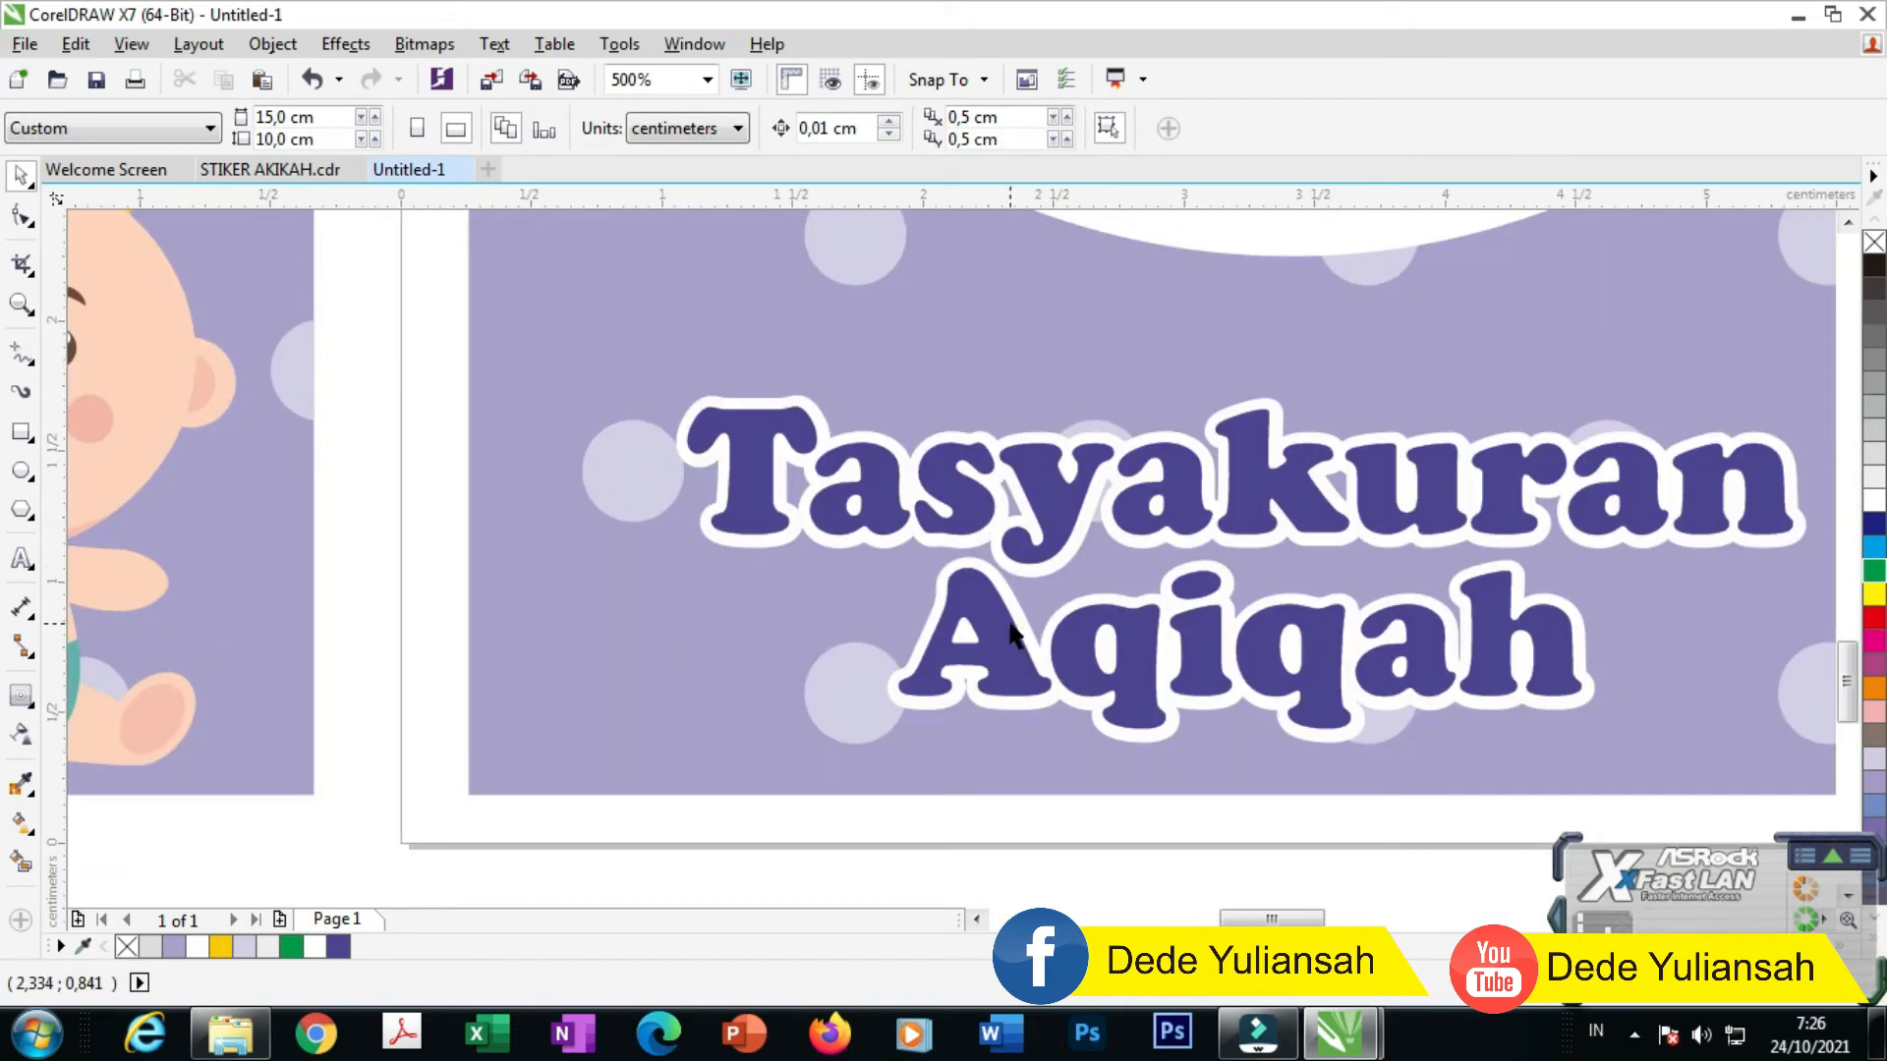
Step: Replace 'Aqiqah' in the duplicated title with 'Ayah & Bunda'
{"action": "double_click", "coordinate": [1004, 621]}
{"action": "left_click_drag", "start_coordinate": [901, 629], "coordinate": [1664, 590]}
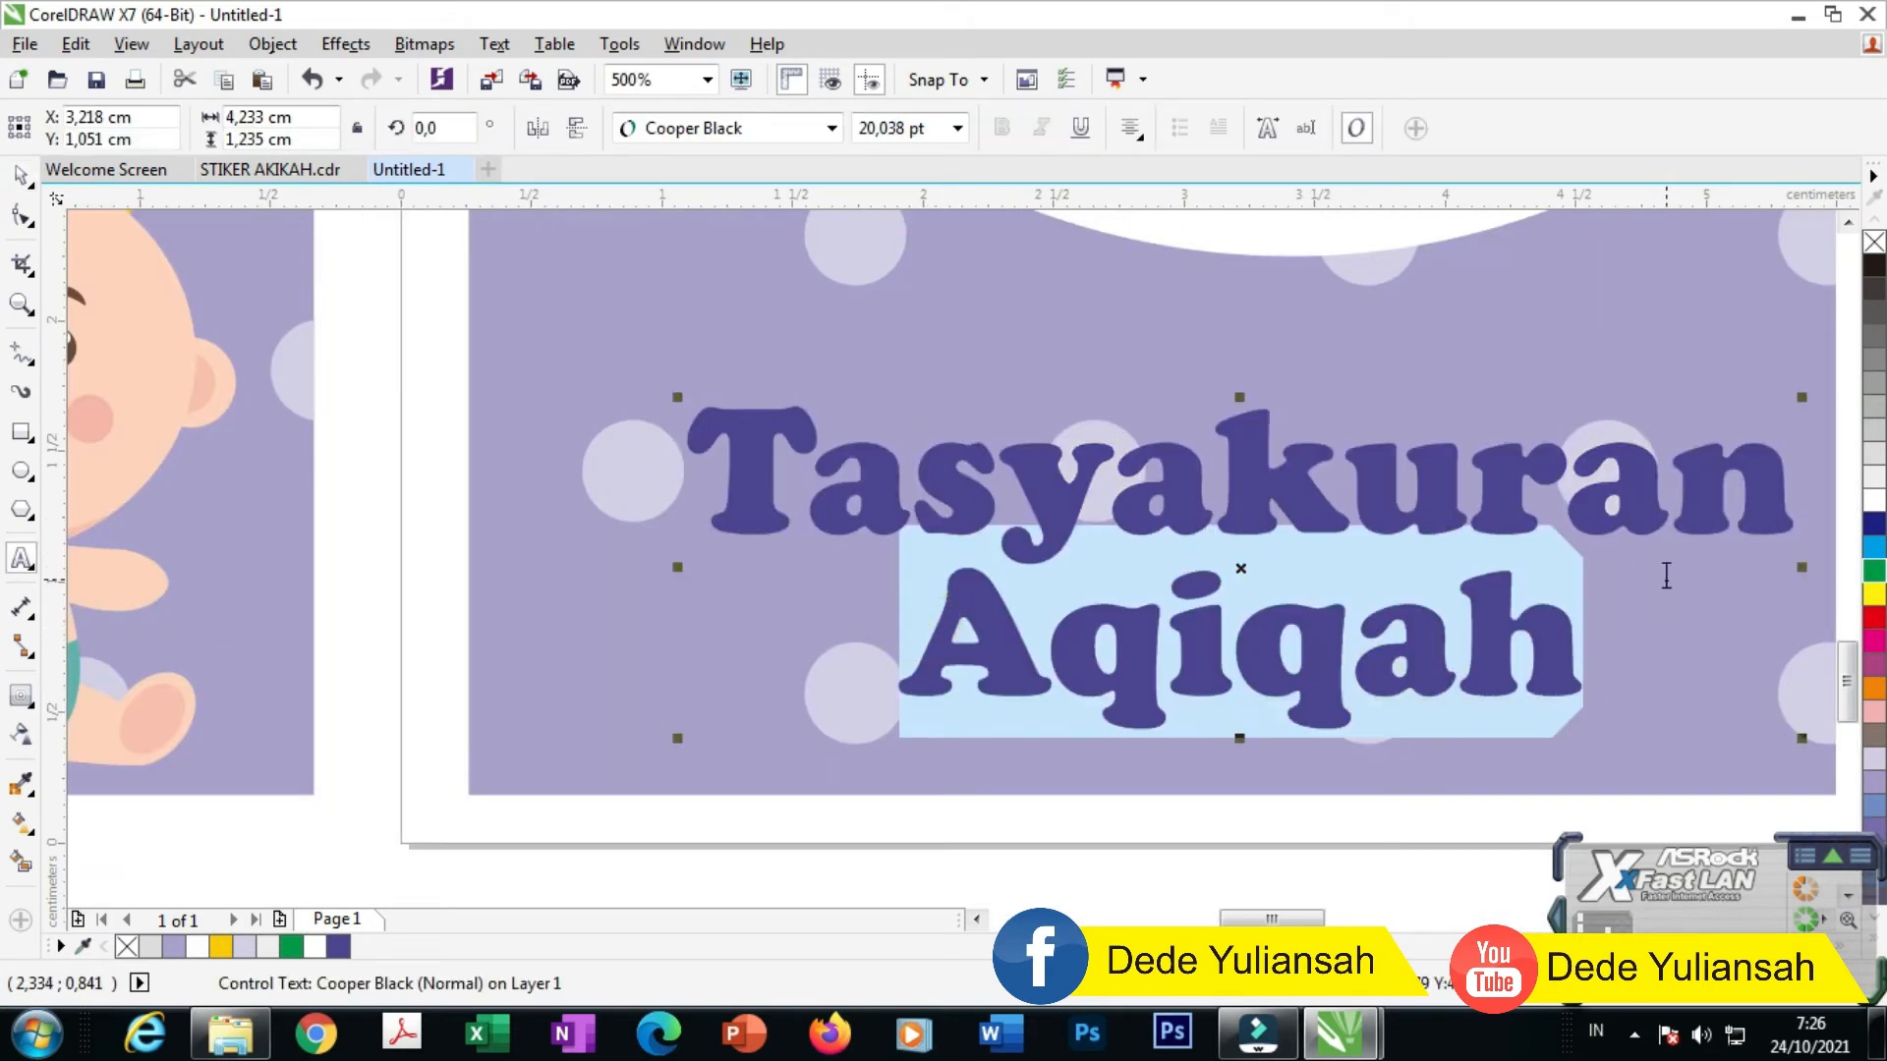
{"action": "type", "text": "Aua"}
{"action": "key", "text": "BackSpace"}
{"action": "key", "text": "BackSpace"}
{"action": "type", "text": "yah & Bunda"}
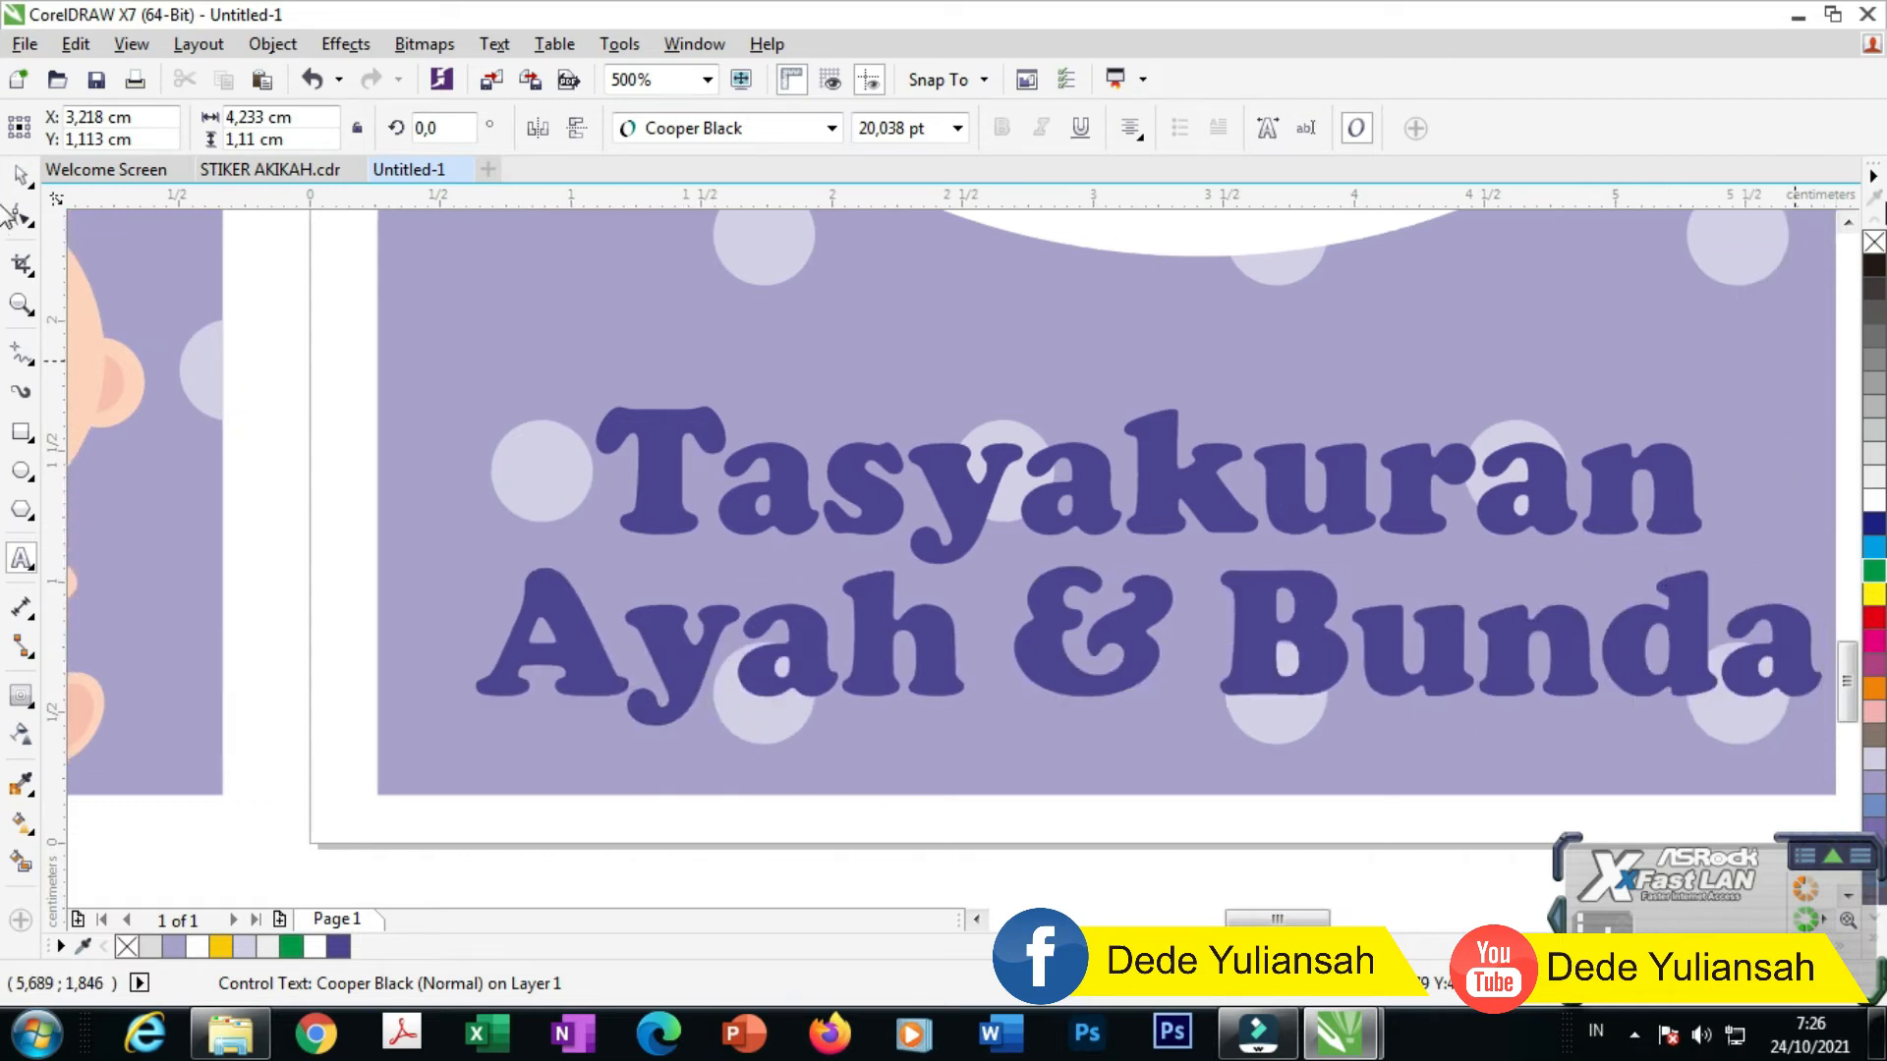
{"action": "scroll", "coordinate": [1137, 385], "scroll_direction": "down", "scroll_amount": 5}
Step: Retype 'Tasyakuran' as 'Kami Yang Berbahagia :' and set both lines to 10 pt
{"action": "left_click_drag", "start_coordinate": [1132, 396], "coordinate": [1372, 391]}
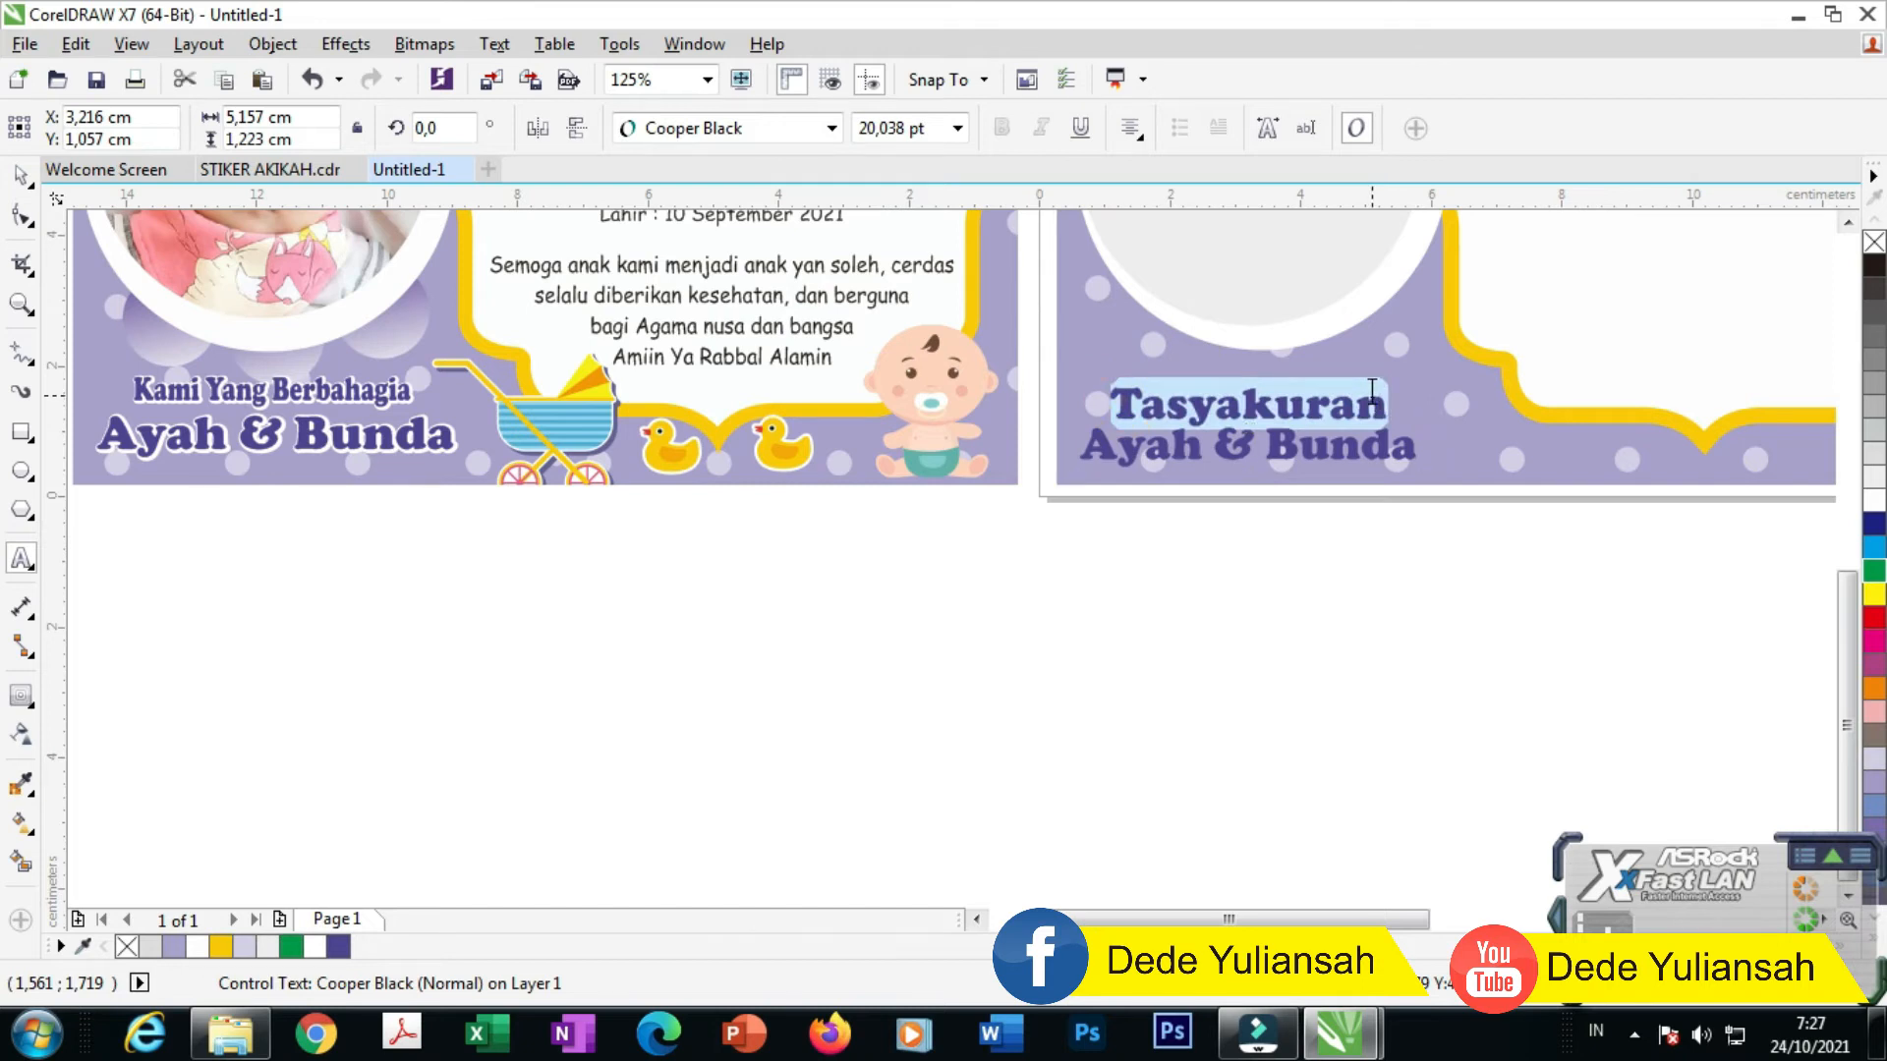
{"action": "type", "text": "Kami Ya"}
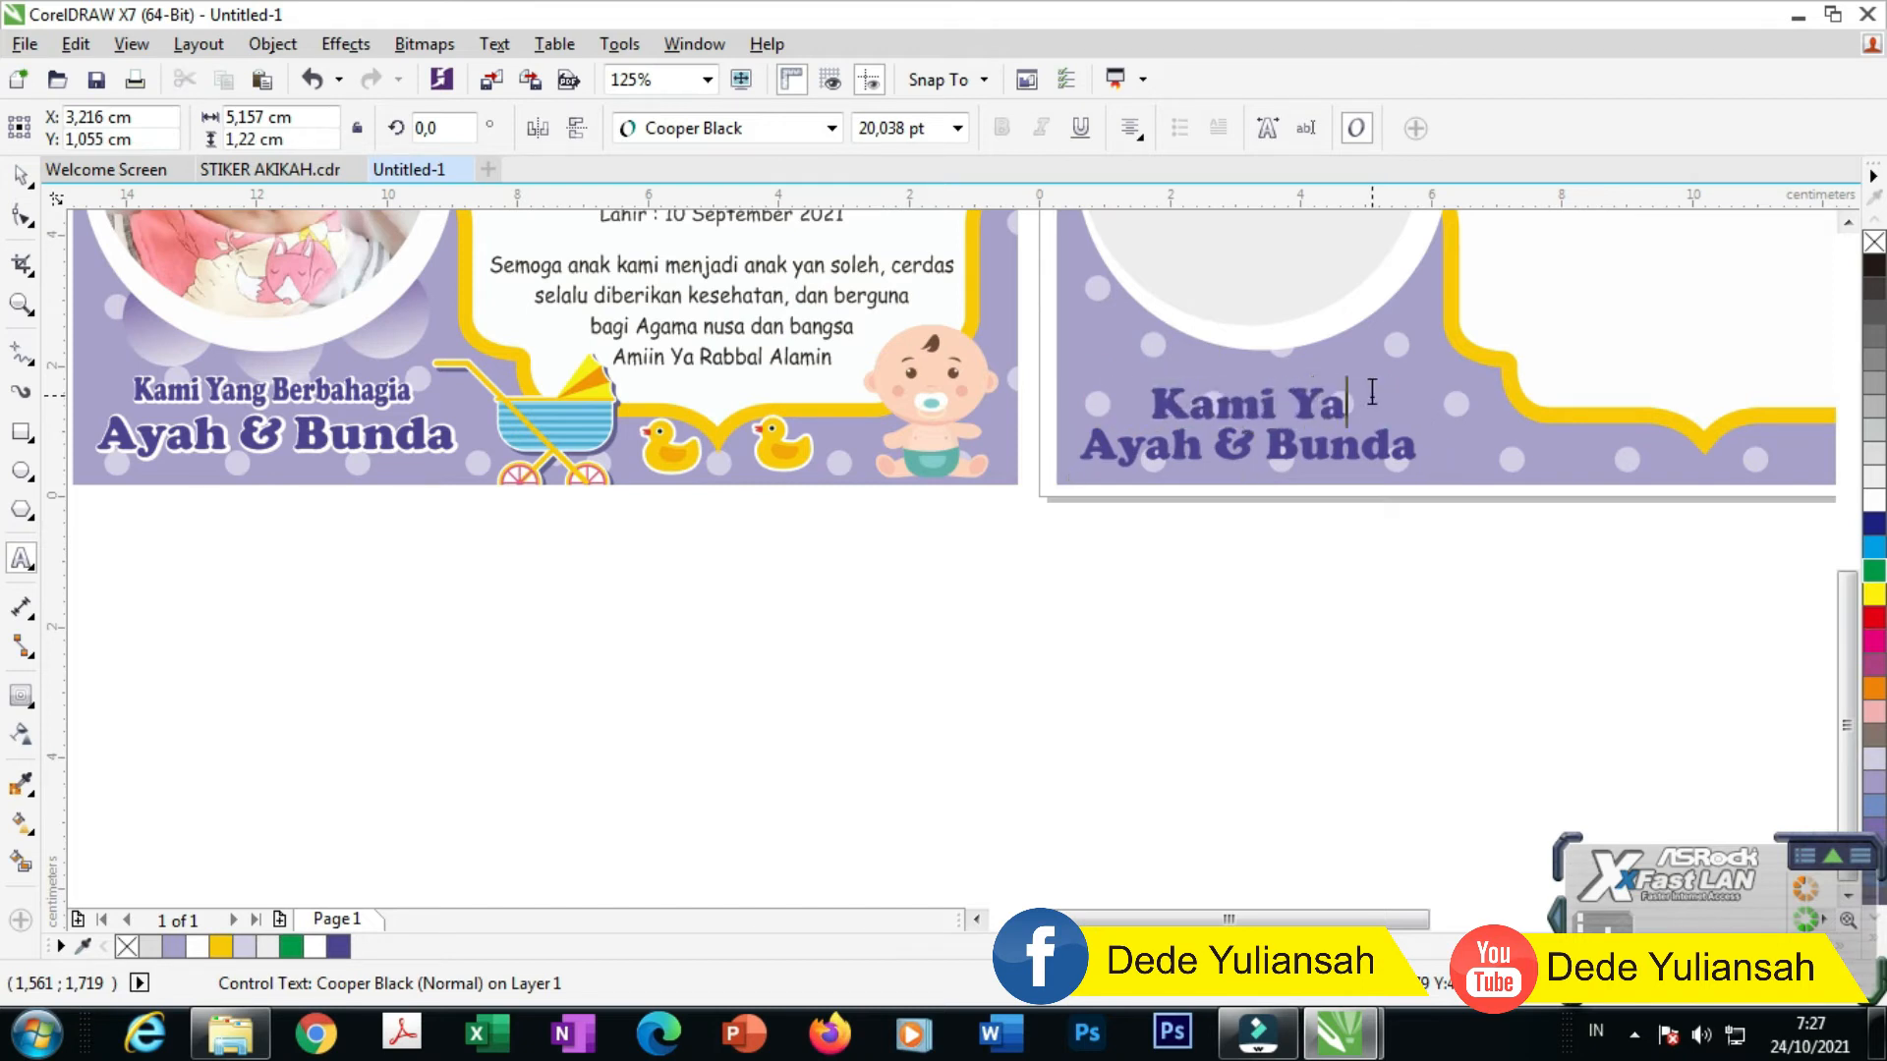
{"action": "type", "text": "ng Berb"}
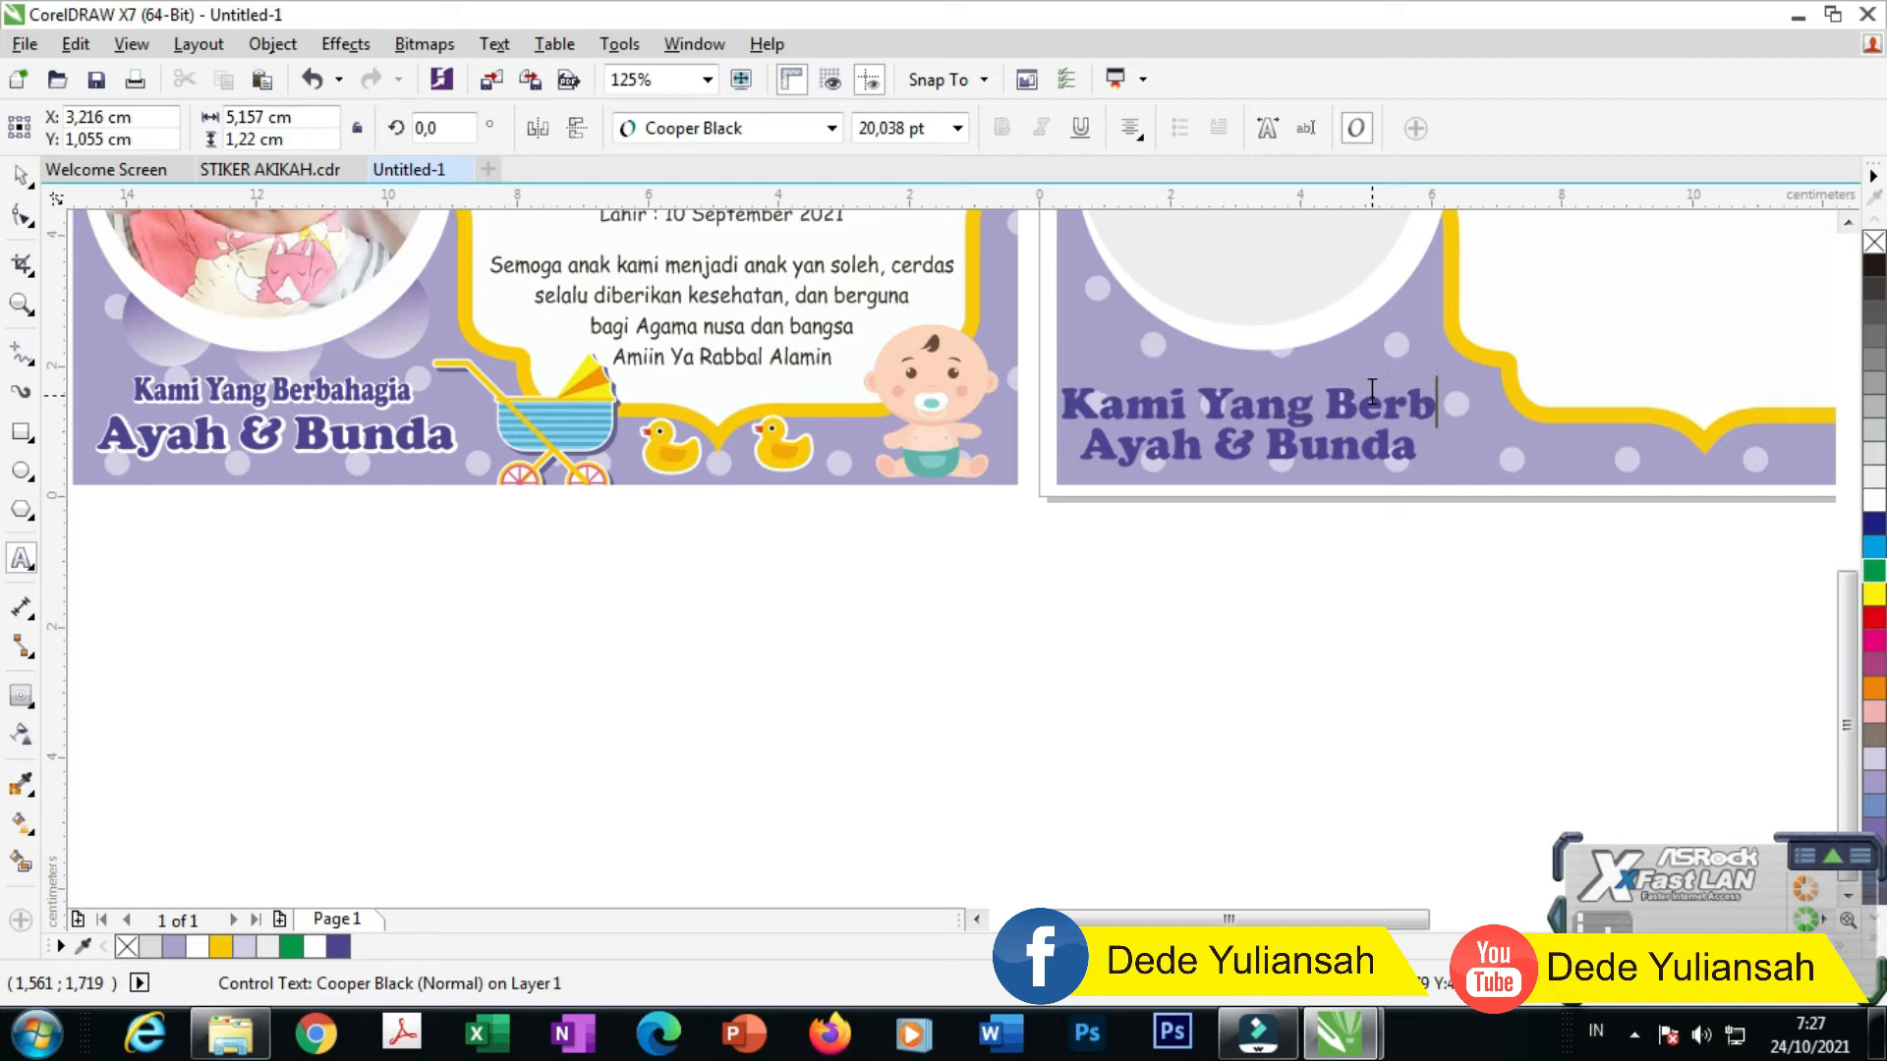
{"action": "type", "text": "ahagia :"}
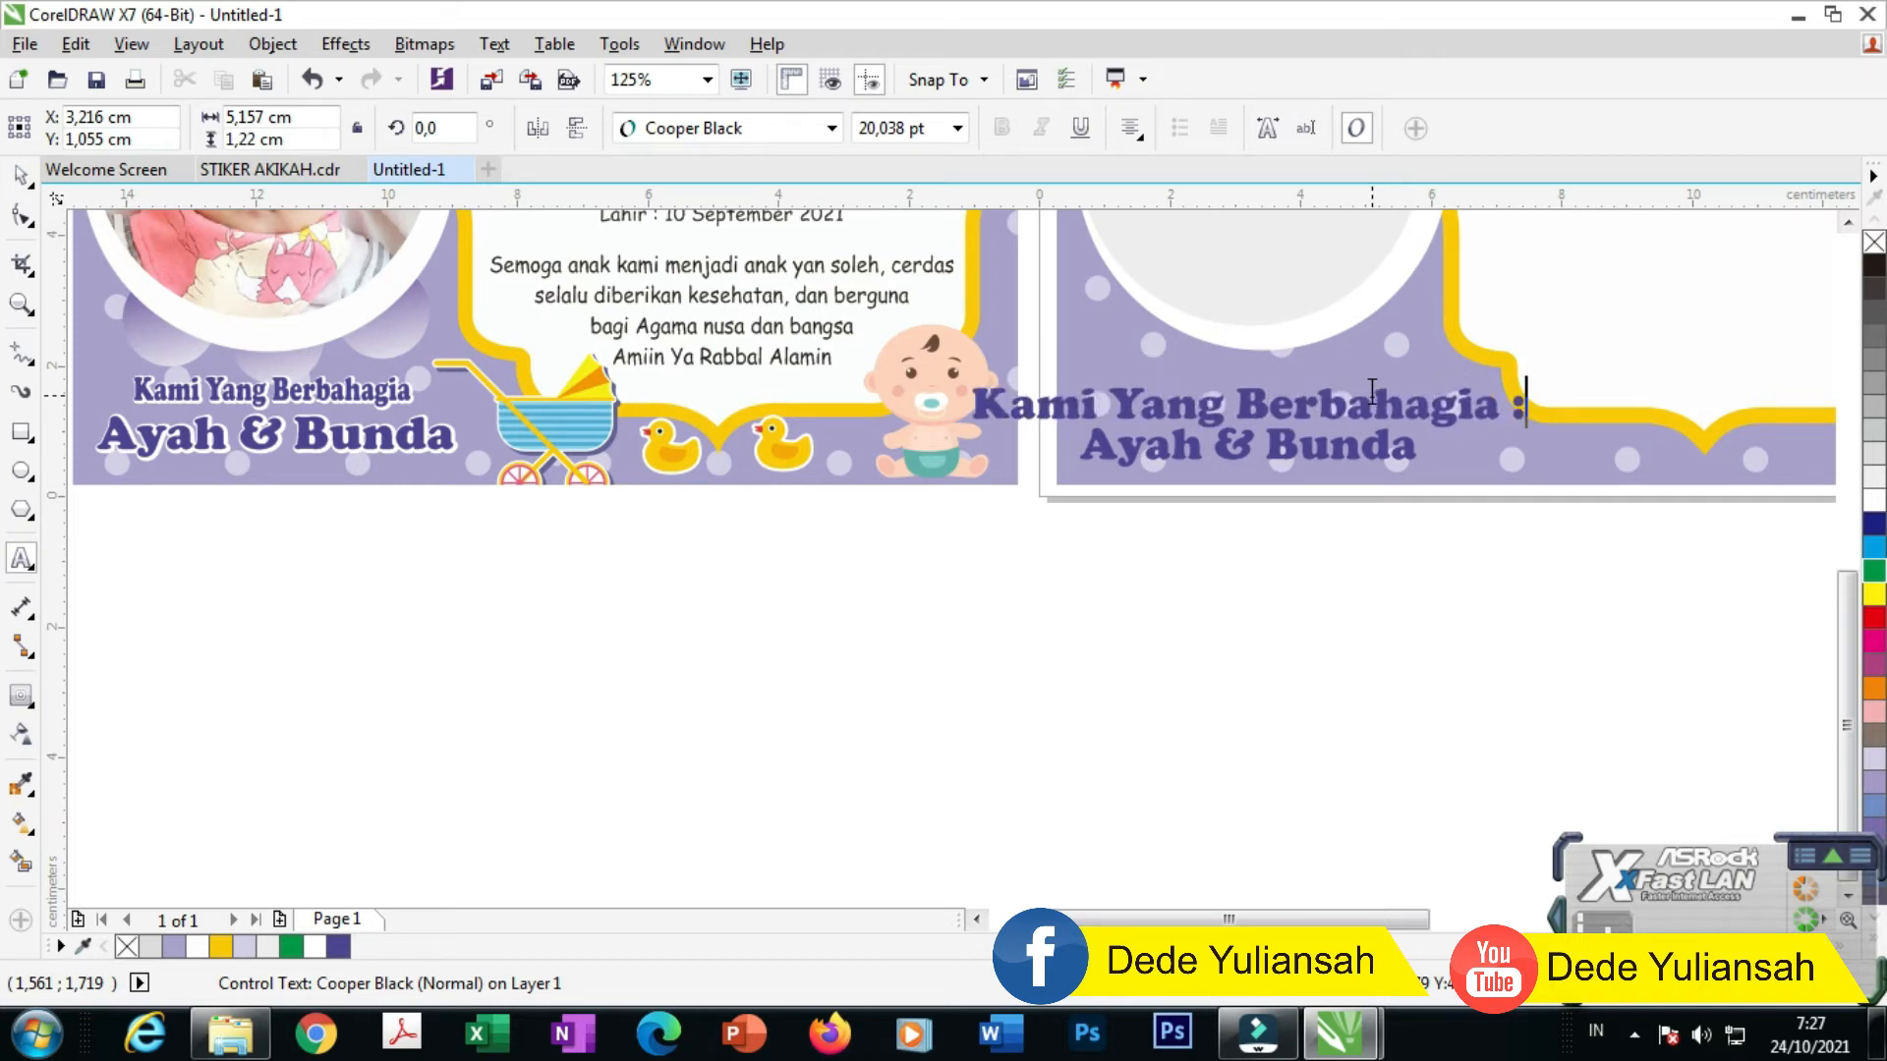
{"action": "left_click_drag", "start_coordinate": [973, 399], "coordinate": [1532, 430]}
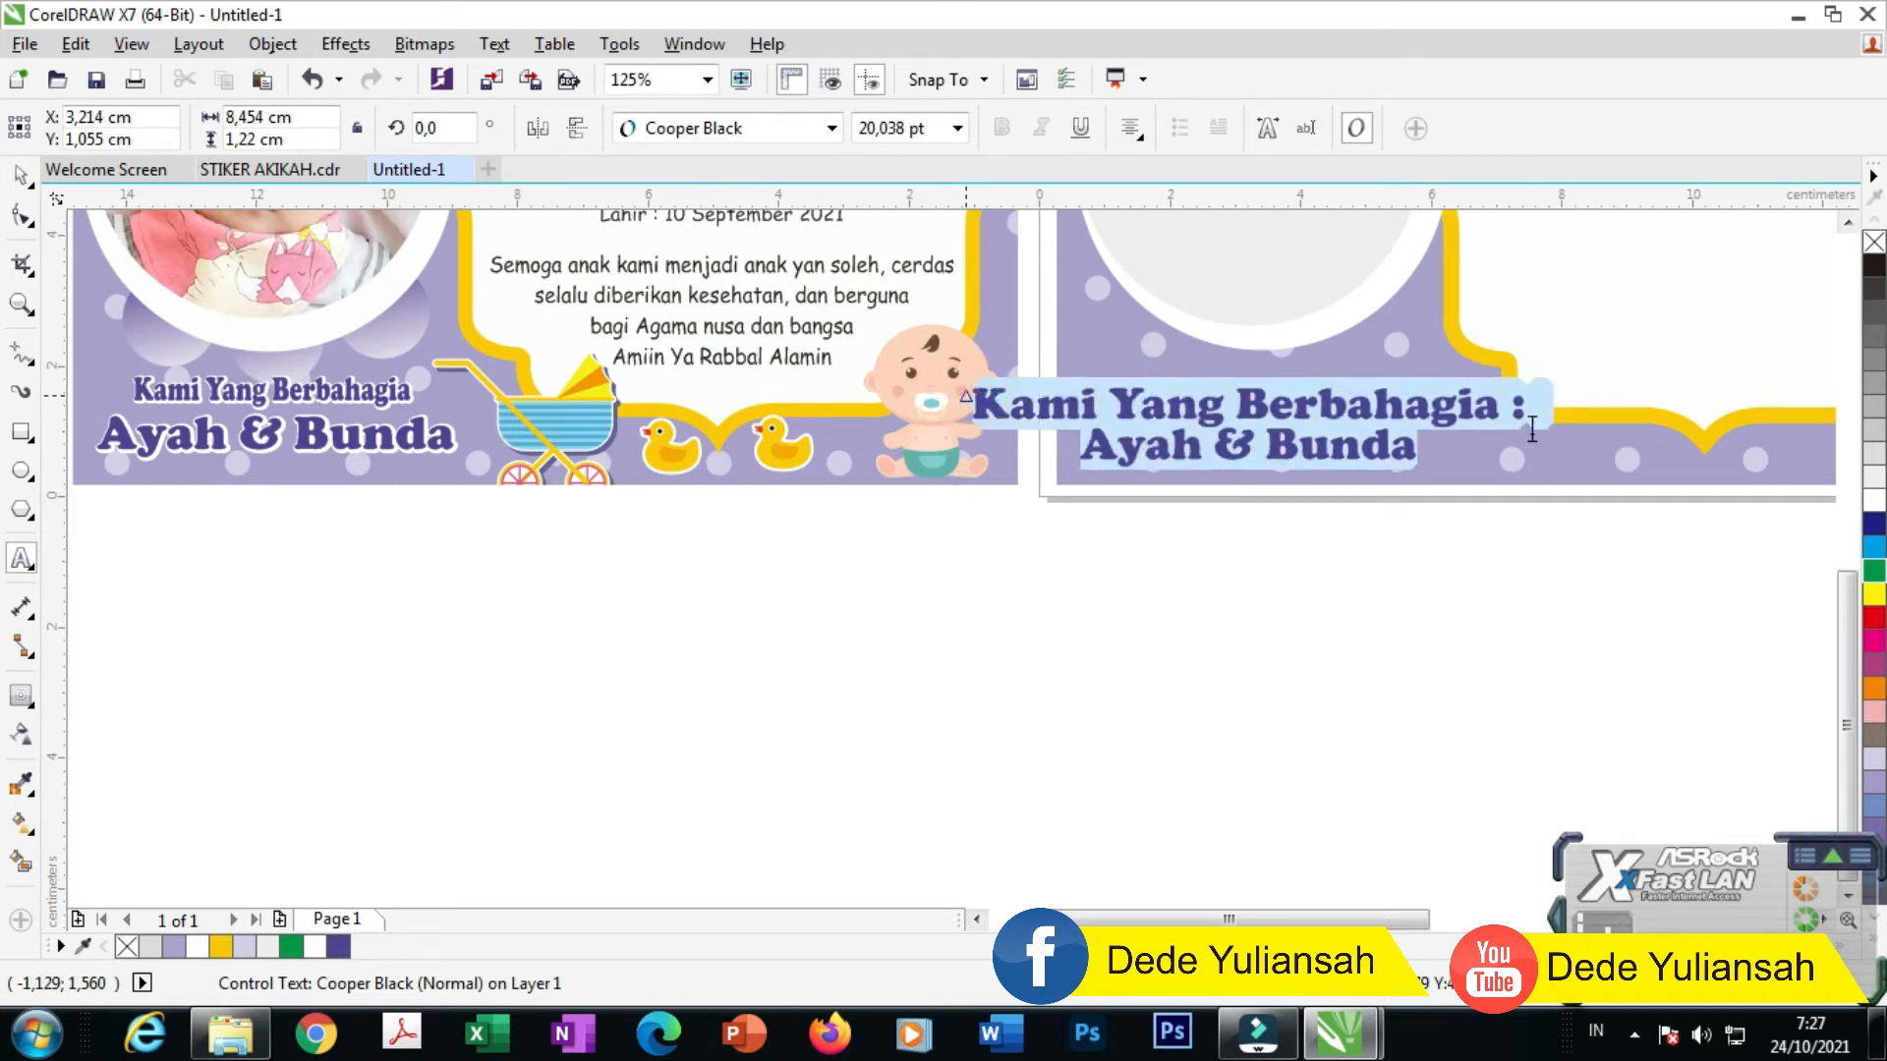
{"action": "left_click", "coordinate": [957, 128]}
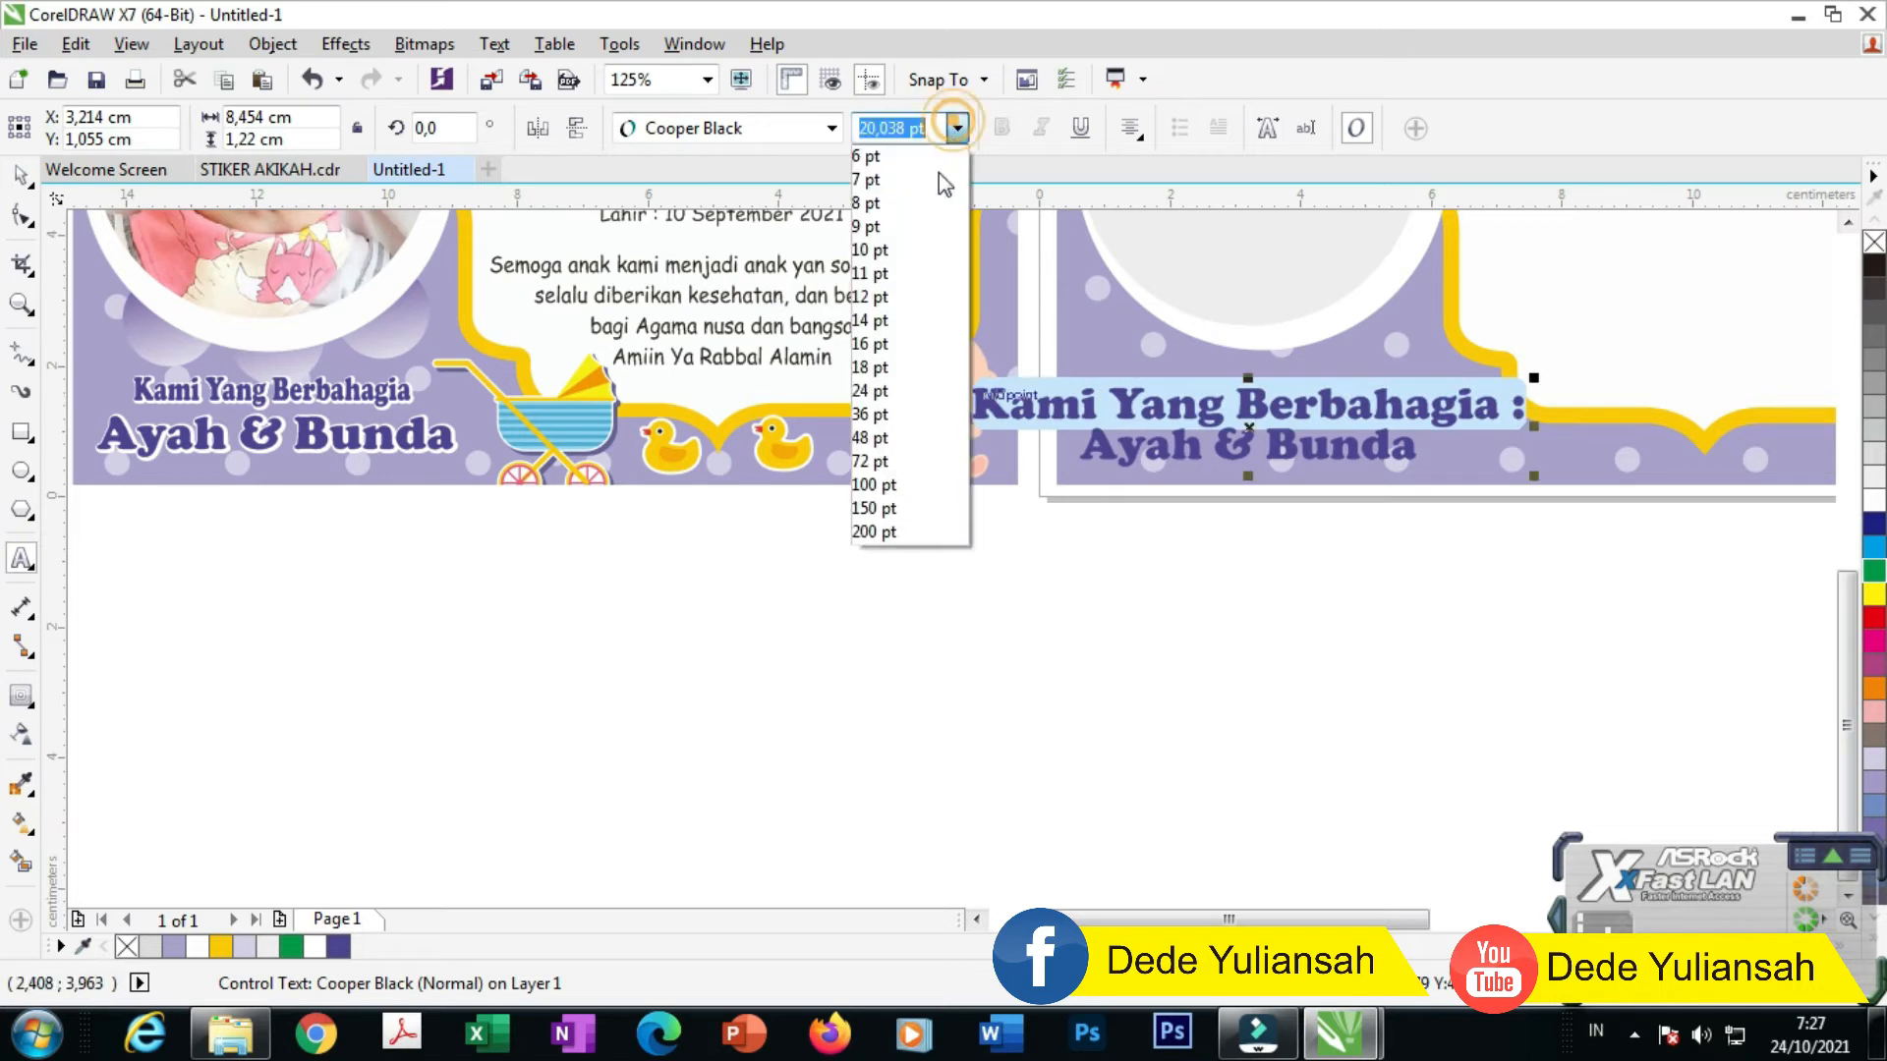
{"action": "left_click", "coordinate": [870, 250]}
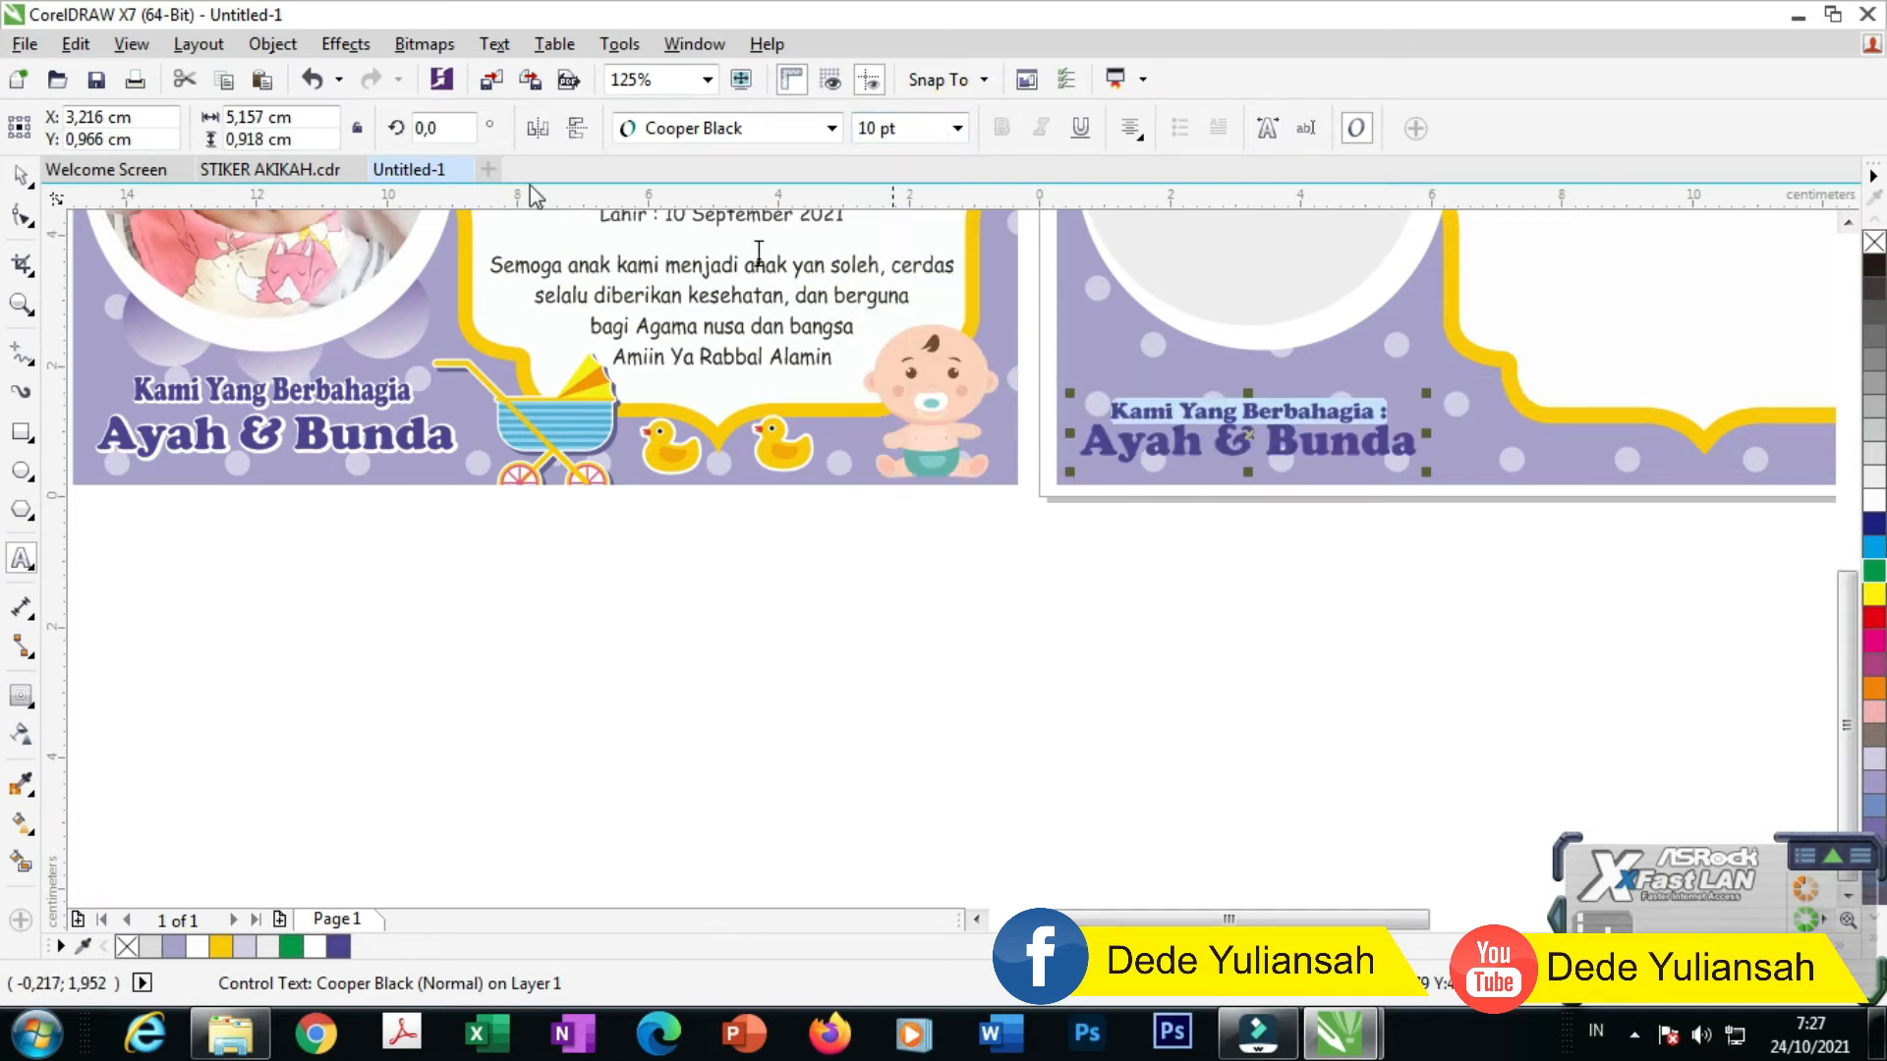
{"action": "left_click", "coordinate": [22, 175]}
Step: Scale the text block to about 109%, widen its line spacing, and move it higher
{"action": "left_click_drag", "start_coordinate": [1428, 397], "coordinate": [1458, 387]}
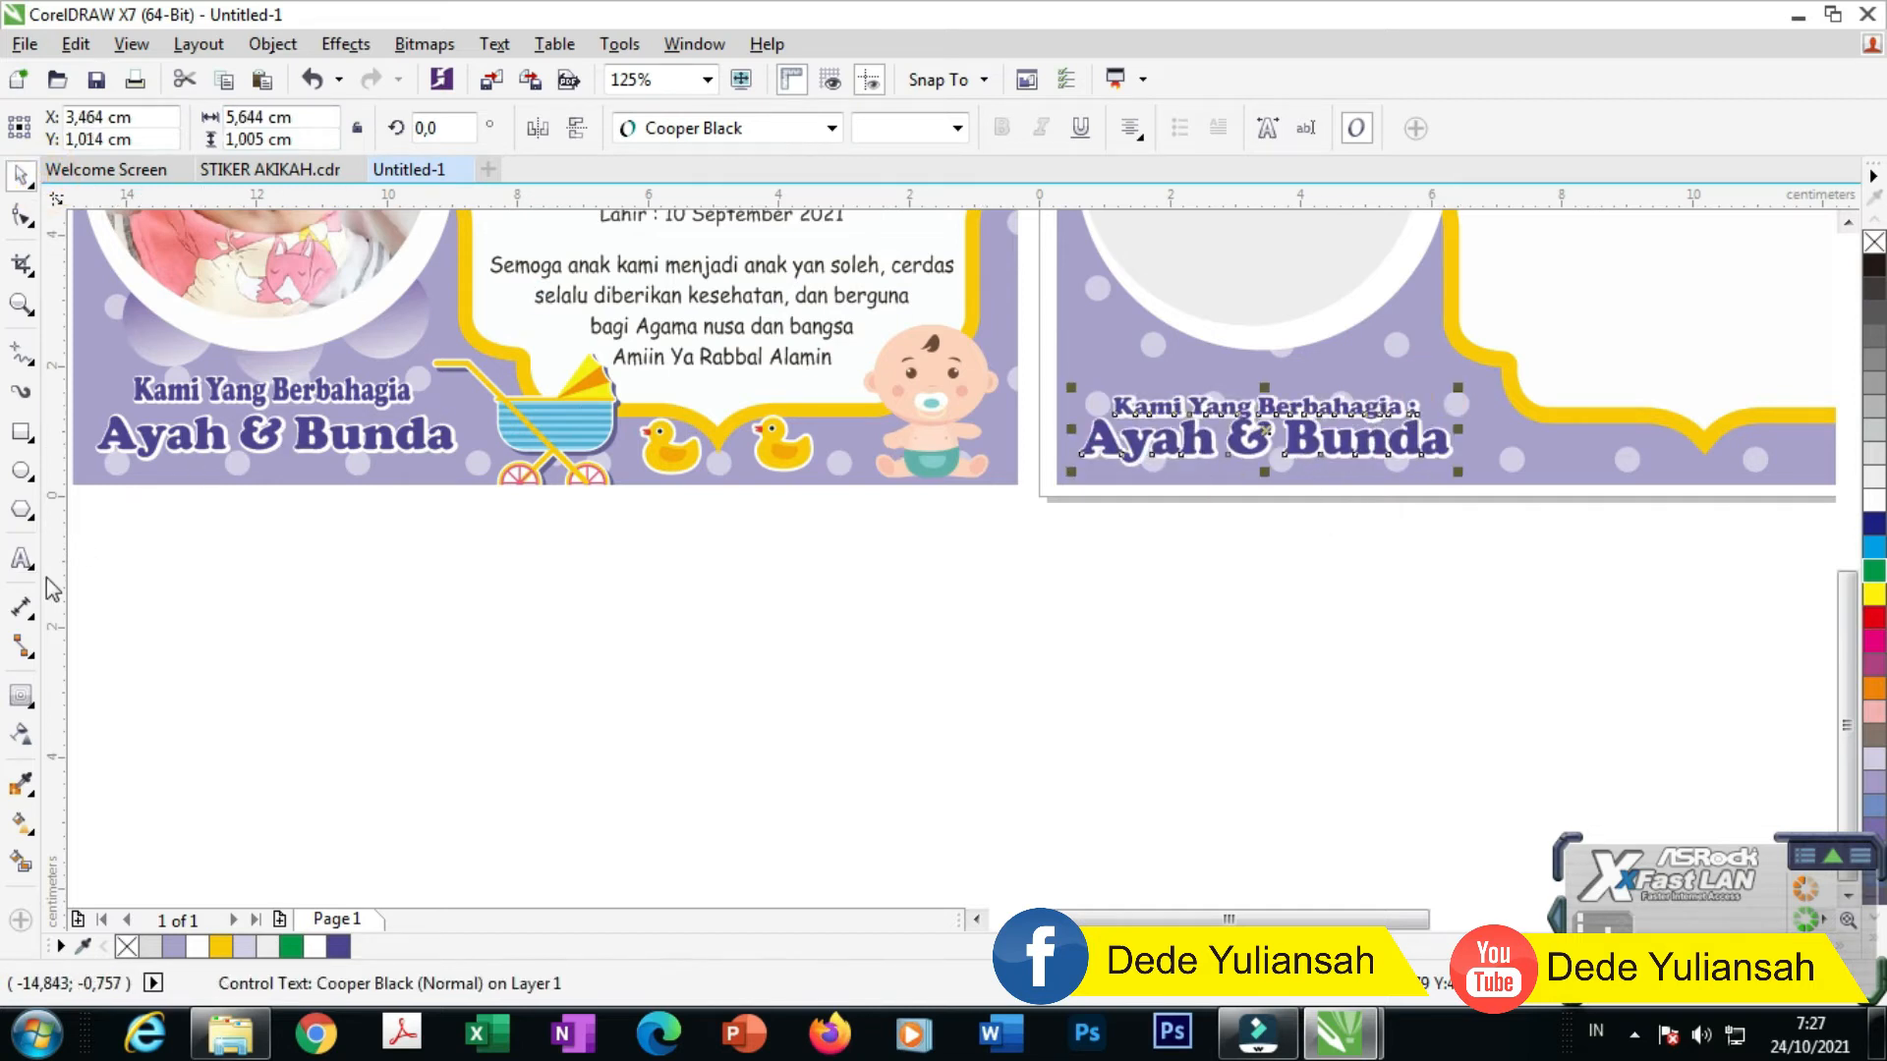
{"action": "left_click", "coordinate": [22, 214]}
{"action": "scroll", "coordinate": [1130, 478], "scroll_direction": "up", "scroll_amount": 2}
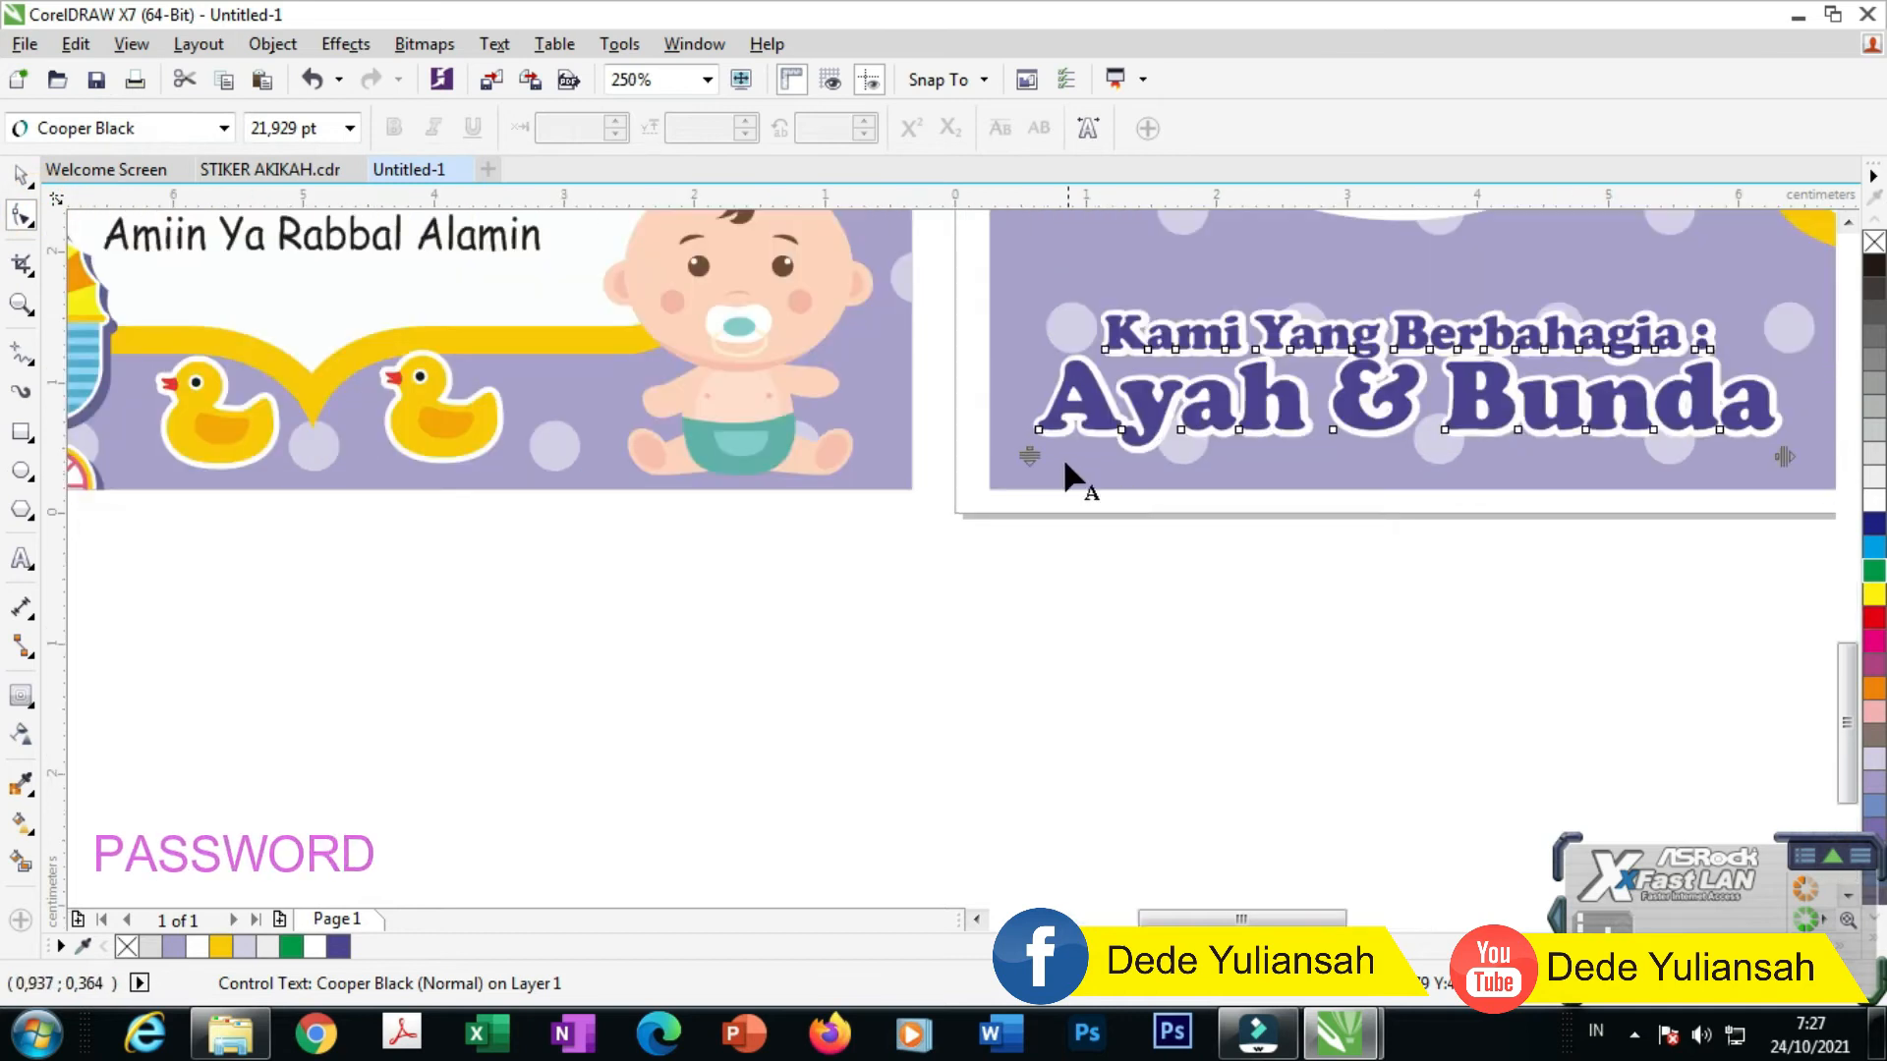
{"action": "left_click_drag", "start_coordinate": [1025, 455], "coordinate": [1025, 475]}
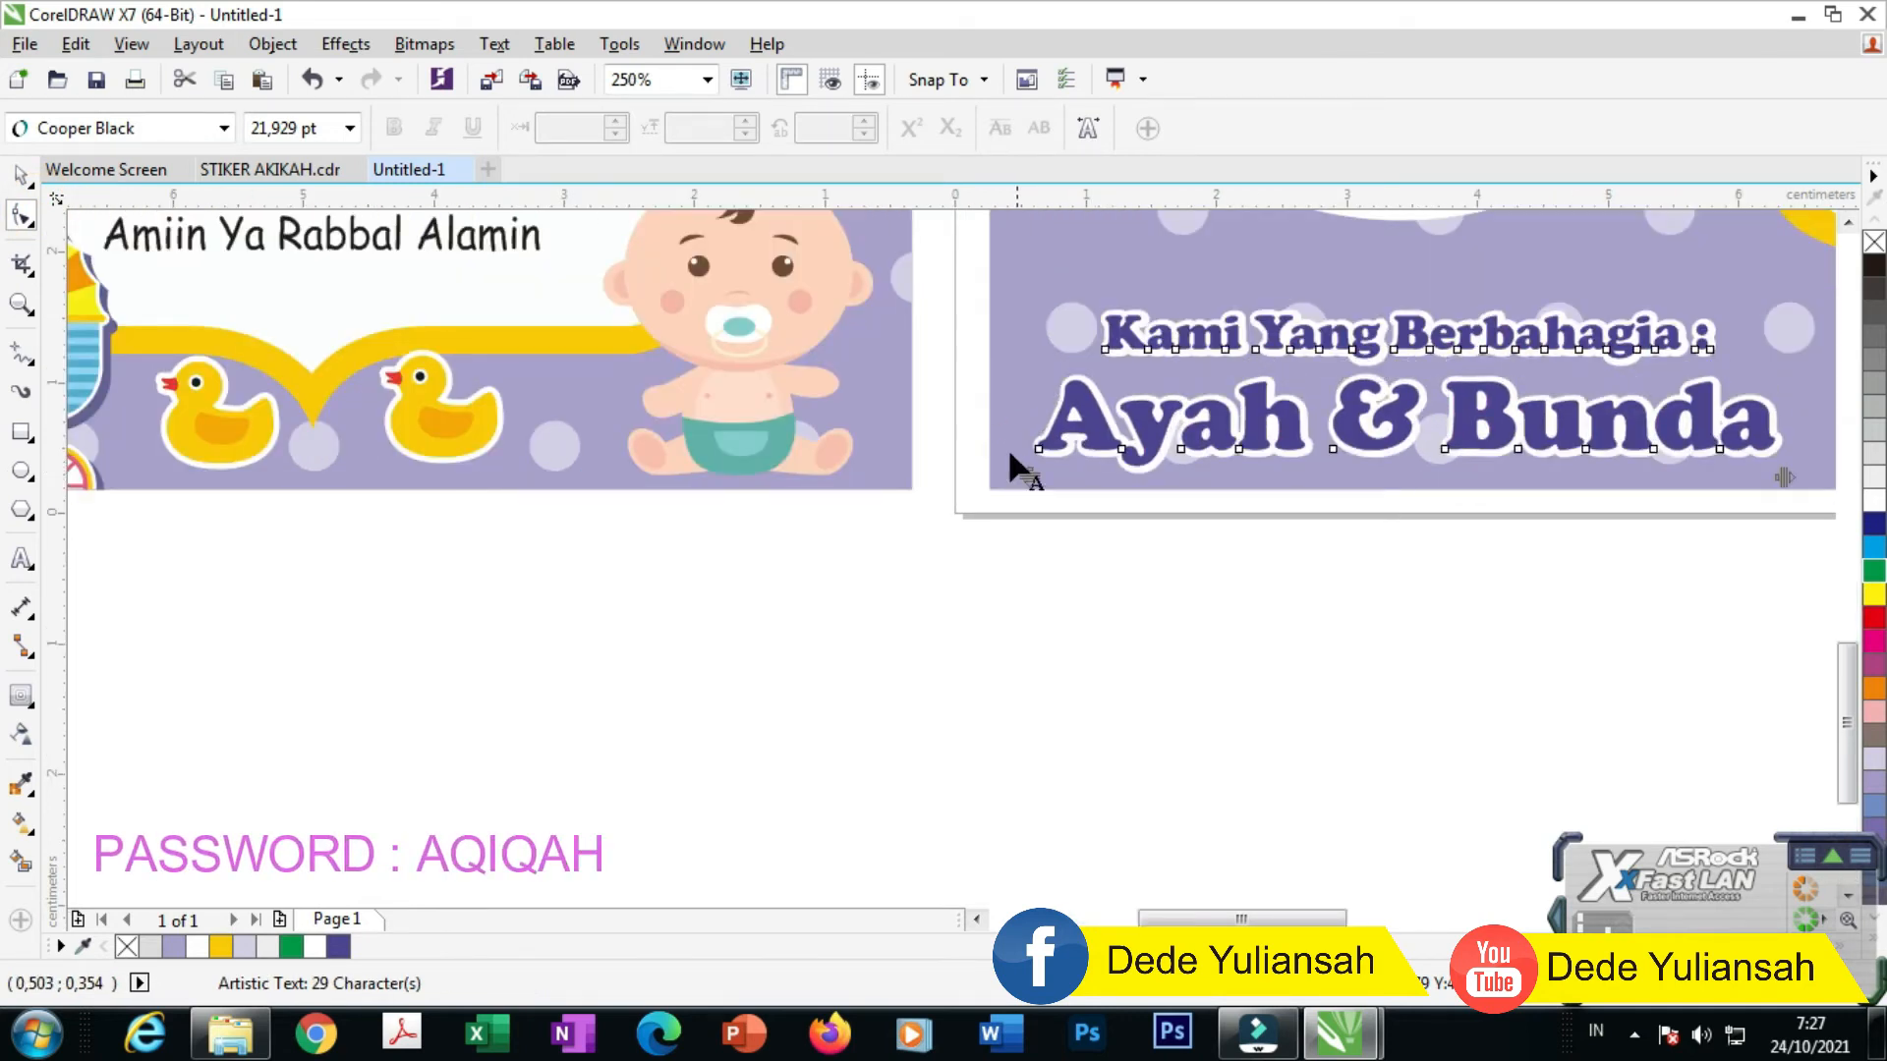
{"action": "left_click", "coordinate": [21, 175]}
{"action": "left_click", "coordinate": [1420, 329]}
{"action": "left_click_drag", "start_coordinate": [1420, 329], "coordinate": [1415, 308]}
{"action": "scroll", "coordinate": [1224, 440], "scroll_direction": "down", "scroll_amount": 2}
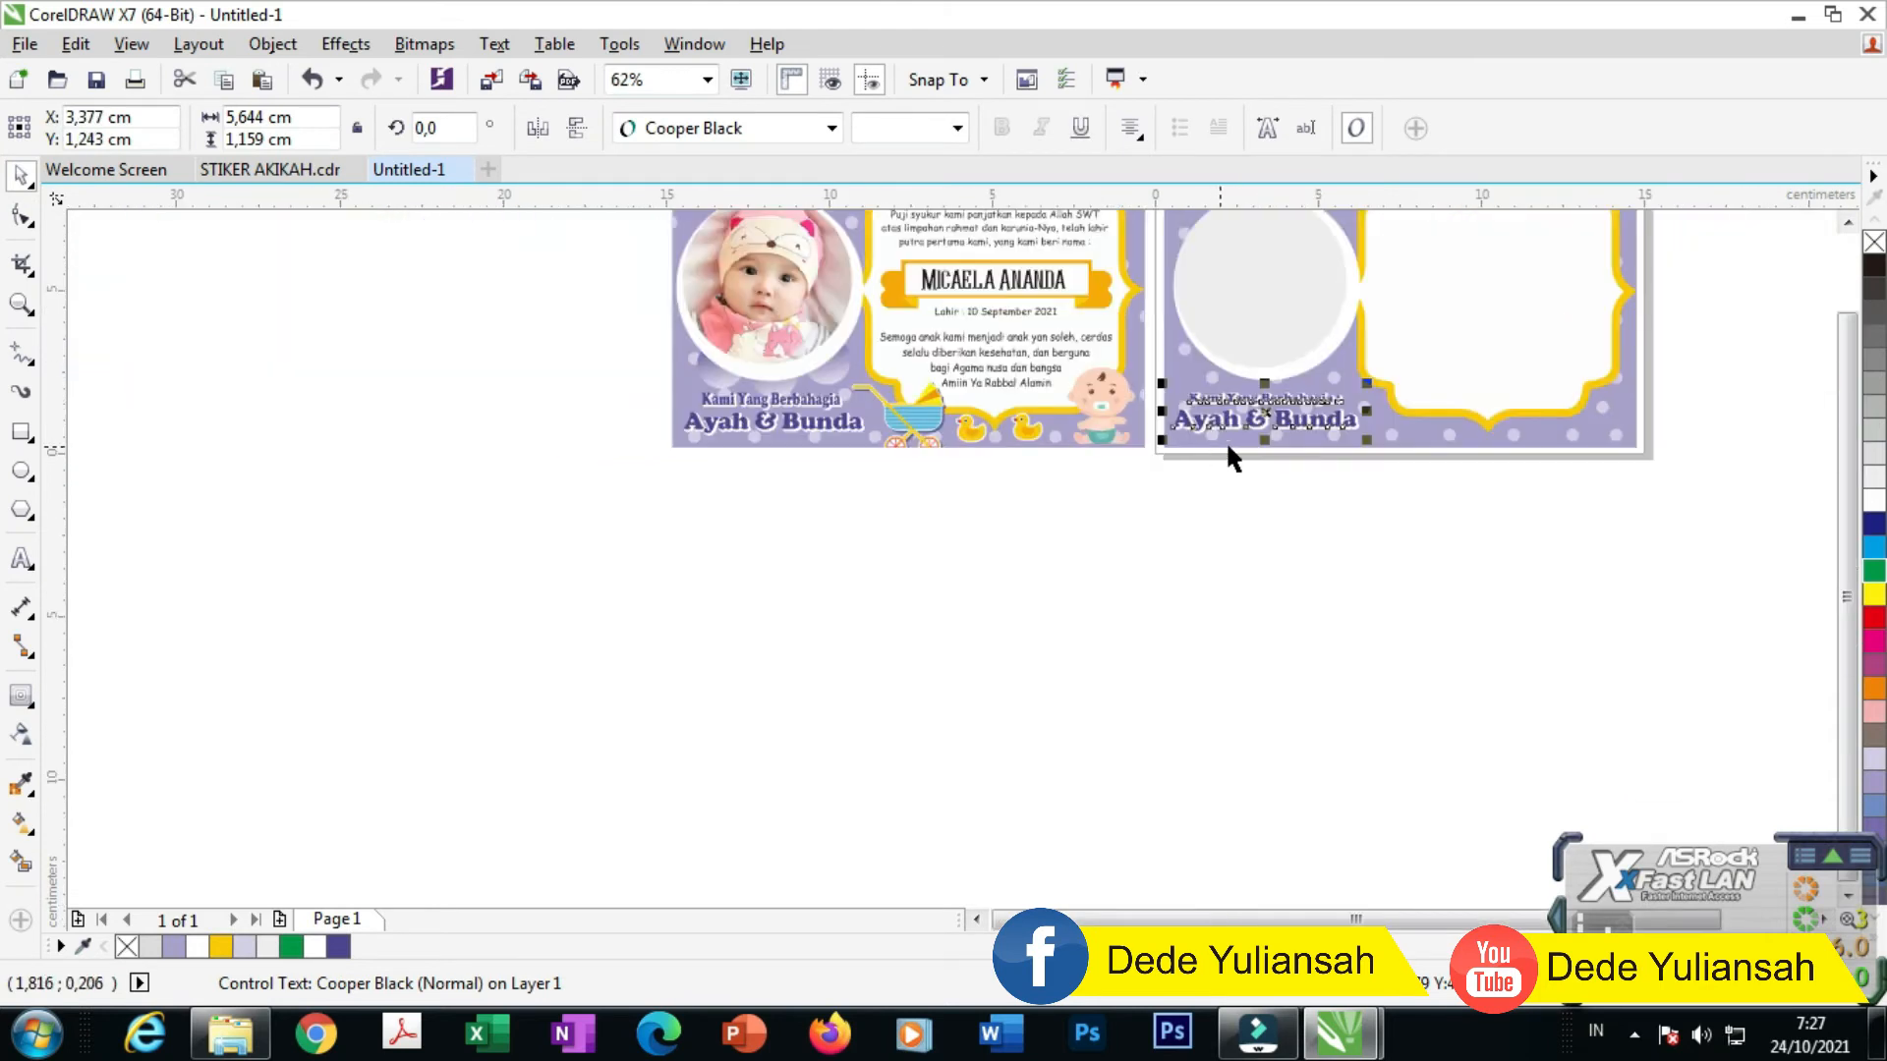
Step: Type a capital 'B' inside the grey photo circle
{"action": "scroll", "coordinate": [1315, 401], "scroll_direction": "up", "scroll_amount": 1}
{"action": "scroll", "coordinate": [1110, 501], "scroll_direction": "down", "scroll_amount": 1}
{"action": "left_click", "coordinate": [1183, 621]}
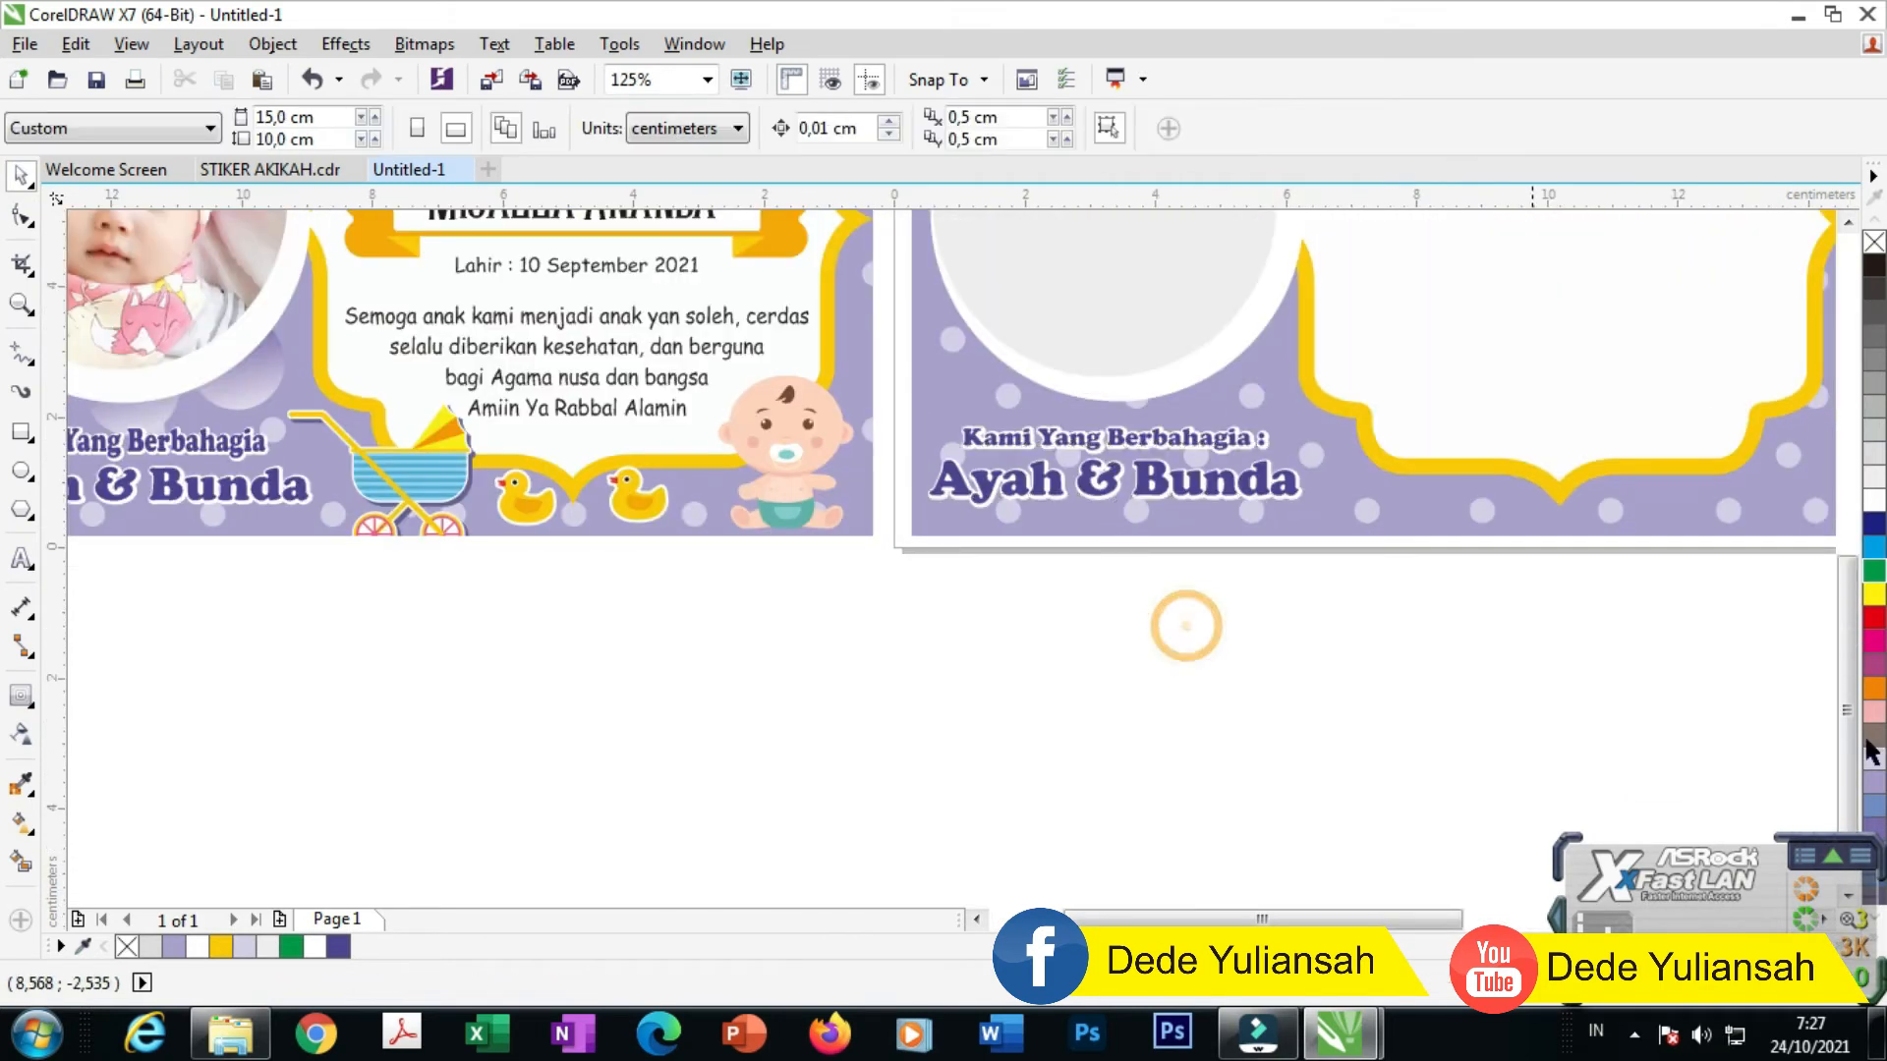
{"action": "scroll", "coordinate": [1258, 519], "scroll_direction": "down", "scroll_amount": 1}
{"action": "scroll", "coordinate": [1071, 640], "scroll_direction": "down", "scroll_amount": 1}
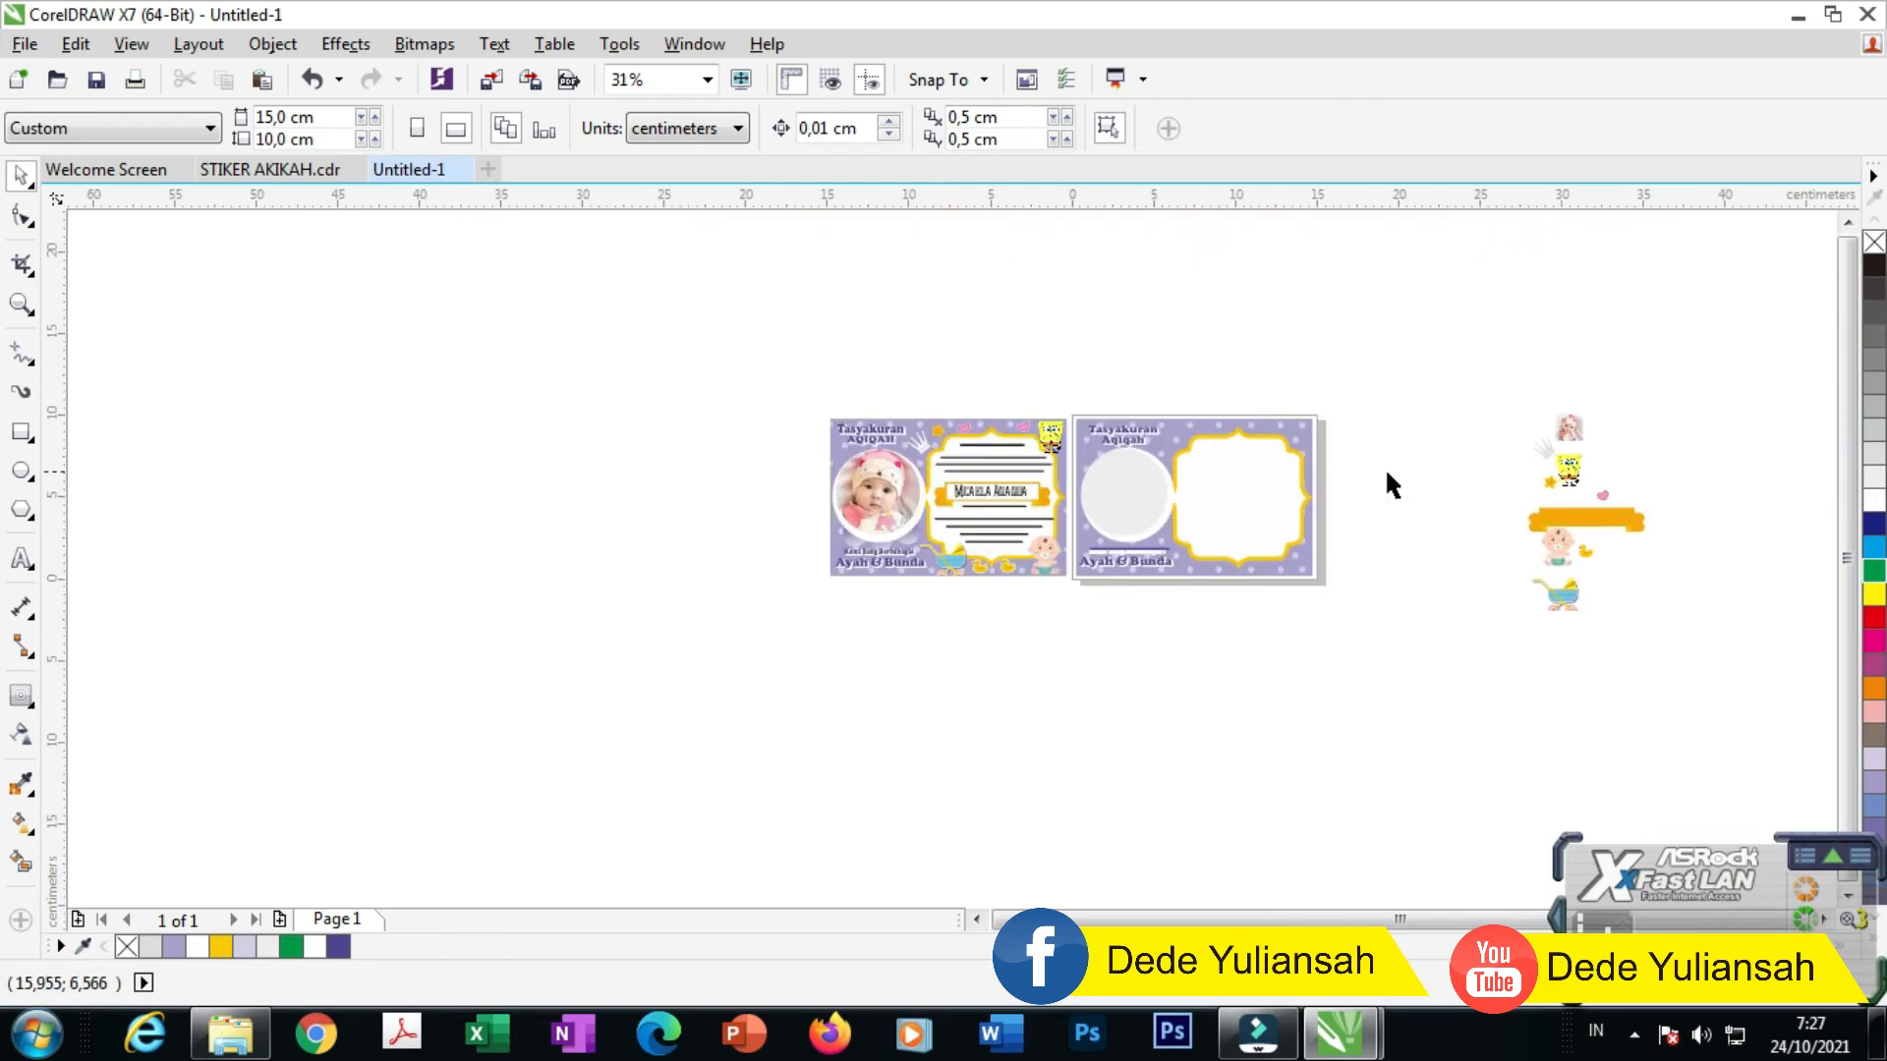
{"action": "scroll", "coordinate": [1434, 457], "scroll_direction": "up", "scroll_amount": 1}
{"action": "left_click", "coordinate": [1305, 460]}
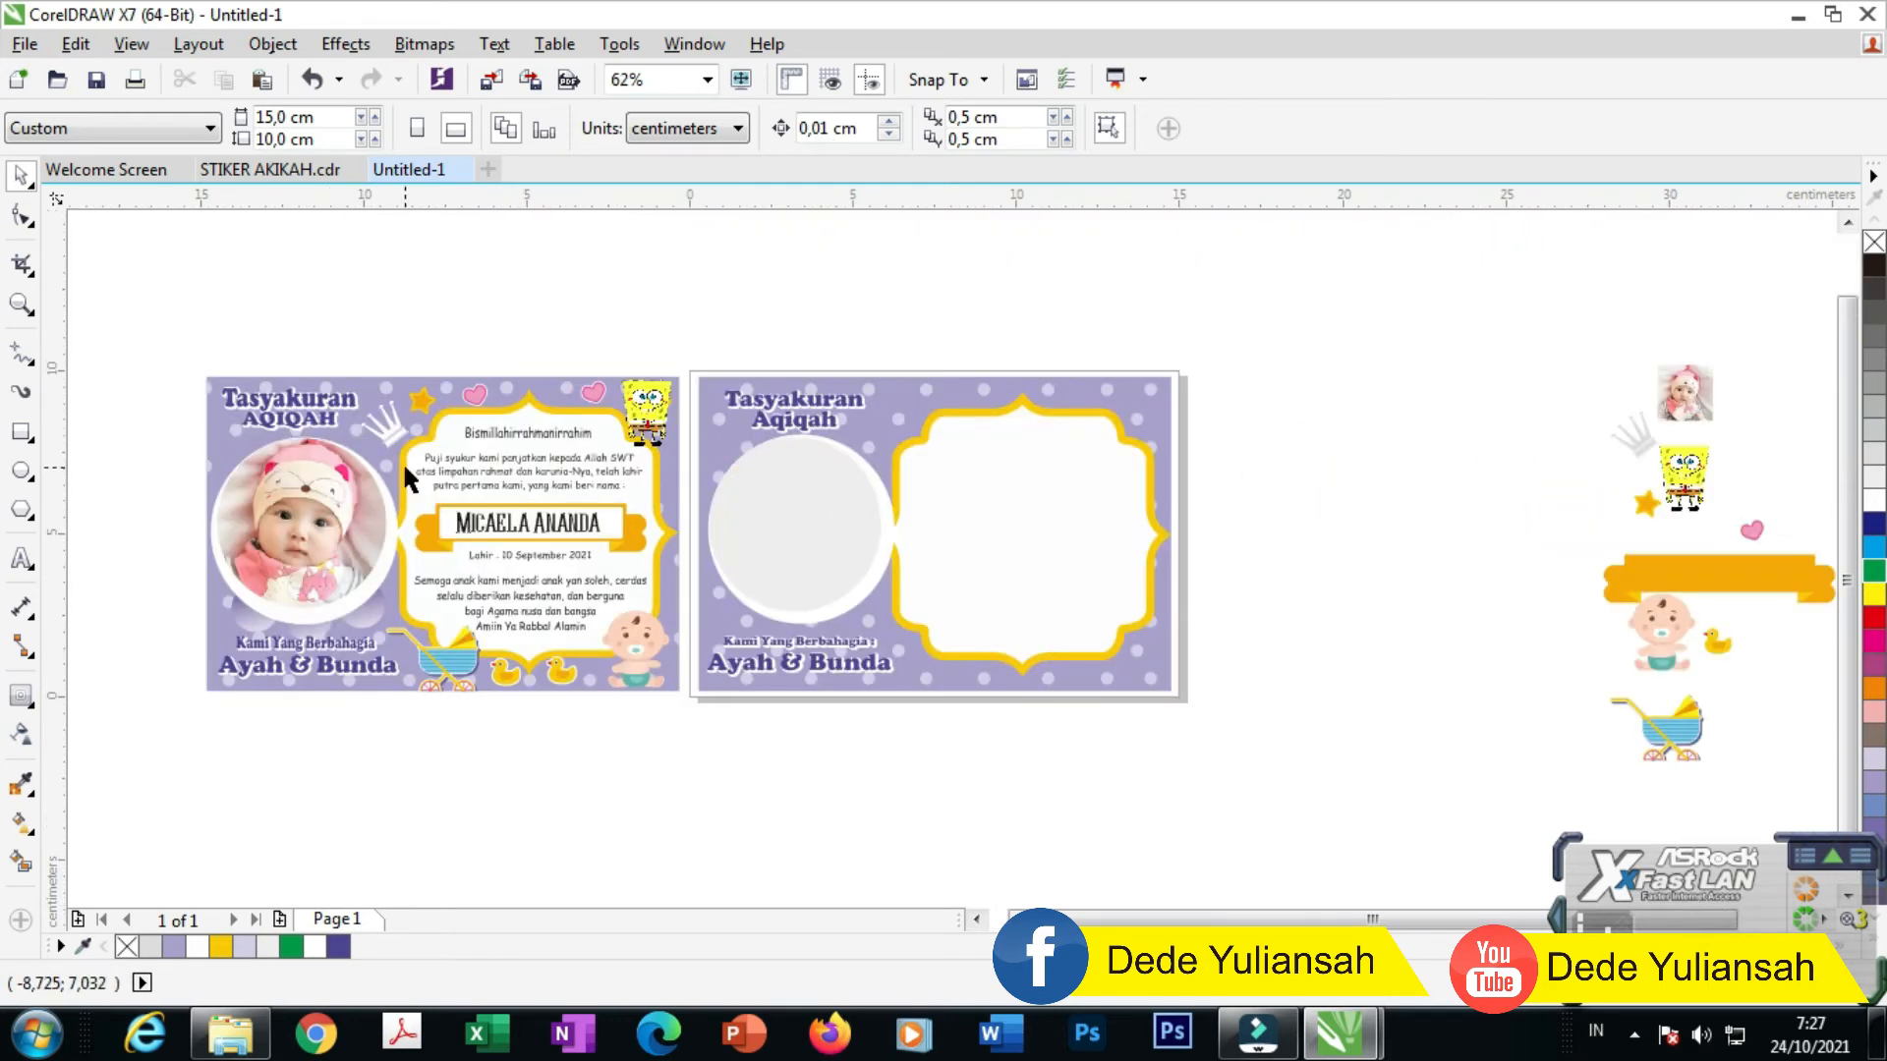
{"action": "scroll", "coordinate": [279, 462], "scroll_direction": "up", "scroll_amount": 1}
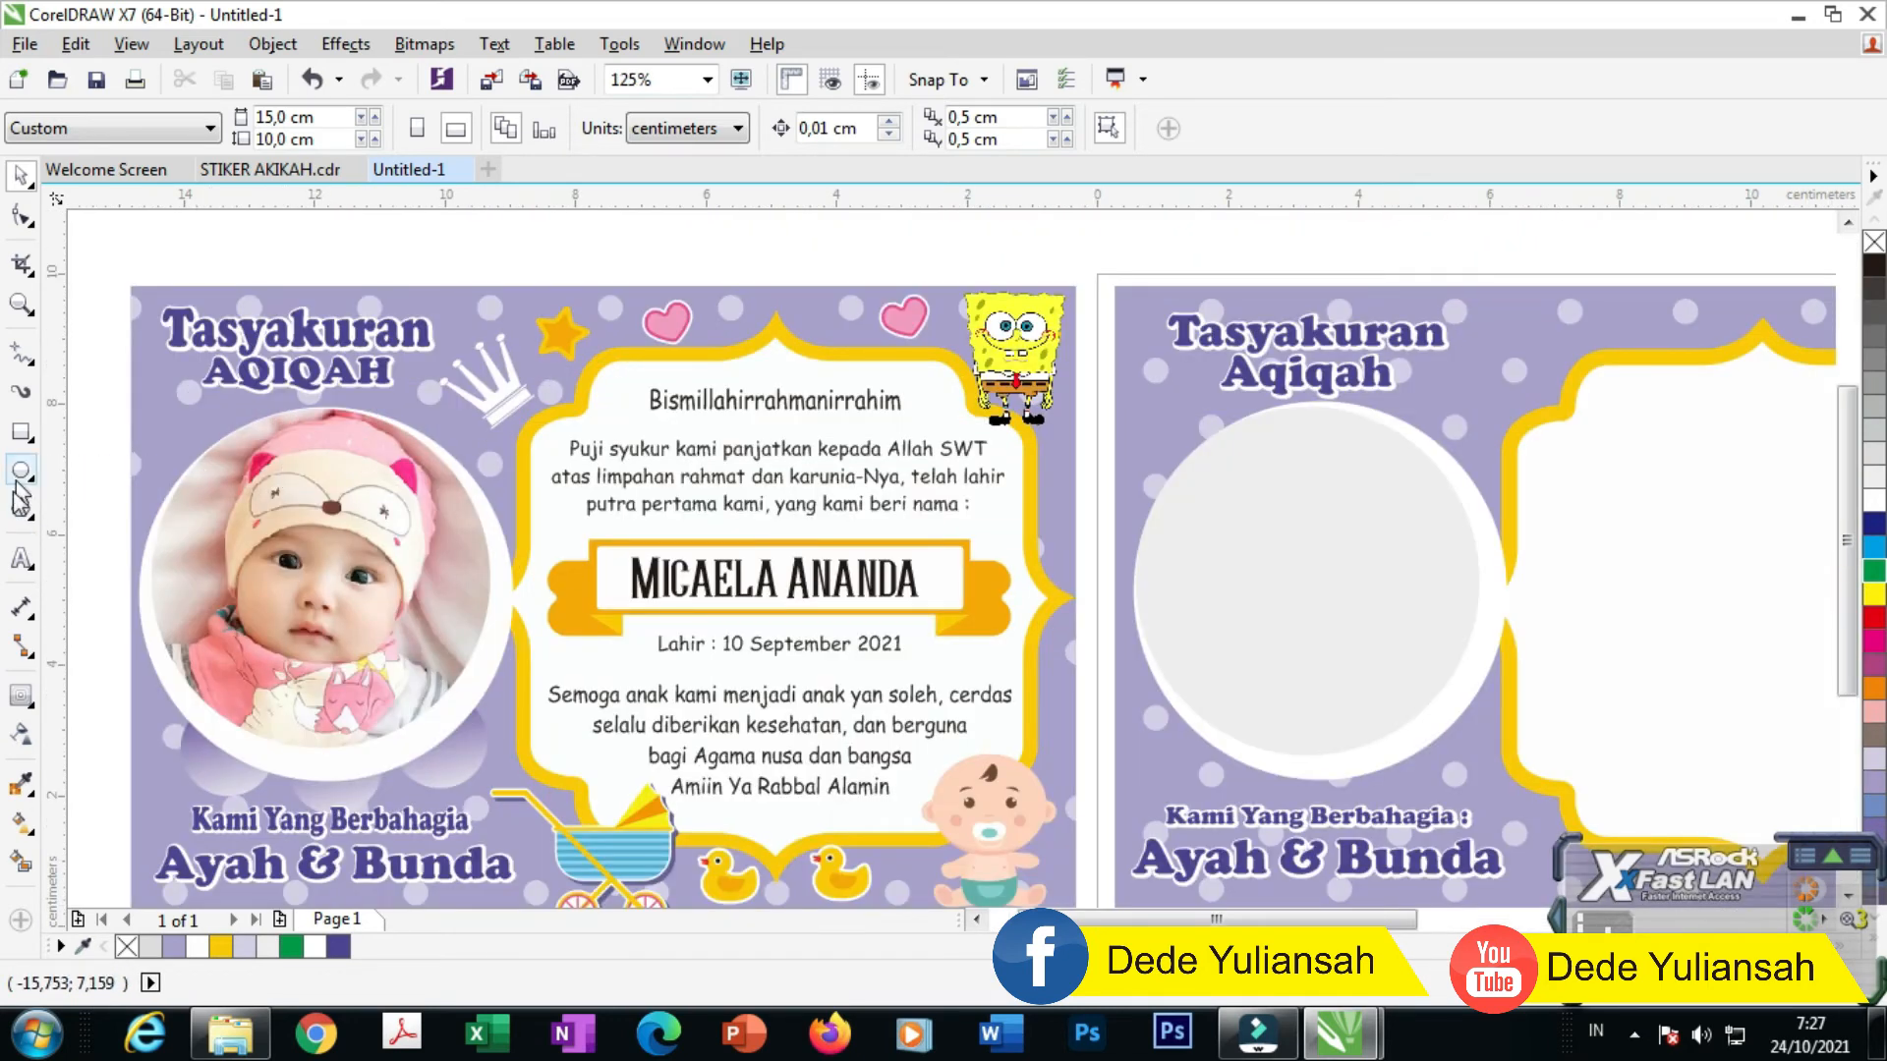
{"action": "left_click", "coordinate": [21, 559]}
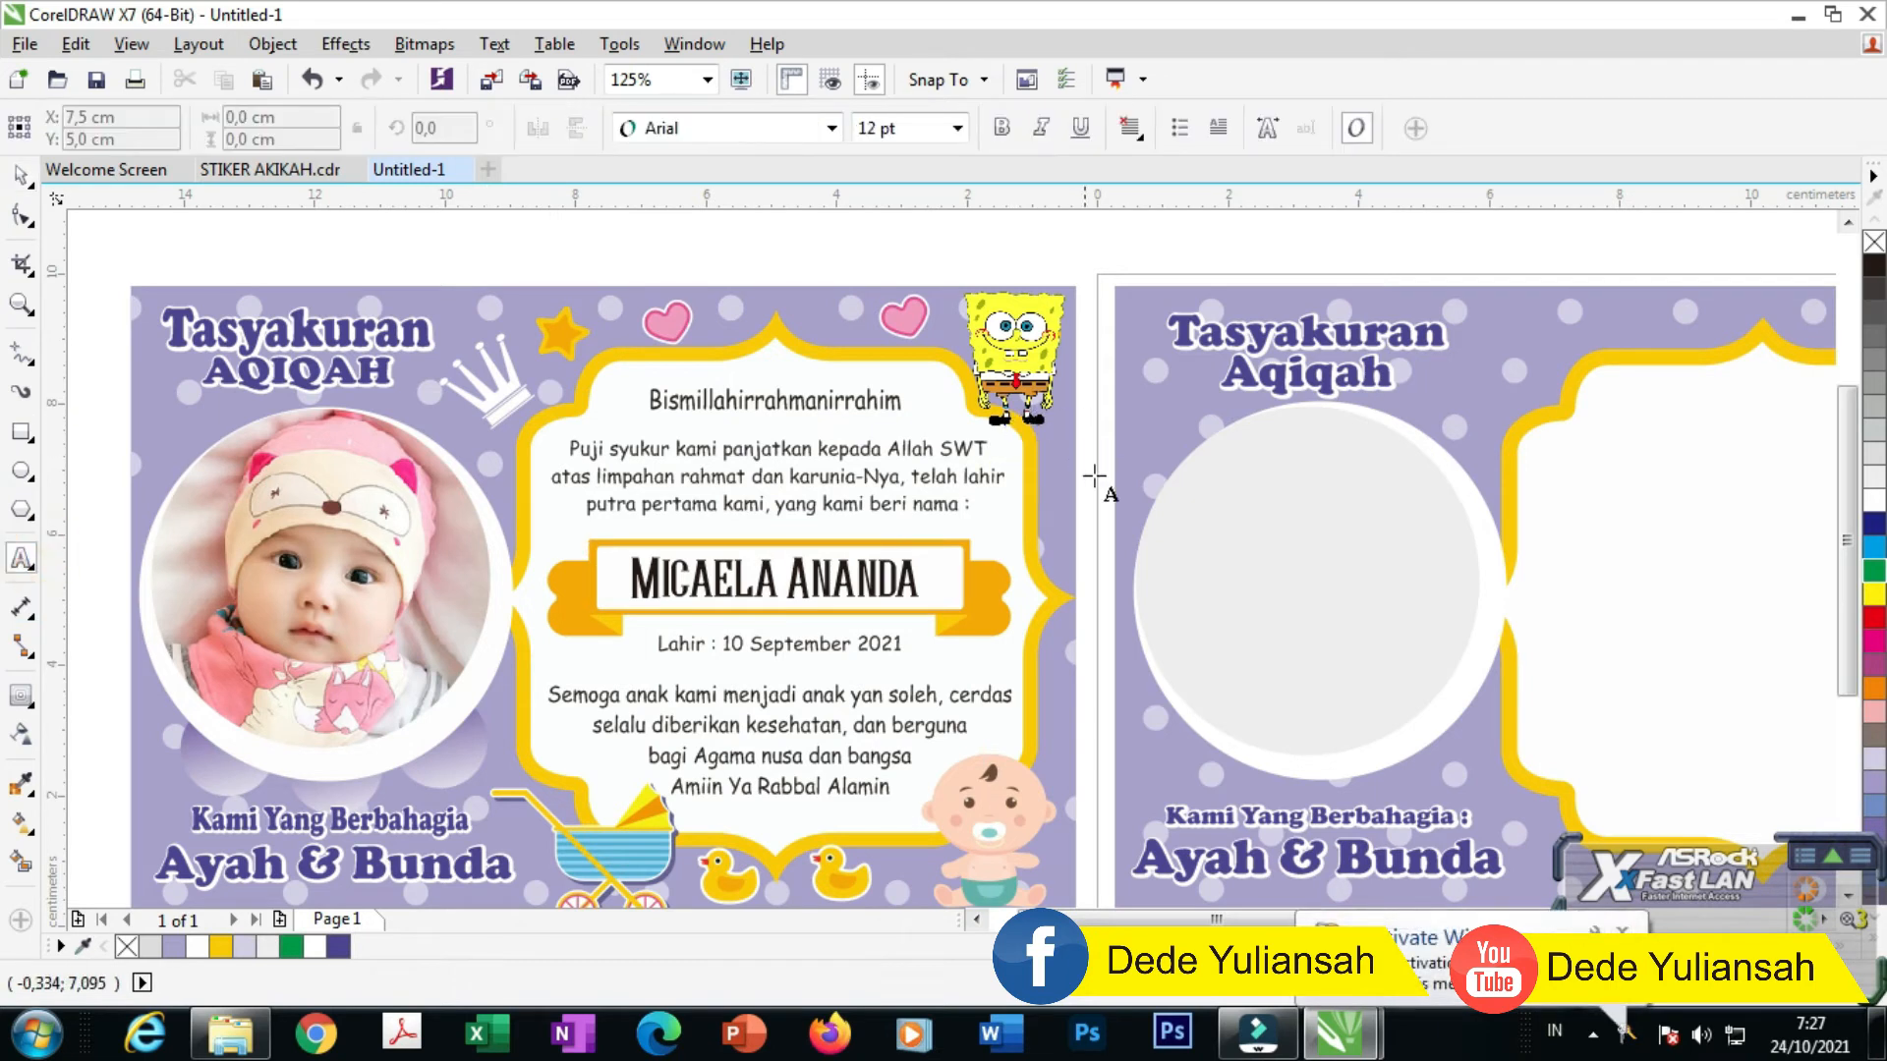
{"action": "left_click", "coordinate": [1186, 509]}
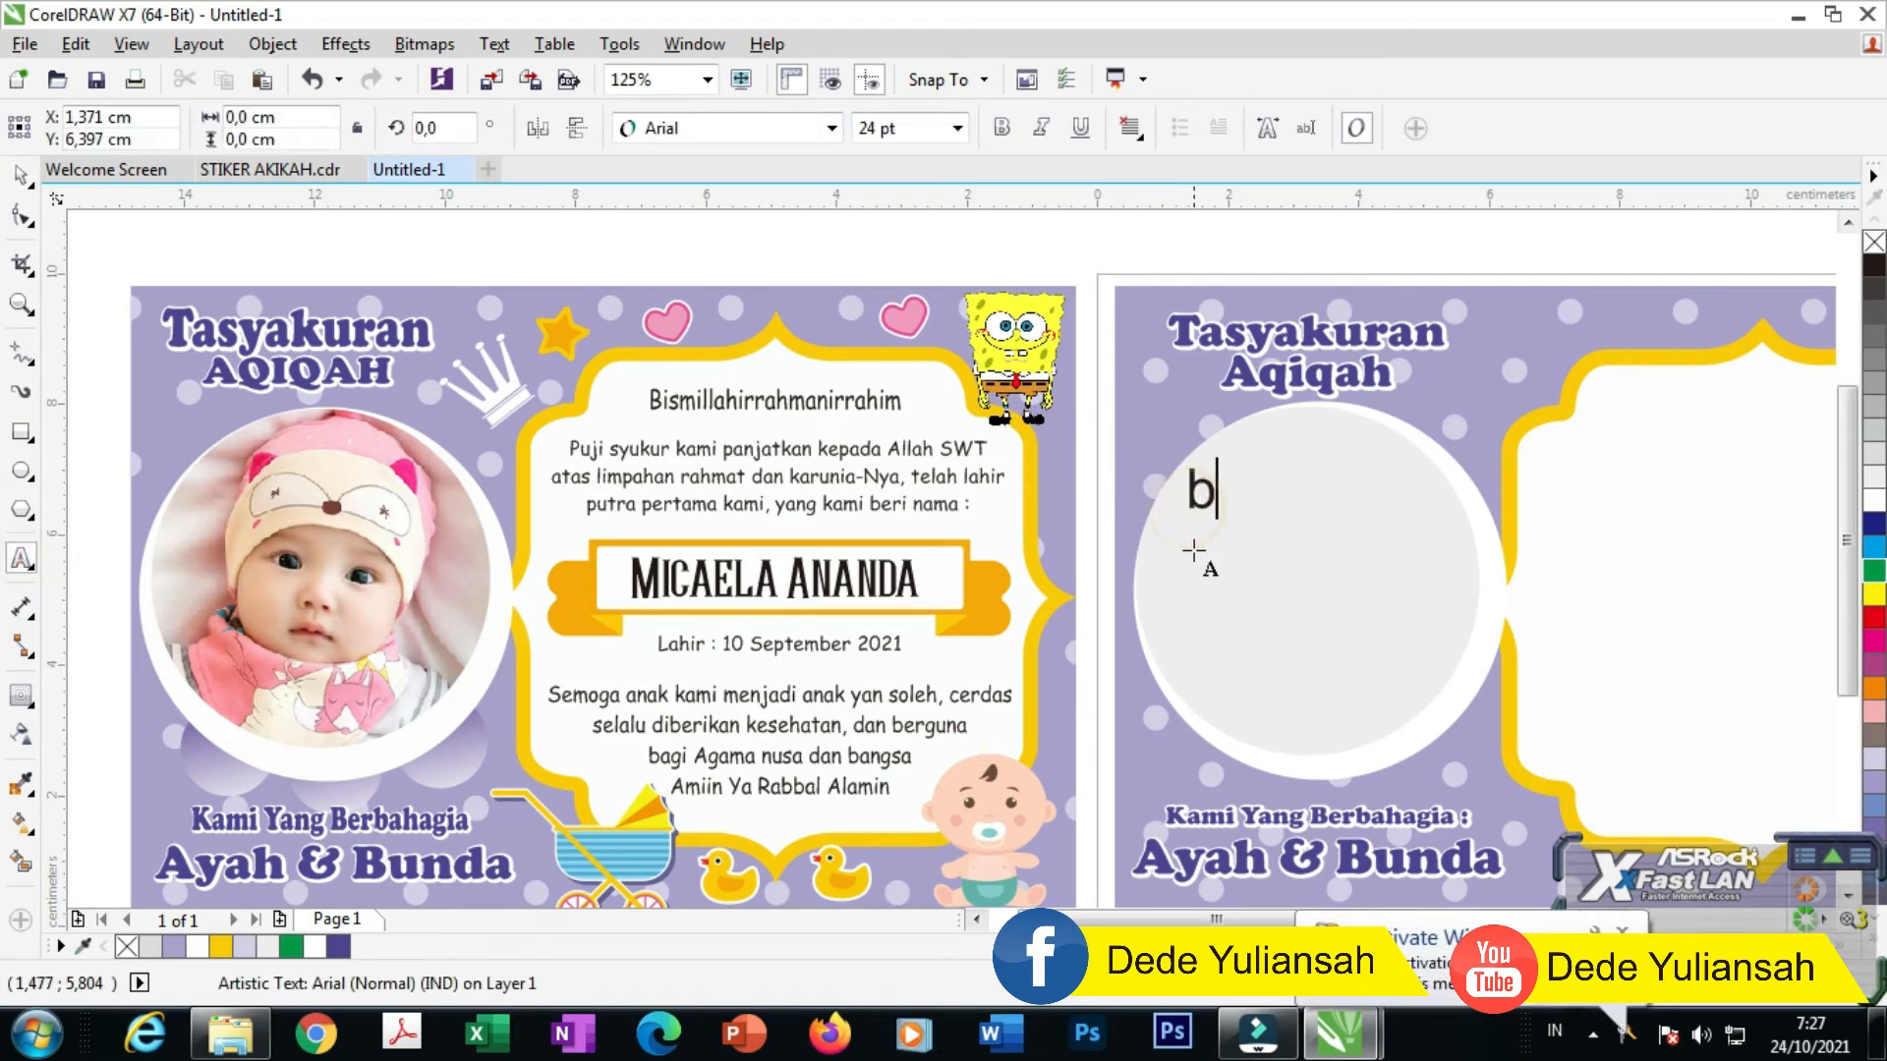
{"action": "type", "text": "B"}
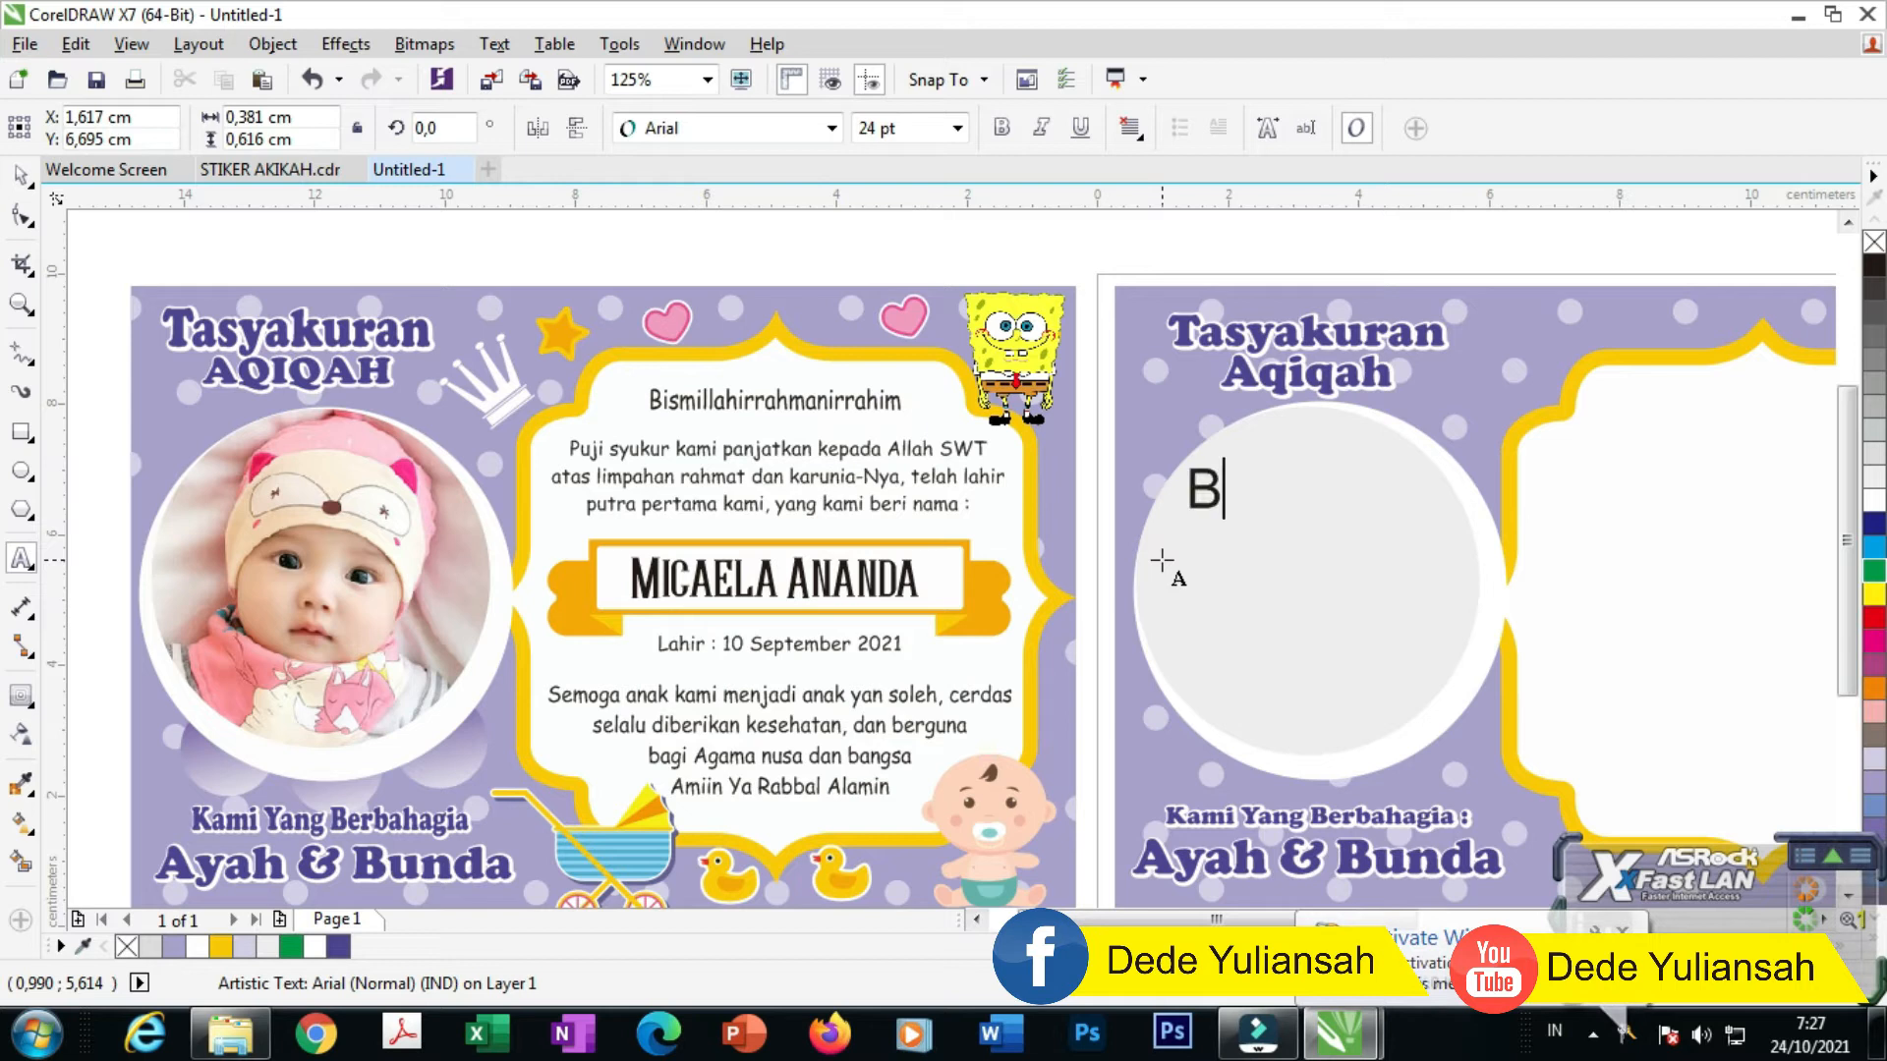
{"action": "left_click", "coordinate": [22, 175]}
Step: Set the B in Comic Sans MS and move it beside the first card
{"action": "left_click", "coordinate": [776, 401]}
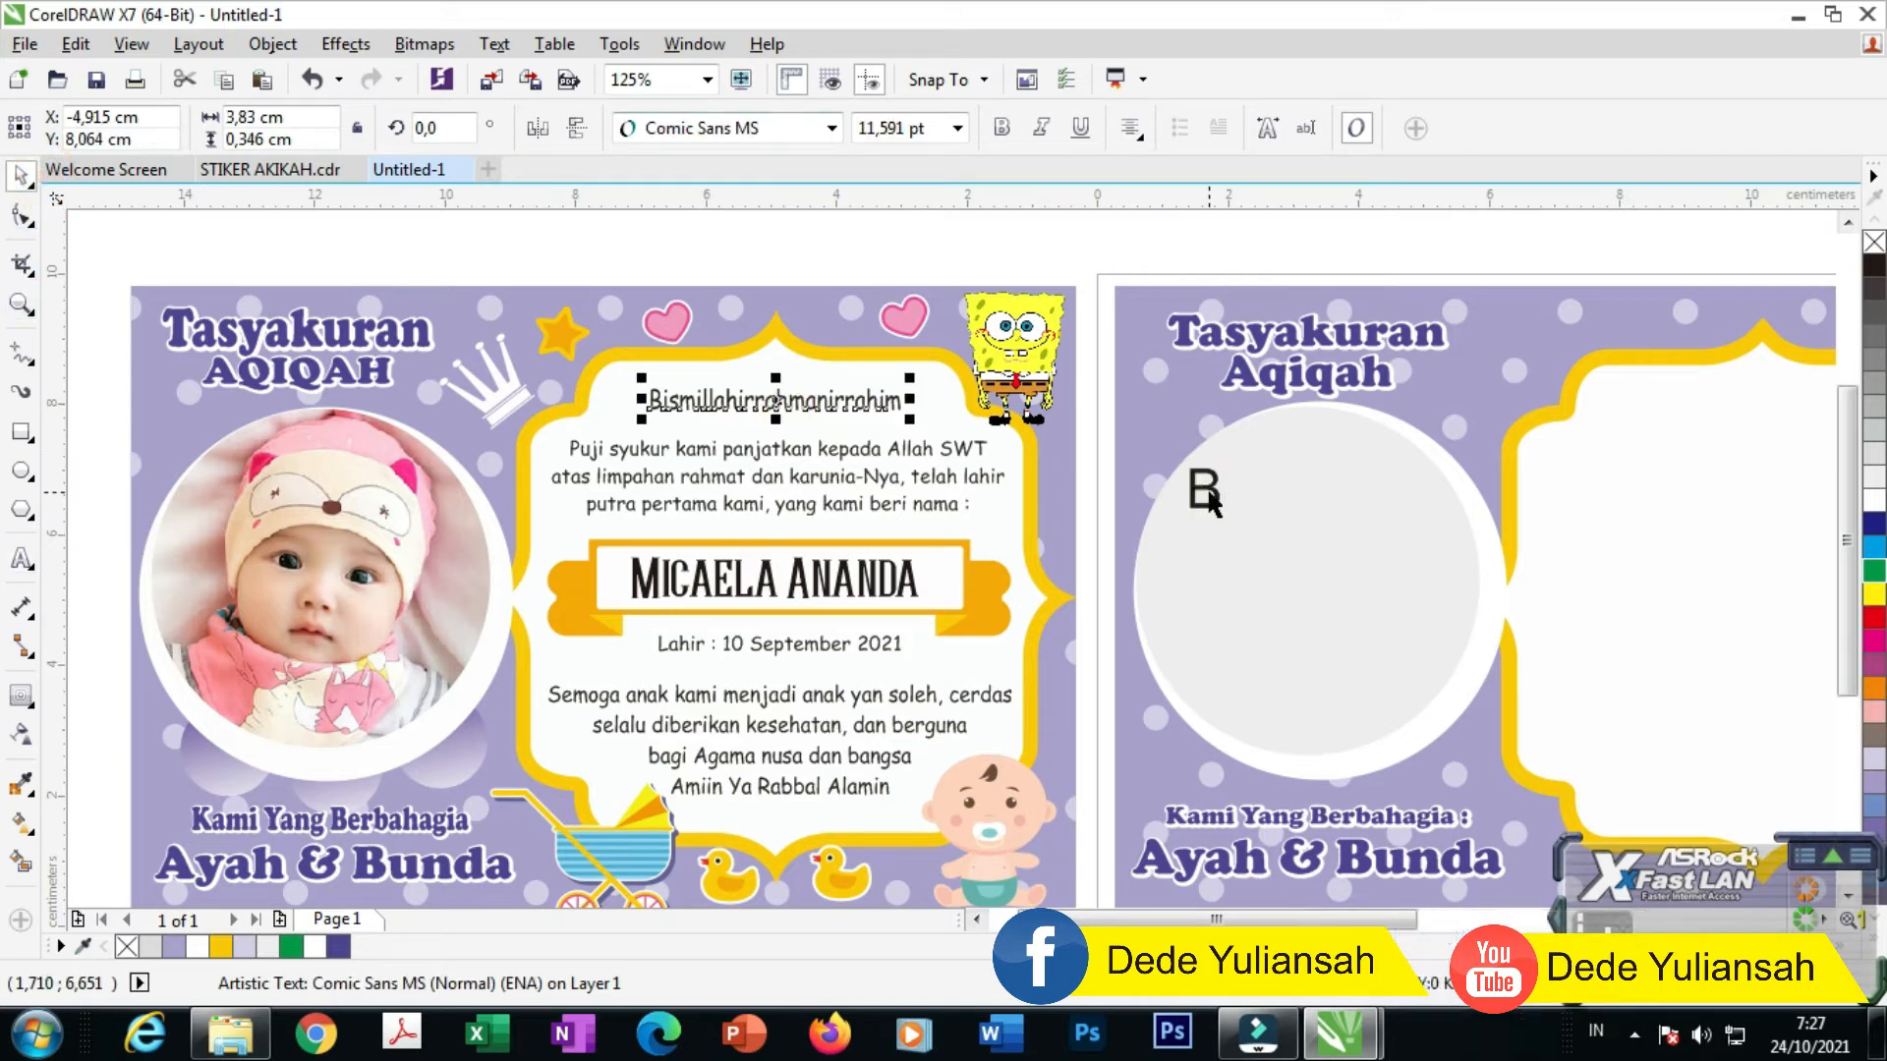
{"action": "left_click", "coordinate": [1203, 489]}
{"action": "left_click", "coordinate": [796, 127]}
{"action": "left_click", "coordinate": [749, 192]}
{"action": "left_click_drag", "start_coordinate": [1203, 489], "coordinate": [1090, 432]}
Step: Give the B the Bismillah line's 11,591 pt size and move it into the second card's frame
{"action": "left_click", "coordinate": [830, 398]}
{"action": "left_click", "coordinate": [1089, 425]}
{"action": "left_click", "coordinate": [1101, 420]}
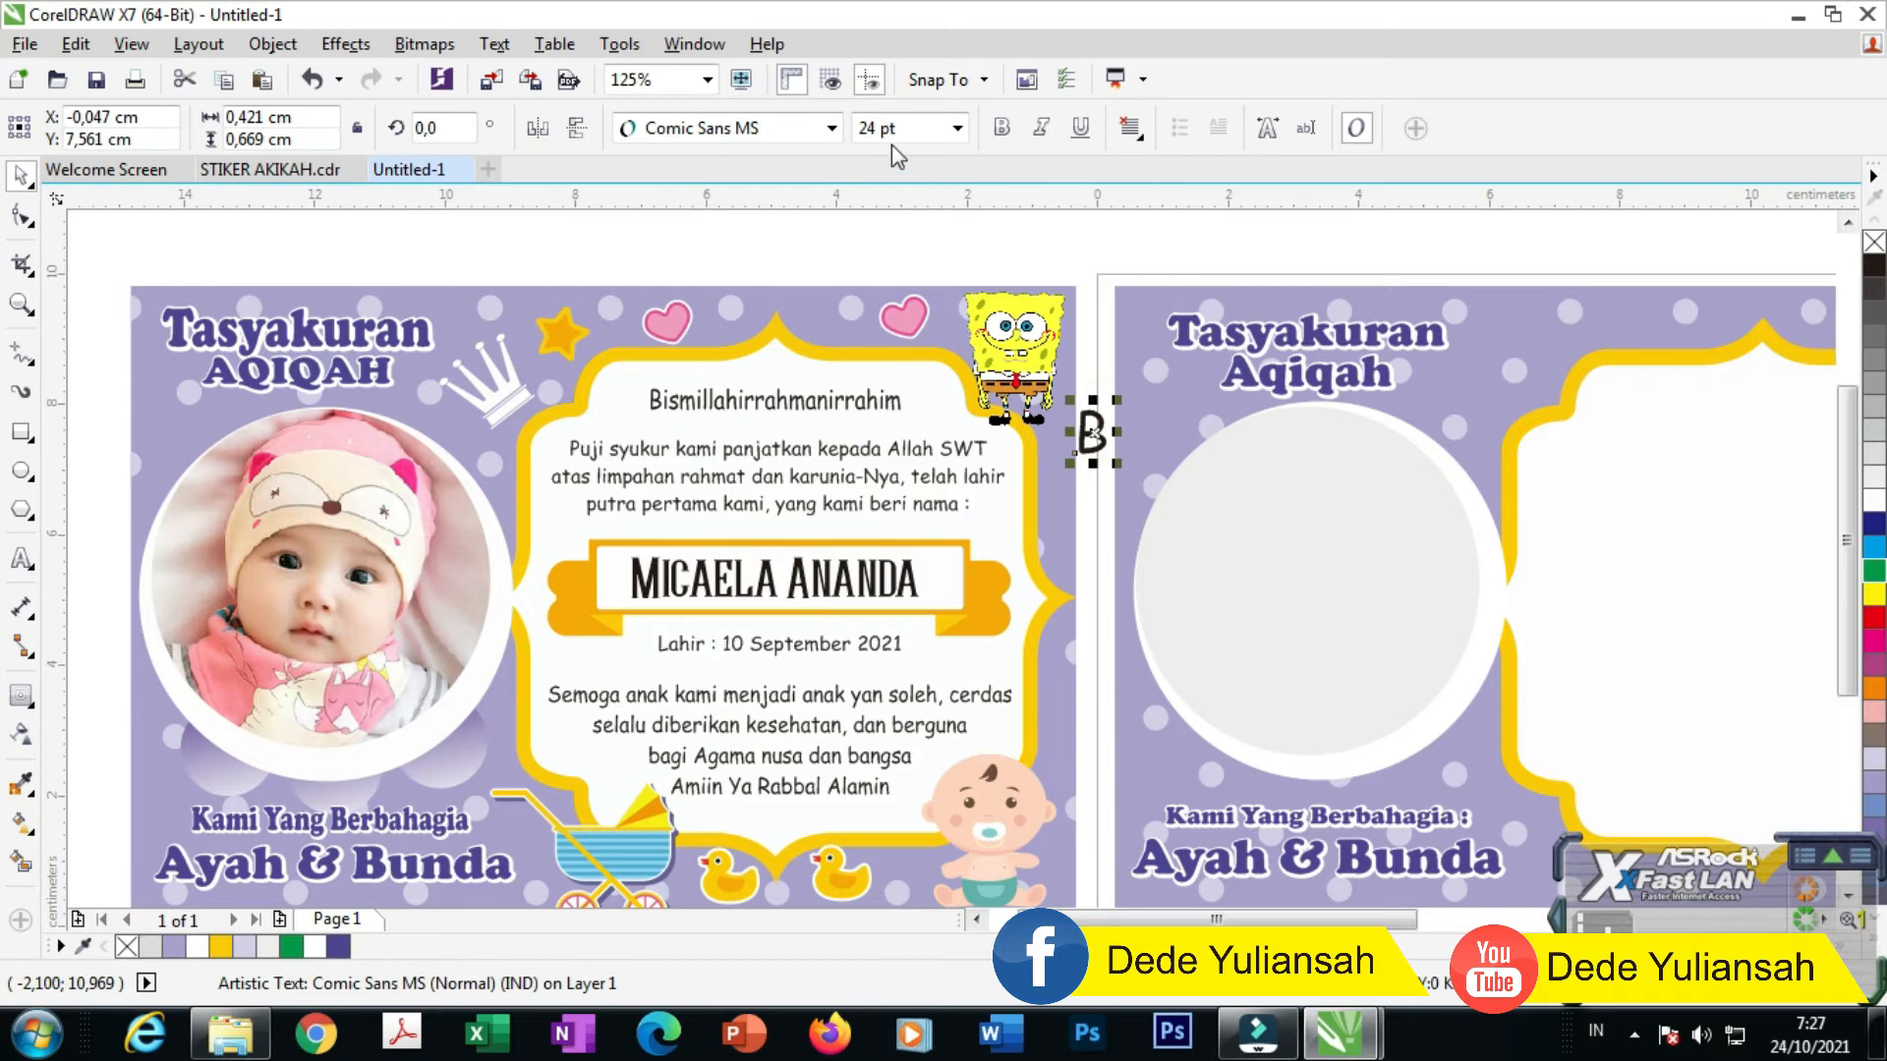
{"action": "left_click", "coordinate": [819, 403]}
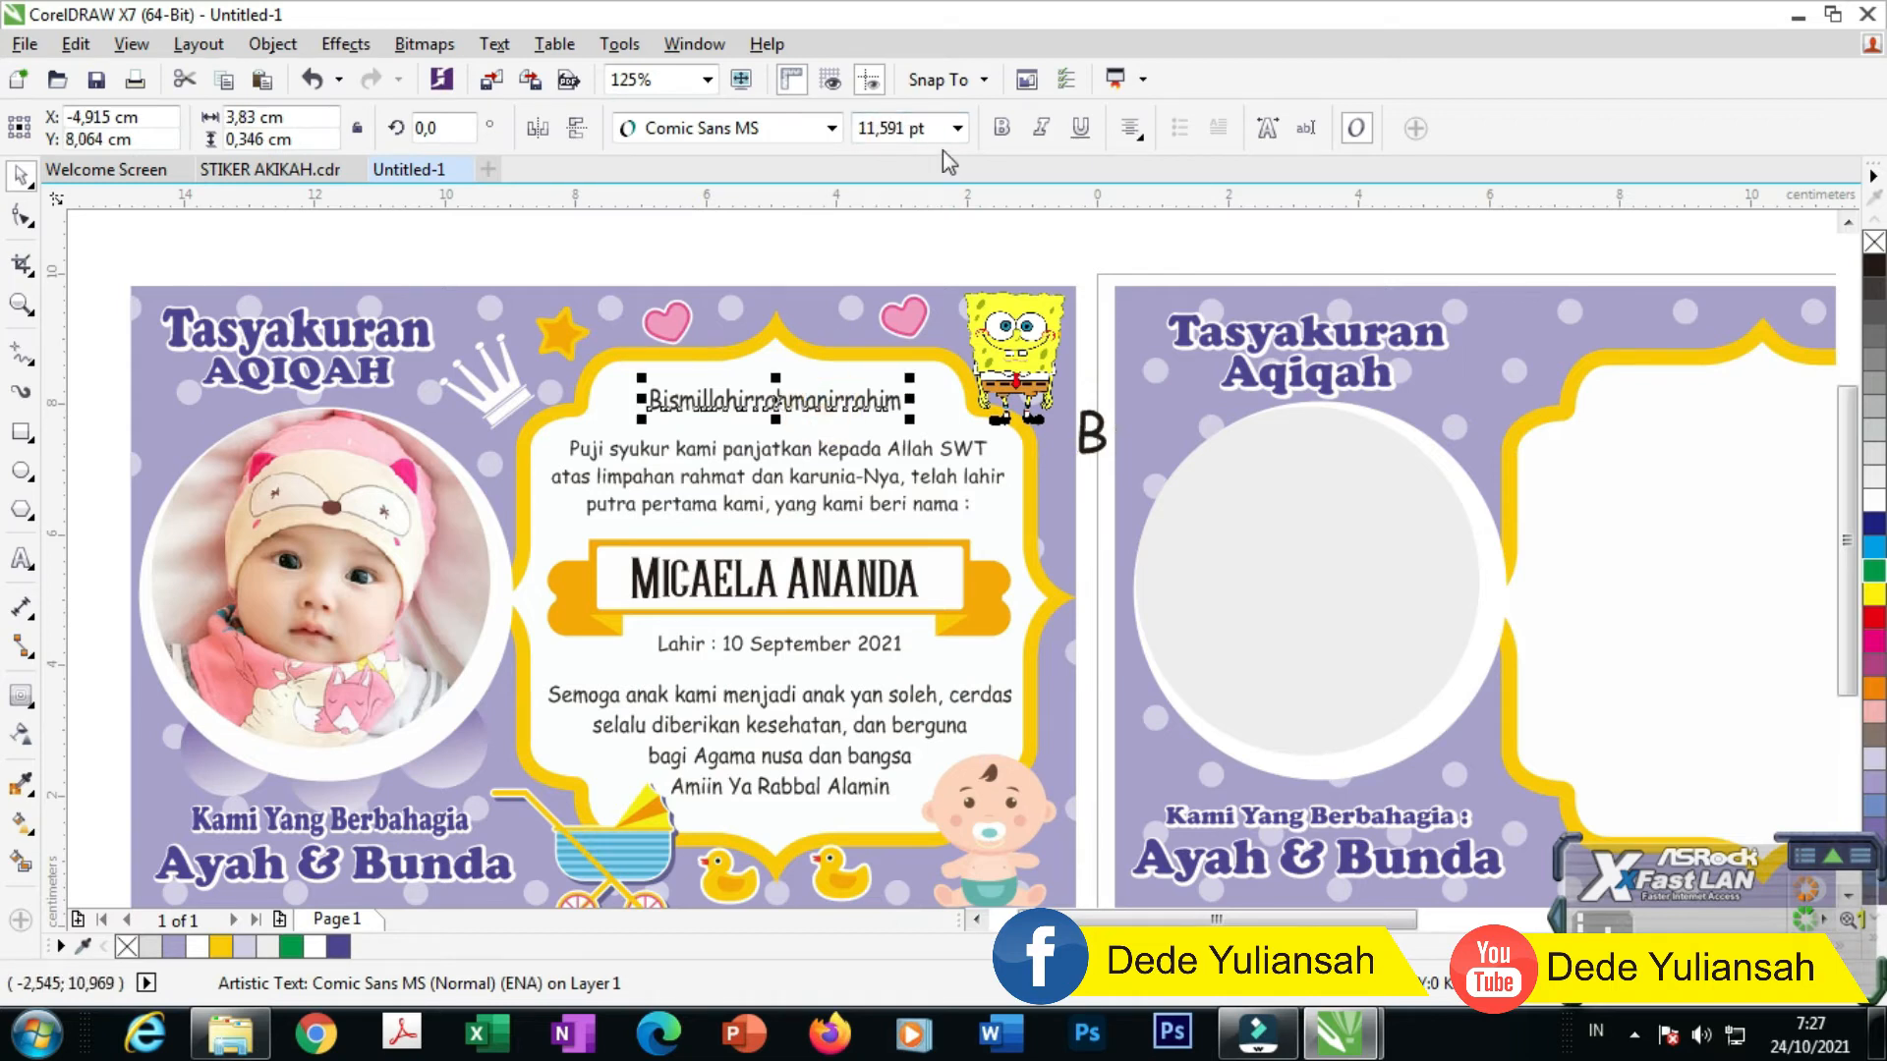
{"action": "left_click_drag", "start_coordinate": [930, 128], "coordinate": [851, 139]}
{"action": "key", "text": "ctrl+c"}
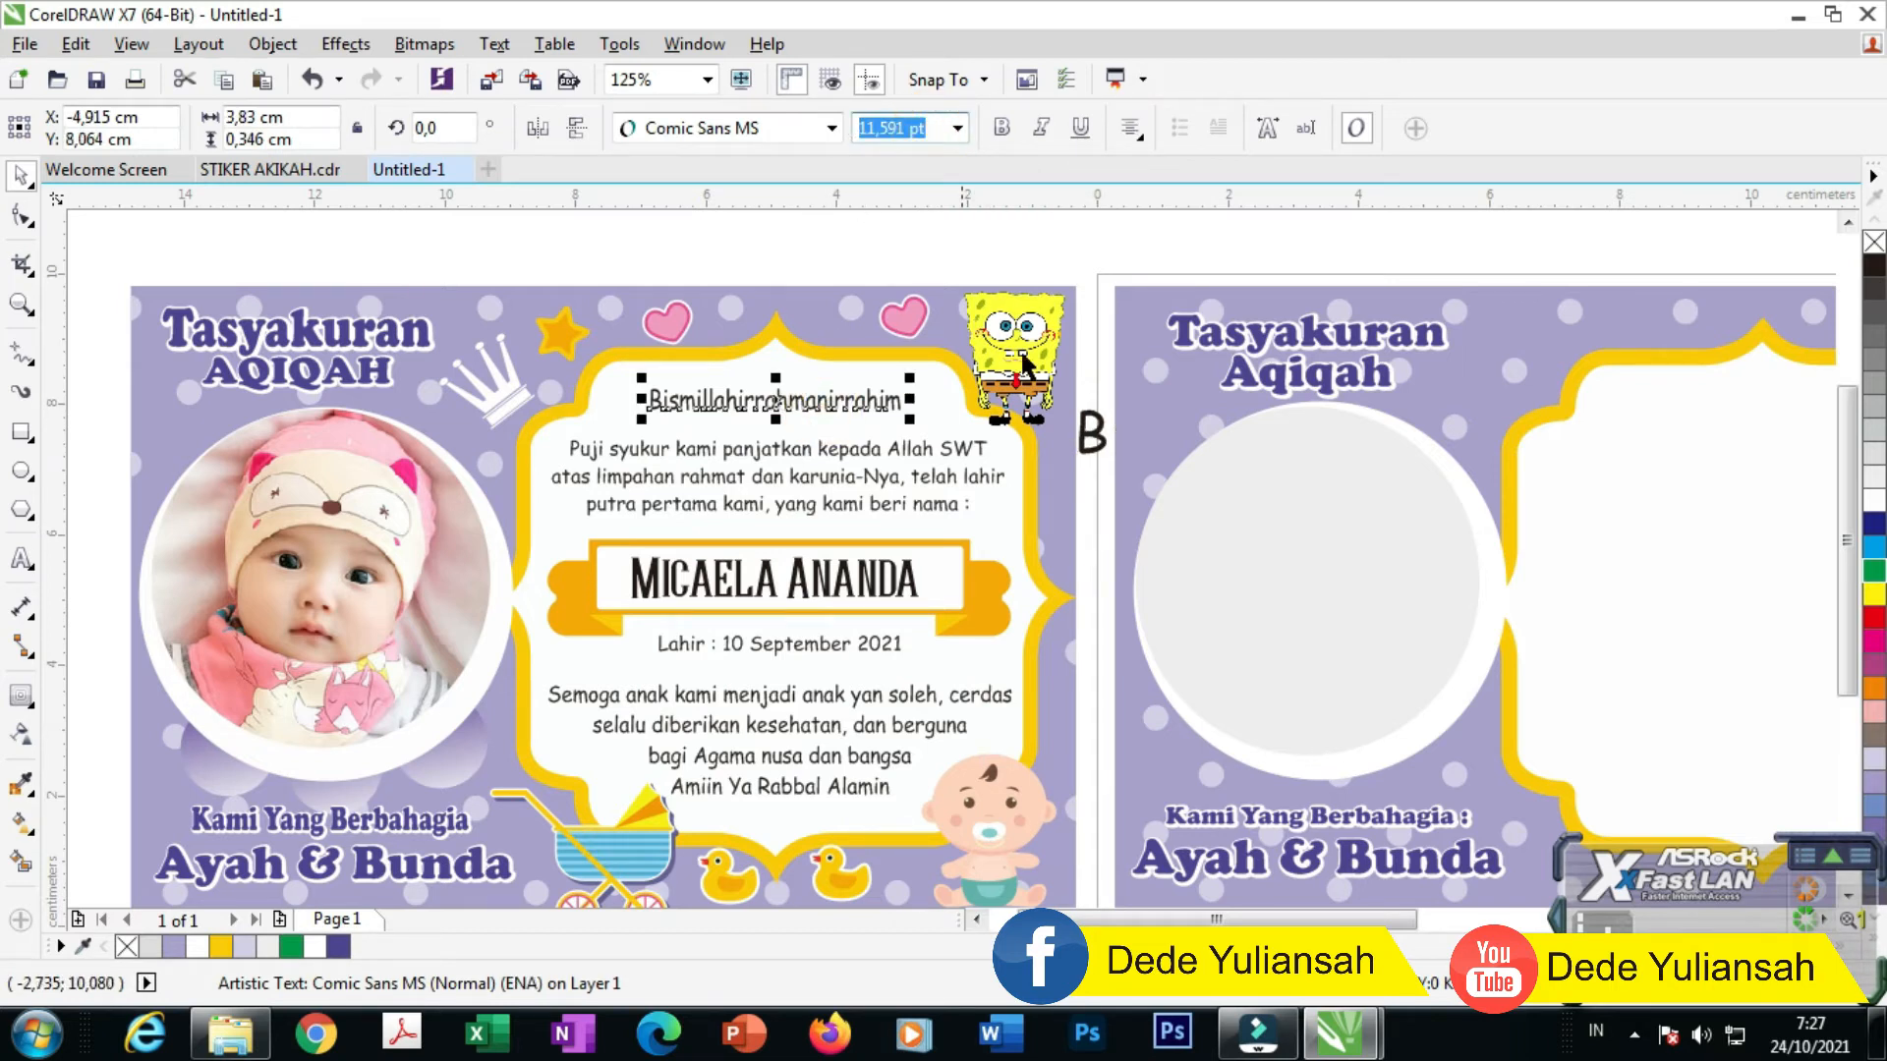
{"action": "left_click", "coordinate": [1089, 432]}
{"action": "left_click_drag", "start_coordinate": [906, 133], "coordinate": [817, 141]}
{"action": "key", "text": "ctrl+v"}
{"action": "key", "text": "Return"}
{"action": "left_click", "coordinate": [903, 253]}
{"action": "left_click_drag", "start_coordinate": [1084, 442], "coordinate": [1589, 458]}
{"action": "key", "text": "F8"}
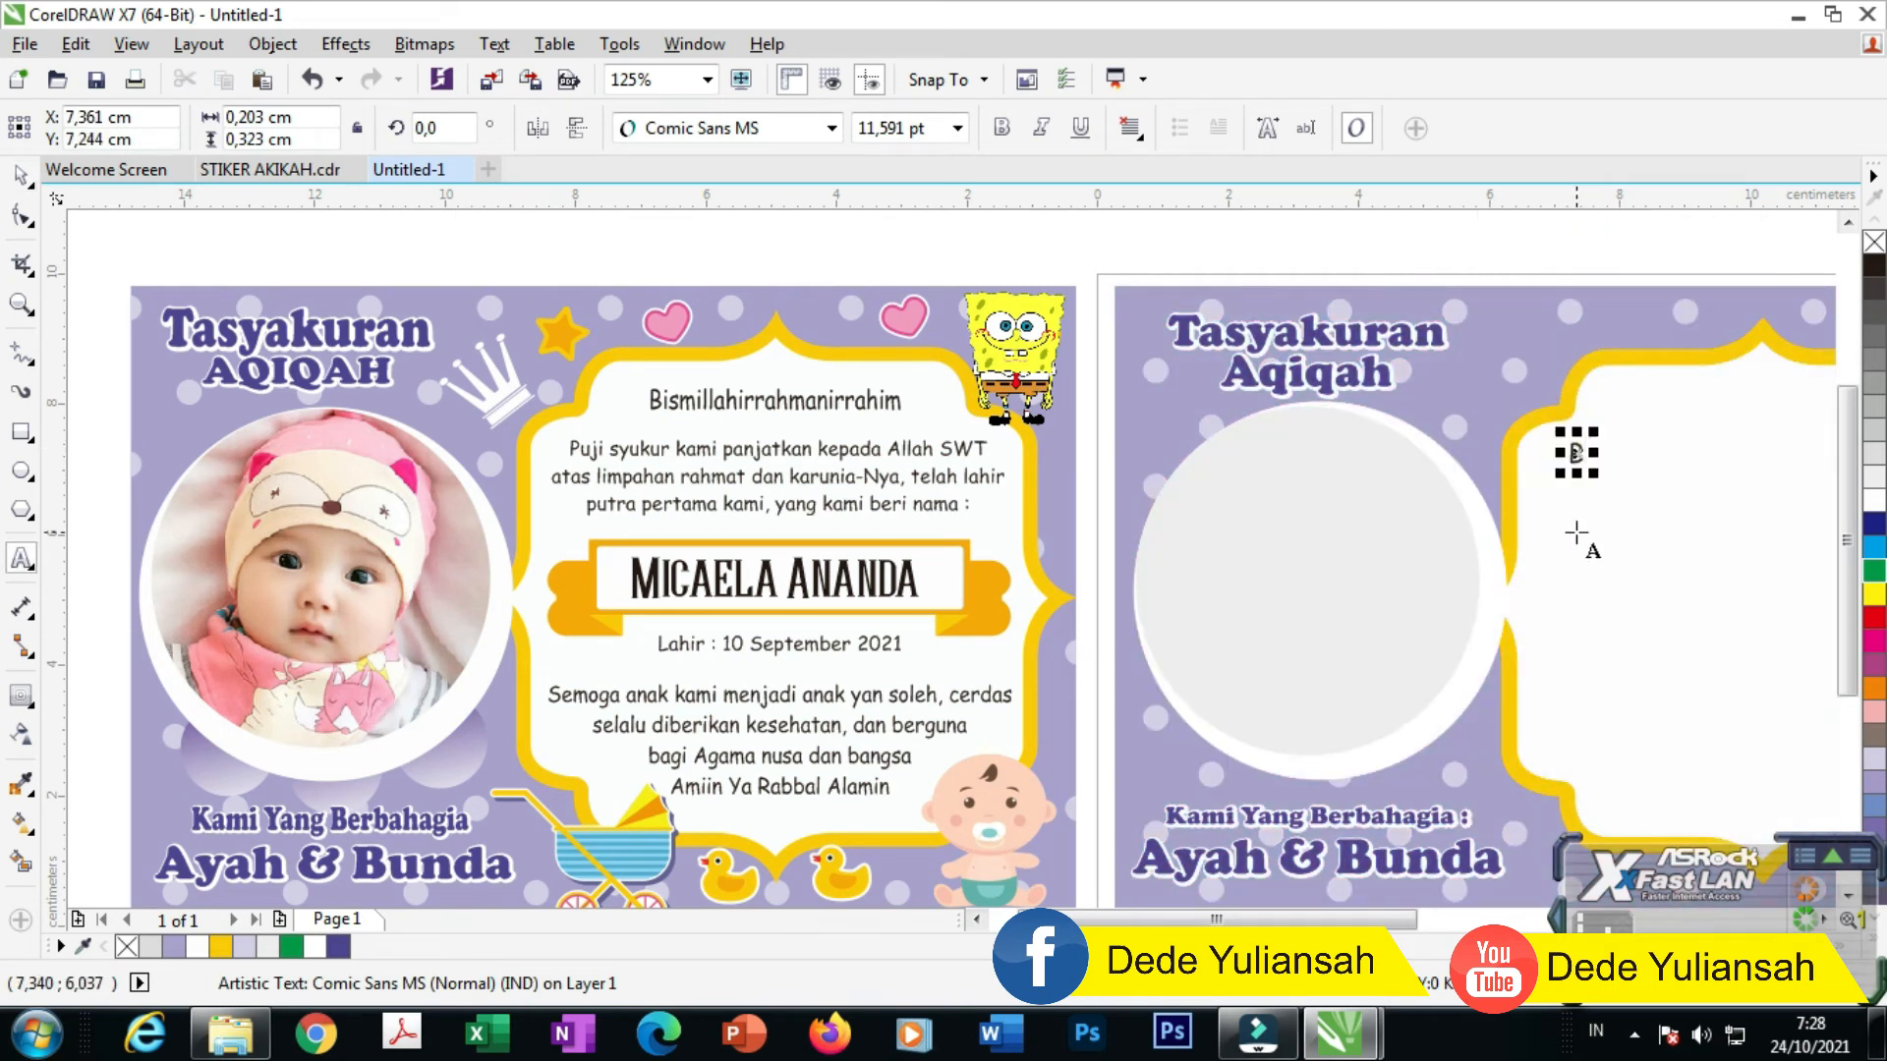
Step: Complete the heading so it reads 'Bismillahirrahmanirrahim'
{"action": "type", "text": "ismillahirrahma"}
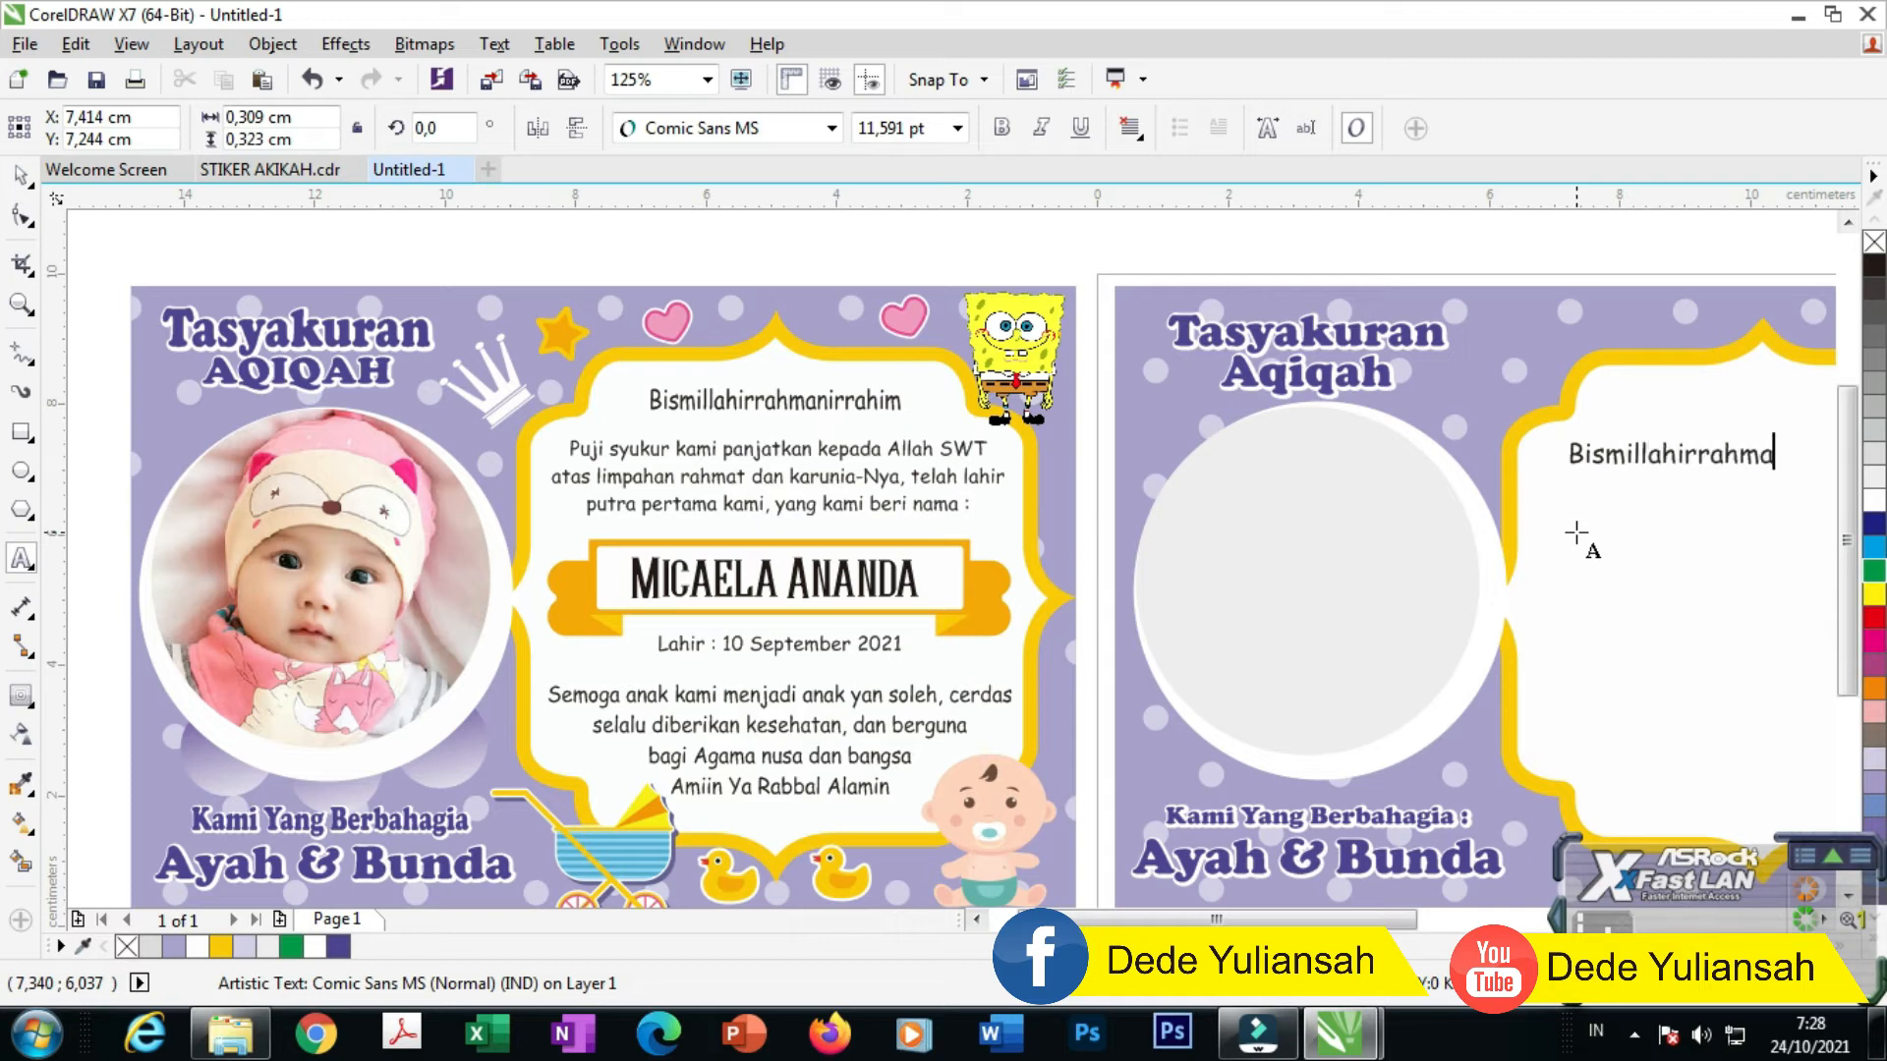
{"action": "type", "text": "nirrahim"}
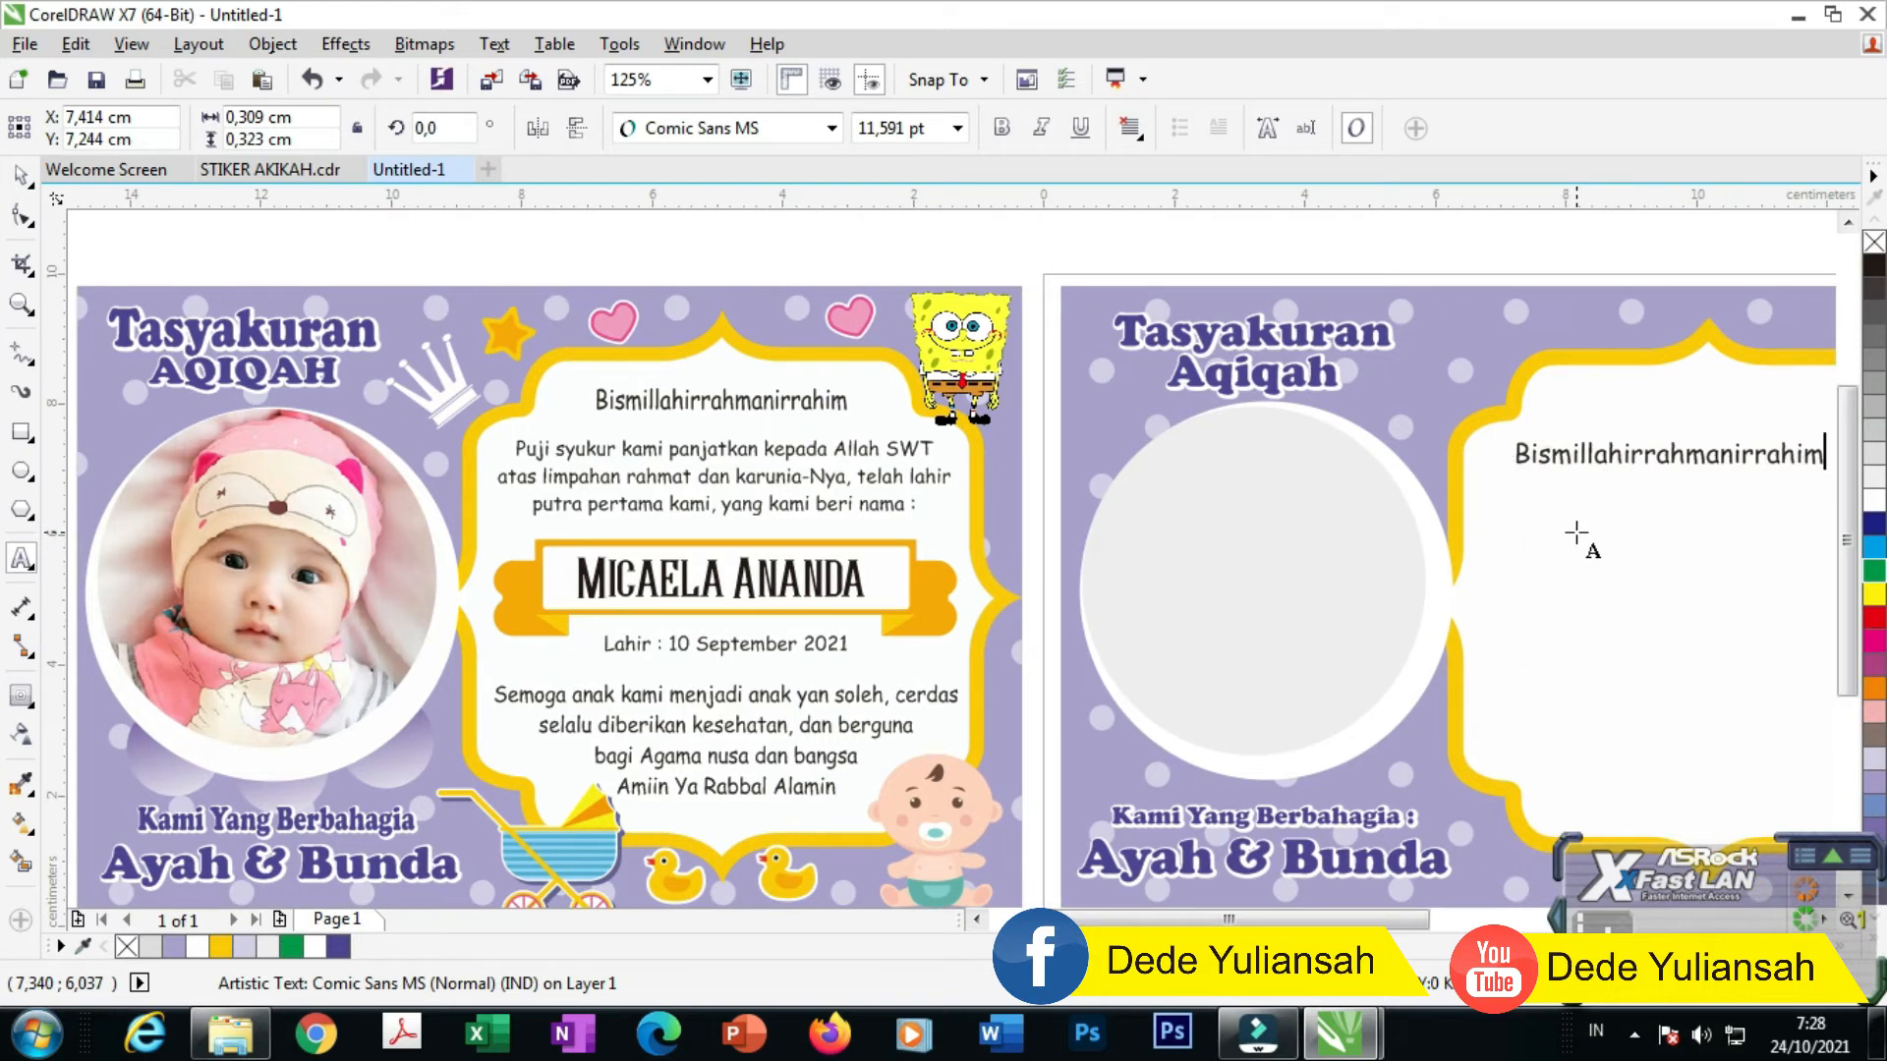
{"action": "key", "text": "ctrl+space"}
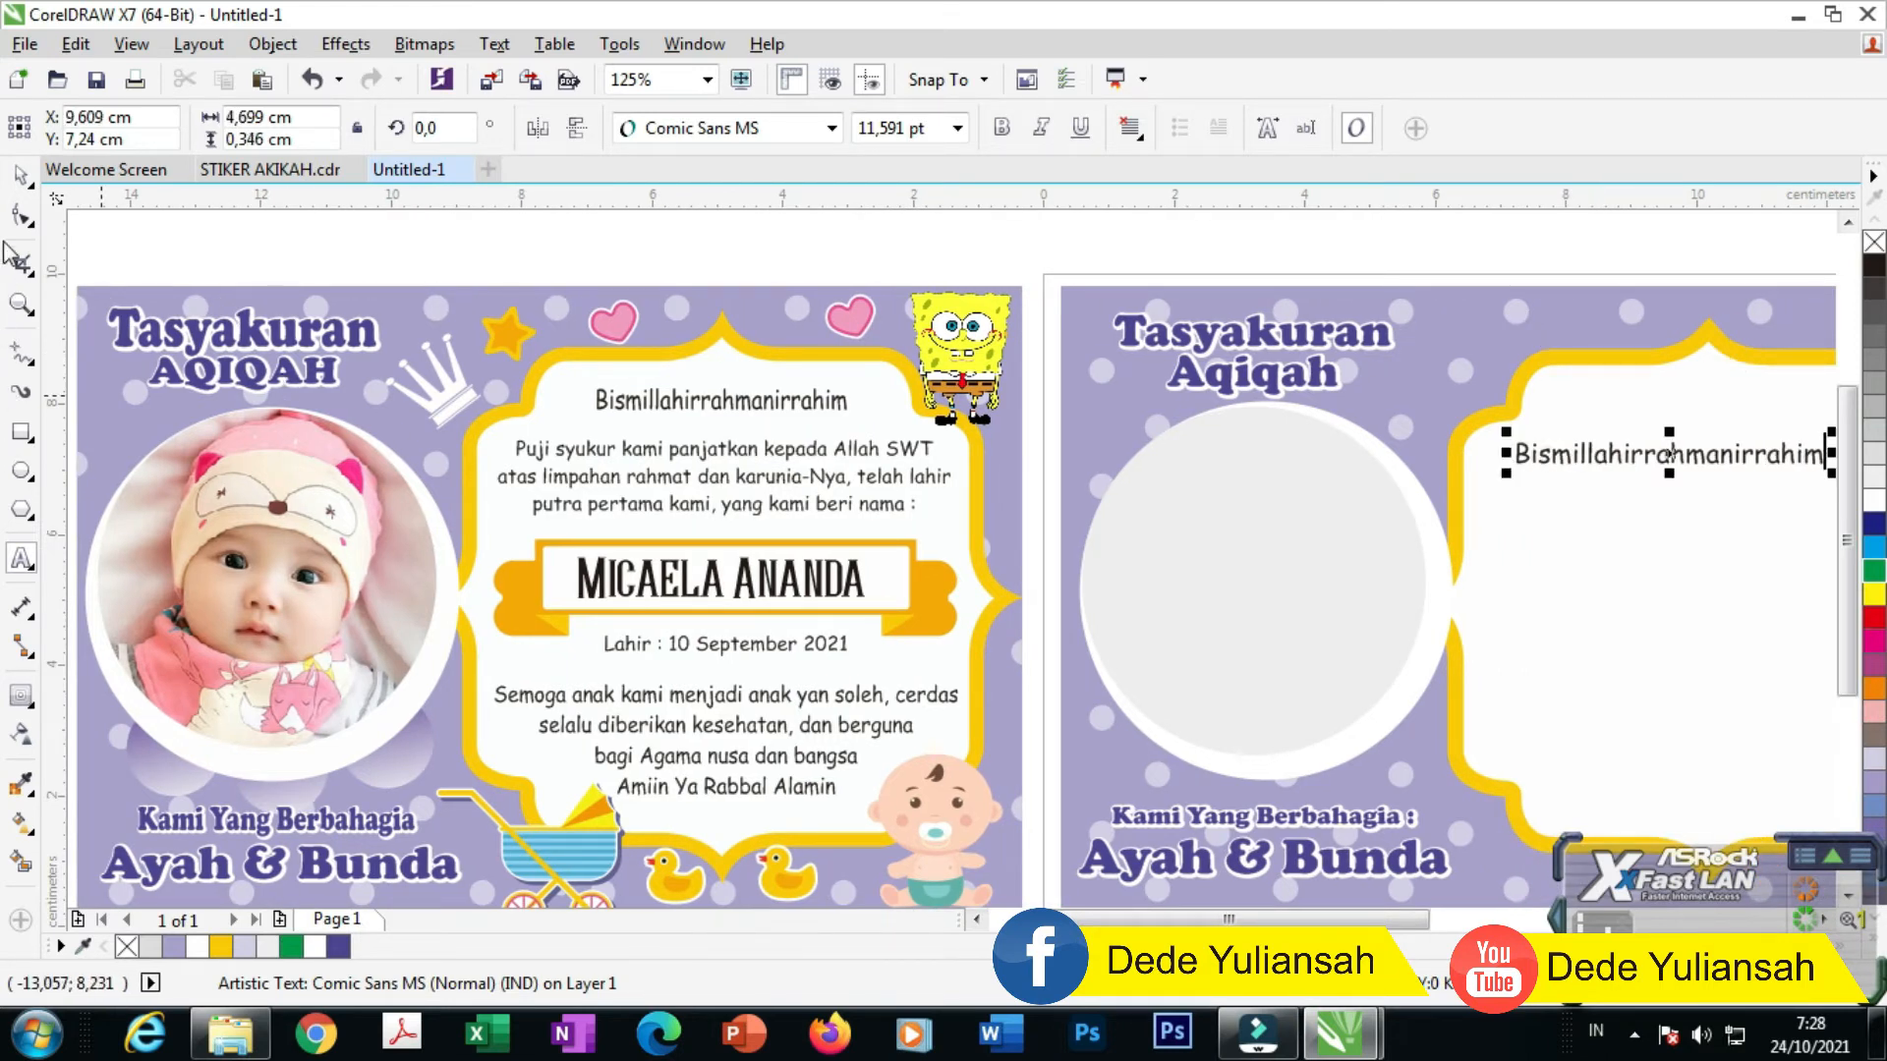
Step: Copy the heading below itself and retype it as the 'Puji syukur kami…' greeting paragraph
{"action": "left_click_drag", "start_coordinate": [1546, 457], "coordinate": [1529, 505]}
{"action": "right_click", "coordinate": [1529, 505]}
{"action": "double_click", "coordinate": [1527, 506]}
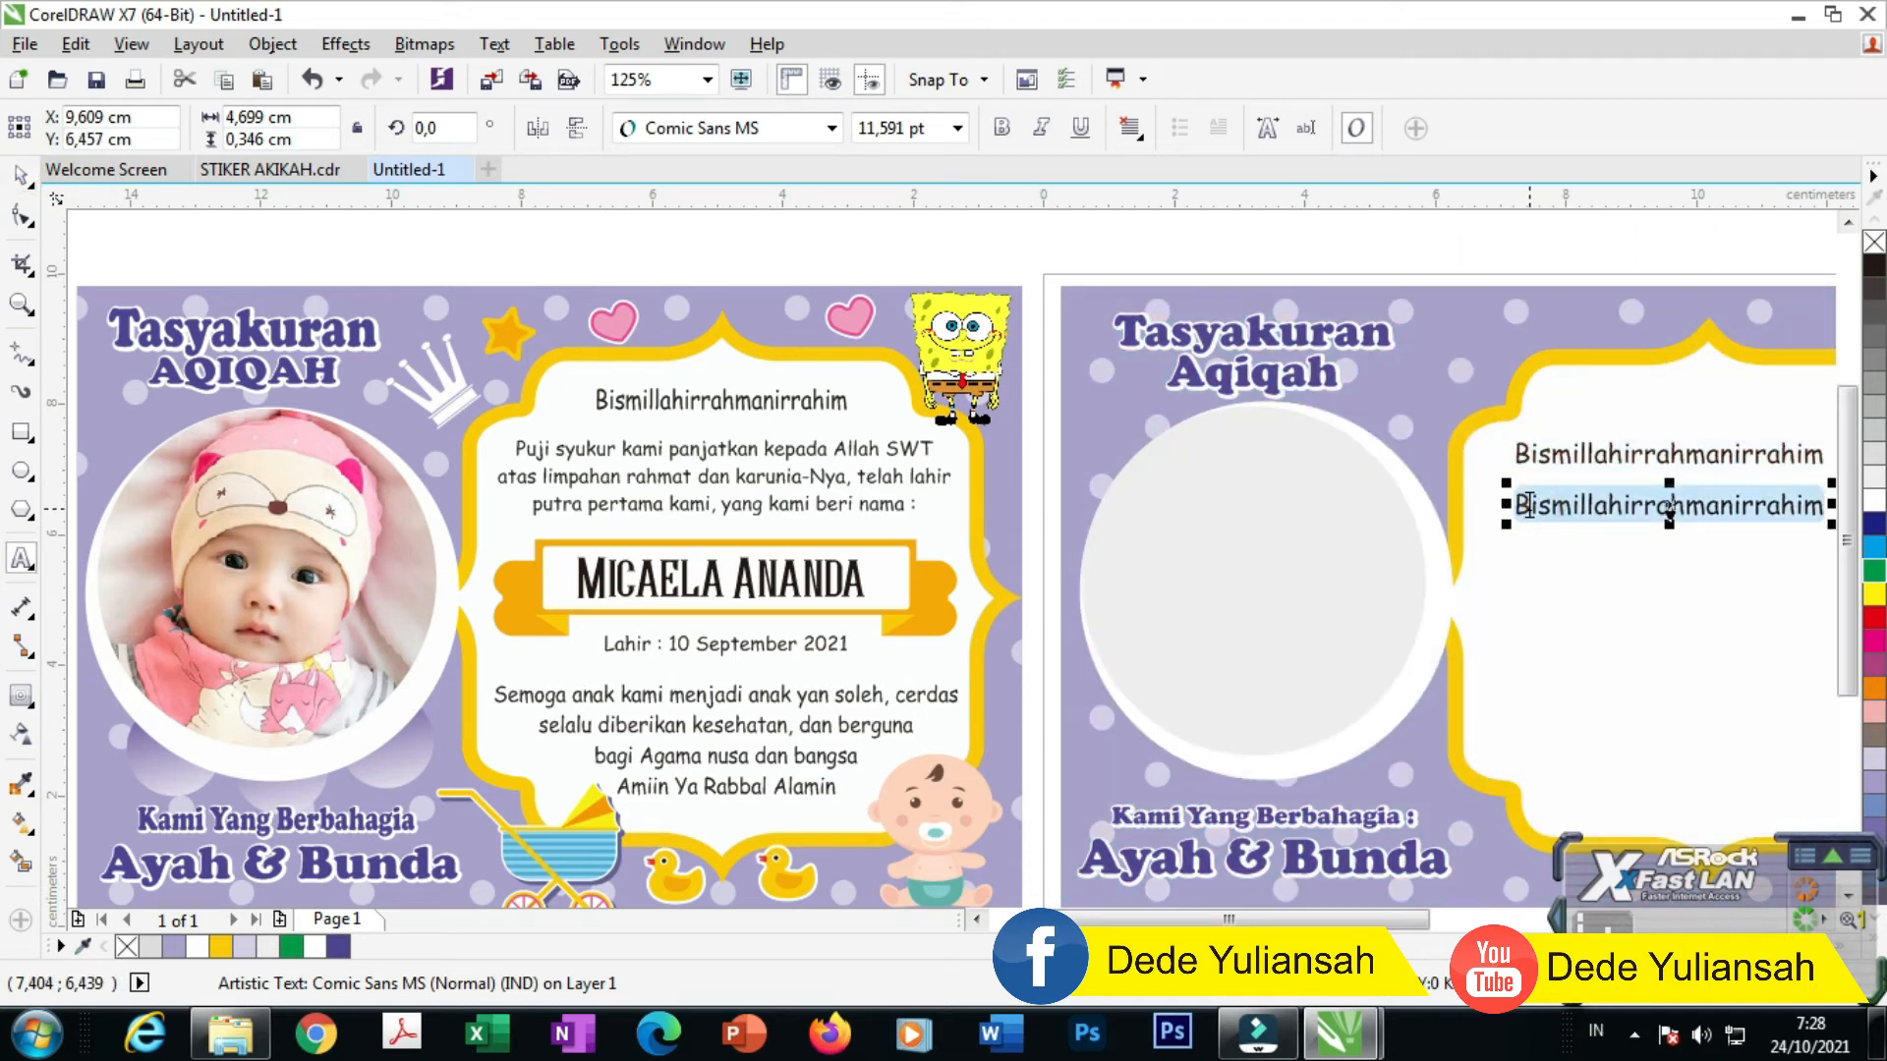
{"action": "type", "text": "Puji syukur k"}
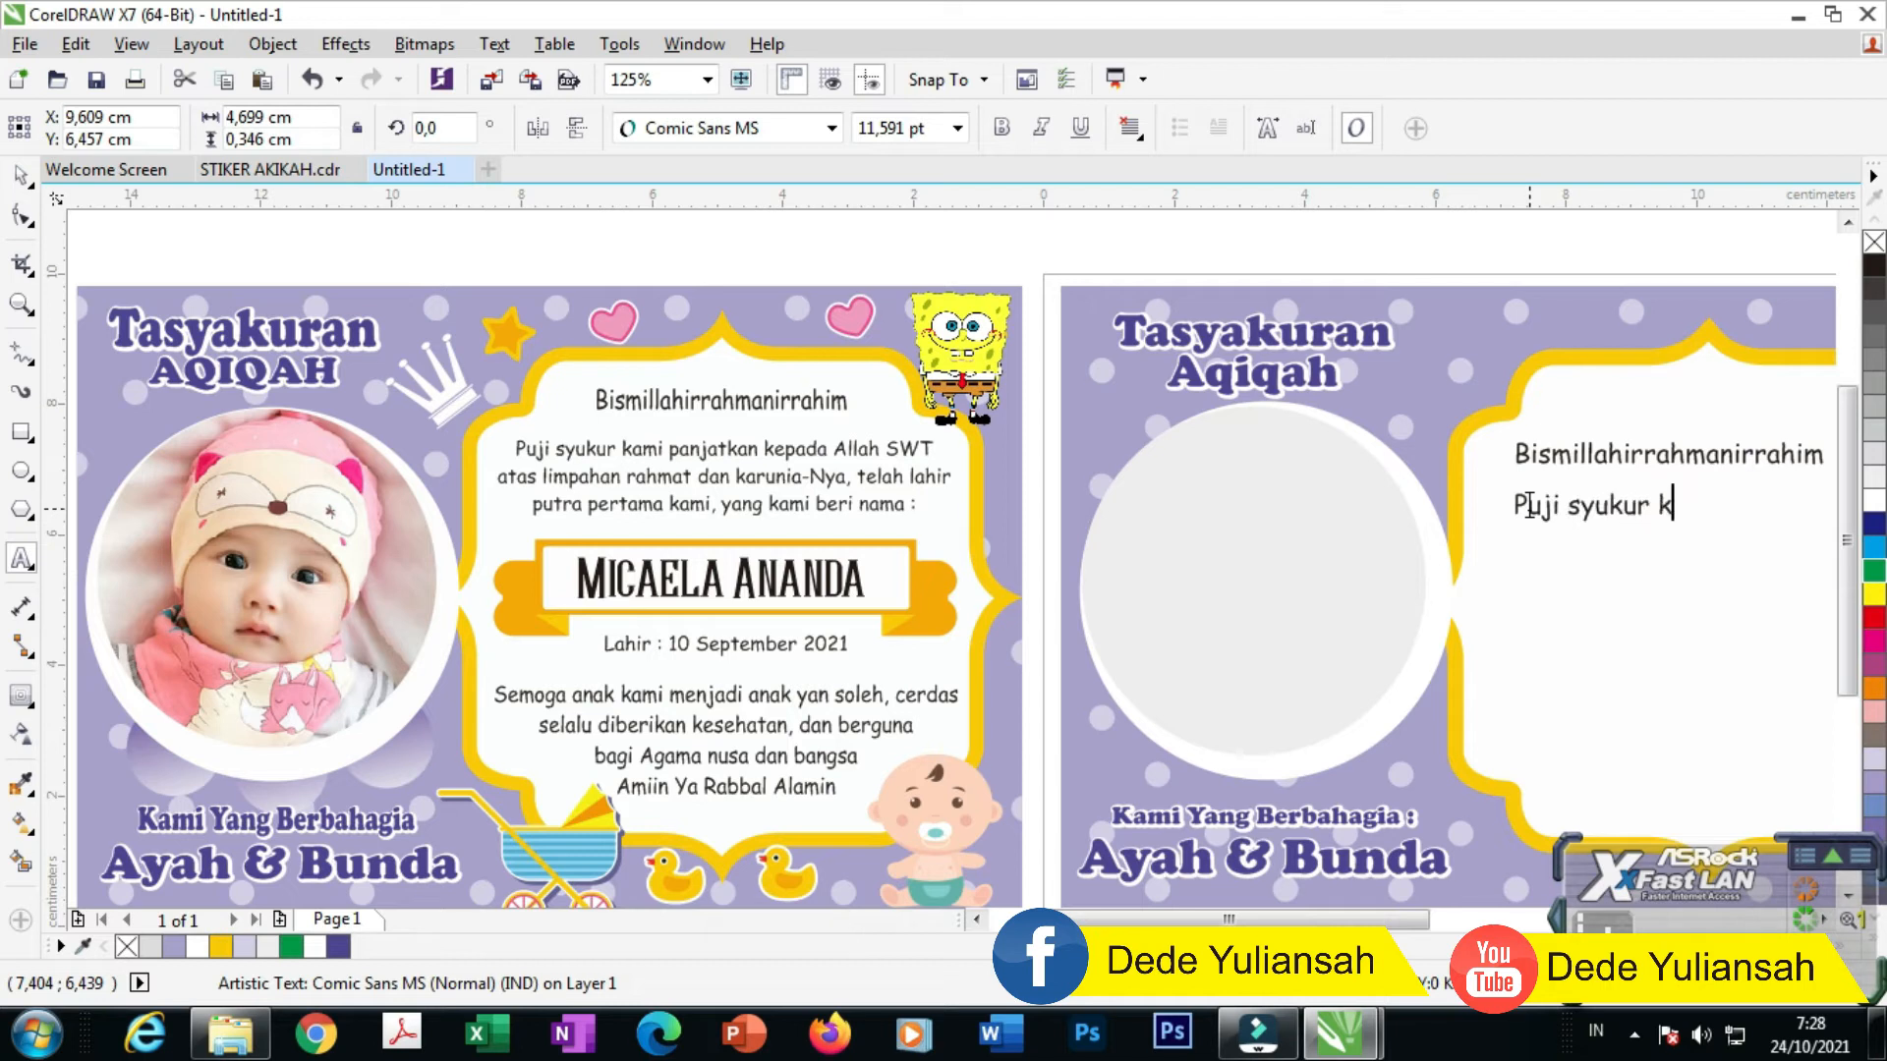
{"action": "type", "text": "ami panjtkan kehadira"}
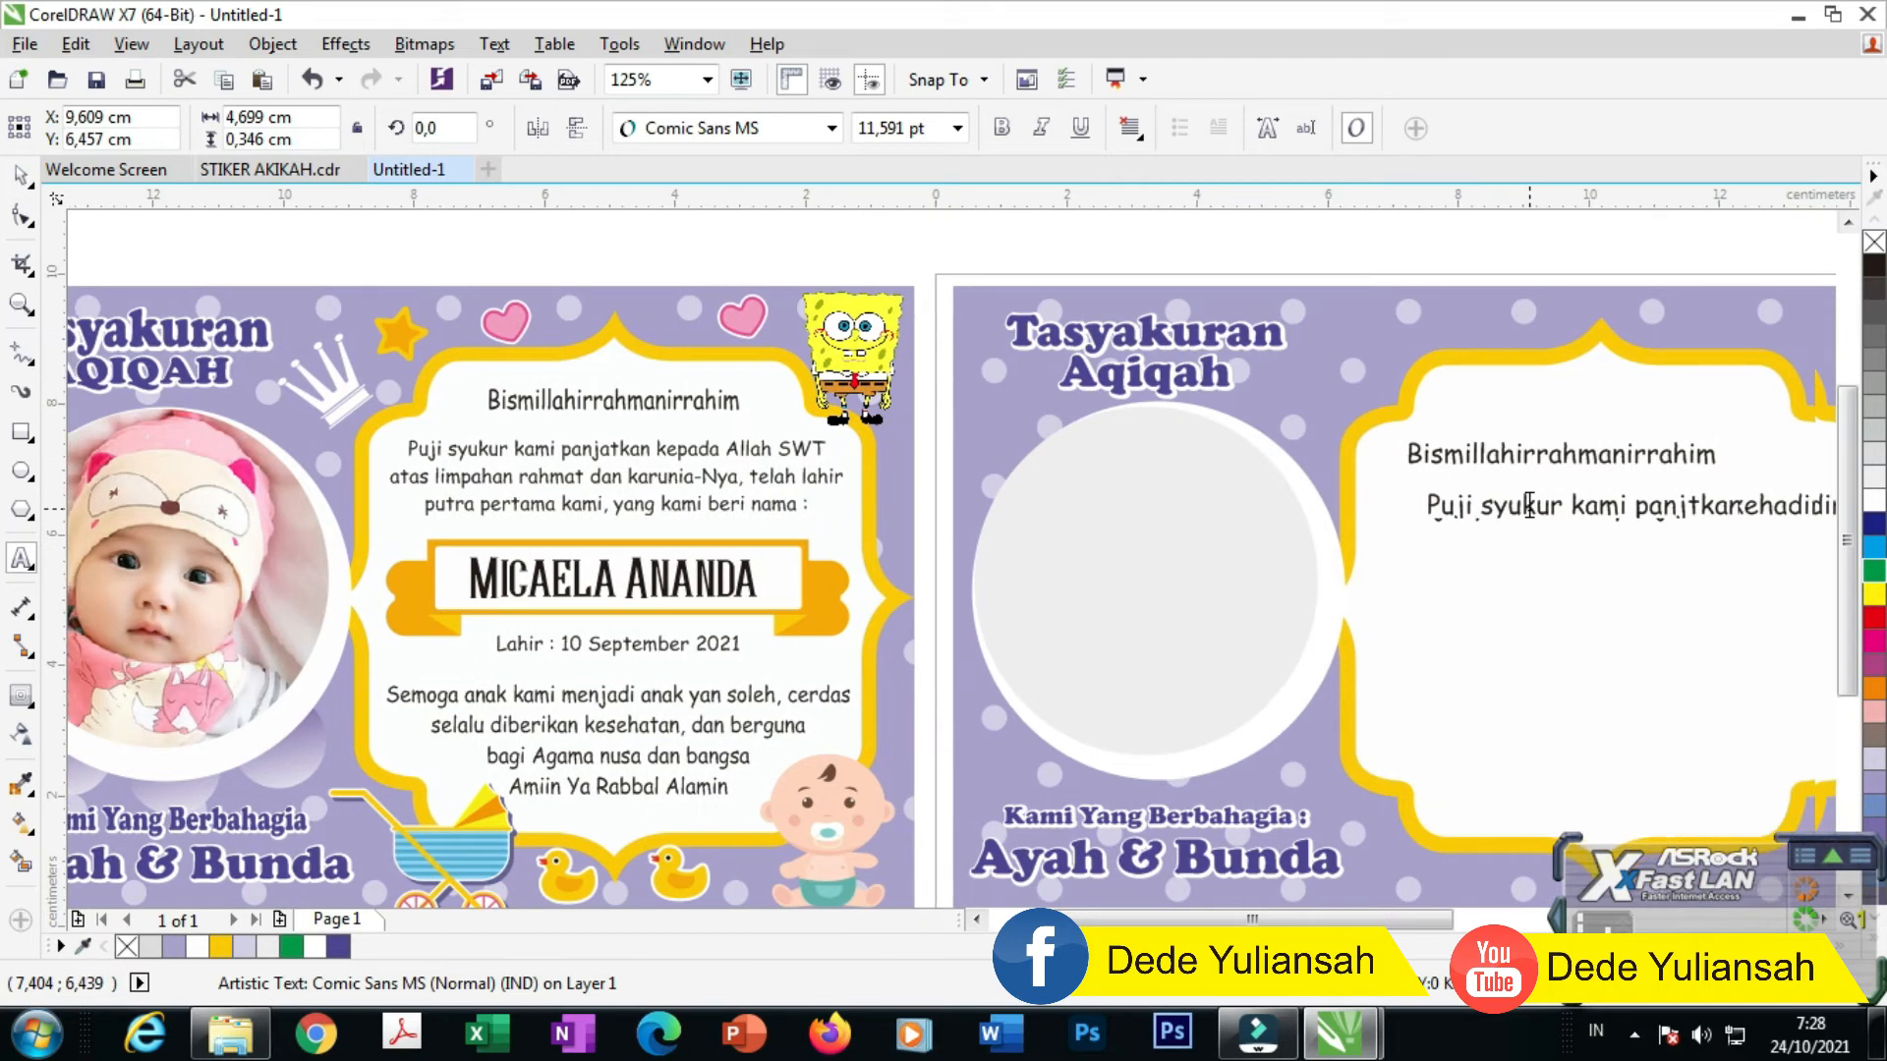
{"action": "type", "text": " All"}
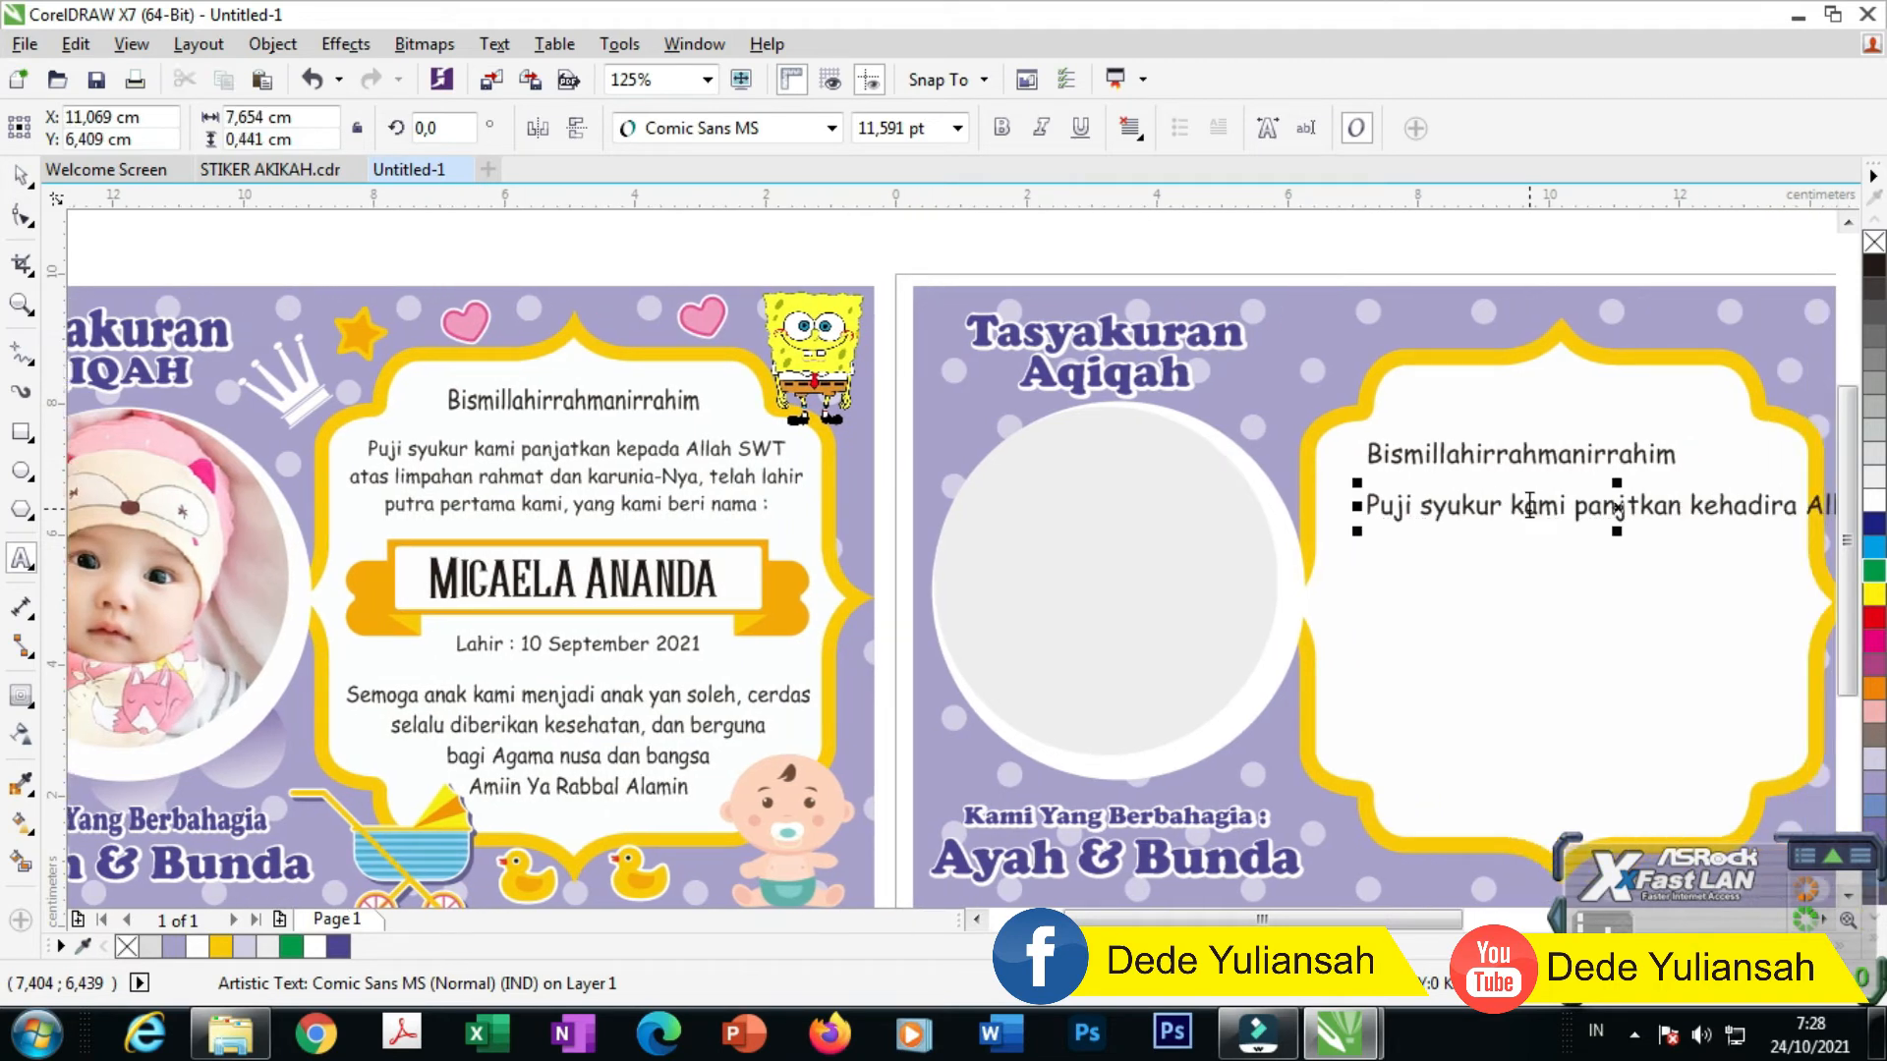
{"action": "type", "text": "ah SWT"}
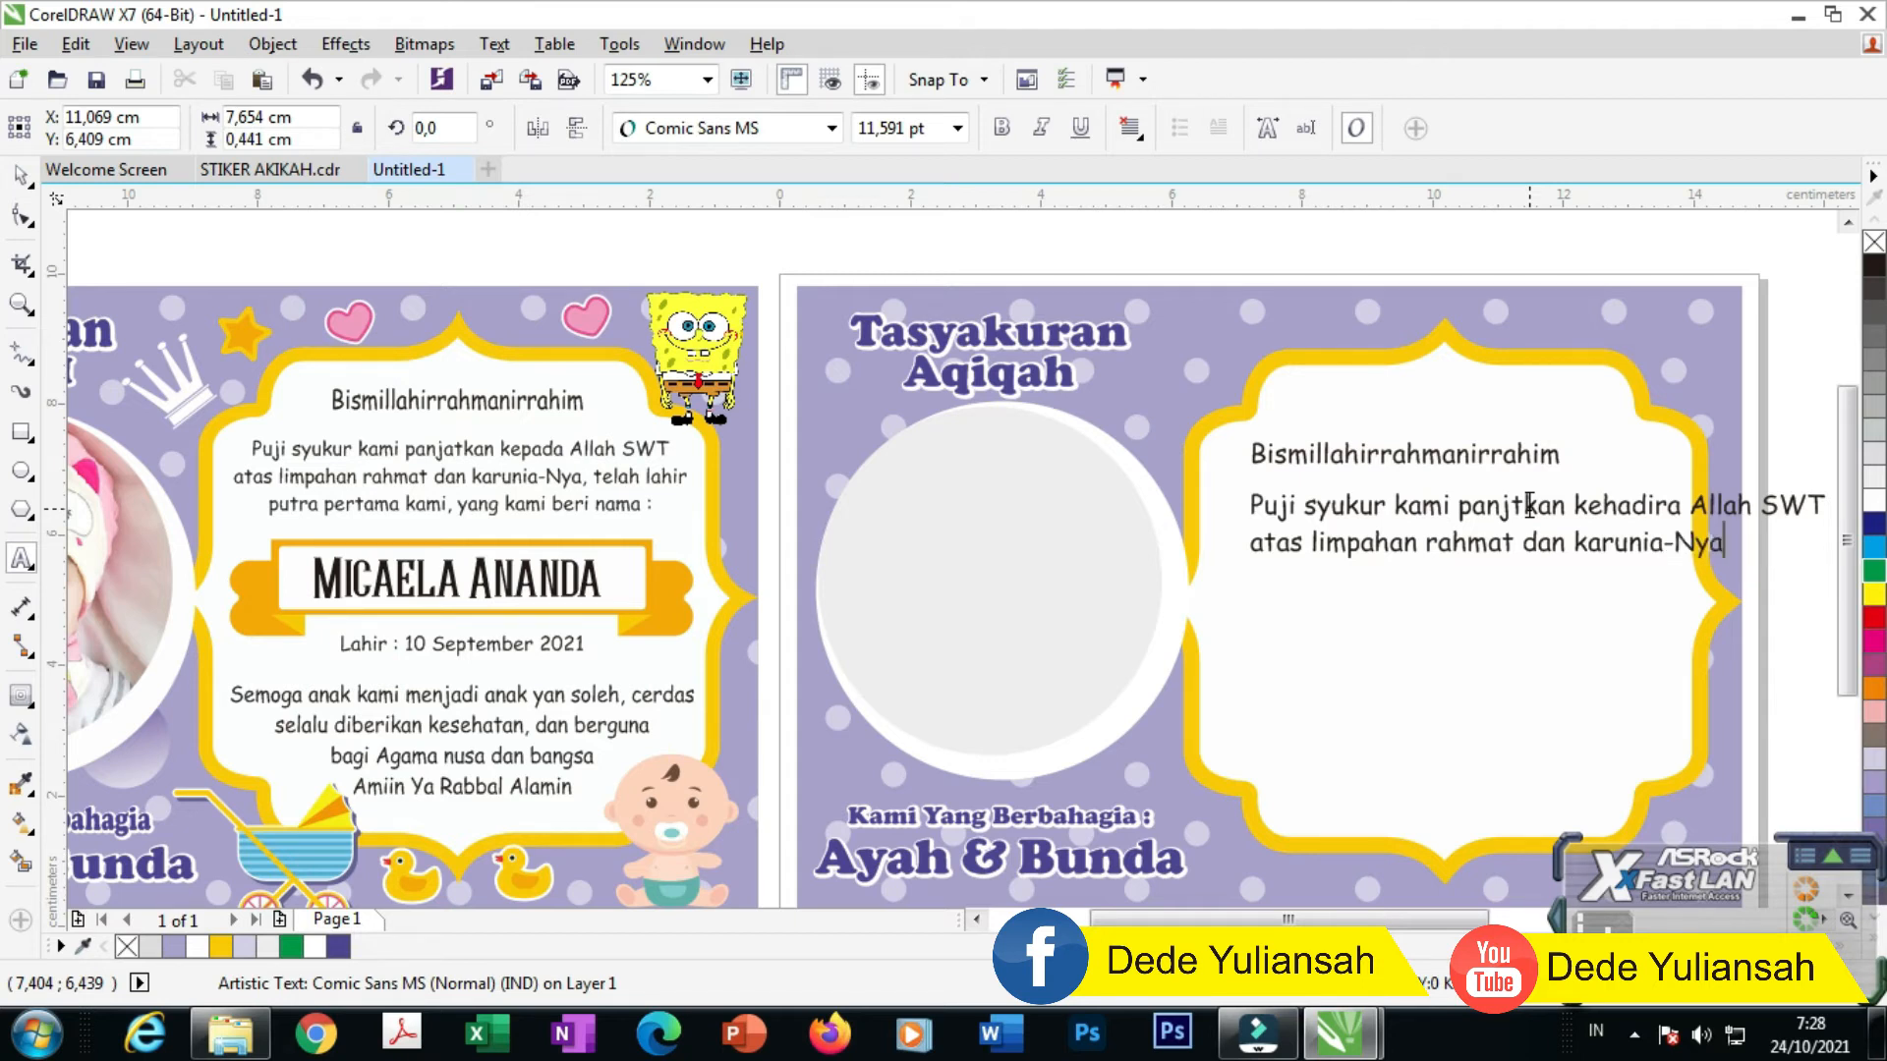
{"action": "type", "text": "lahir"}
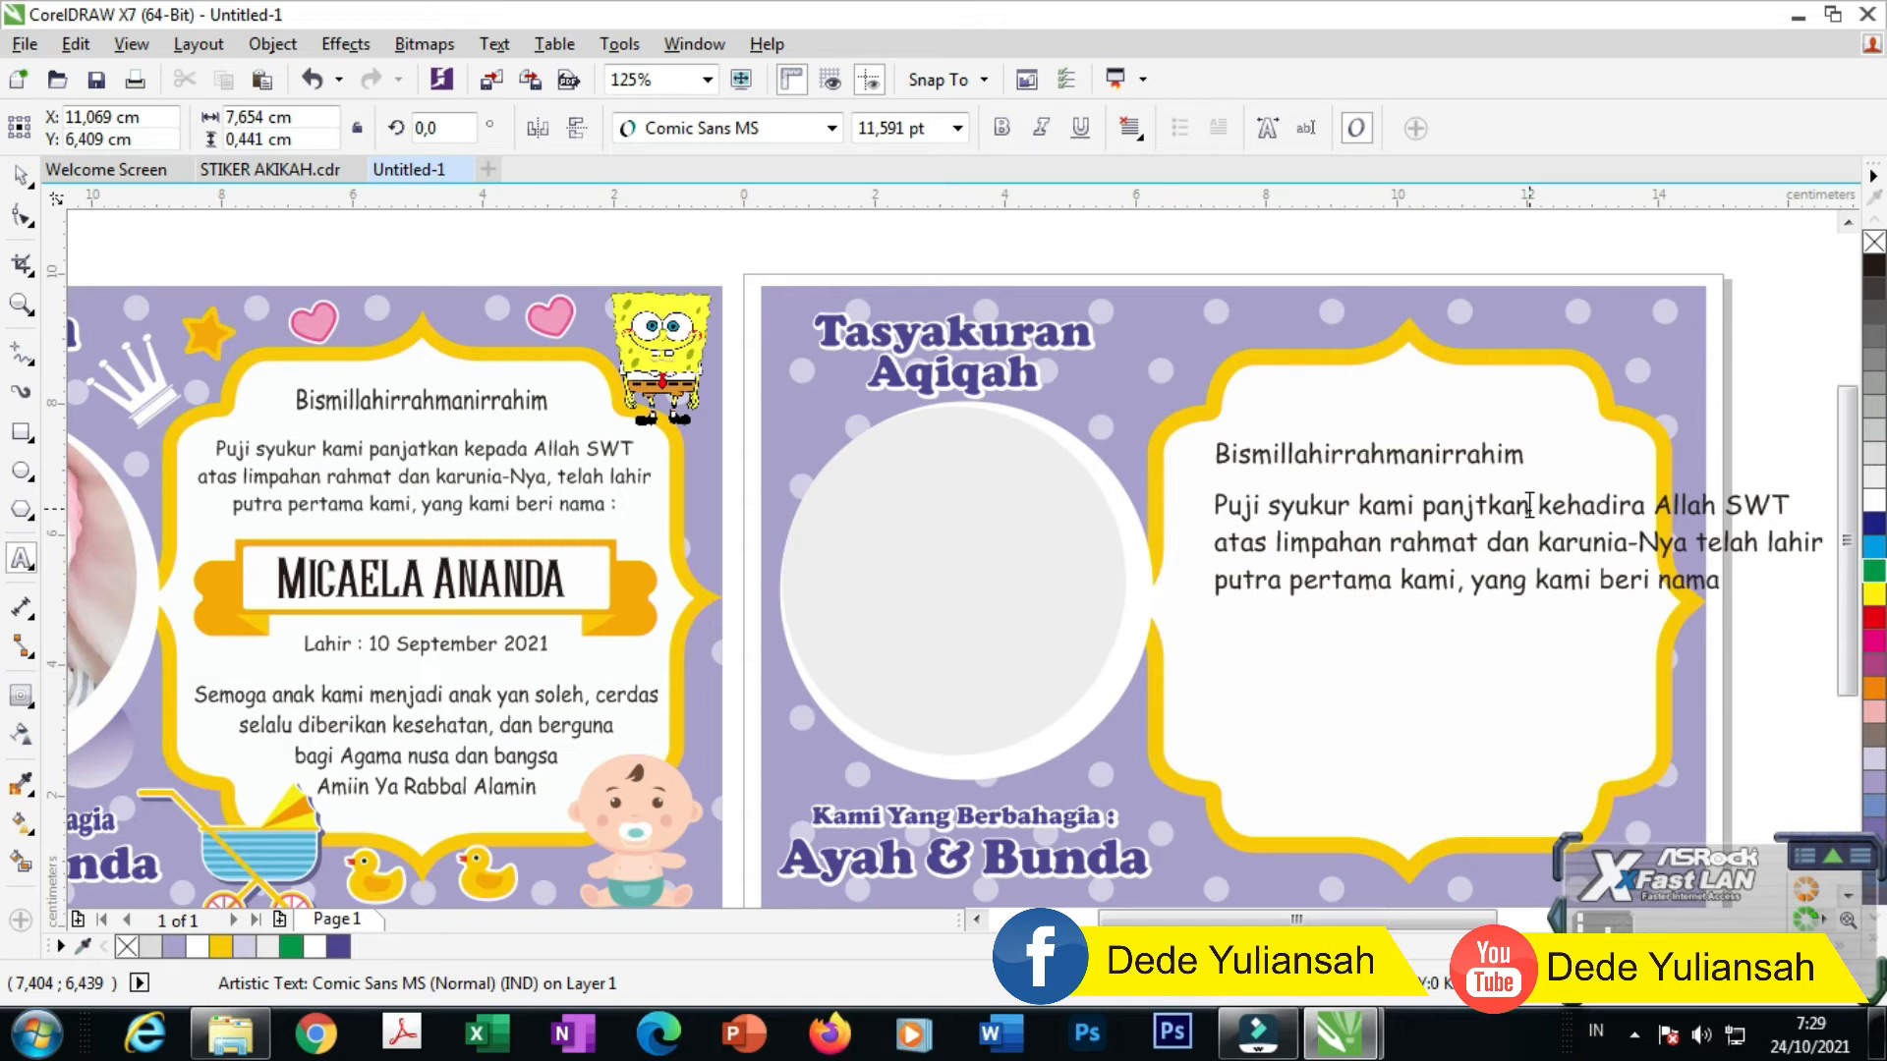
Step: Move the Bismillahirrahmanirrahim heading and greeting paragraph higher in the frame
{"action": "left_click", "coordinate": [31, 172]}
{"action": "left_click", "coordinate": [342, 456]}
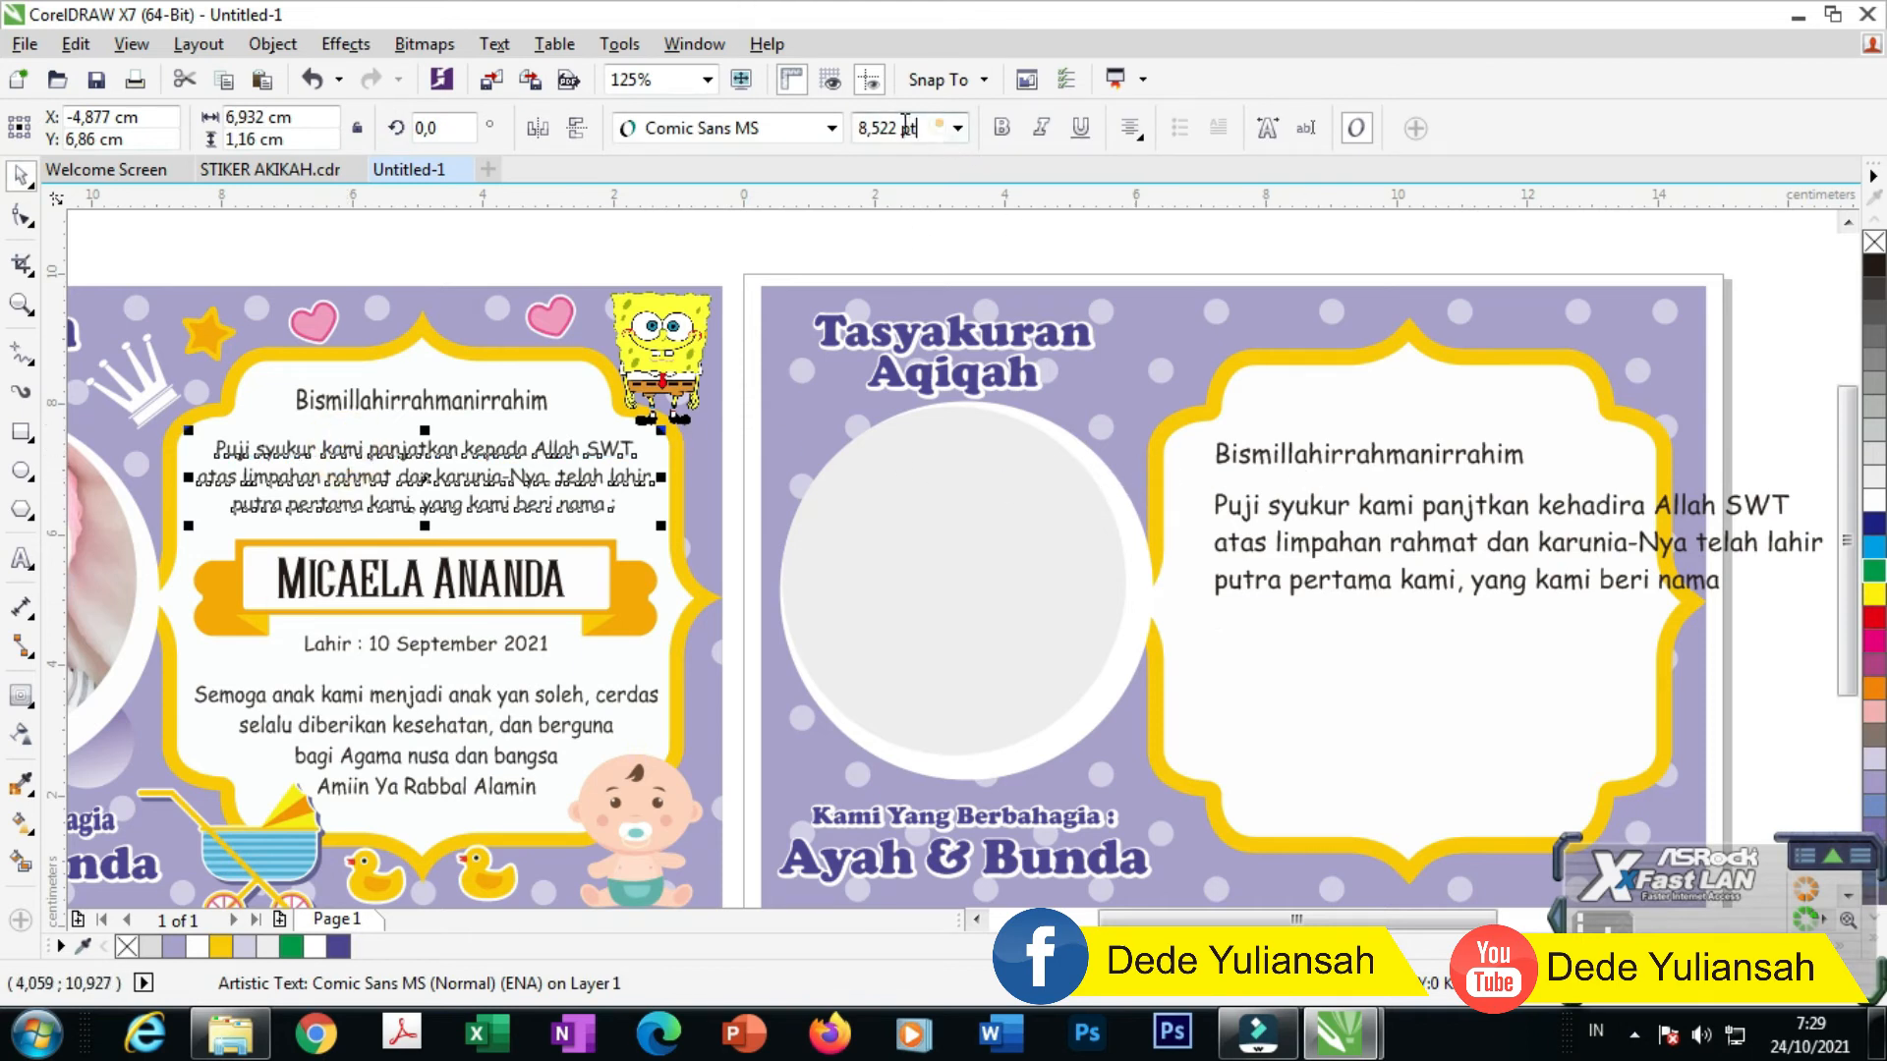
{"action": "left_click_drag", "start_coordinate": [1396, 454], "coordinate": [1451, 405]}
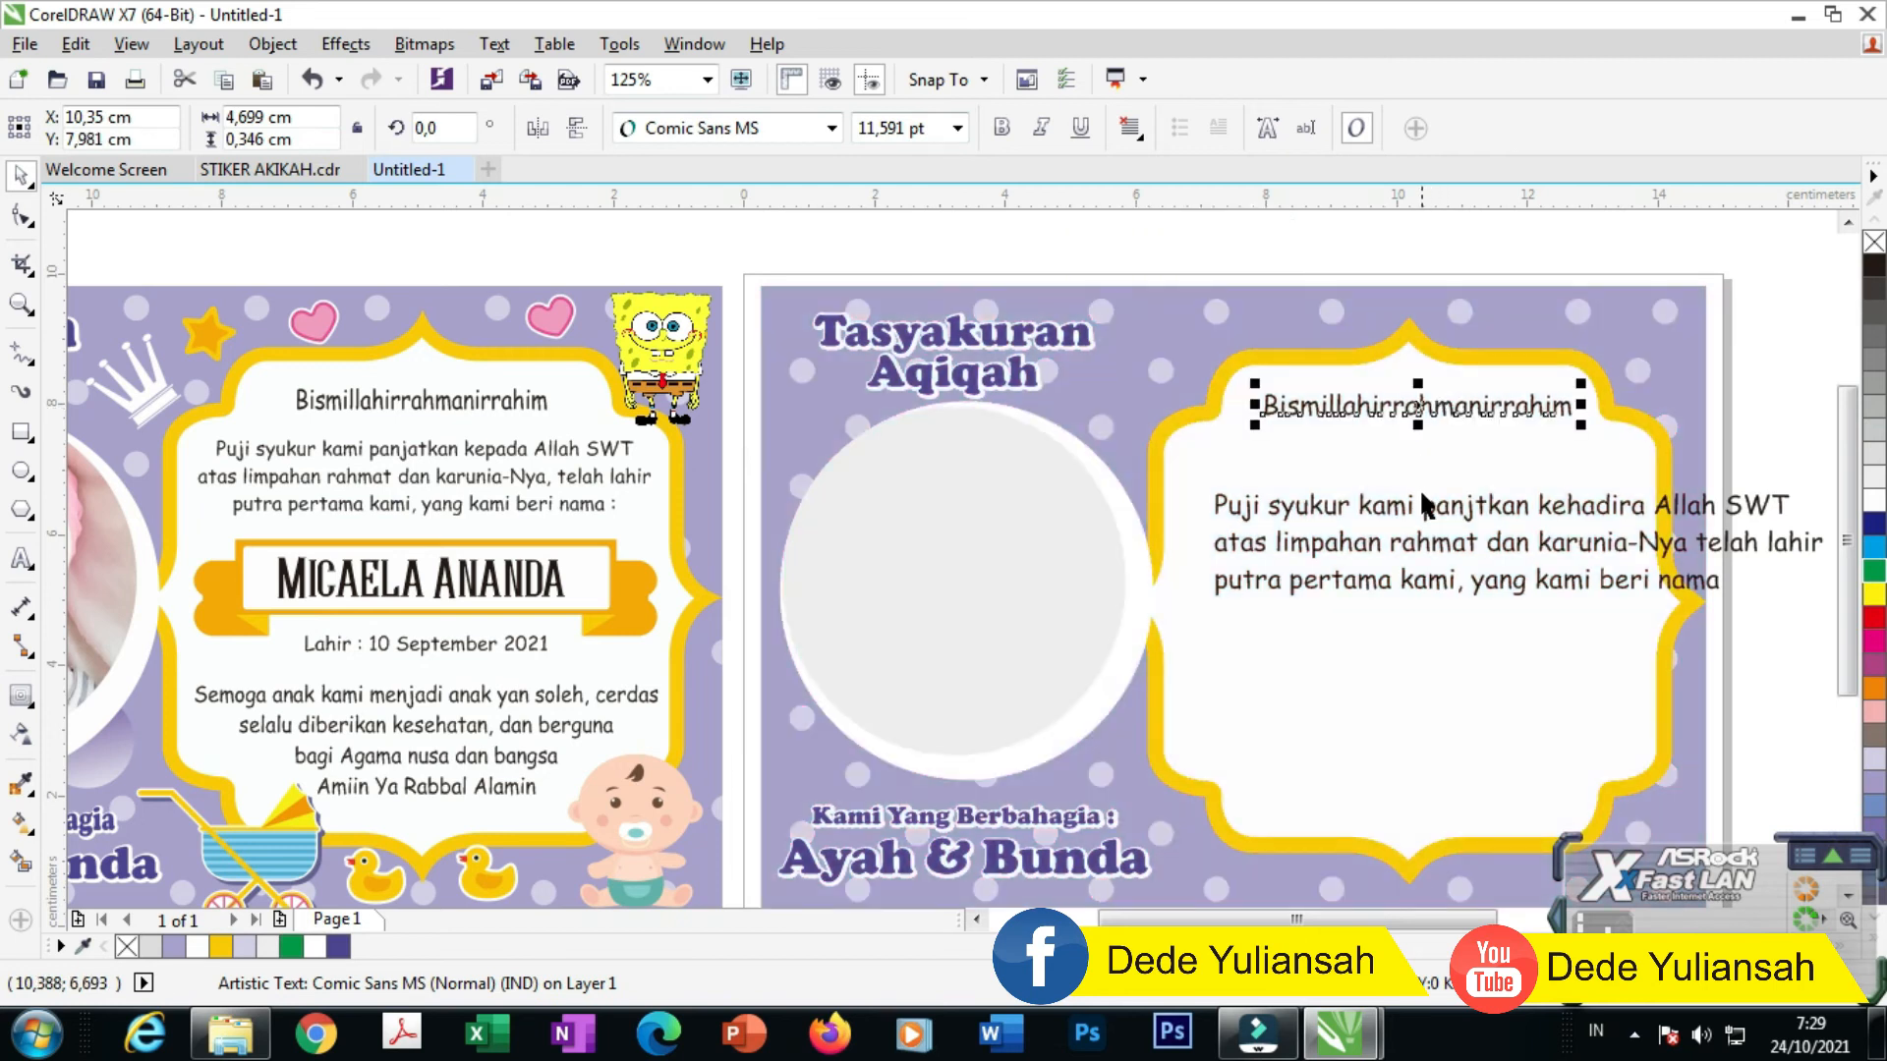
{"action": "left_click_drag", "start_coordinate": [1429, 515], "coordinate": [1396, 467]}
Step: Set the greeting paragraph to 8,522 pt with centred alignment
{"action": "left_click", "coordinate": [932, 128]}
{"action": "type", "text": "8,522 pt"}
{"action": "left_click", "coordinate": [1532, 262]}
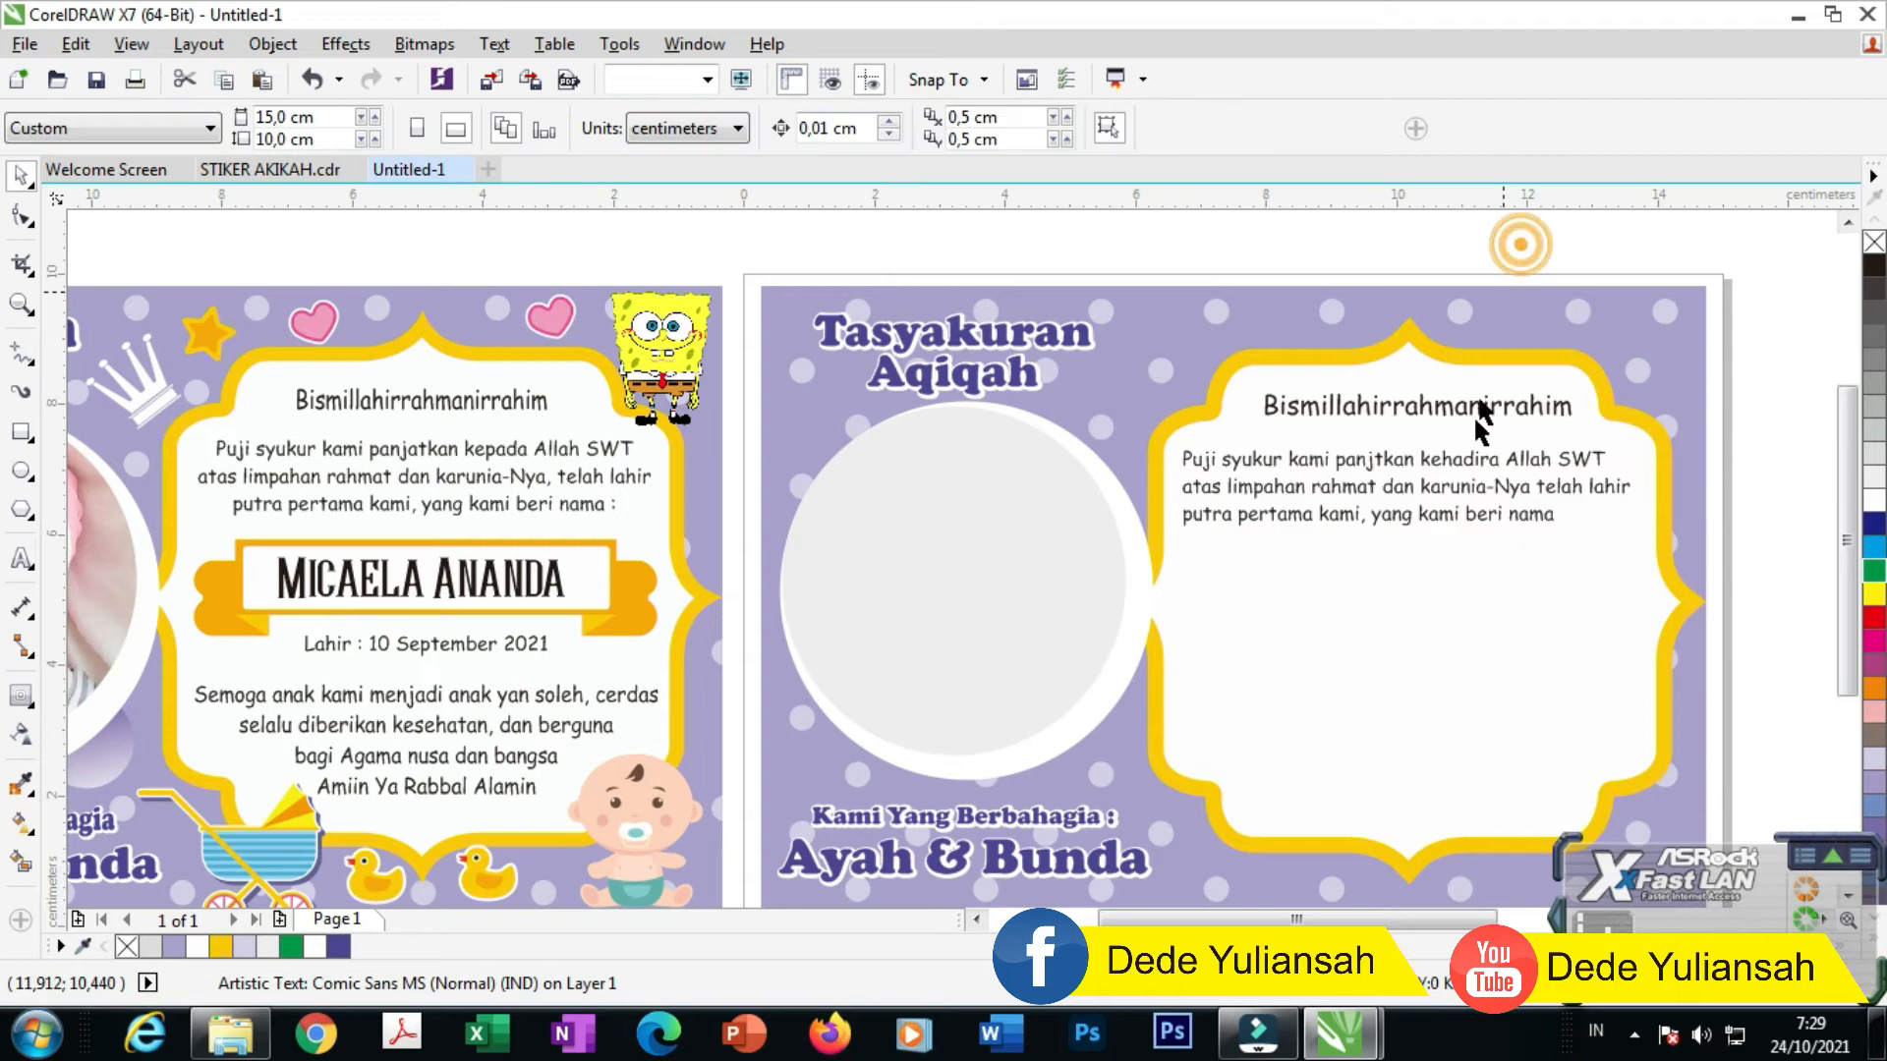
{"action": "left_click", "coordinate": [1307, 455]}
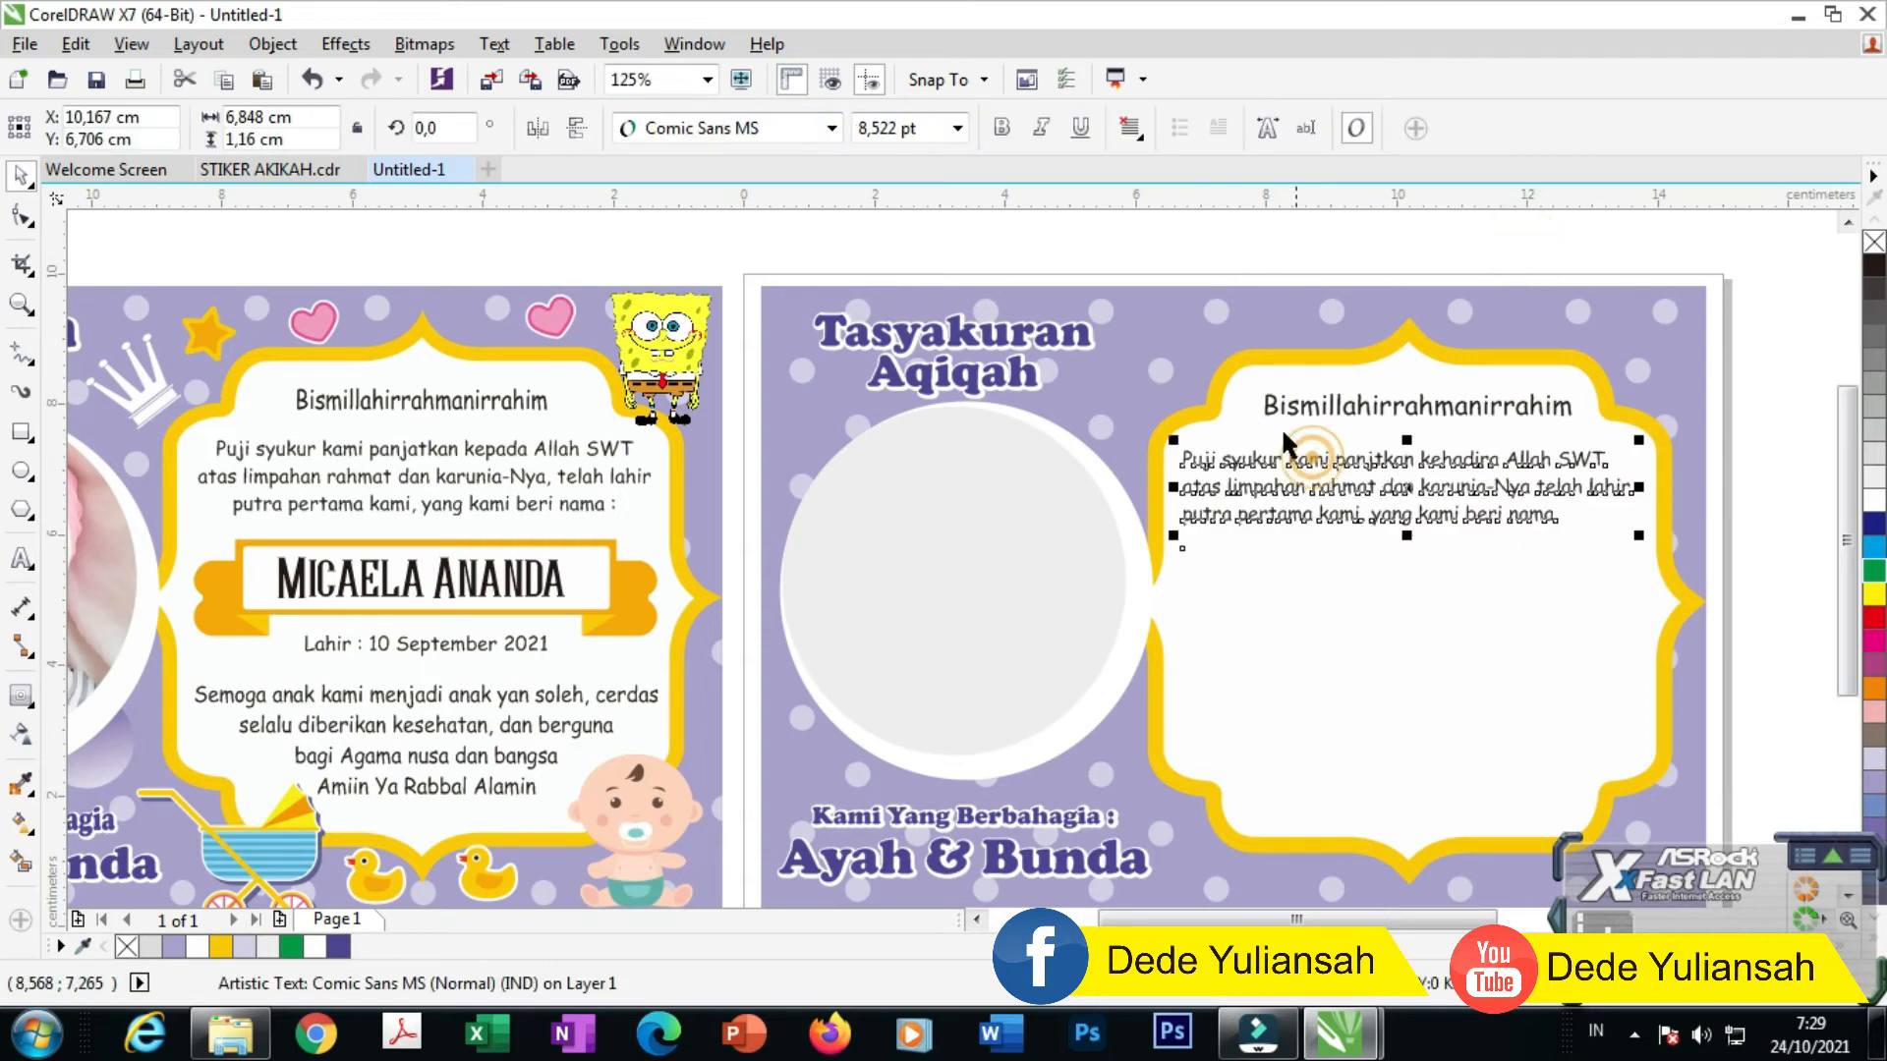
{"action": "left_click", "coordinate": [1118, 137]}
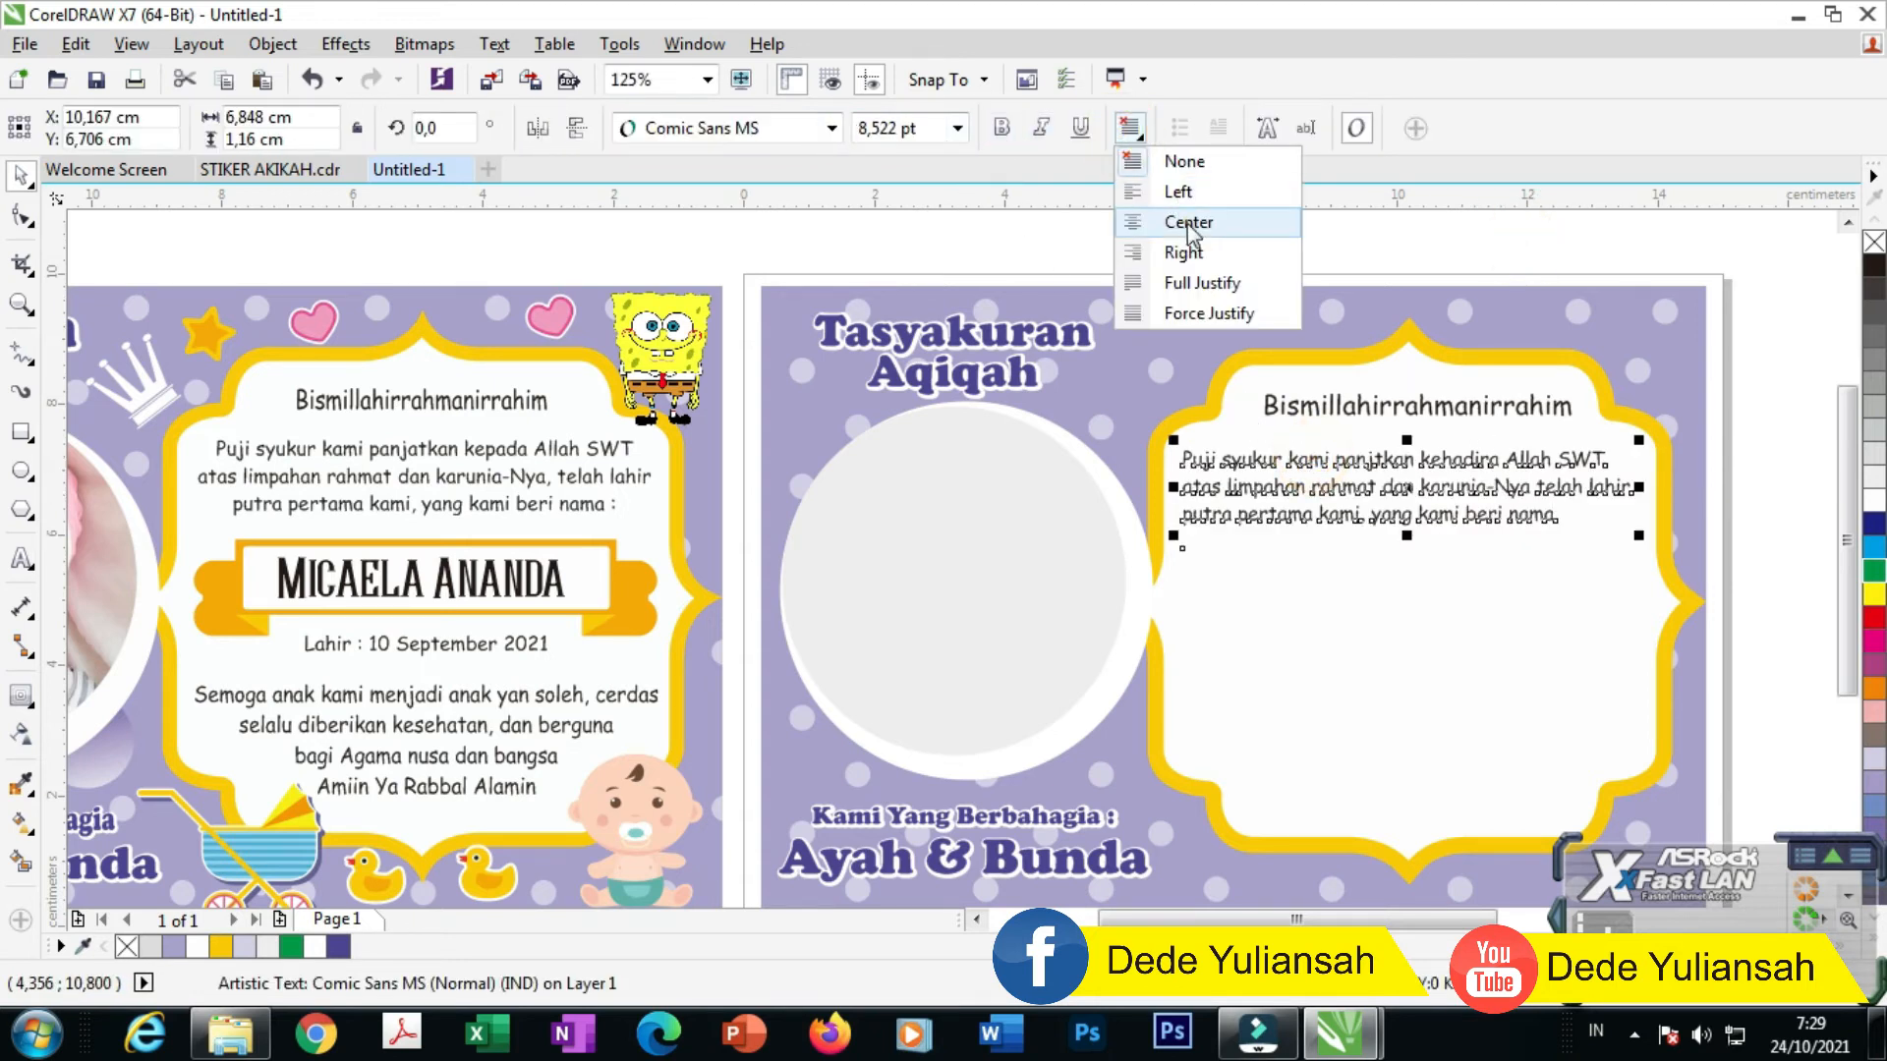
{"action": "left_click", "coordinate": [1174, 217]}
{"action": "left_click", "coordinate": [1528, 617], "text": "shift"}
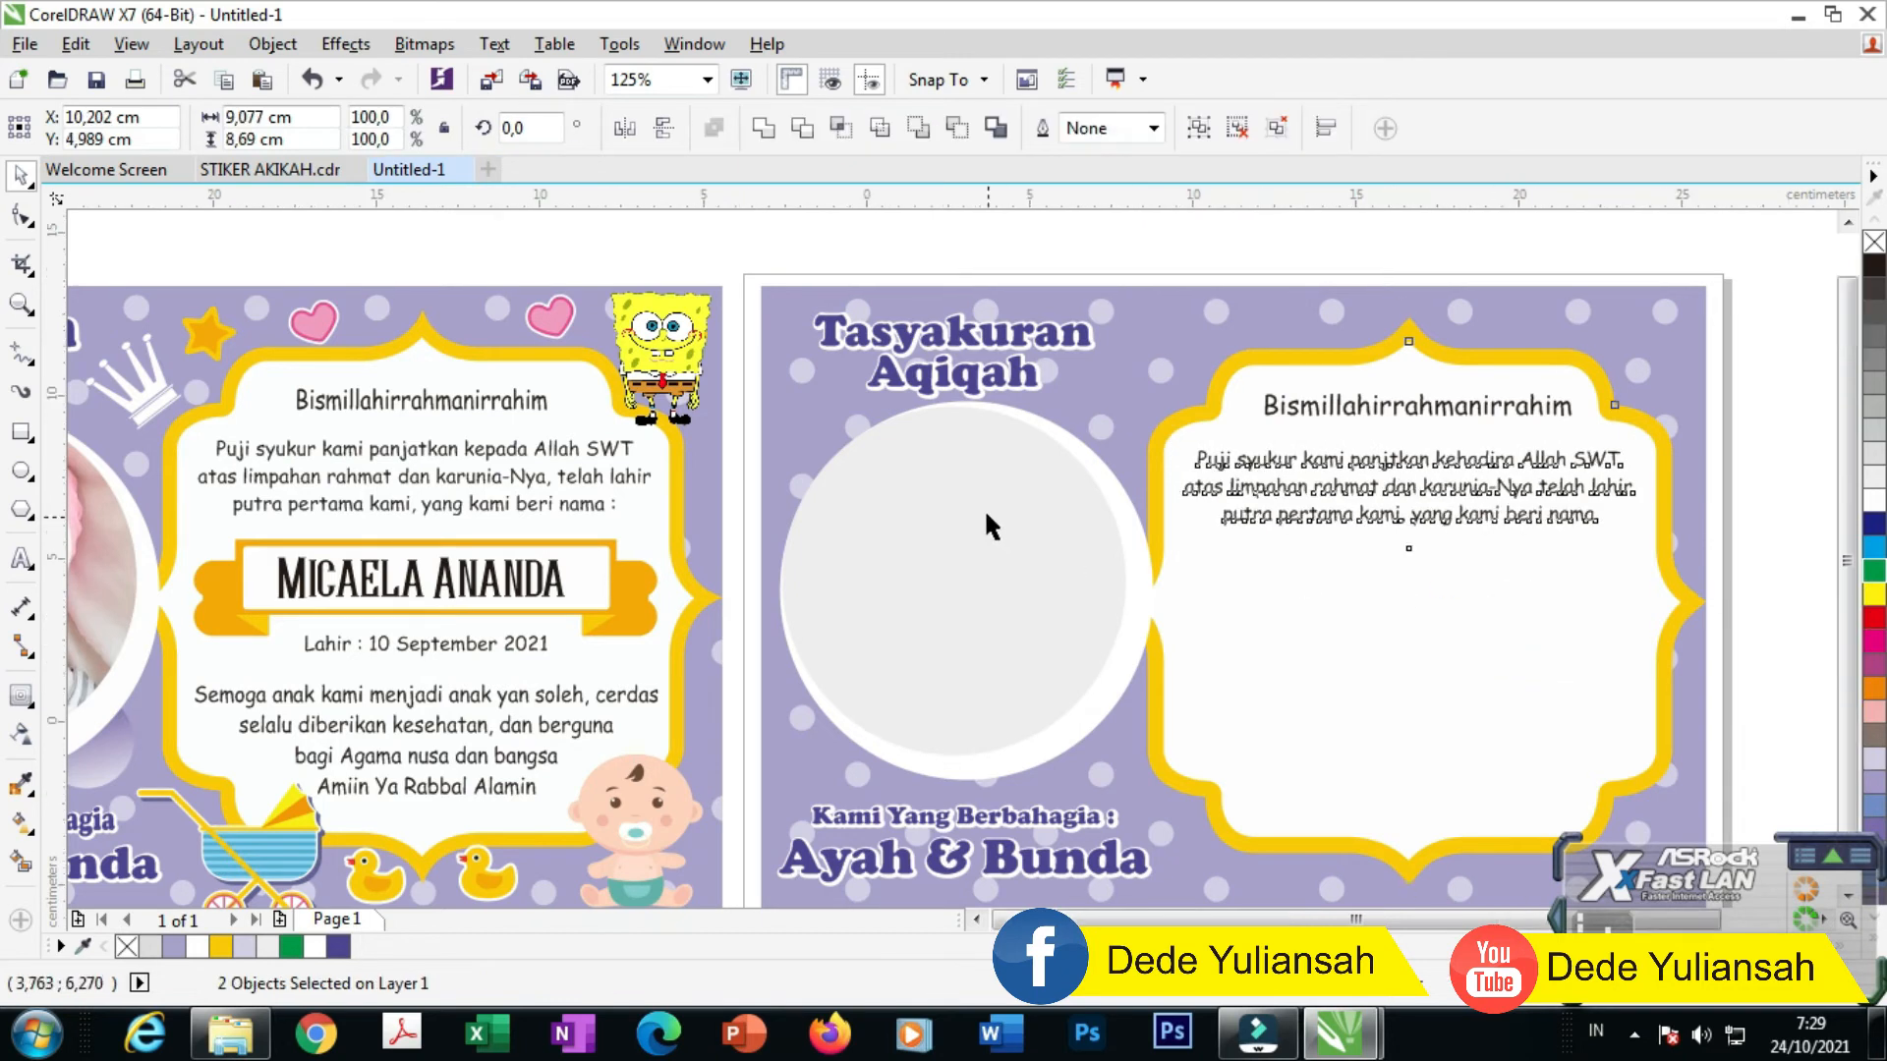
{"action": "scroll", "coordinate": [1047, 528], "scroll_direction": "down", "scroll_amount": 4}
{"action": "scroll", "coordinate": [1407, 578], "scroll_direction": "up", "scroll_amount": 2}
{"action": "left_click", "coordinate": [1524, 554]}
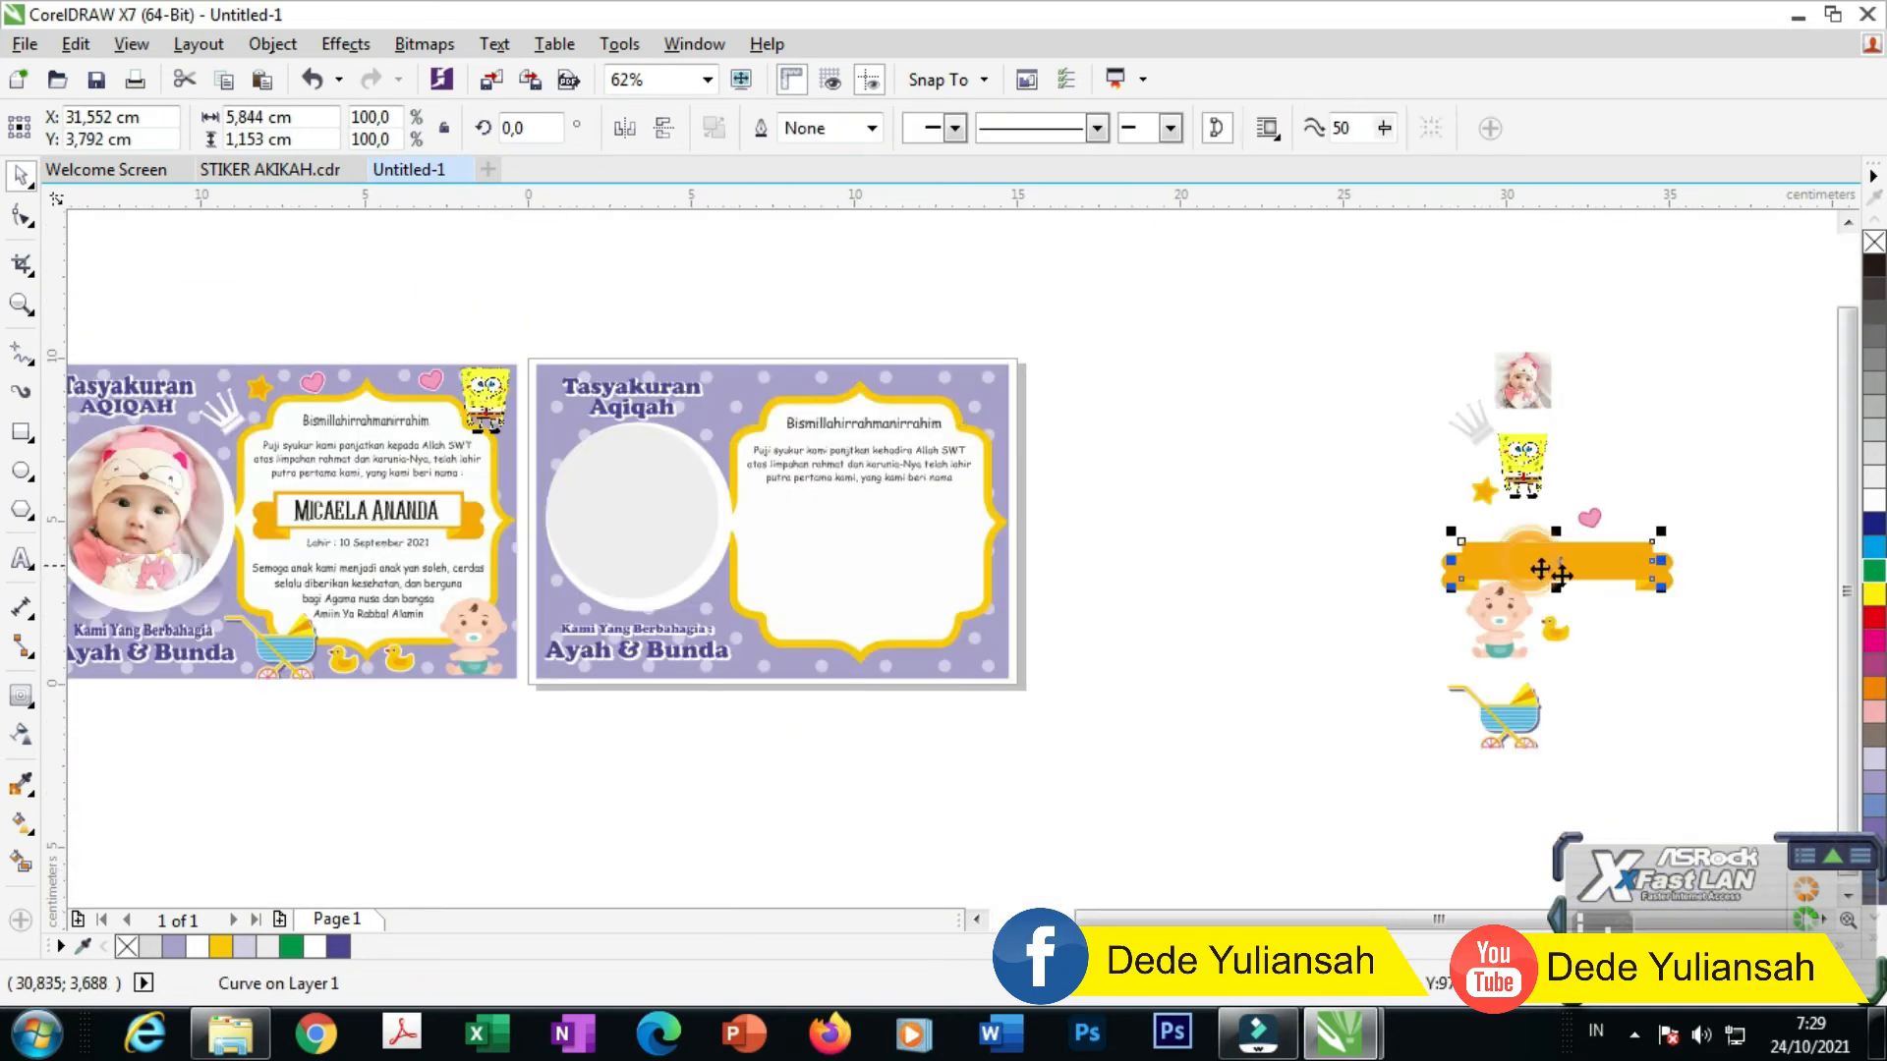
Step: Move the orange ribbon onto the right card, group it, and bring it in front of the frame
{"action": "left_click_drag", "start_coordinate": [1376, 522], "coordinate": [1739, 613]}
{"action": "left_click_drag", "start_coordinate": [1643, 555], "coordinate": [906, 531]}
{"action": "key", "text": "ctrl+g"}
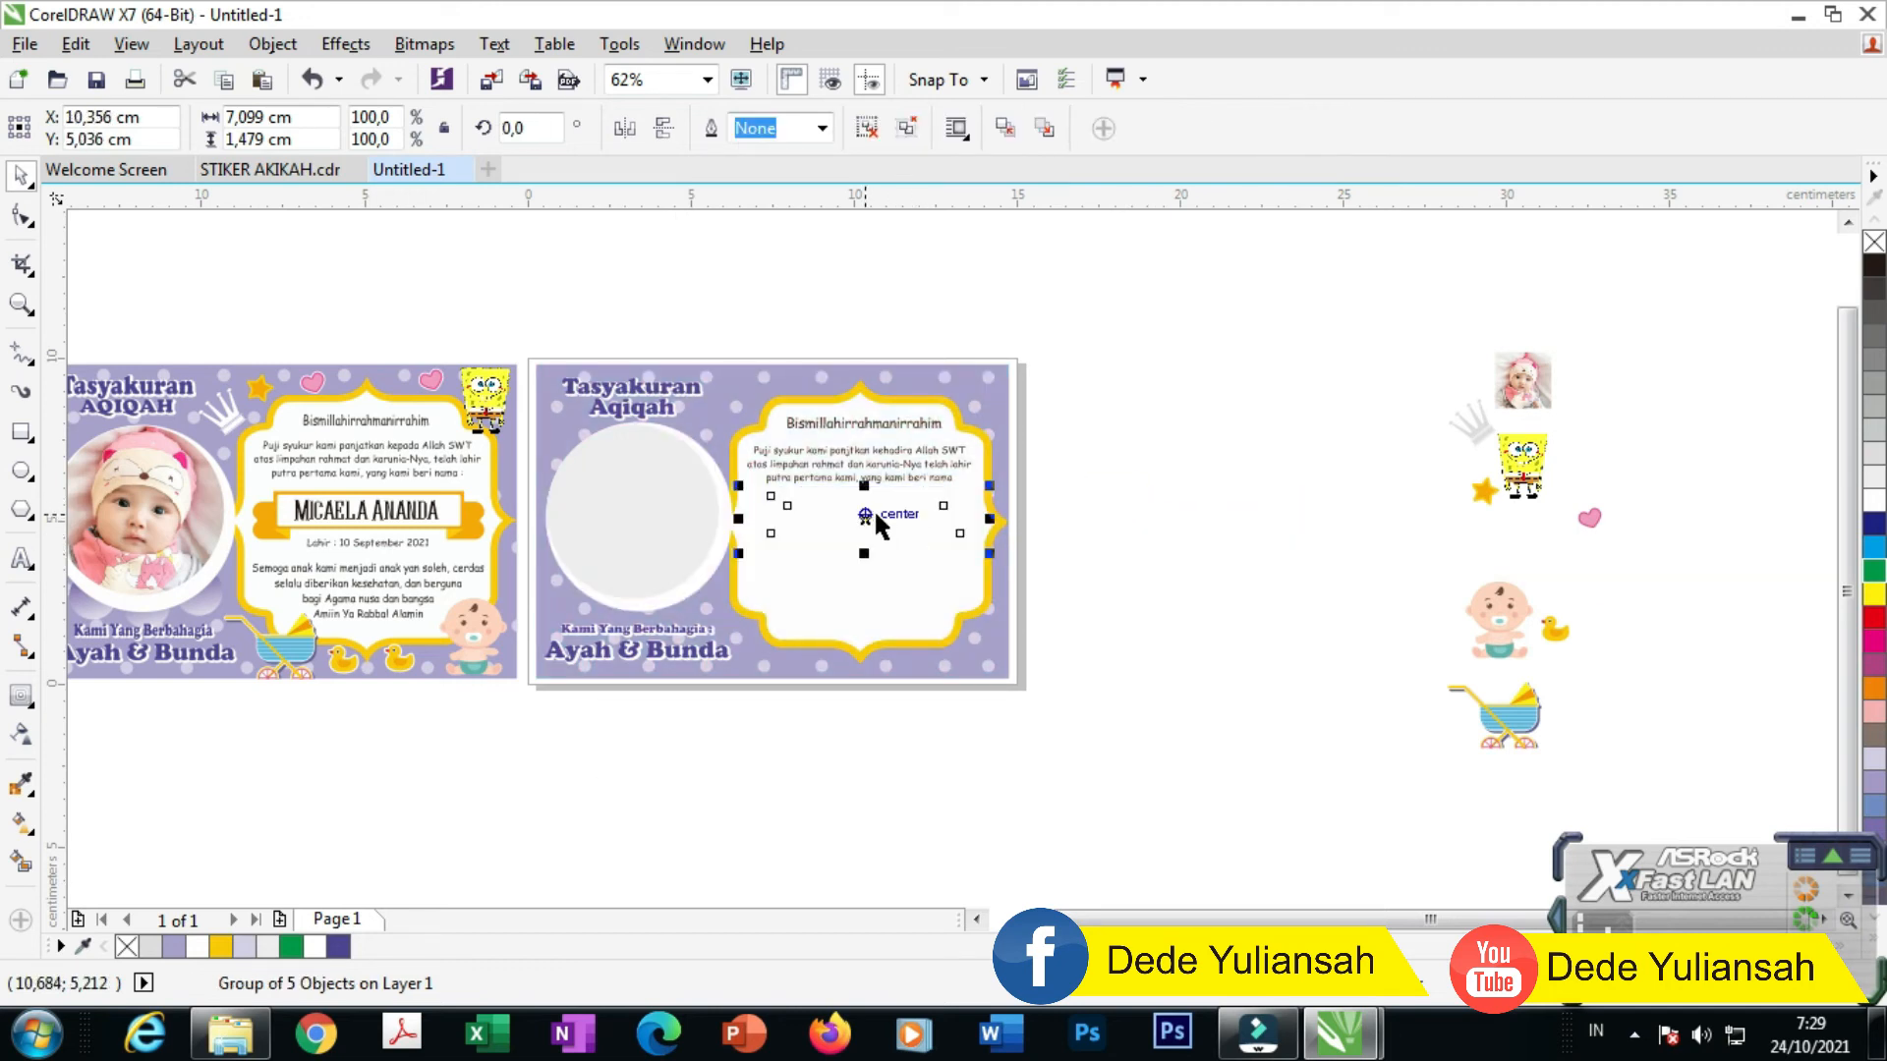
{"action": "key", "text": "shift+Page_Up"}
{"action": "scroll", "coordinate": [809, 520], "scroll_direction": "up", "scroll_amount": 2}
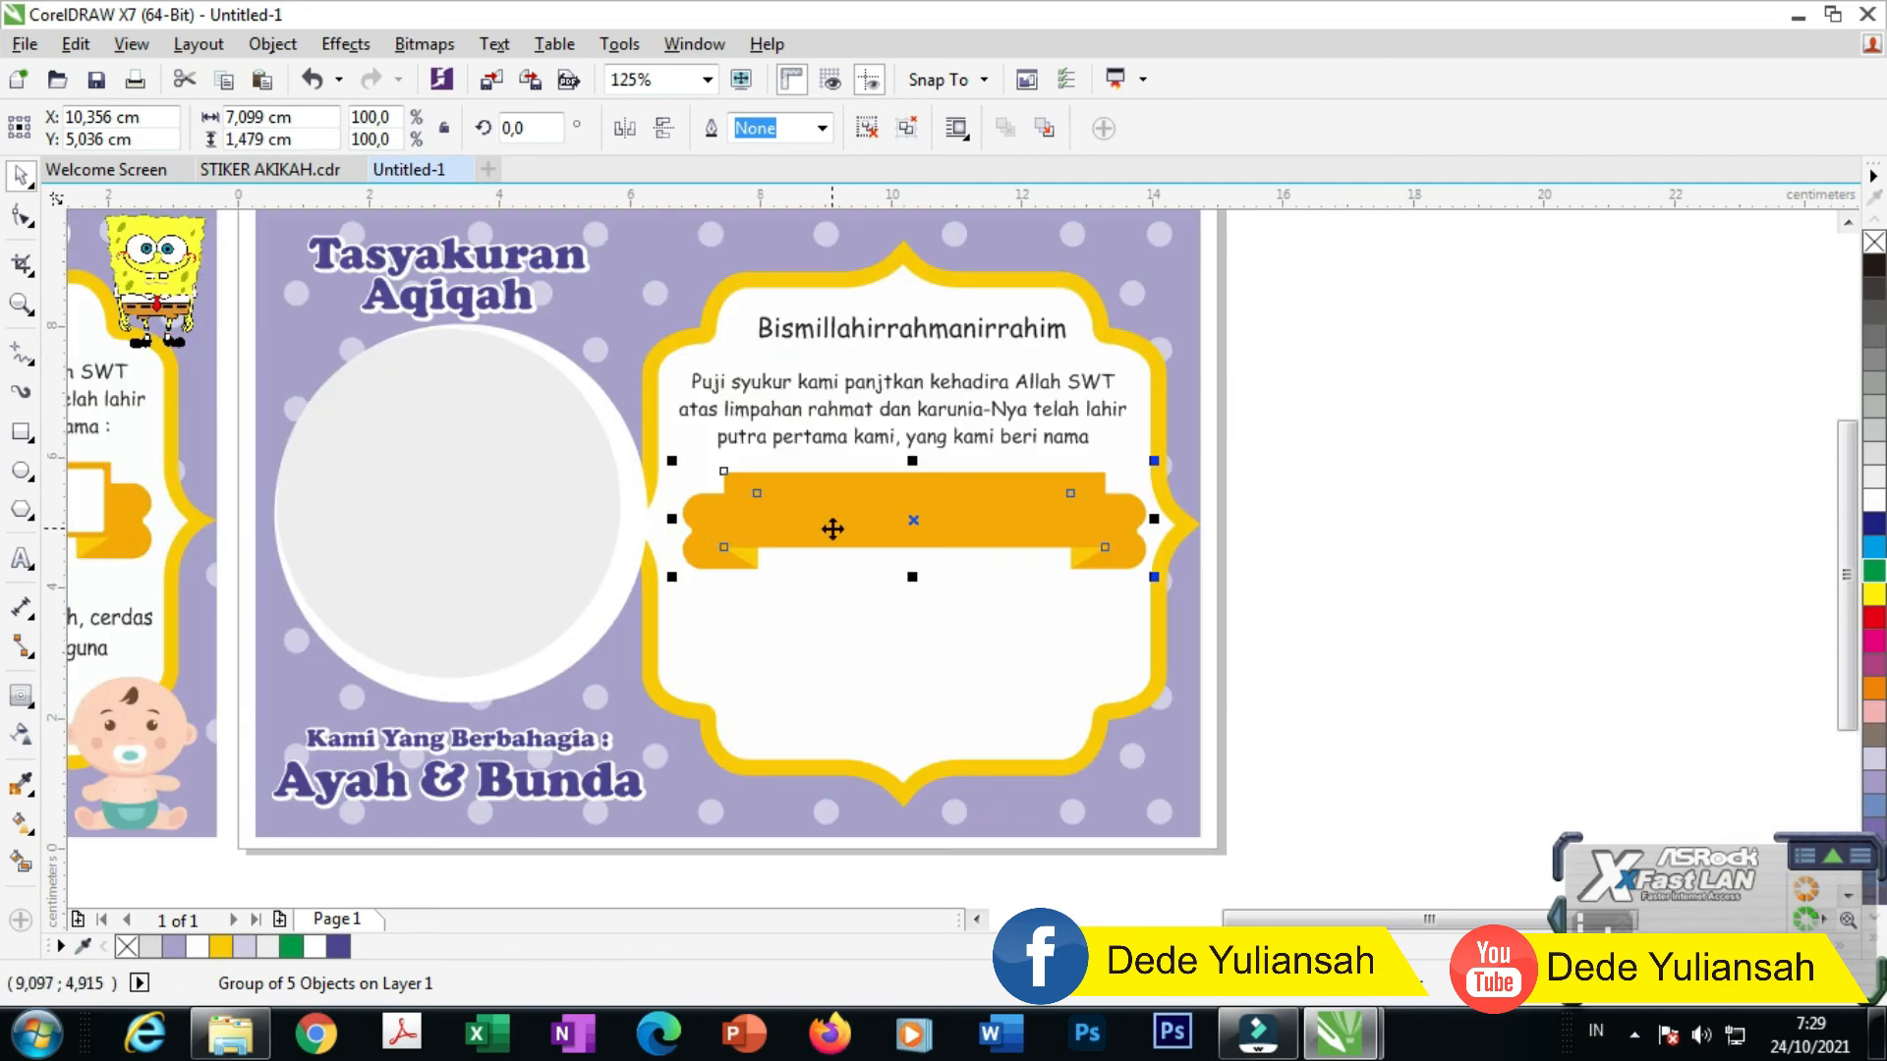
{"action": "left_click_drag", "start_coordinate": [834, 530], "coordinate": [830, 526]}
Step: Place a copy of the greeting paragraph below the ribbon
{"action": "scroll", "coordinate": [1208, 496], "scroll_direction": "down", "scroll_amount": 2}
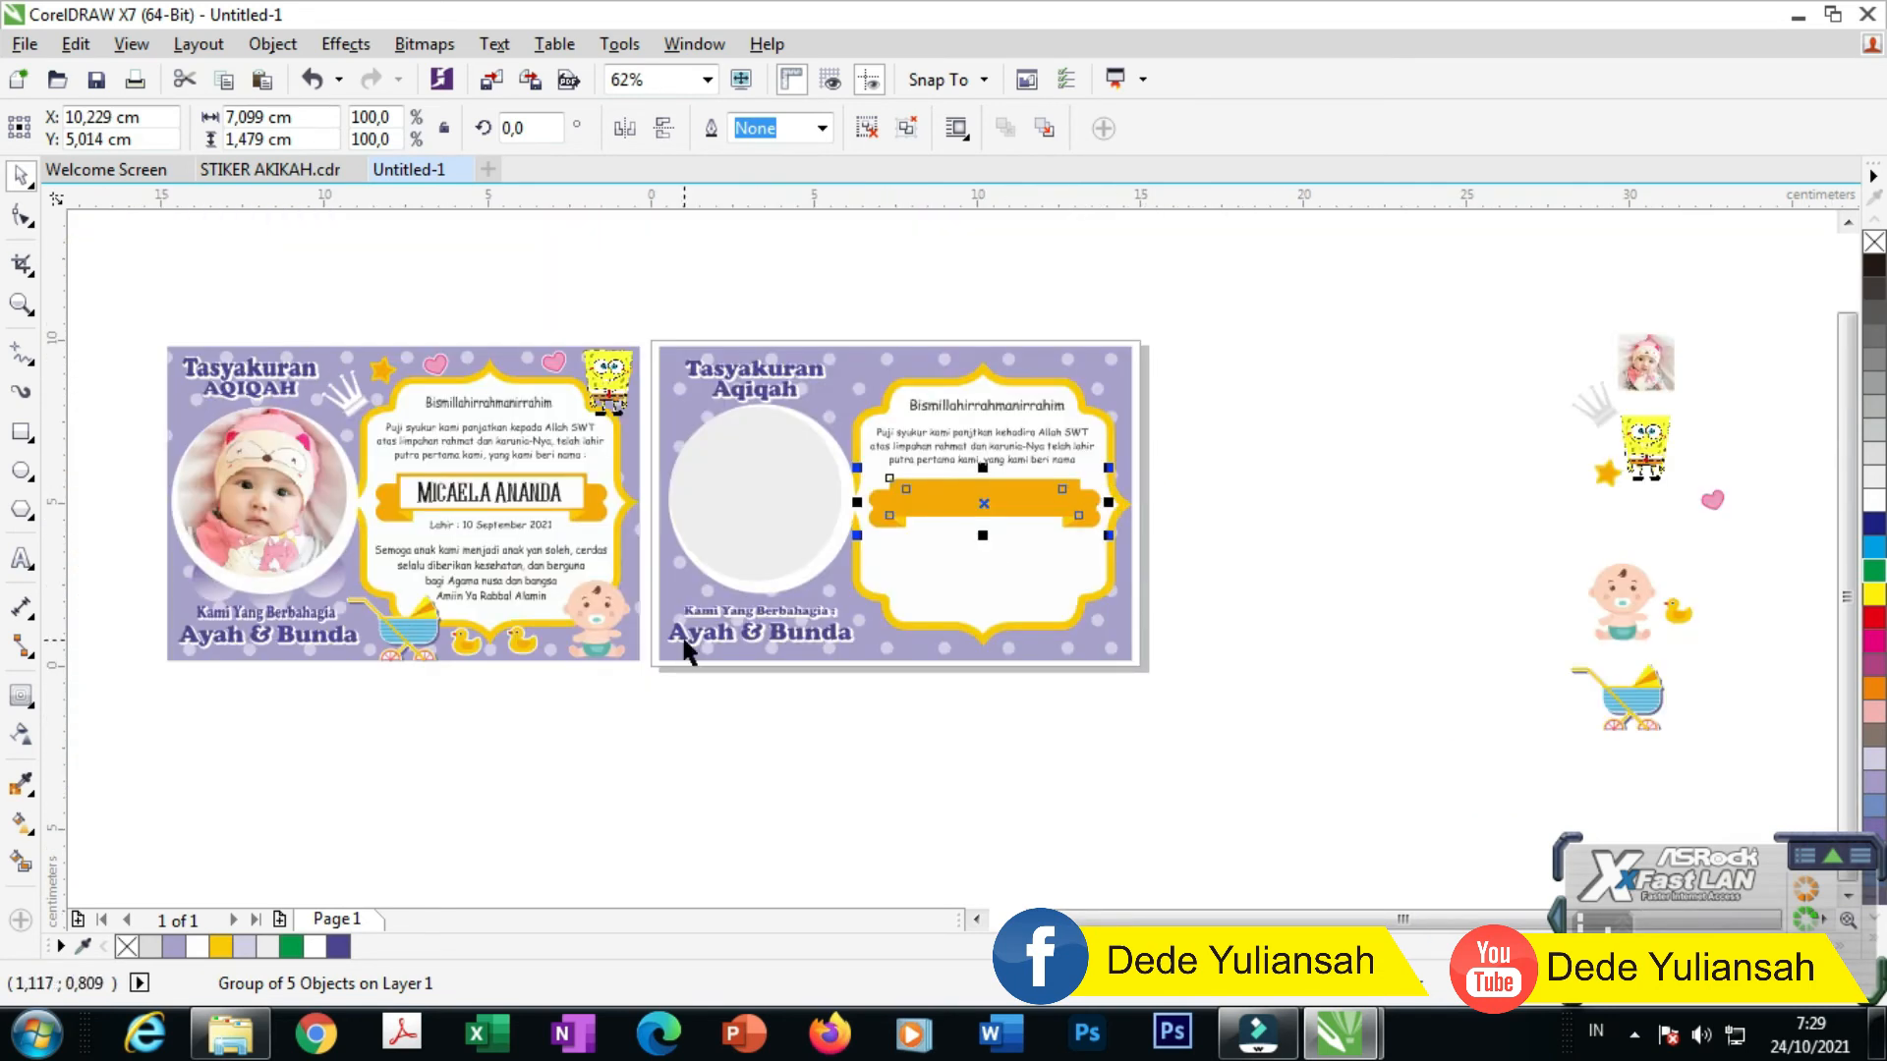
{"action": "scroll", "coordinate": [649, 634], "scroll_direction": "up", "scroll_amount": 2}
{"action": "left_click", "coordinate": [1501, 273]}
{"action": "left_click_drag", "start_coordinate": [1310, 246], "coordinate": [1321, 470]}
Step: Replace the copied text with 'Lahir : 10 September 2021' and drop a duplicate copy below it
{"action": "double_click", "coordinate": [1307, 429]}
{"action": "key", "text": "ctrl+a"}
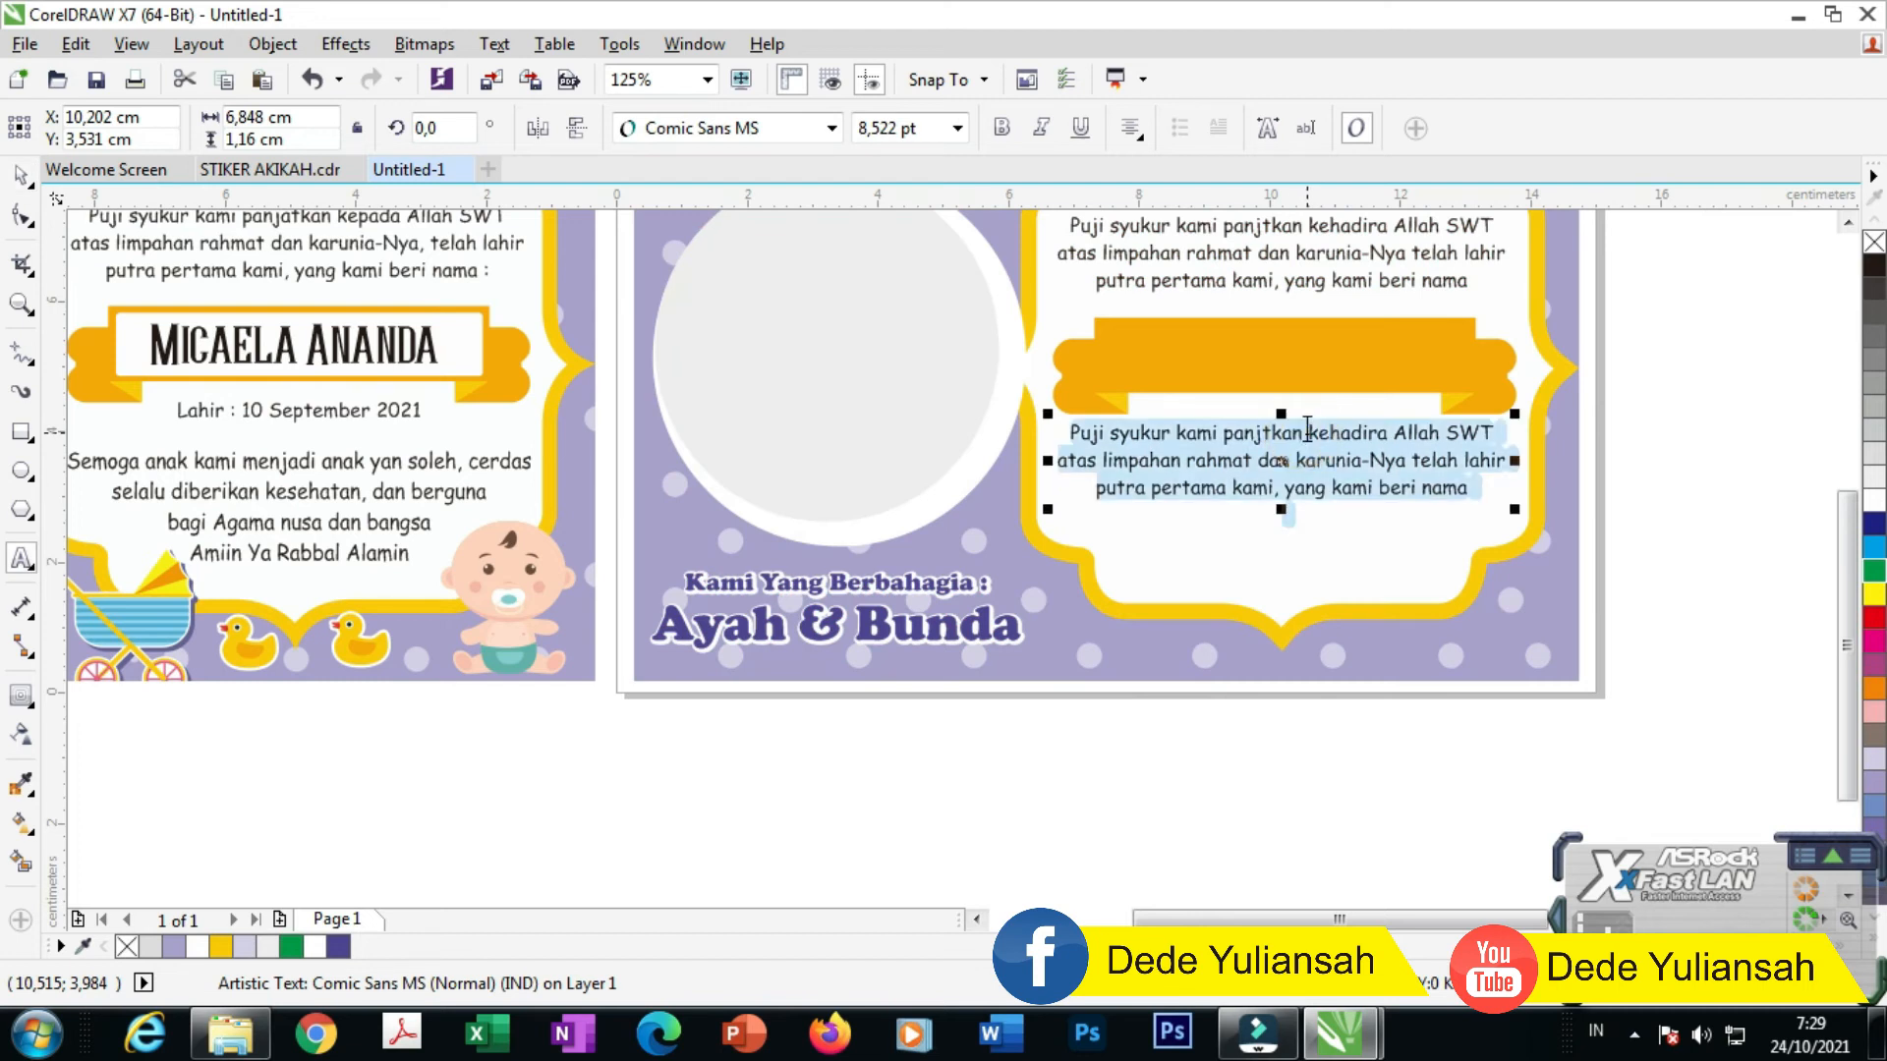
{"action": "type", "text": "Lah"}
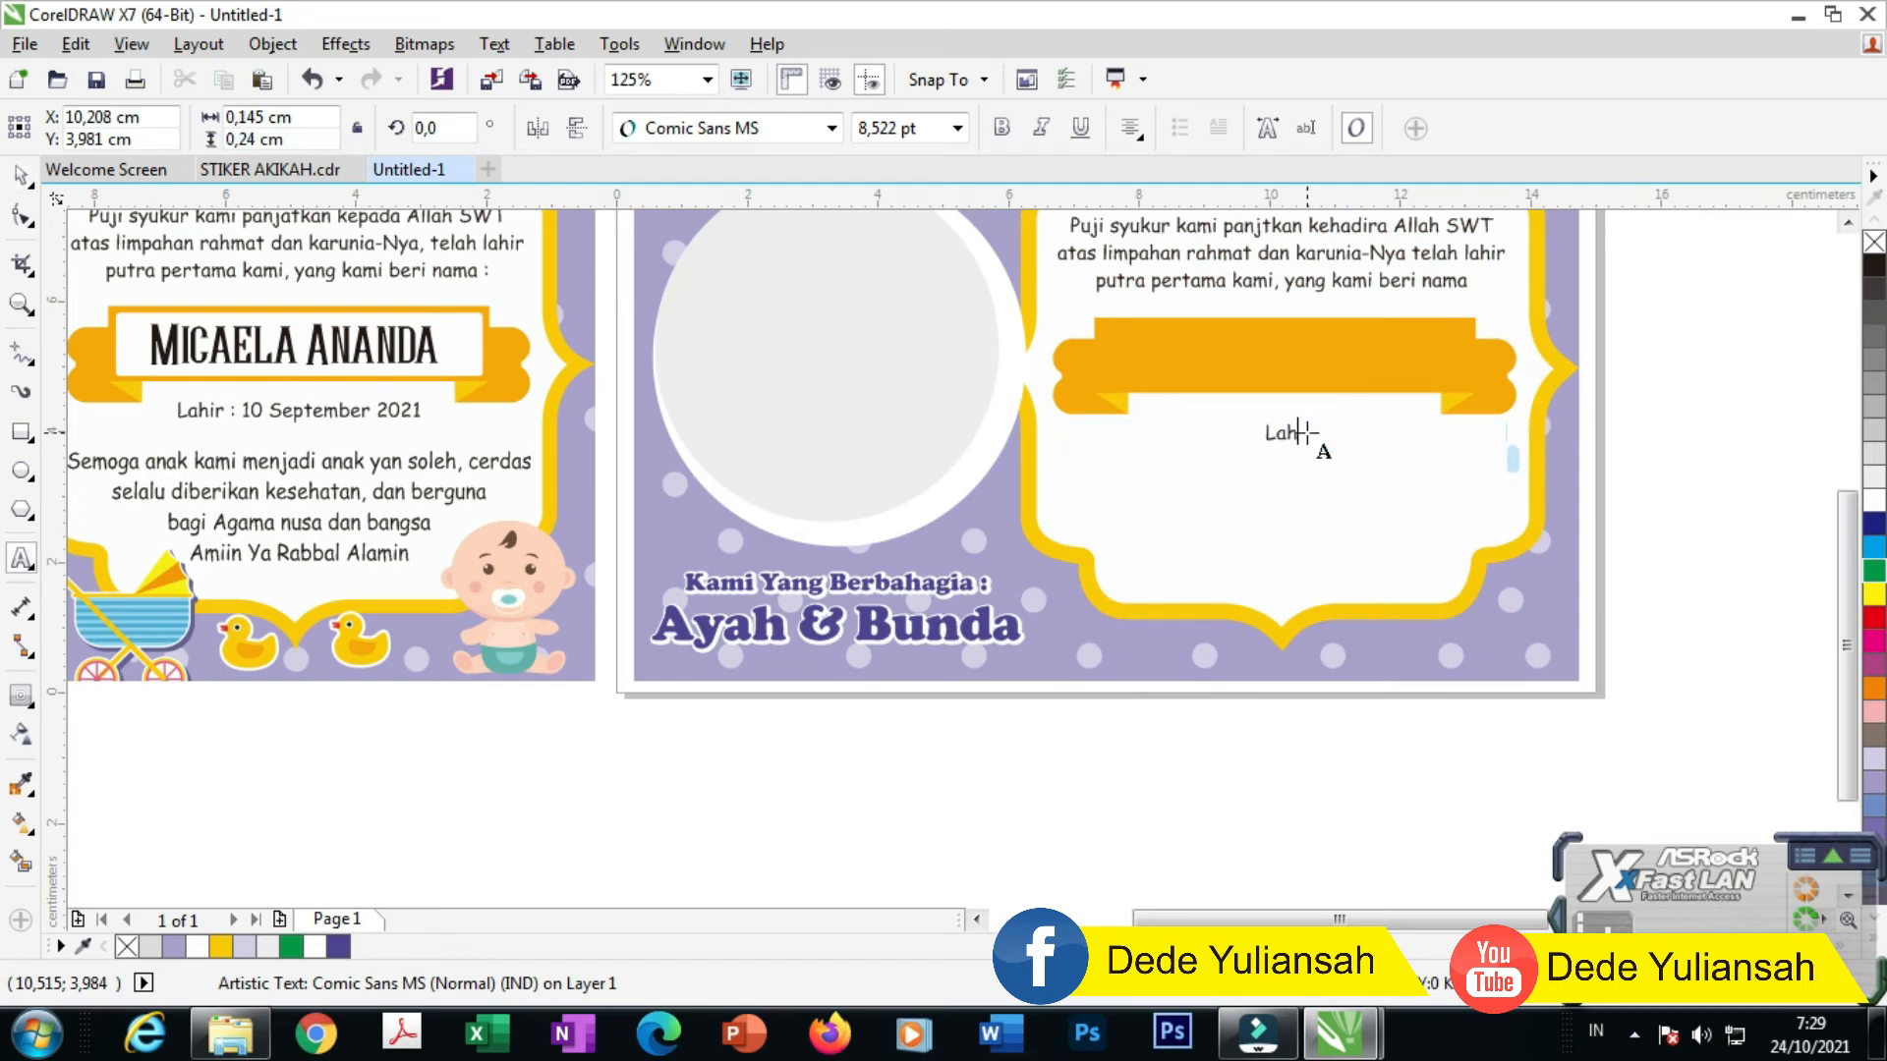
{"action": "type", "text": "ir : 10 September 2021"}
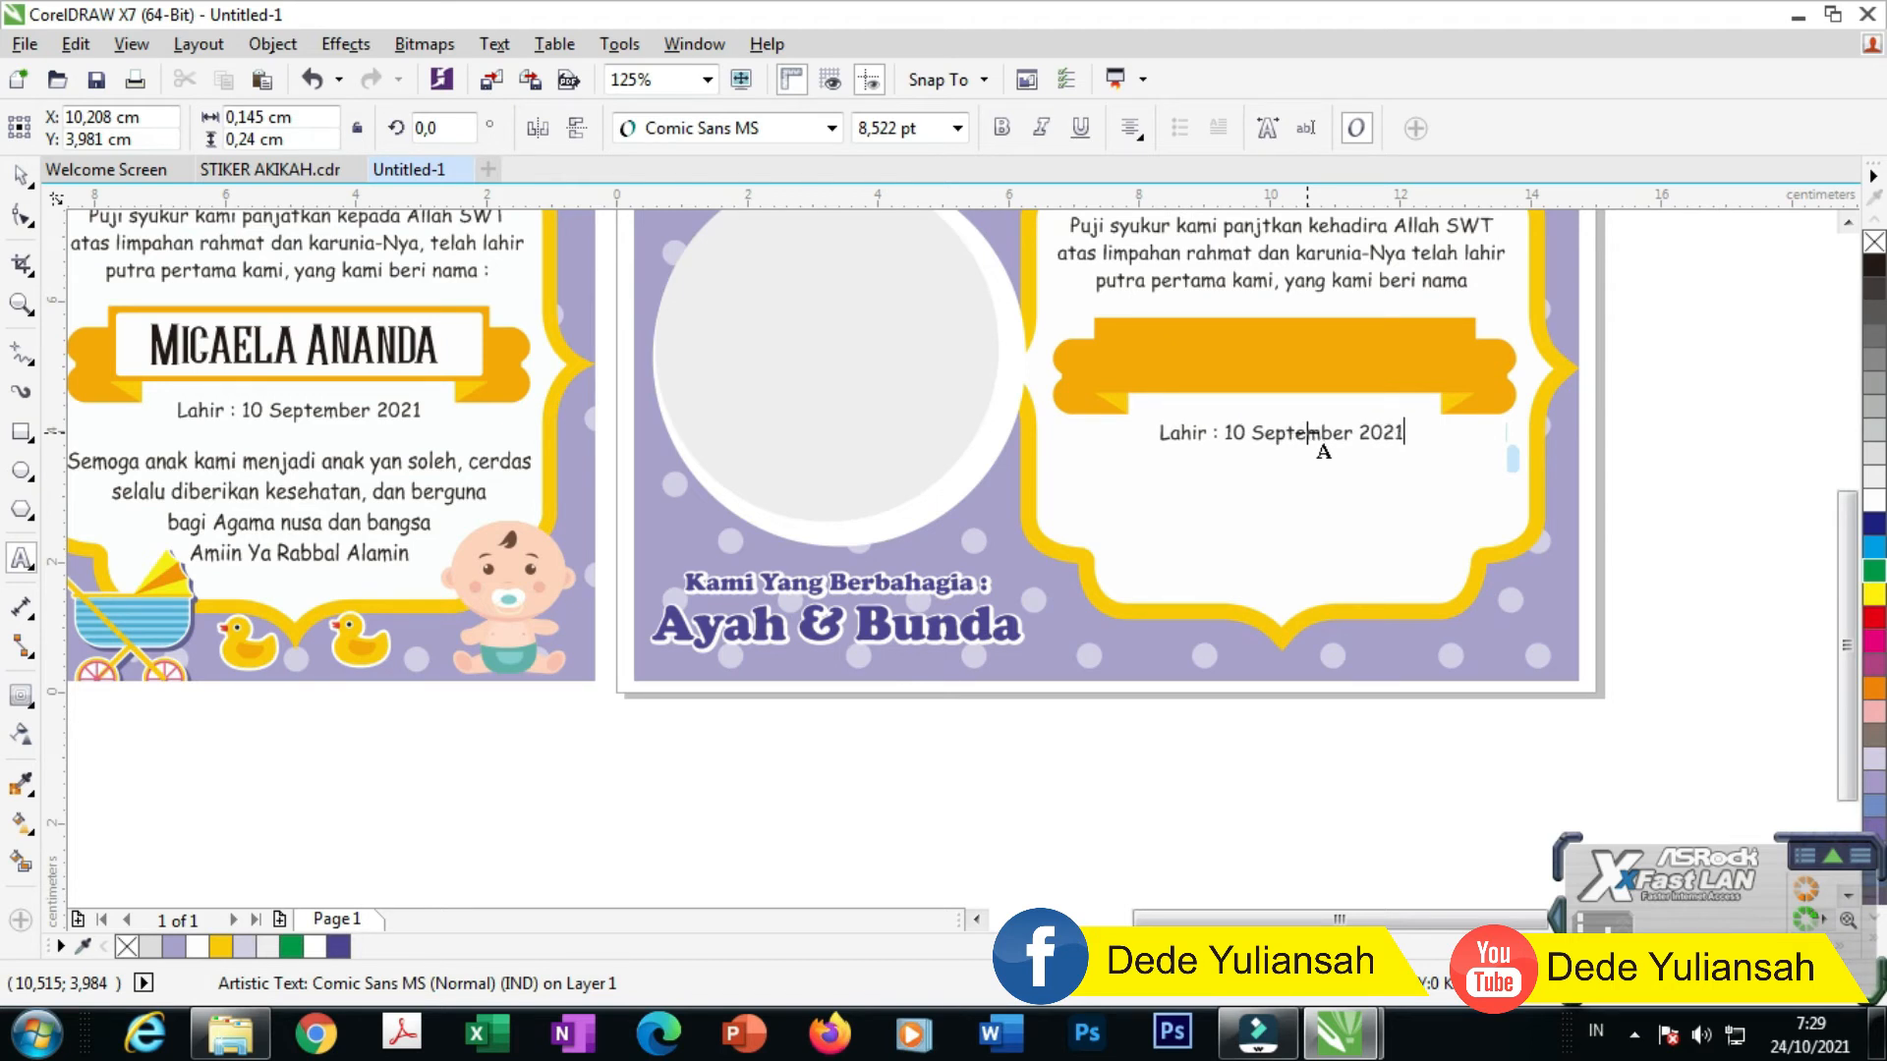
{"action": "left_click", "coordinate": [19, 174]}
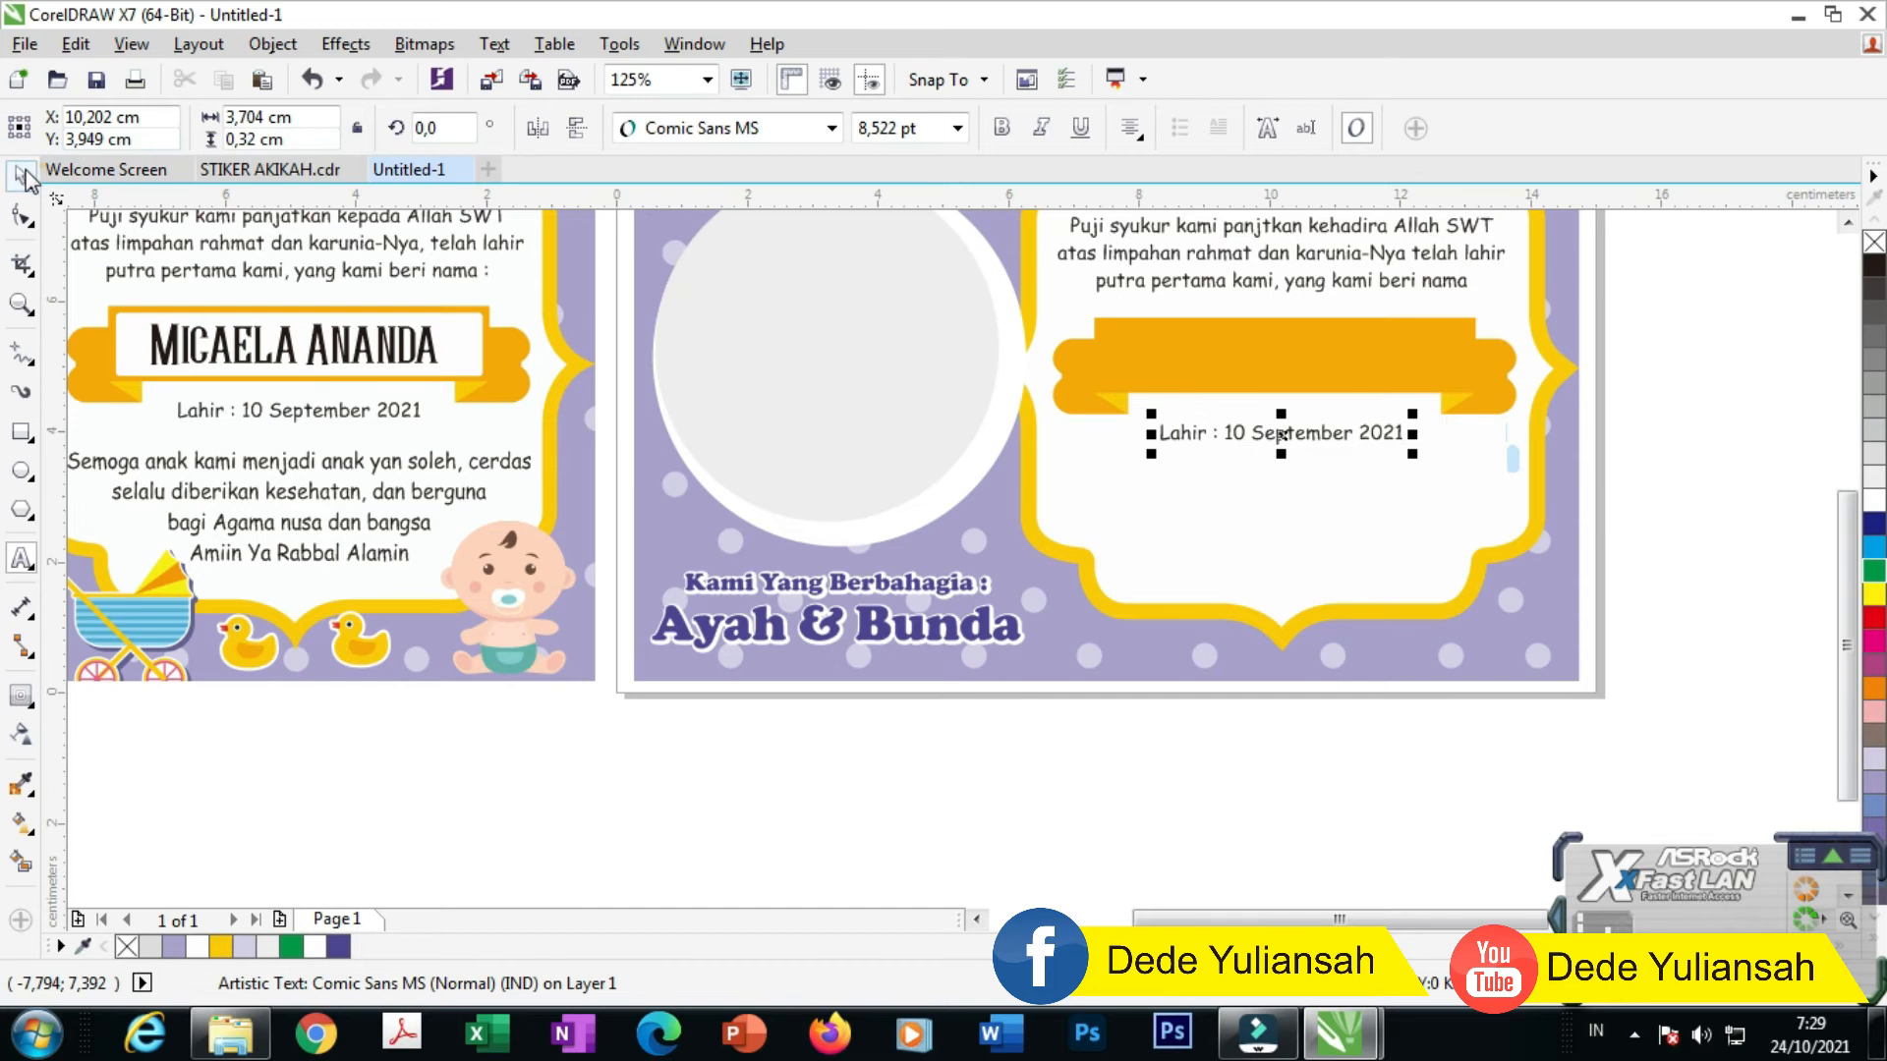
{"action": "left_click_drag", "start_coordinate": [1280, 432], "coordinate": [1280, 475]}
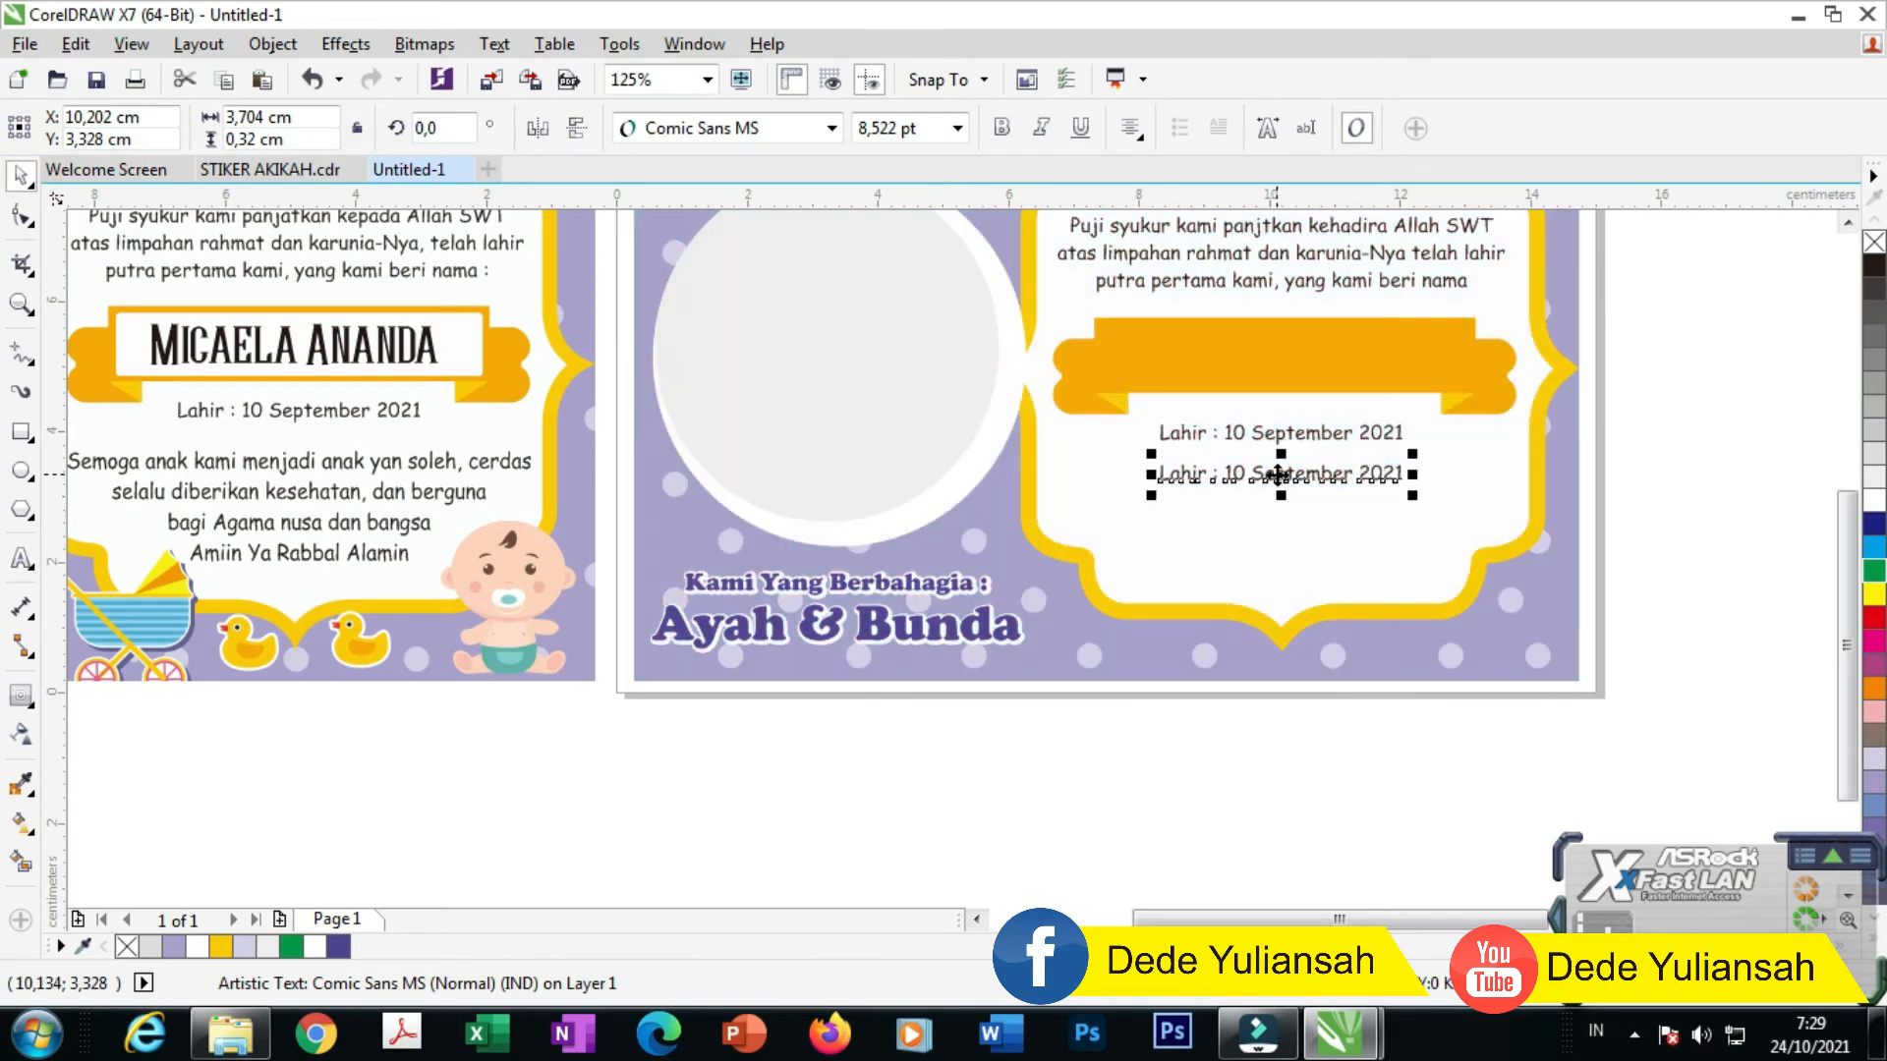
{"action": "double_click", "coordinate": [1278, 475]}
Step: Type the four-line prayer from 'Semoga anak kami menjadi anak yang soleh…' to 'Amiin ya Rabbal Alamin'
{"action": "type", "text": "Se"}
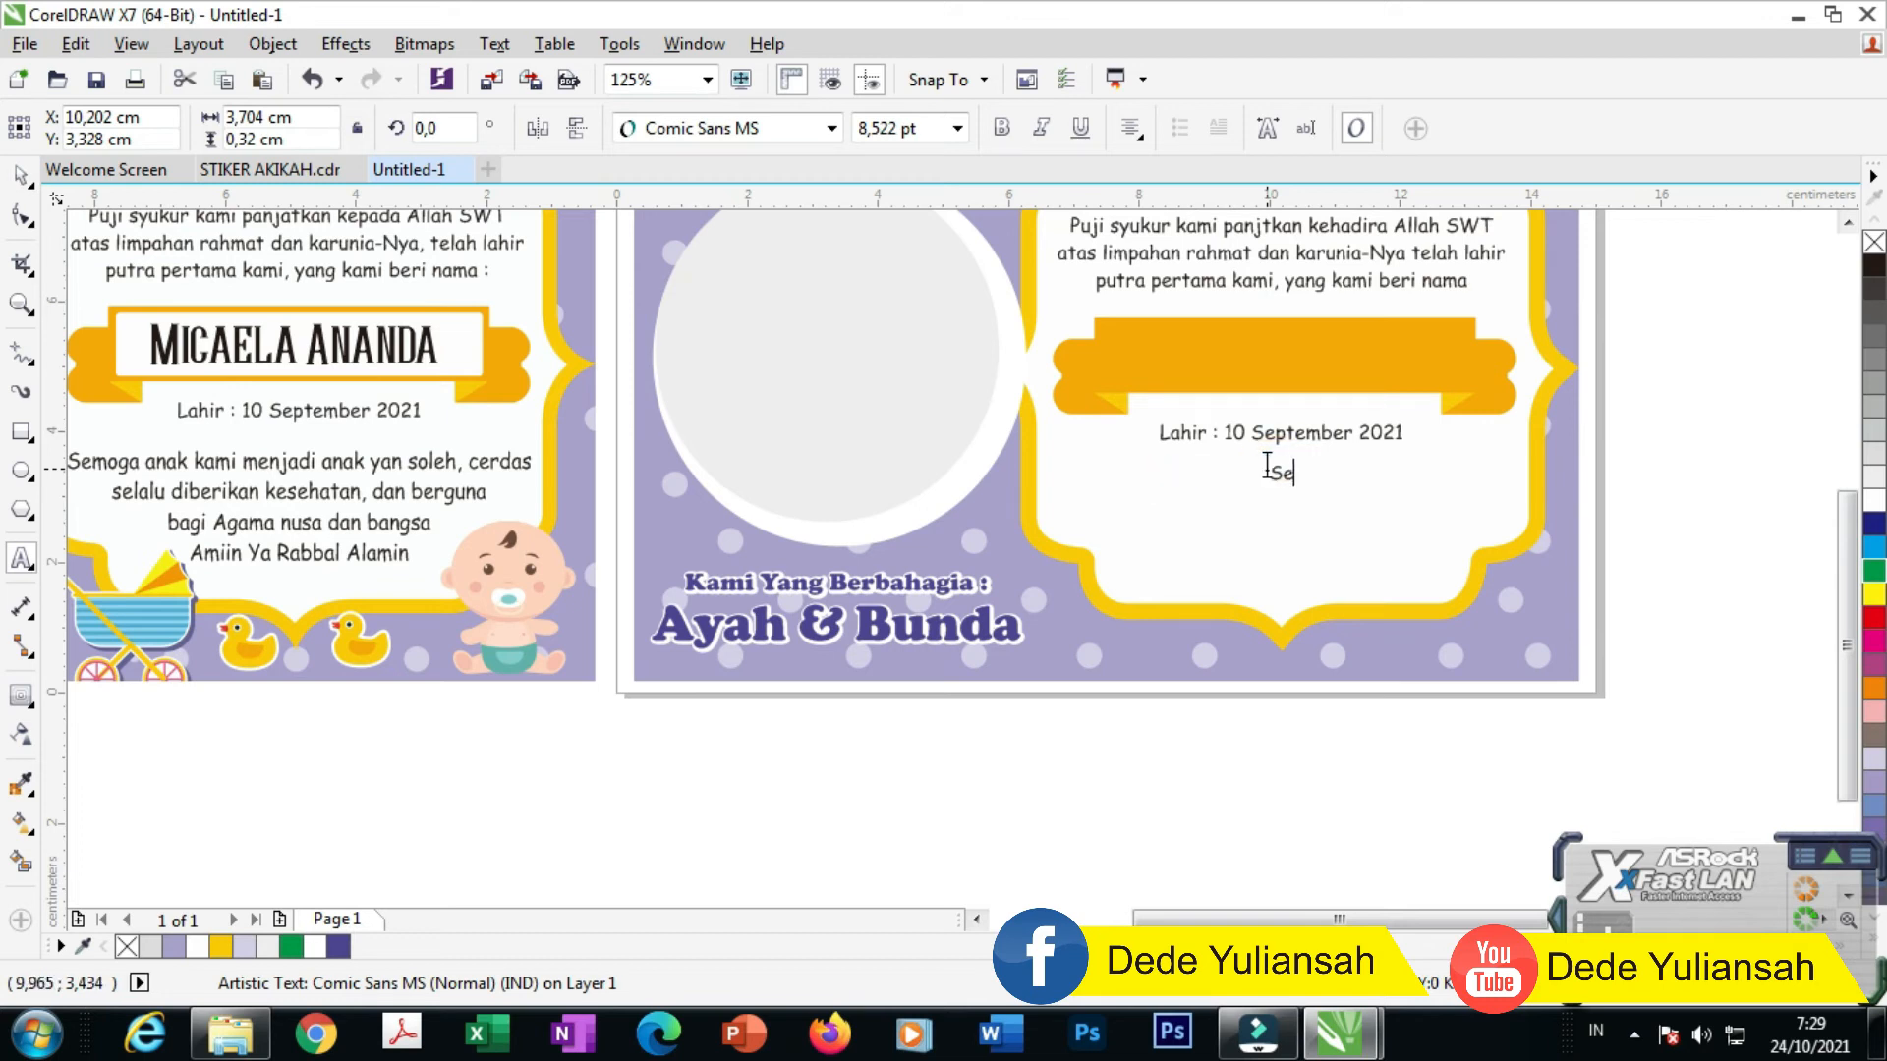
{"action": "type", "text": "moga anak kami menj"}
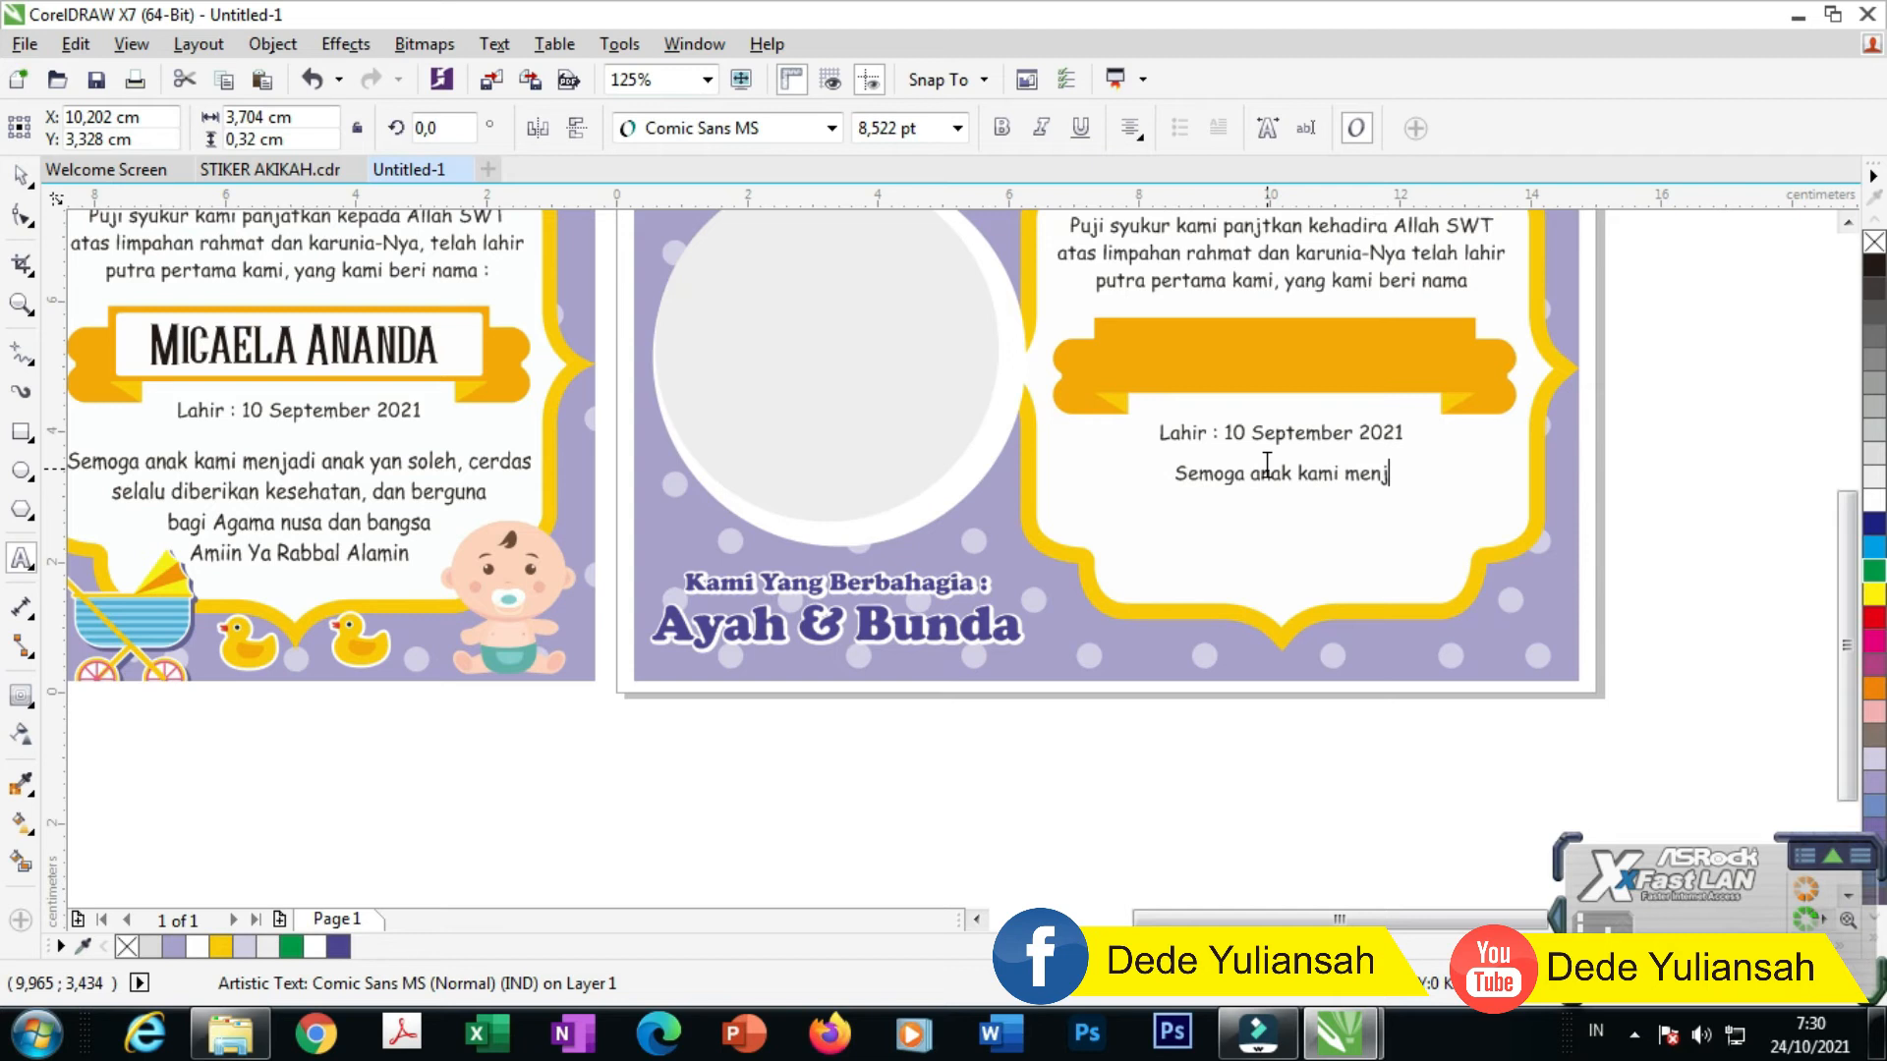
{"action": "type", "text": "adi anak yang so"}
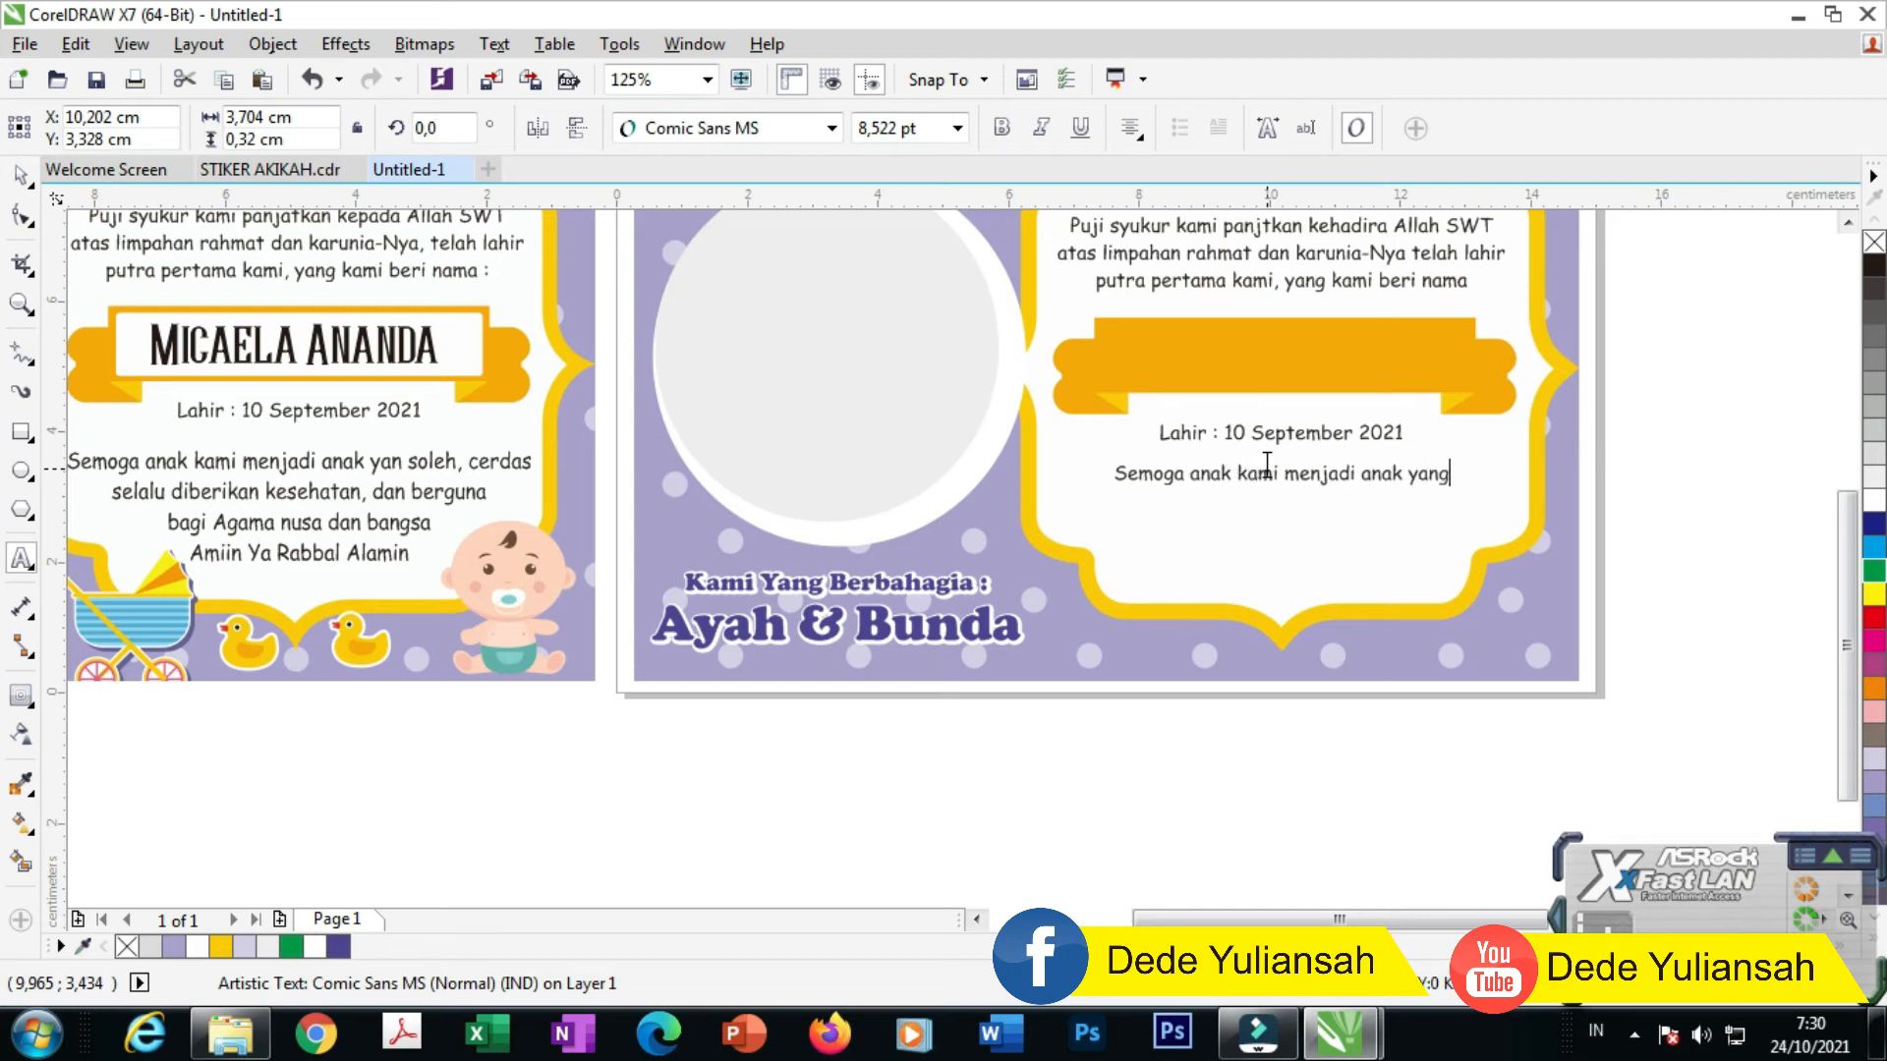
{"action": "key", "text": "BackSpace"}
{"action": "type", "text": "h"}
{"action": "key", "text": "BackSpace"}
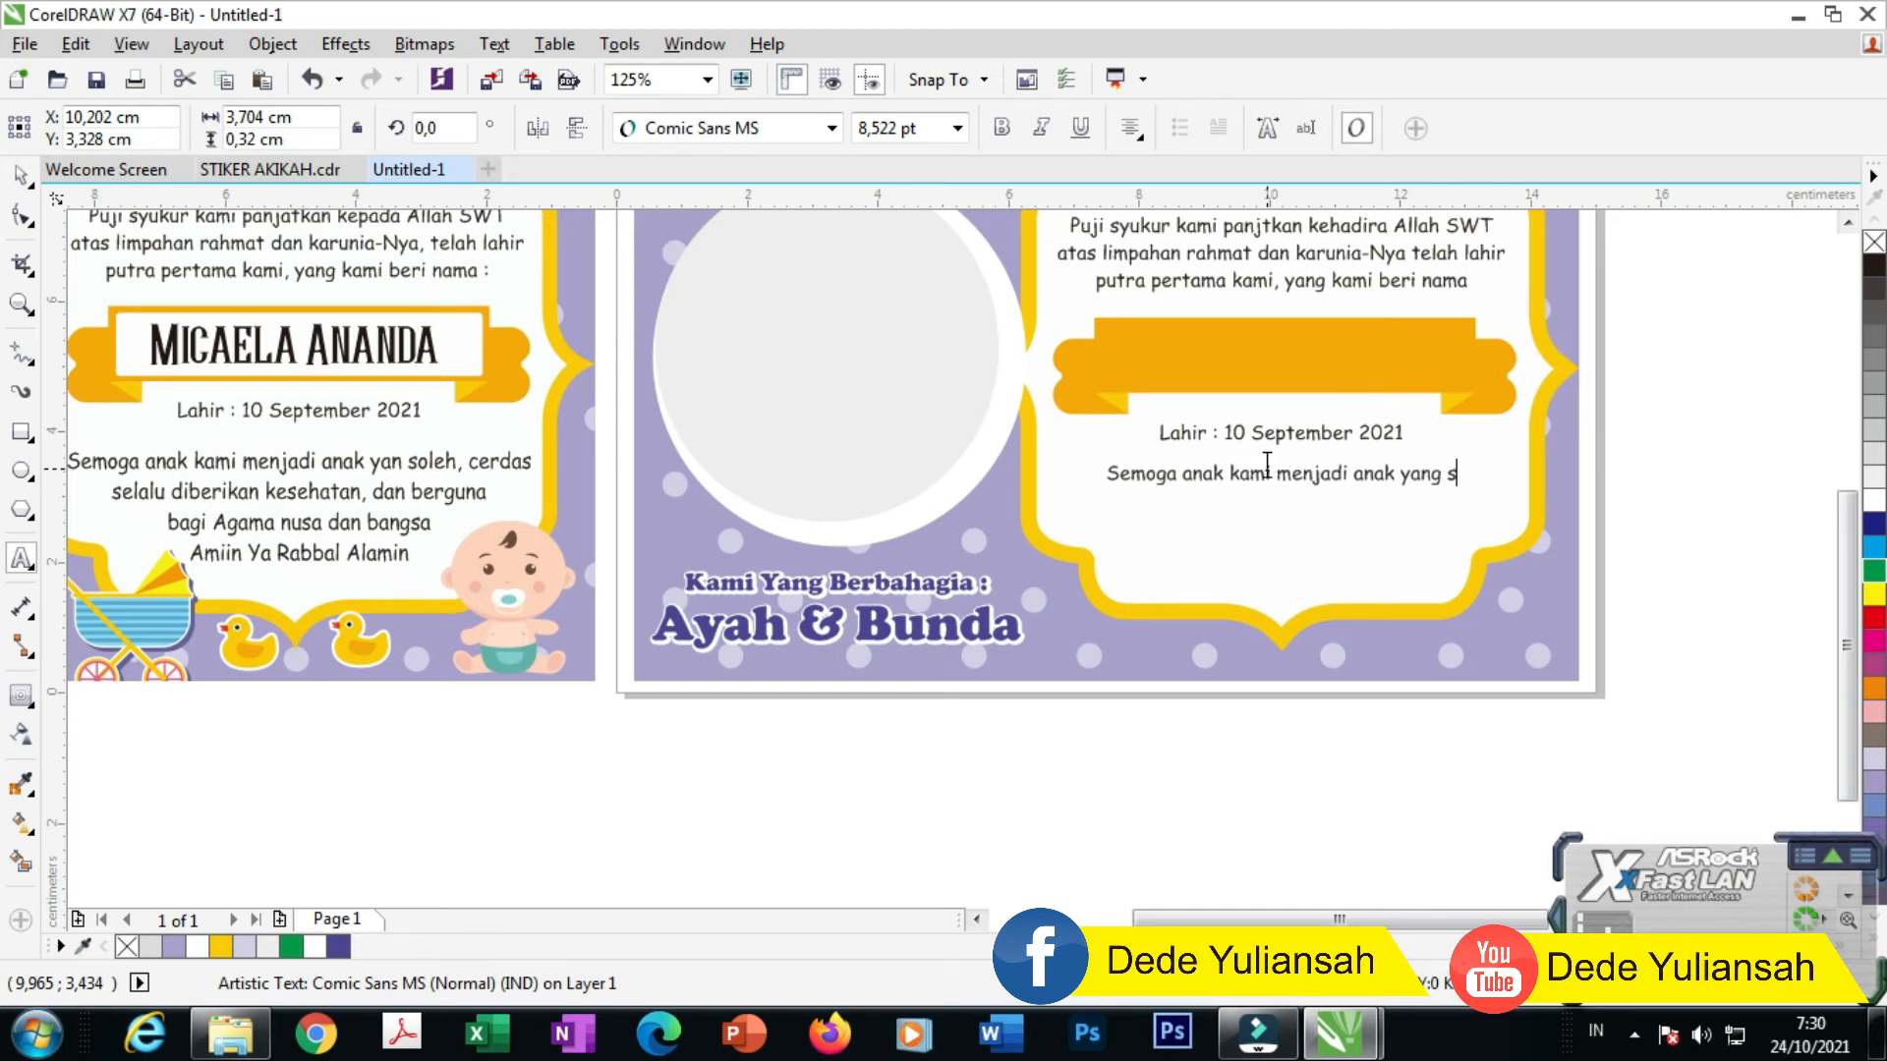
{"action": "type", "text": "oleh, cerdas "}
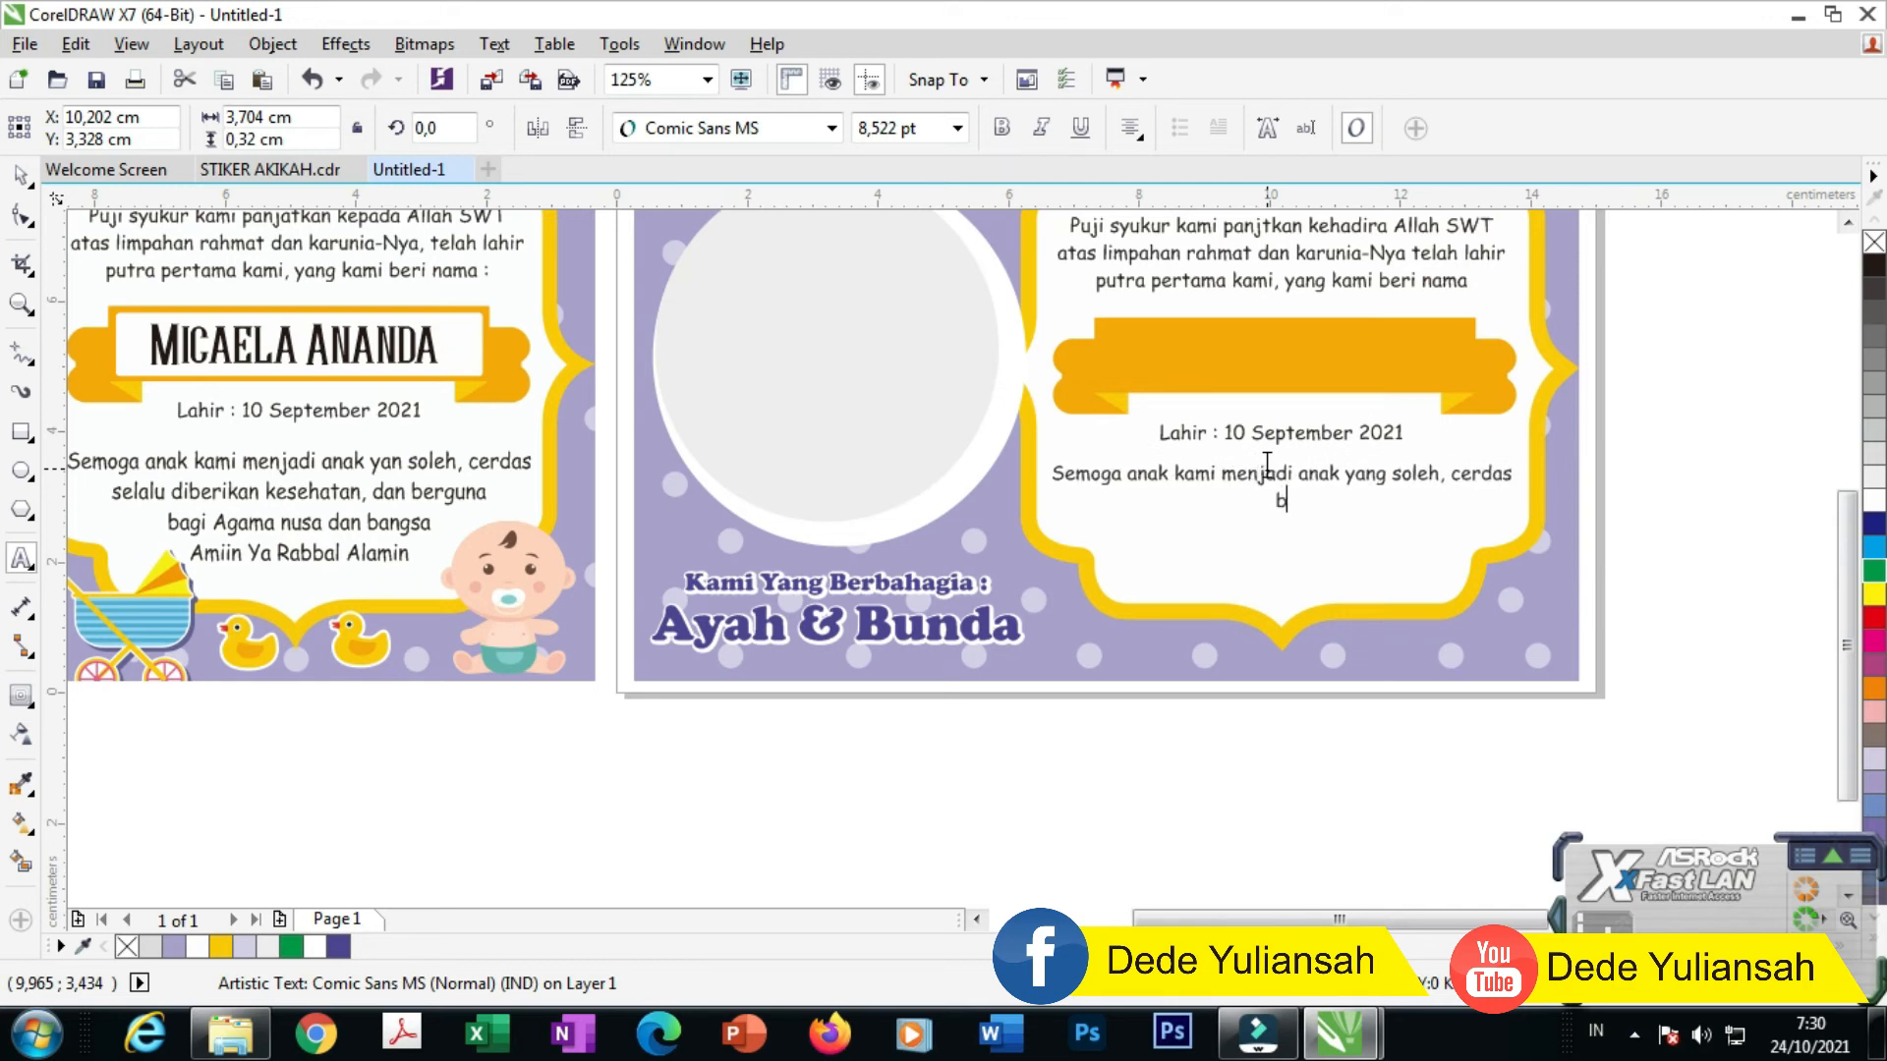
{"action": "type", "text": "selalu diberikan kese"}
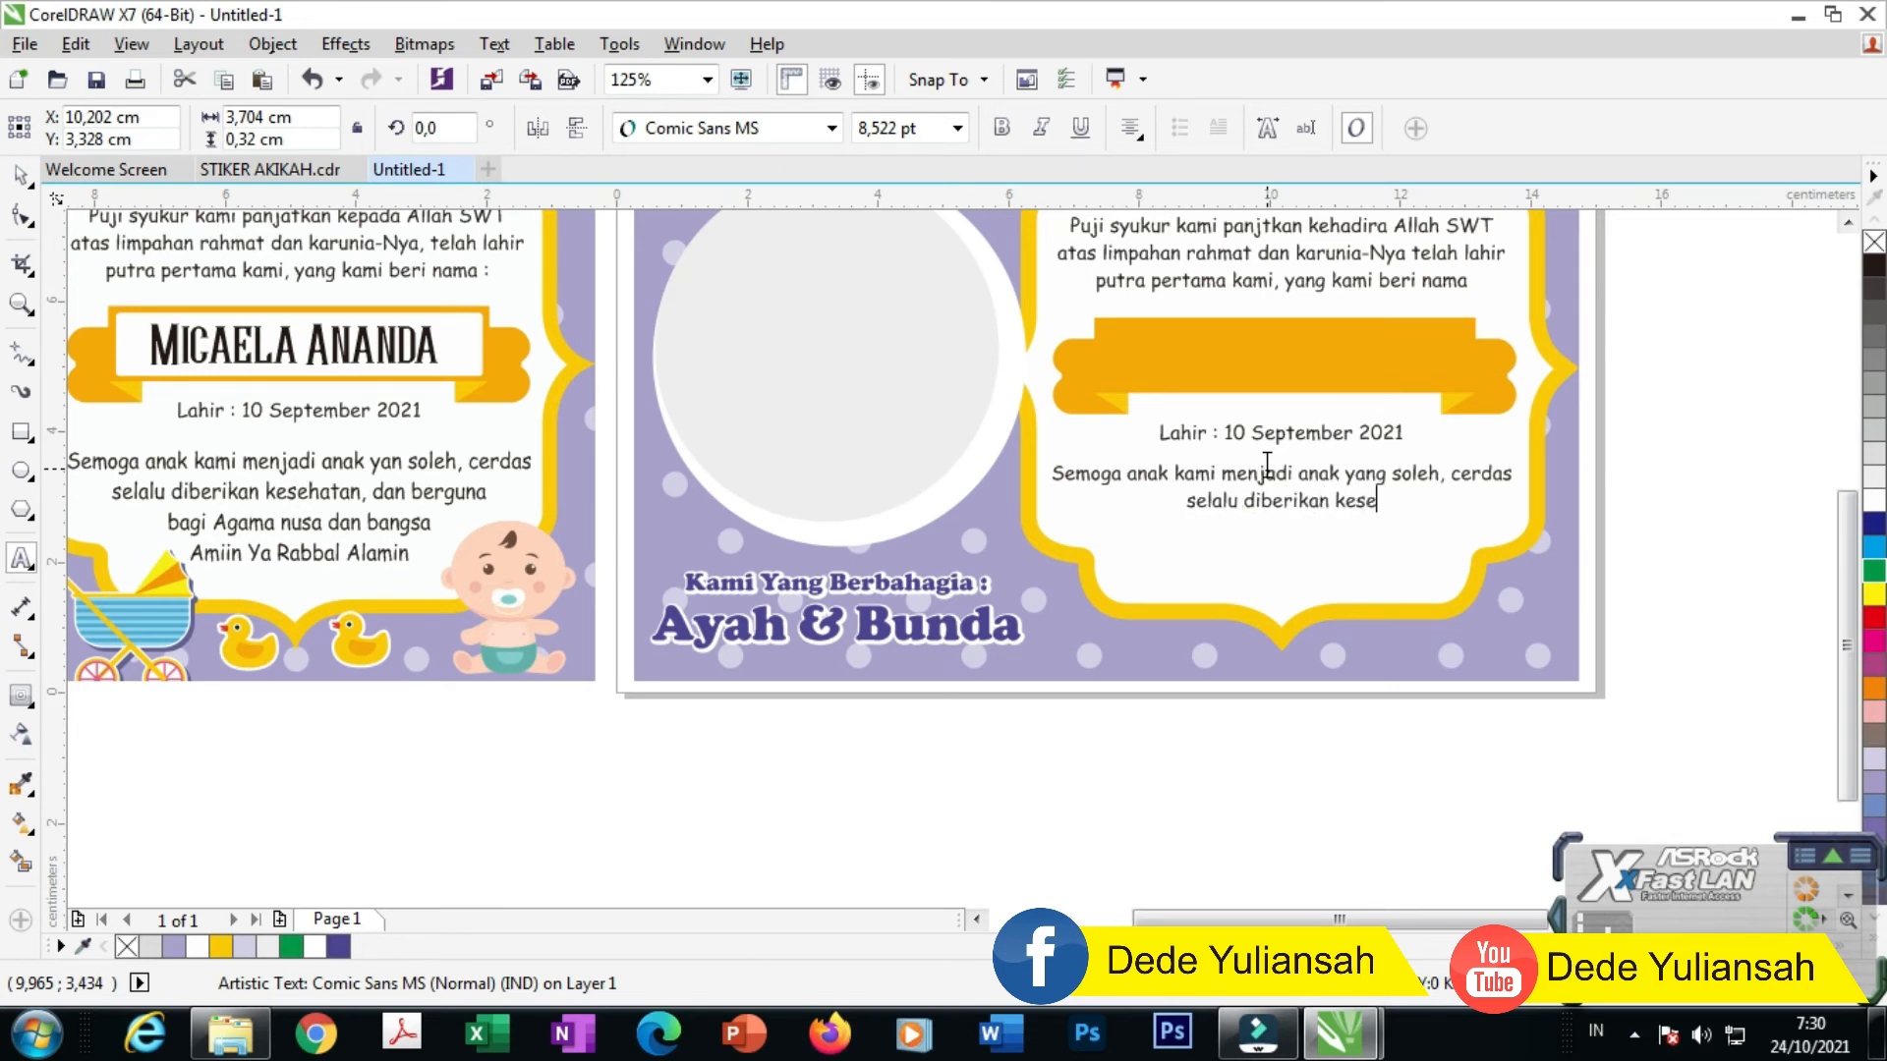
{"action": "type", "text": "hatan"}
{"action": "type", "text": " dan bergun"}
{"action": "type", "text": "a"}
{"action": "key", "text": "Return"}
{"action": "type", "text": "b"}
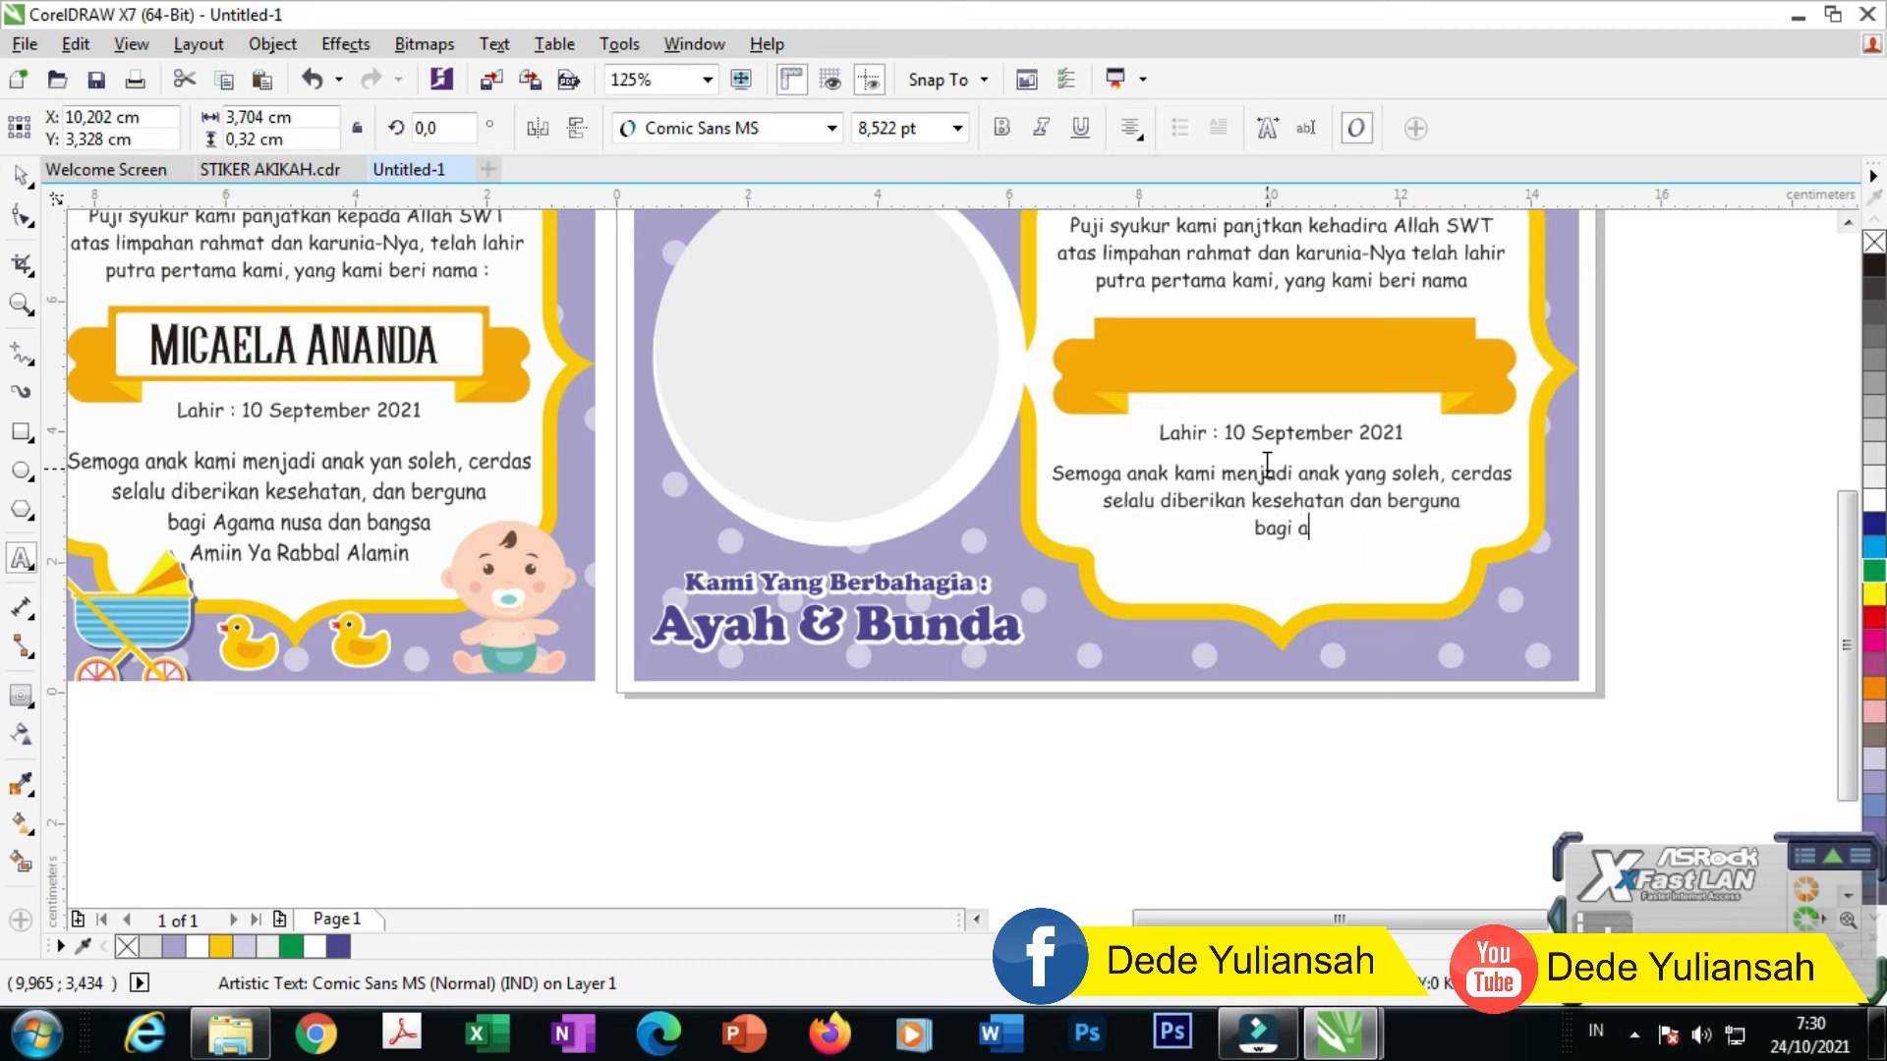
{"action": "type", "text": "agi aAgama nusa dan bangsa"}
{"action": "key", "text": "Return"}
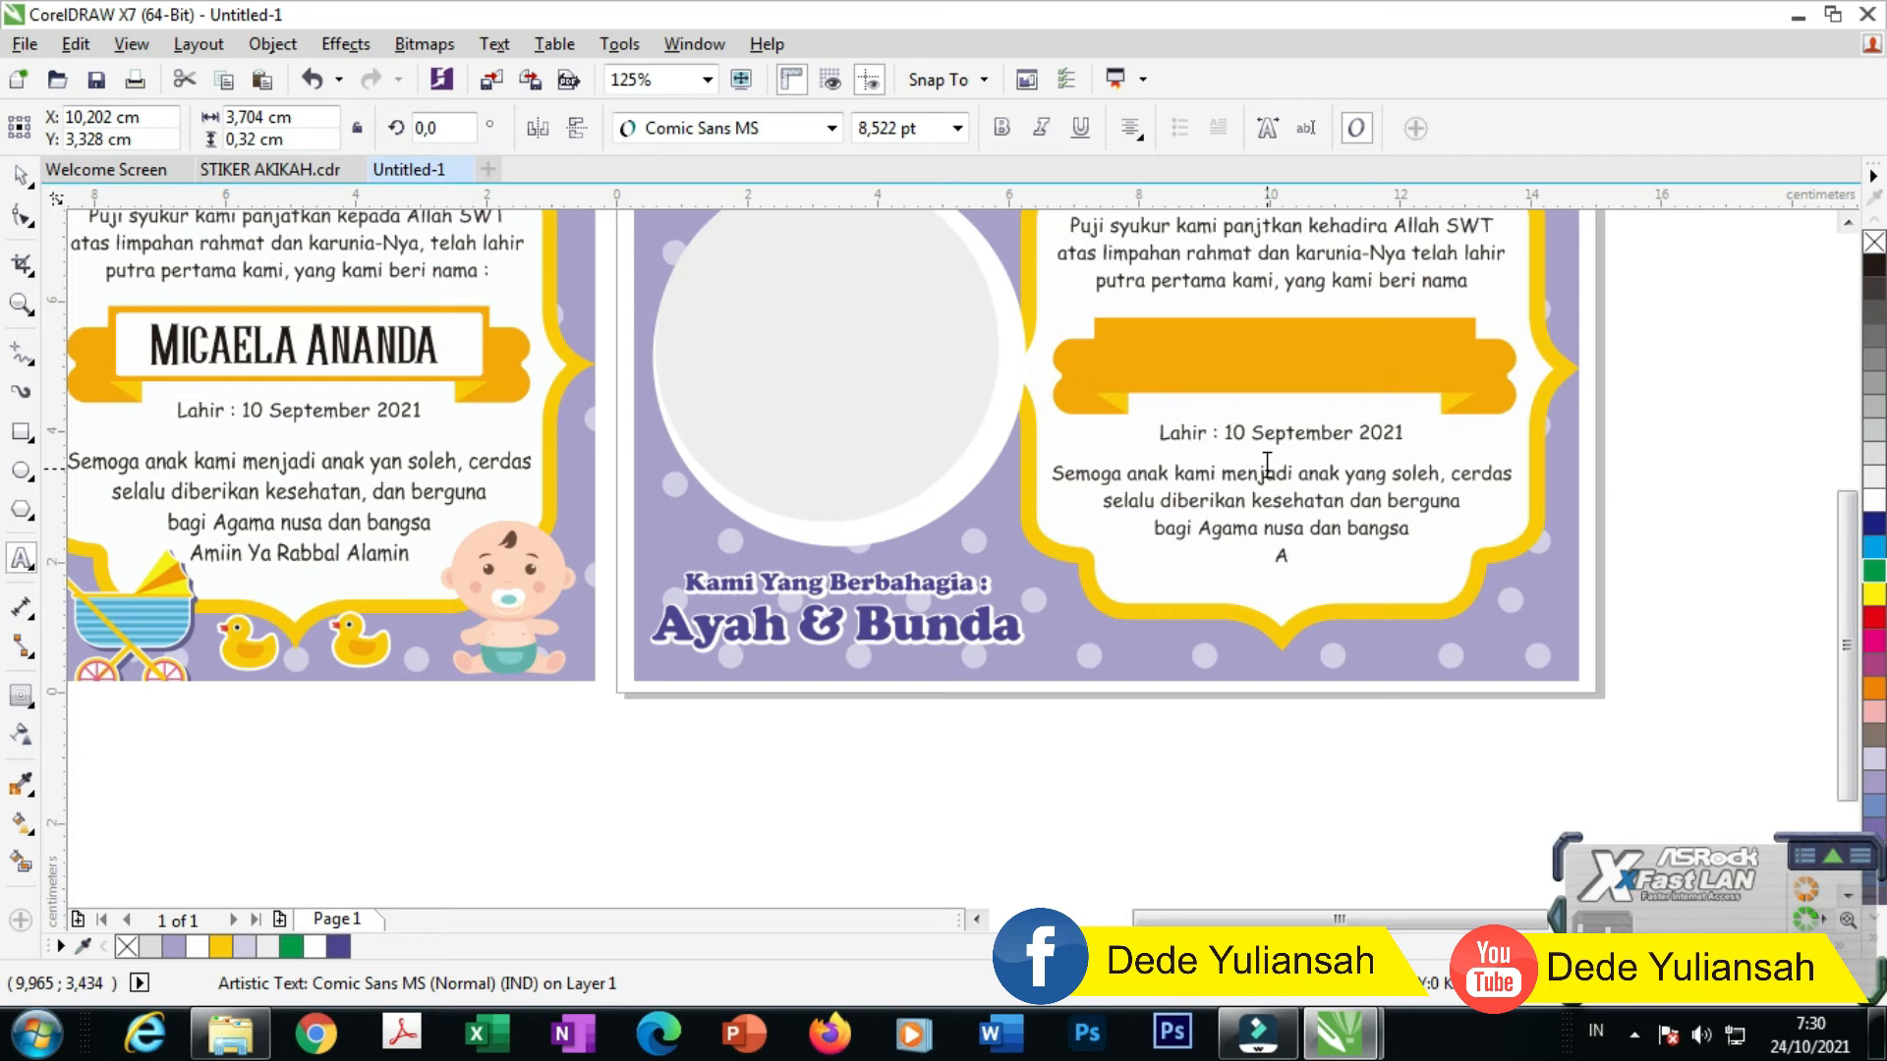
{"action": "type", "text": "Amiin ya R"}
{"action": "key", "text": "Return"}
{"action": "type", "text": "abbal Alamin"}
{"action": "left_click", "coordinate": [22, 174]}
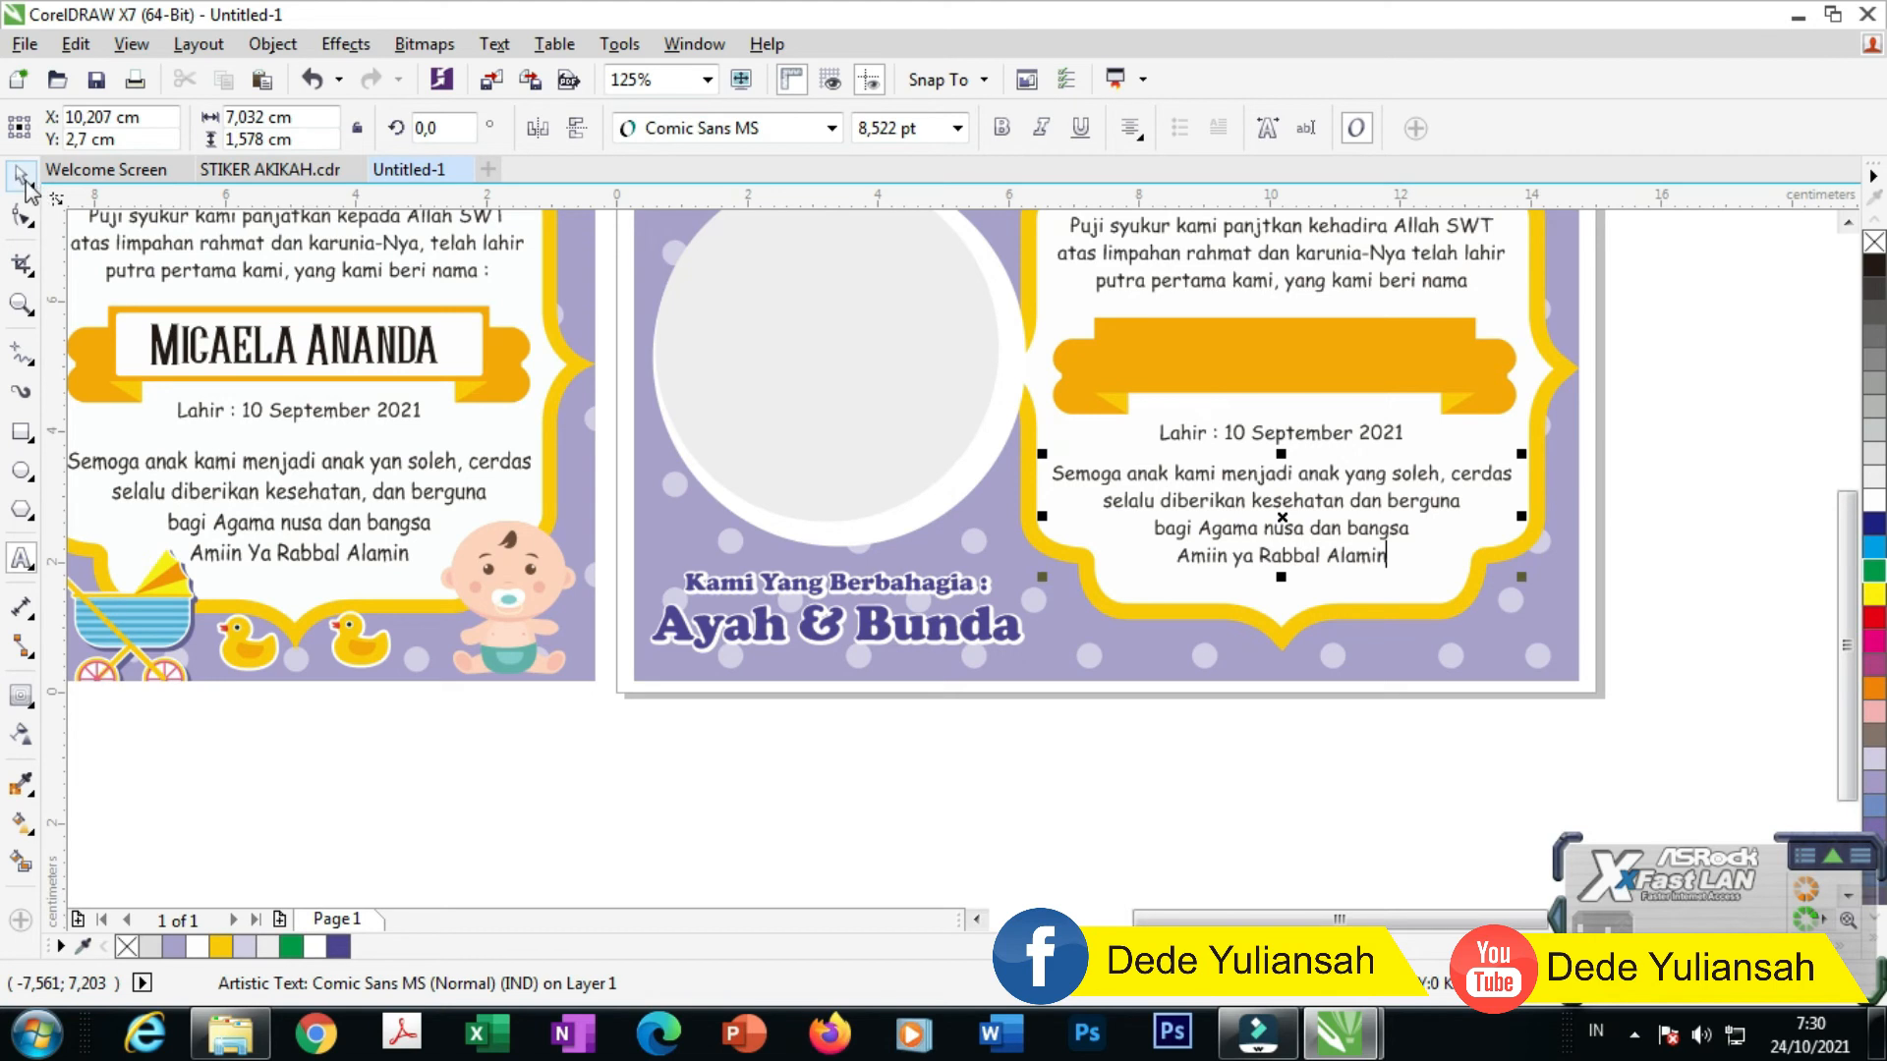
Step: Move the date line into the orange ribbon, set it to Young Heart Second and enlarge it
{"action": "left_click_drag", "start_coordinate": [1272, 438], "coordinate": [1261, 356]}
{"action": "left_click", "coordinate": [727, 139]}
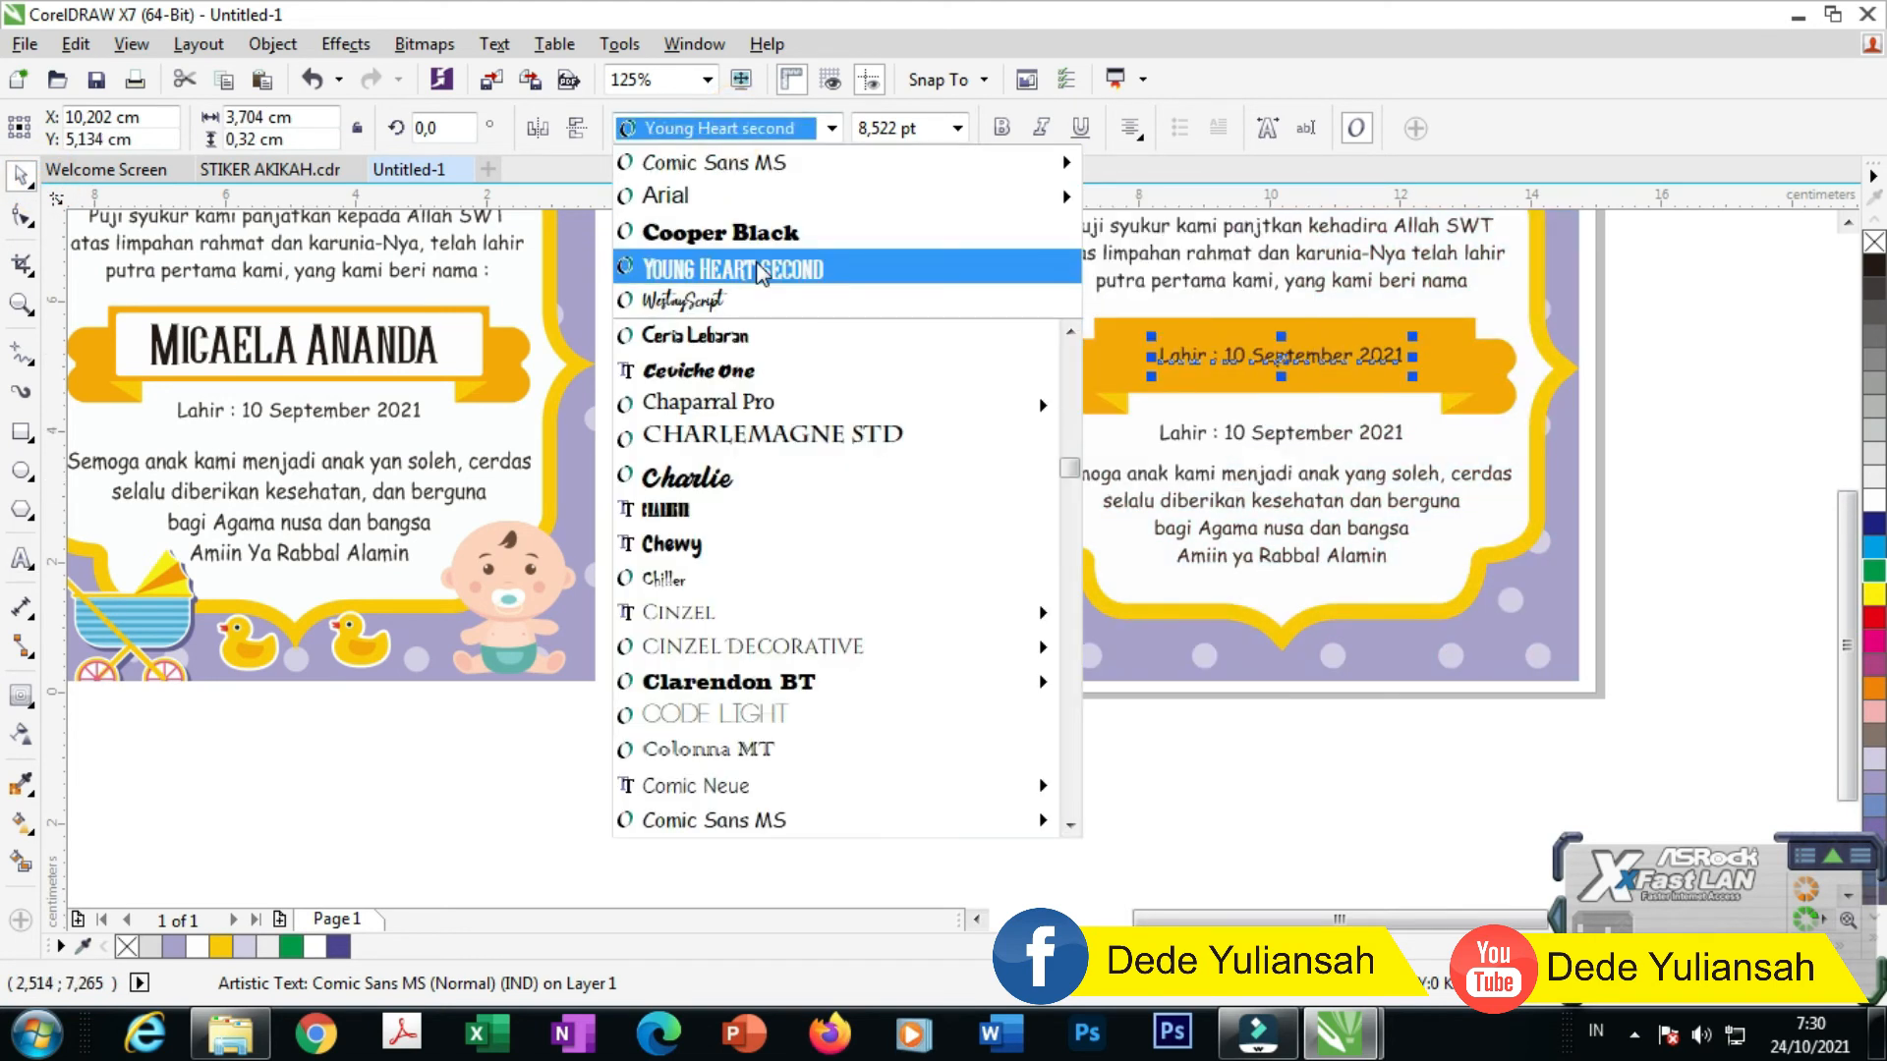
{"action": "left_click", "coordinate": [737, 265]}
{"action": "left_click_drag", "start_coordinate": [1375, 379], "coordinate": [1455, 388]}
{"action": "double_click", "coordinate": [1282, 348]}
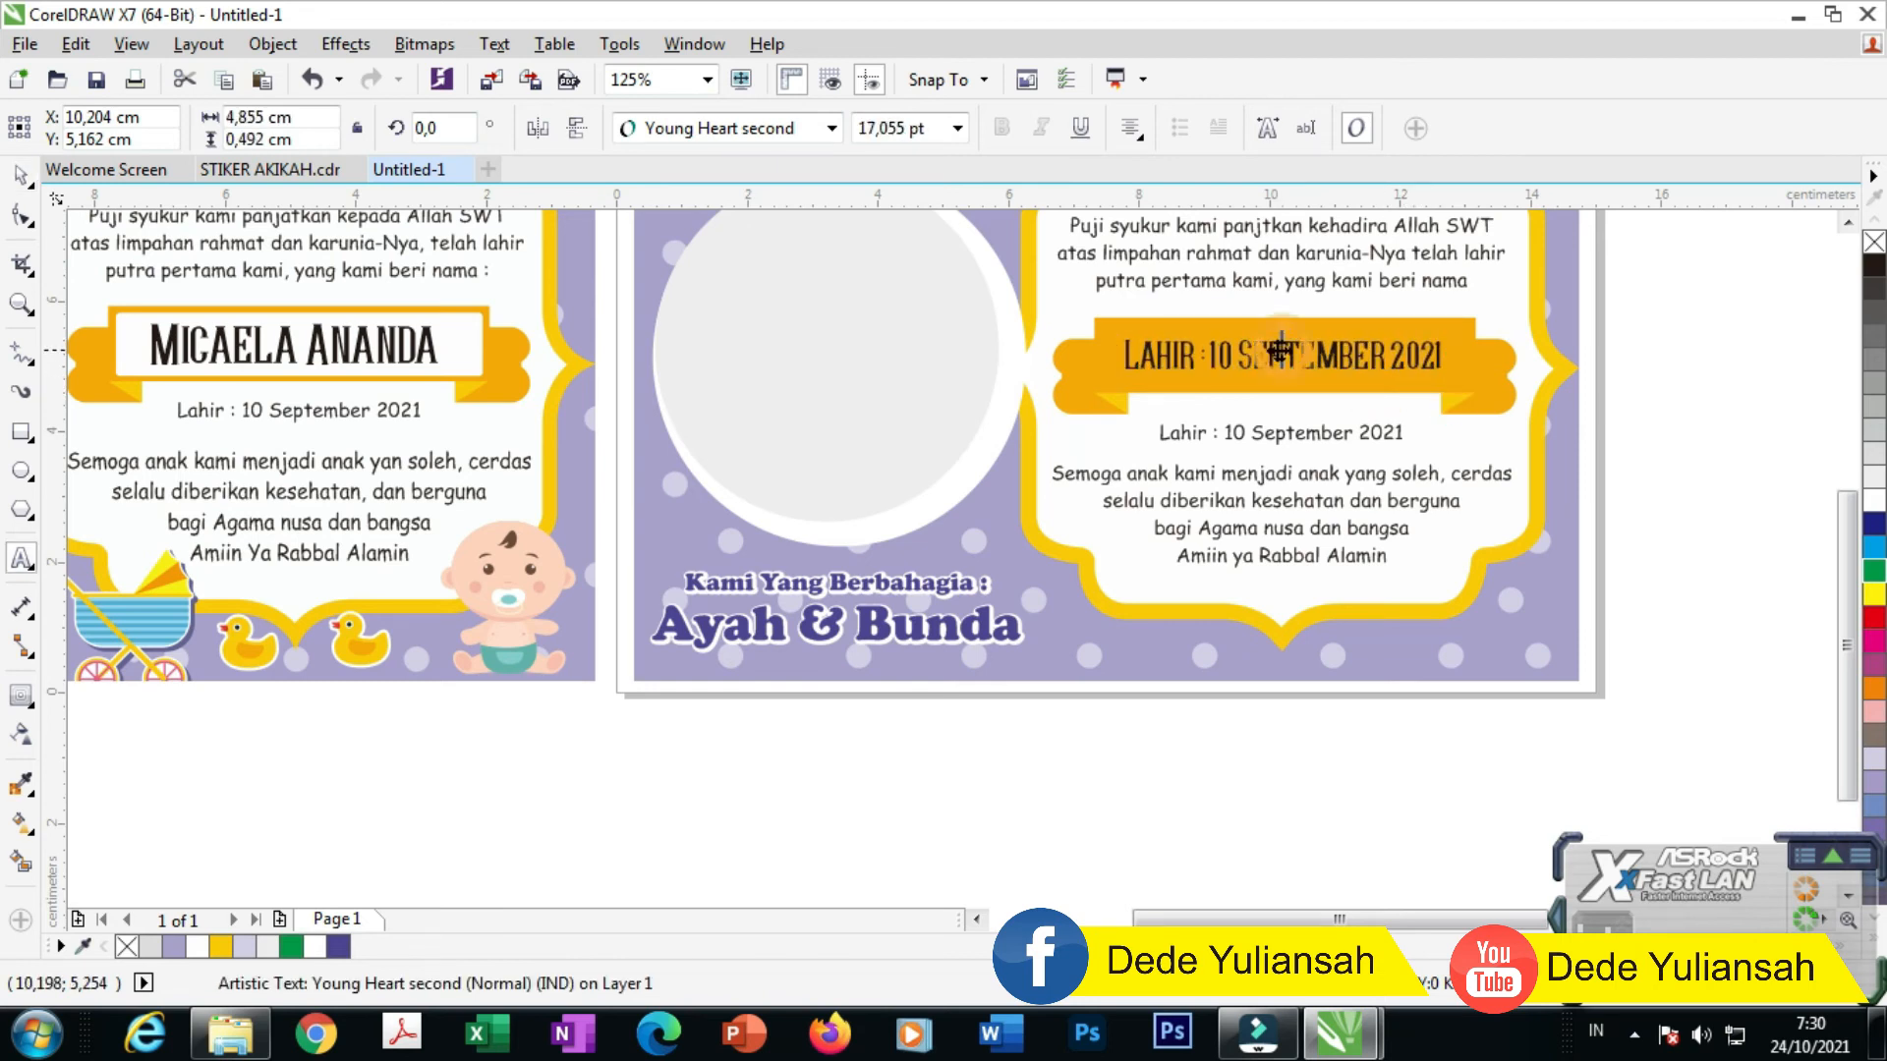
{"action": "key", "text": "ctrl+a"}
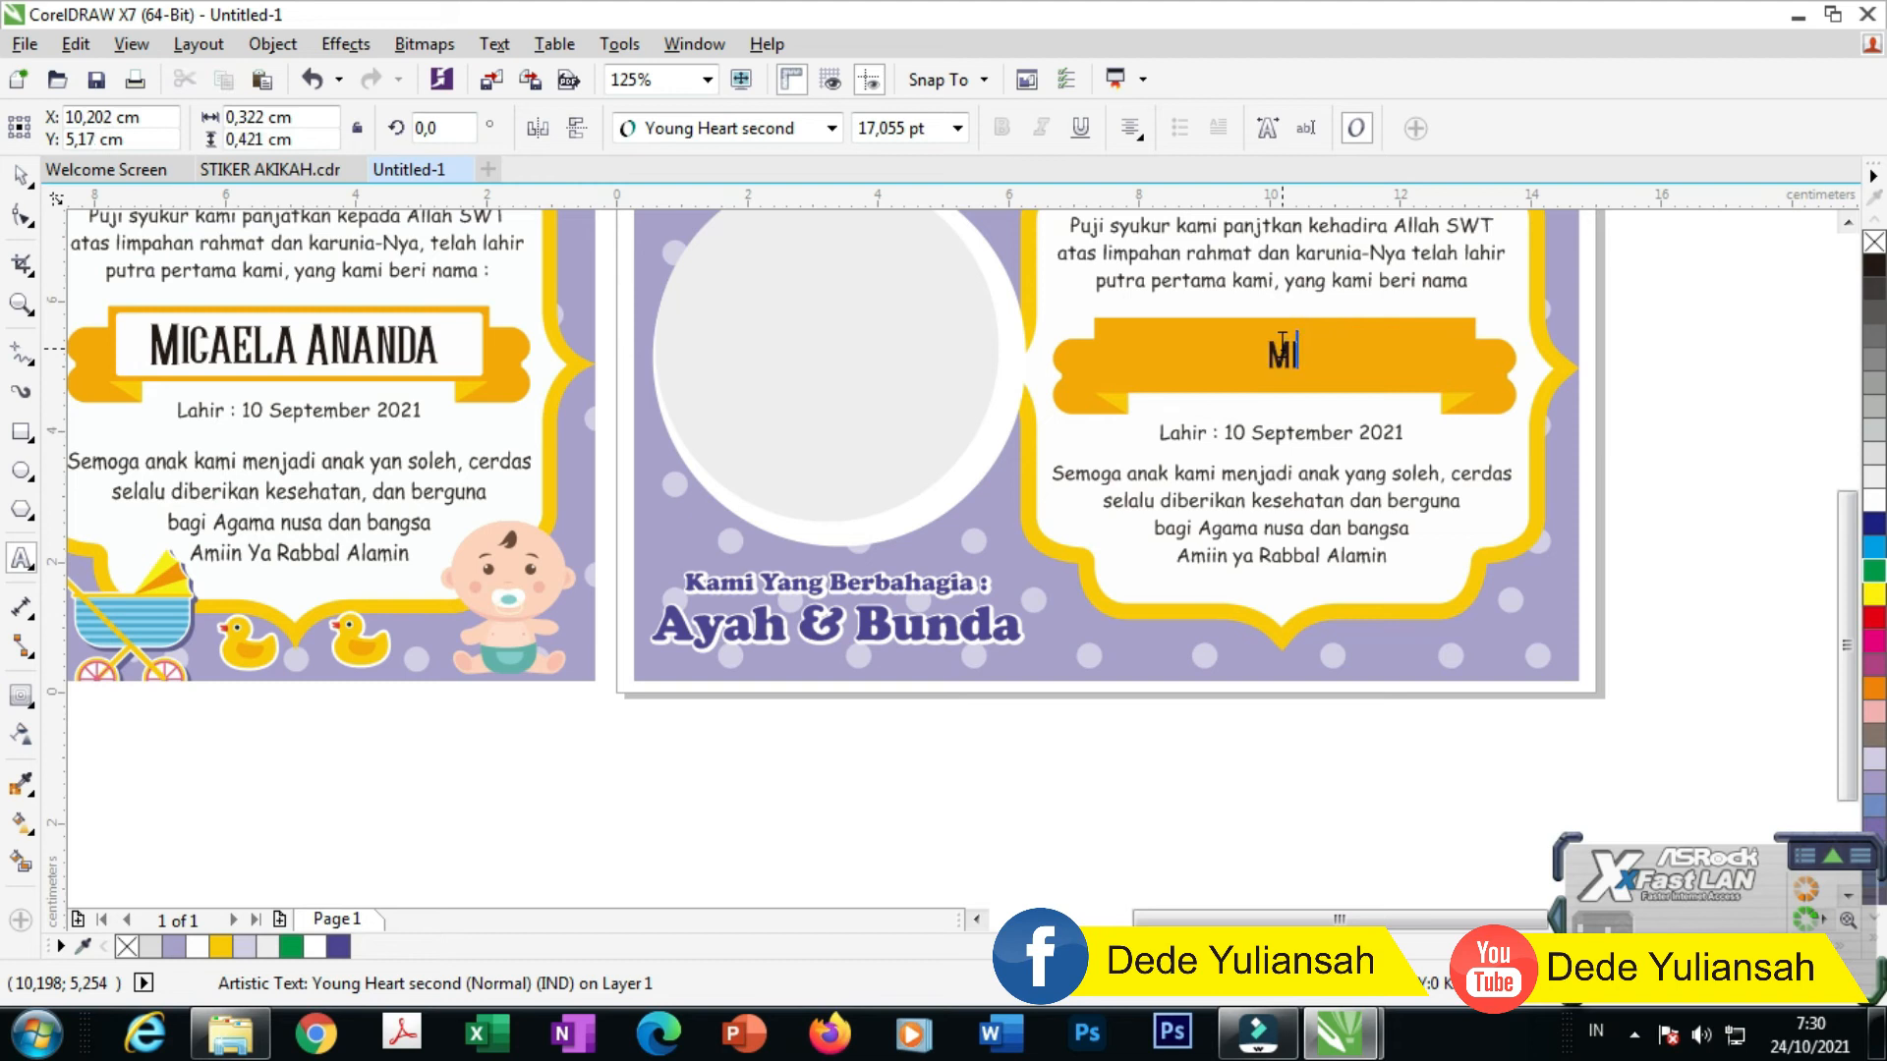
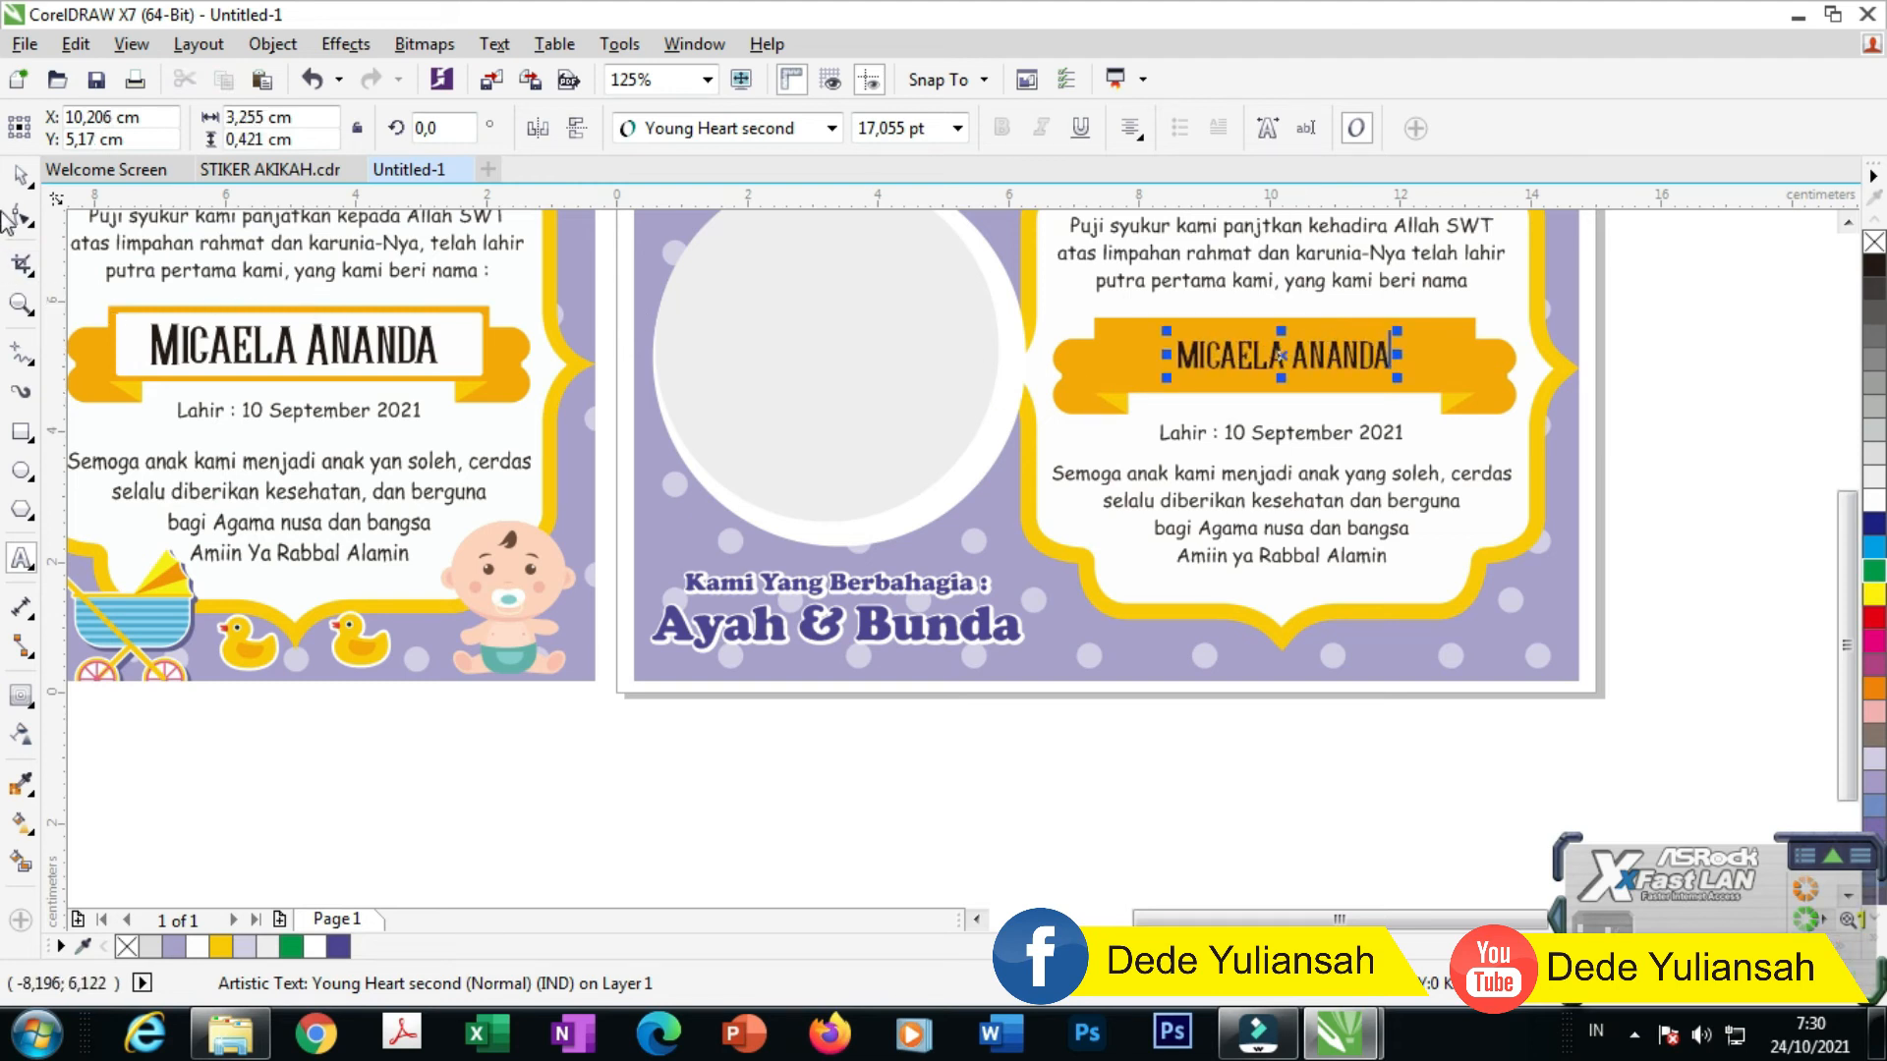
{"action": "left_click", "coordinate": [26, 186]}
{"action": "left_click_drag", "start_coordinate": [1400, 380], "coordinate": [1445, 401]}
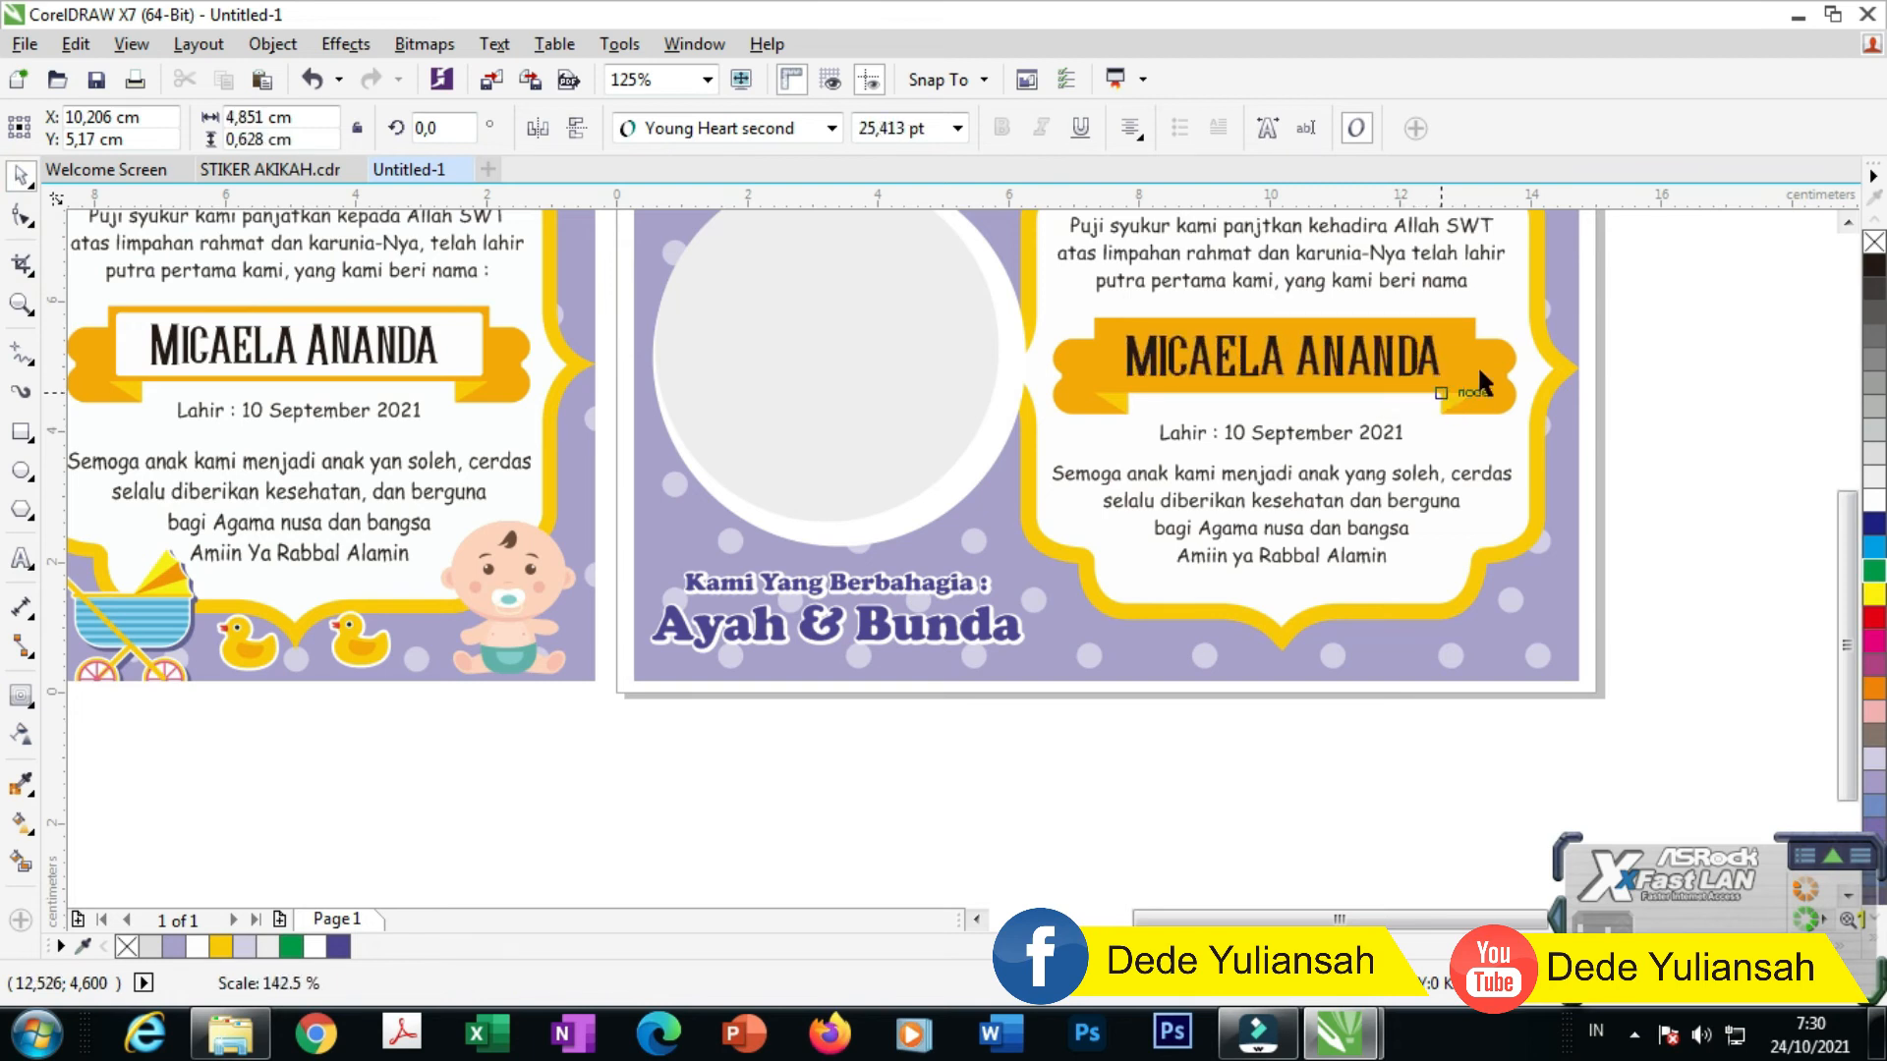
{"action": "left_click", "coordinate": [1625, 380]}
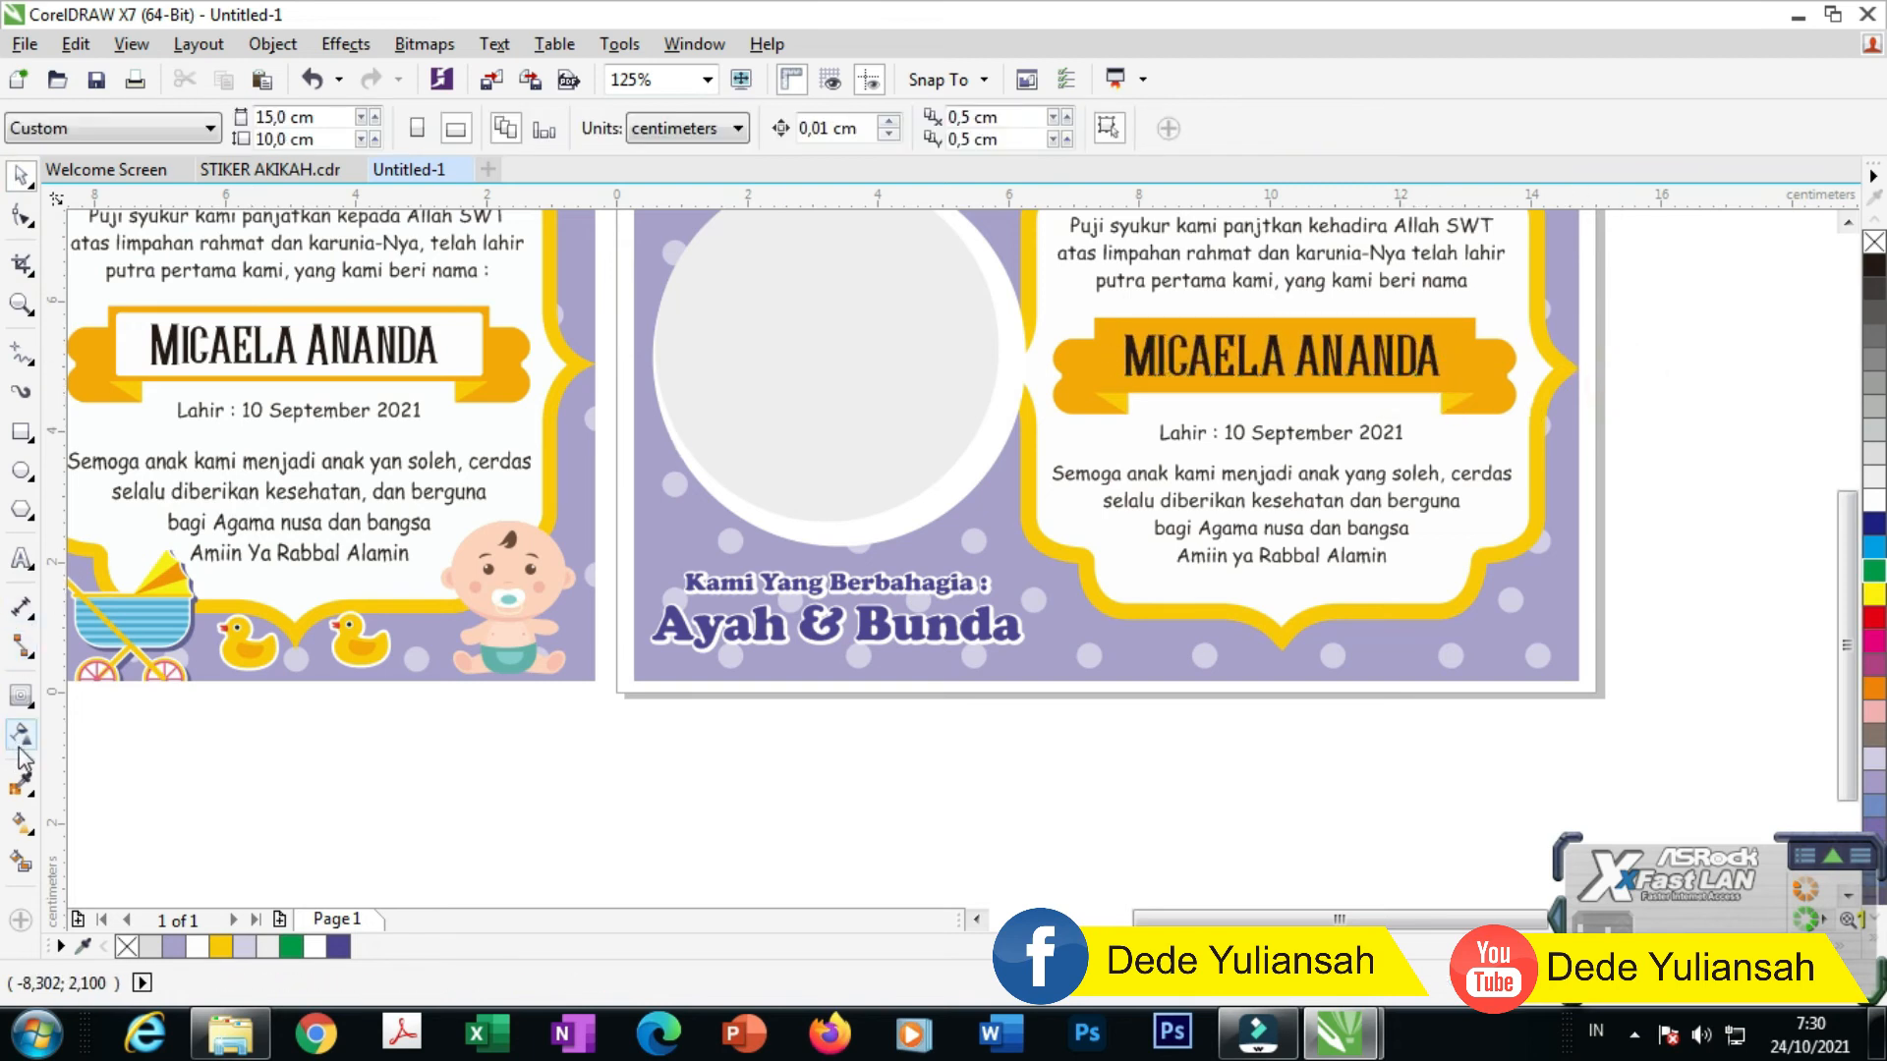
{"action": "left_click", "coordinate": [22, 784]}
Step: Try filling the ribbon with white, undoing each unwanted fill
{"action": "scroll", "coordinate": [1494, 316], "scroll_direction": "up", "scroll_amount": 2}
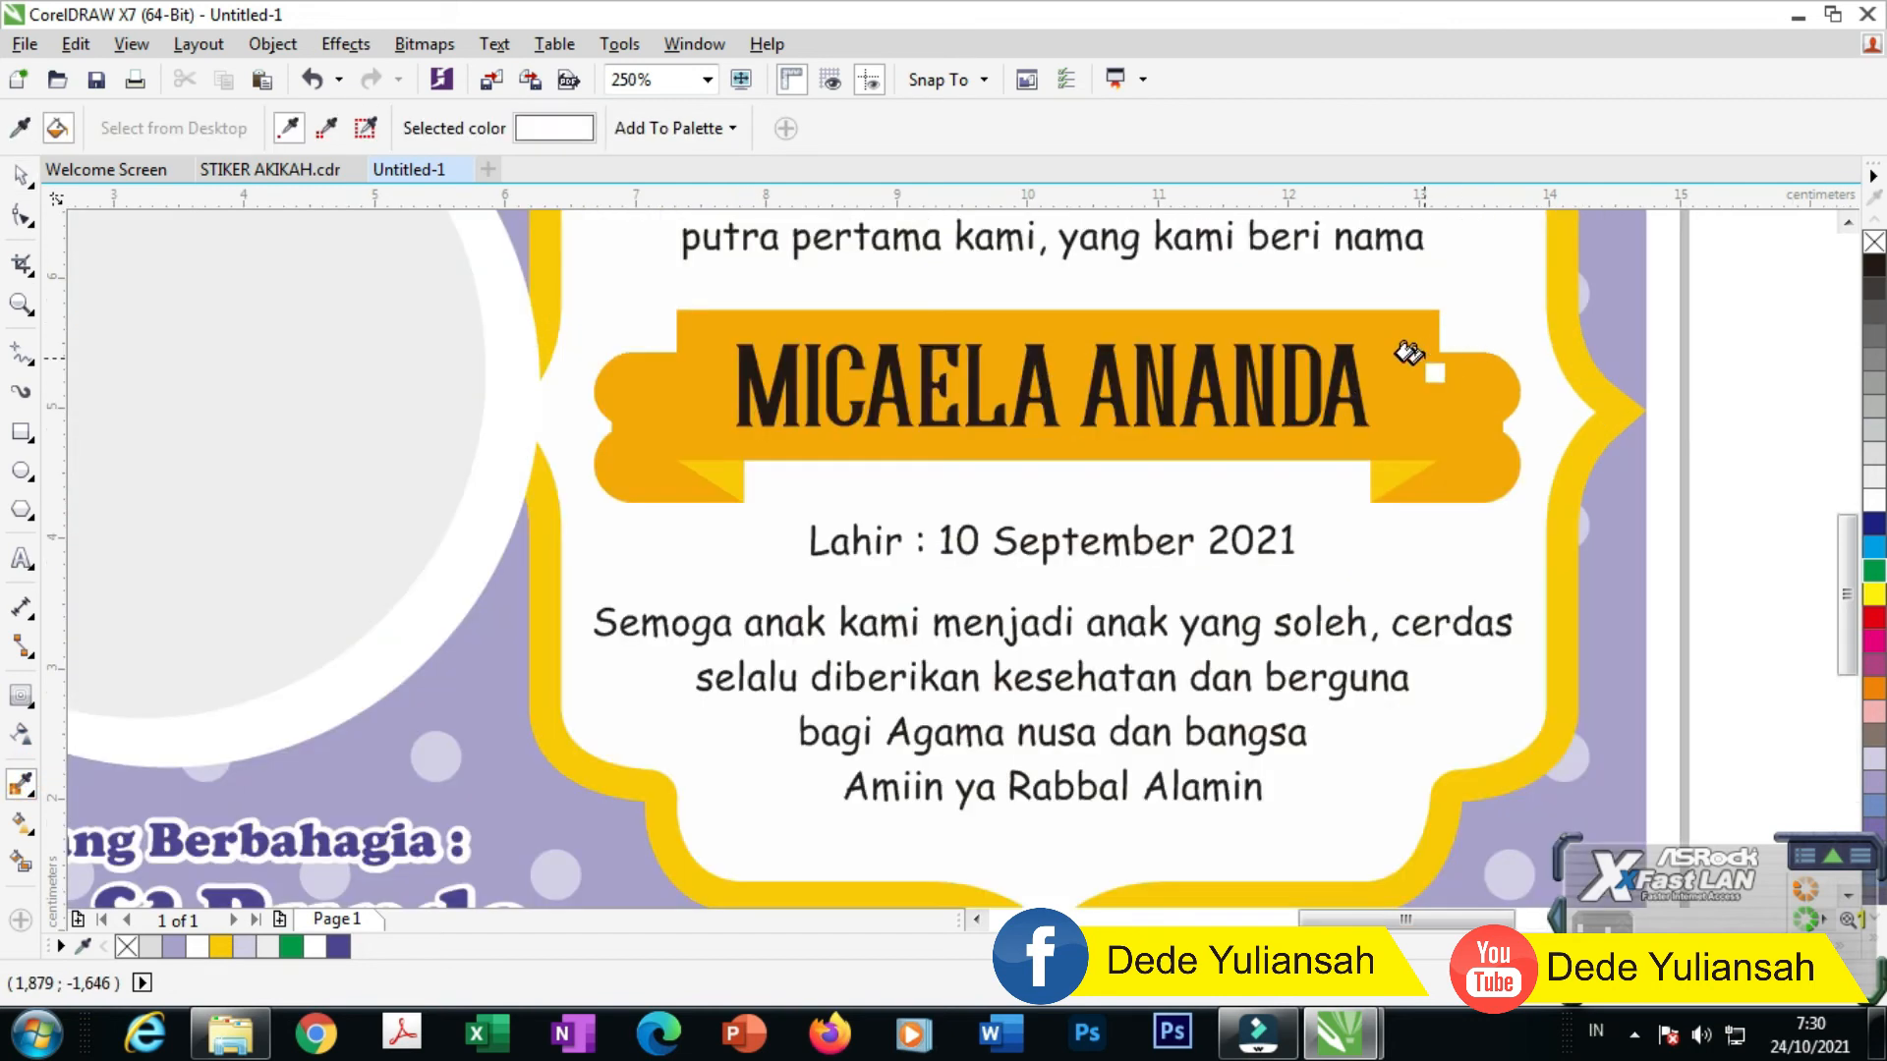
{"action": "left_click", "coordinate": [1369, 339]}
{"action": "key", "text": "ctrl+z"}
{"action": "left_click", "coordinate": [1398, 406]}
{"action": "key", "text": "ctrl+z"}
{"action": "left_click", "coordinate": [1413, 323]}
{"action": "key", "text": "ctrl+z"}
{"action": "left_click", "coordinate": [23, 176]}
Step: Draw a rectangle over the ribbon's centre panel
{"action": "scroll", "coordinate": [847, 369], "scroll_direction": "down", "scroll_amount": 2}
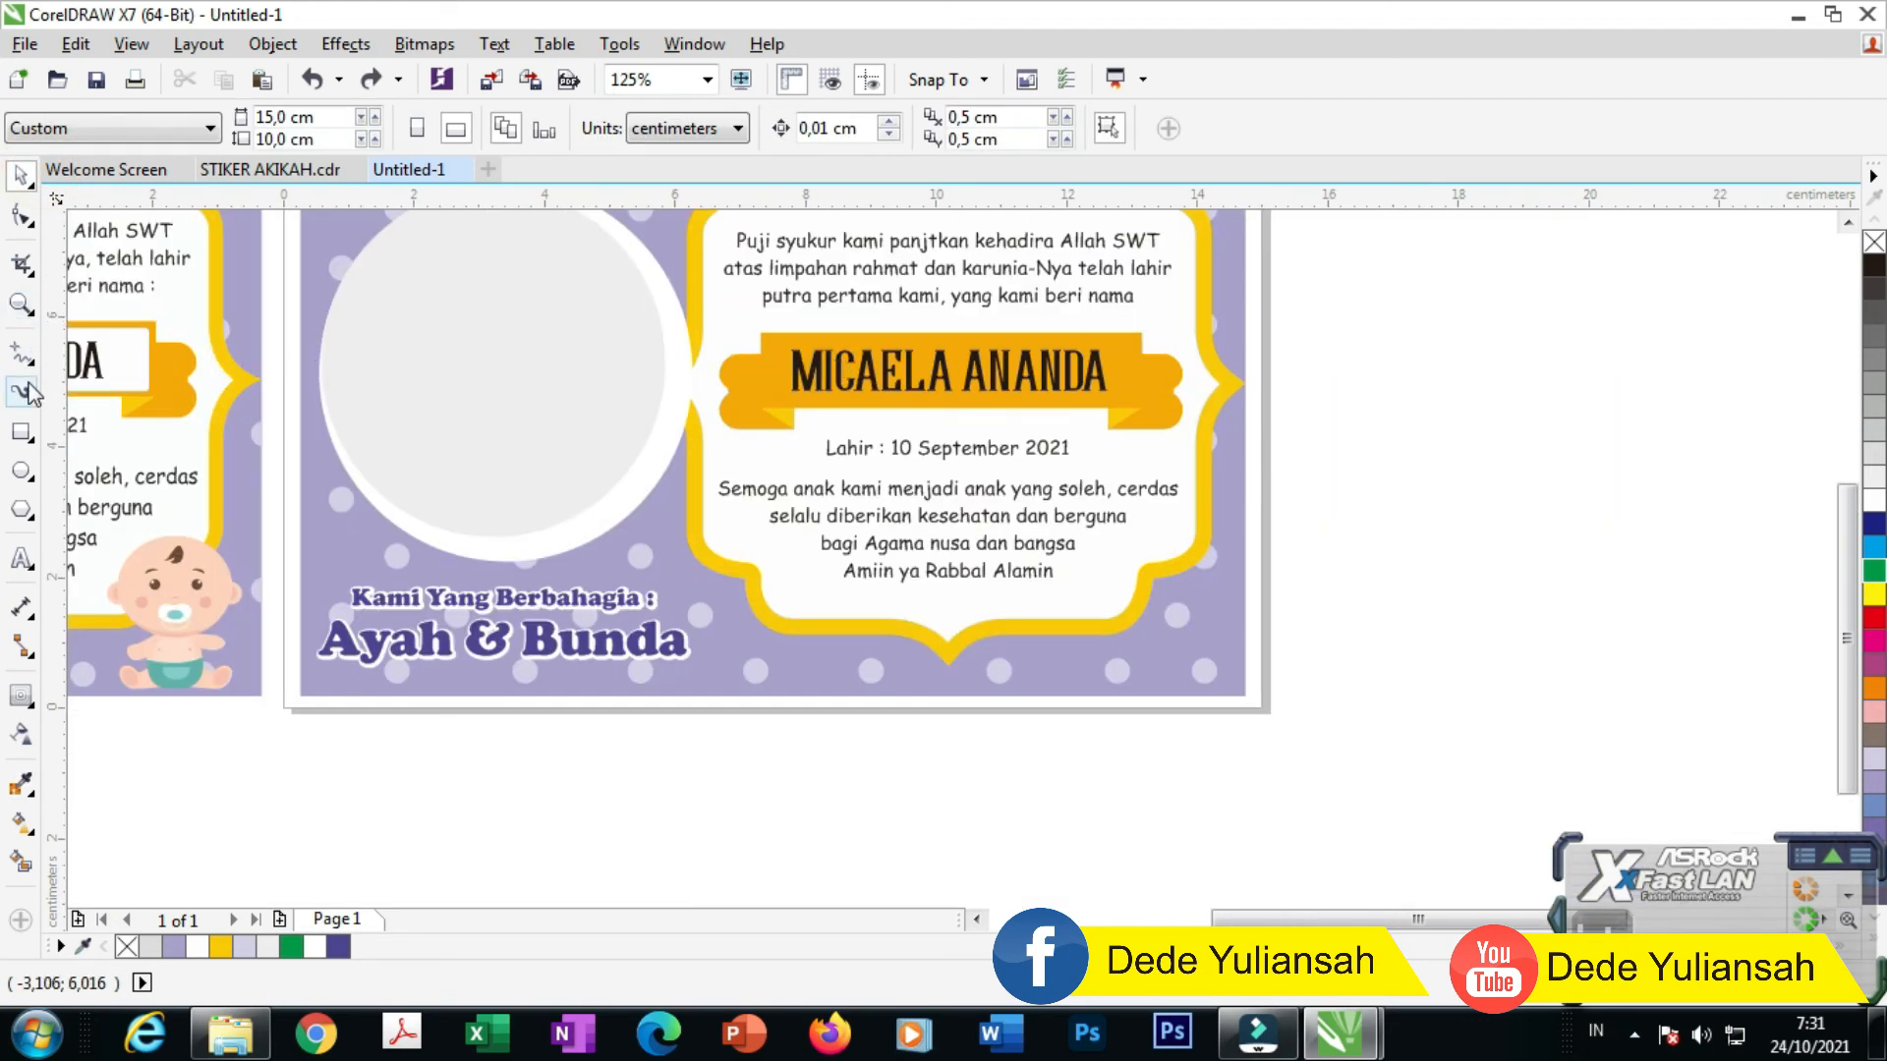
{"action": "left_click", "coordinate": [21, 431]}
{"action": "scroll", "coordinate": [820, 326], "scroll_direction": "up", "scroll_amount": 2}
{"action": "left_click_drag", "start_coordinate": [716, 350], "coordinate": [1446, 475]}
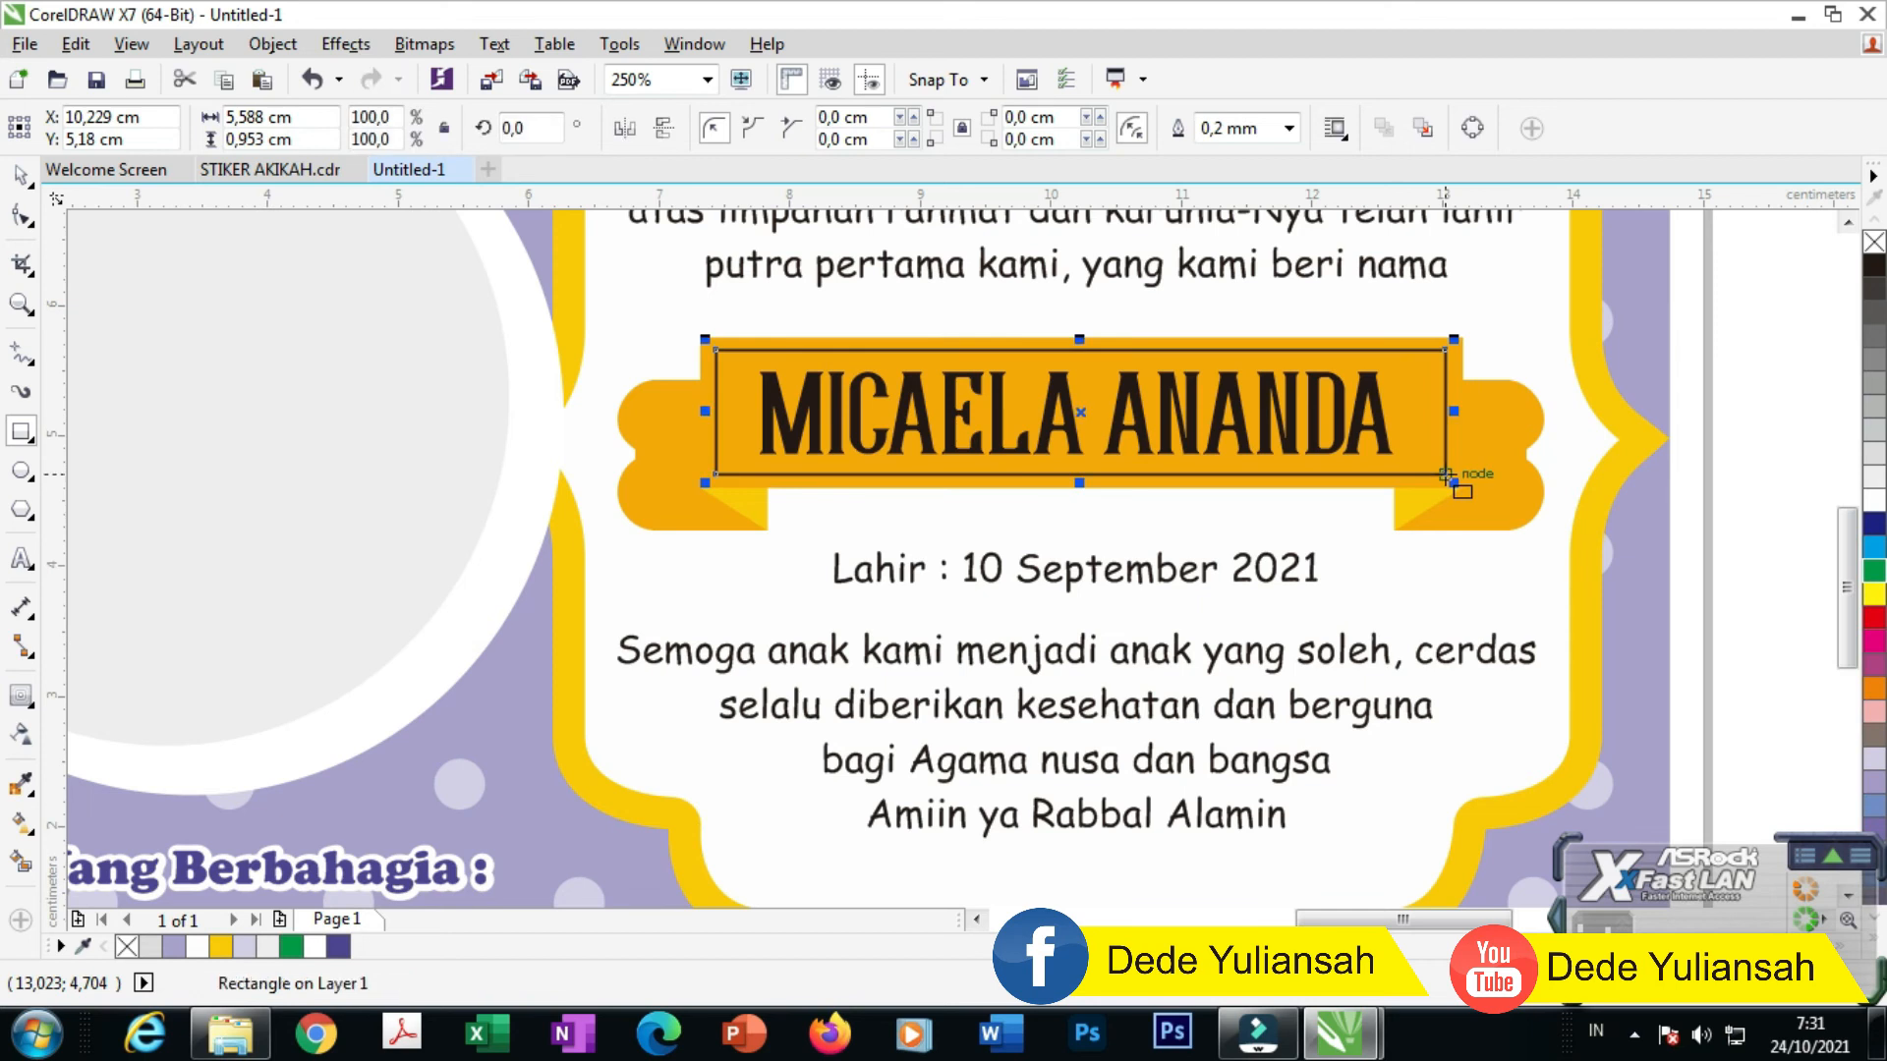
Step: Fill the new rectangle with white and remove its black outline
{"action": "left_click", "coordinate": [20, 175]}
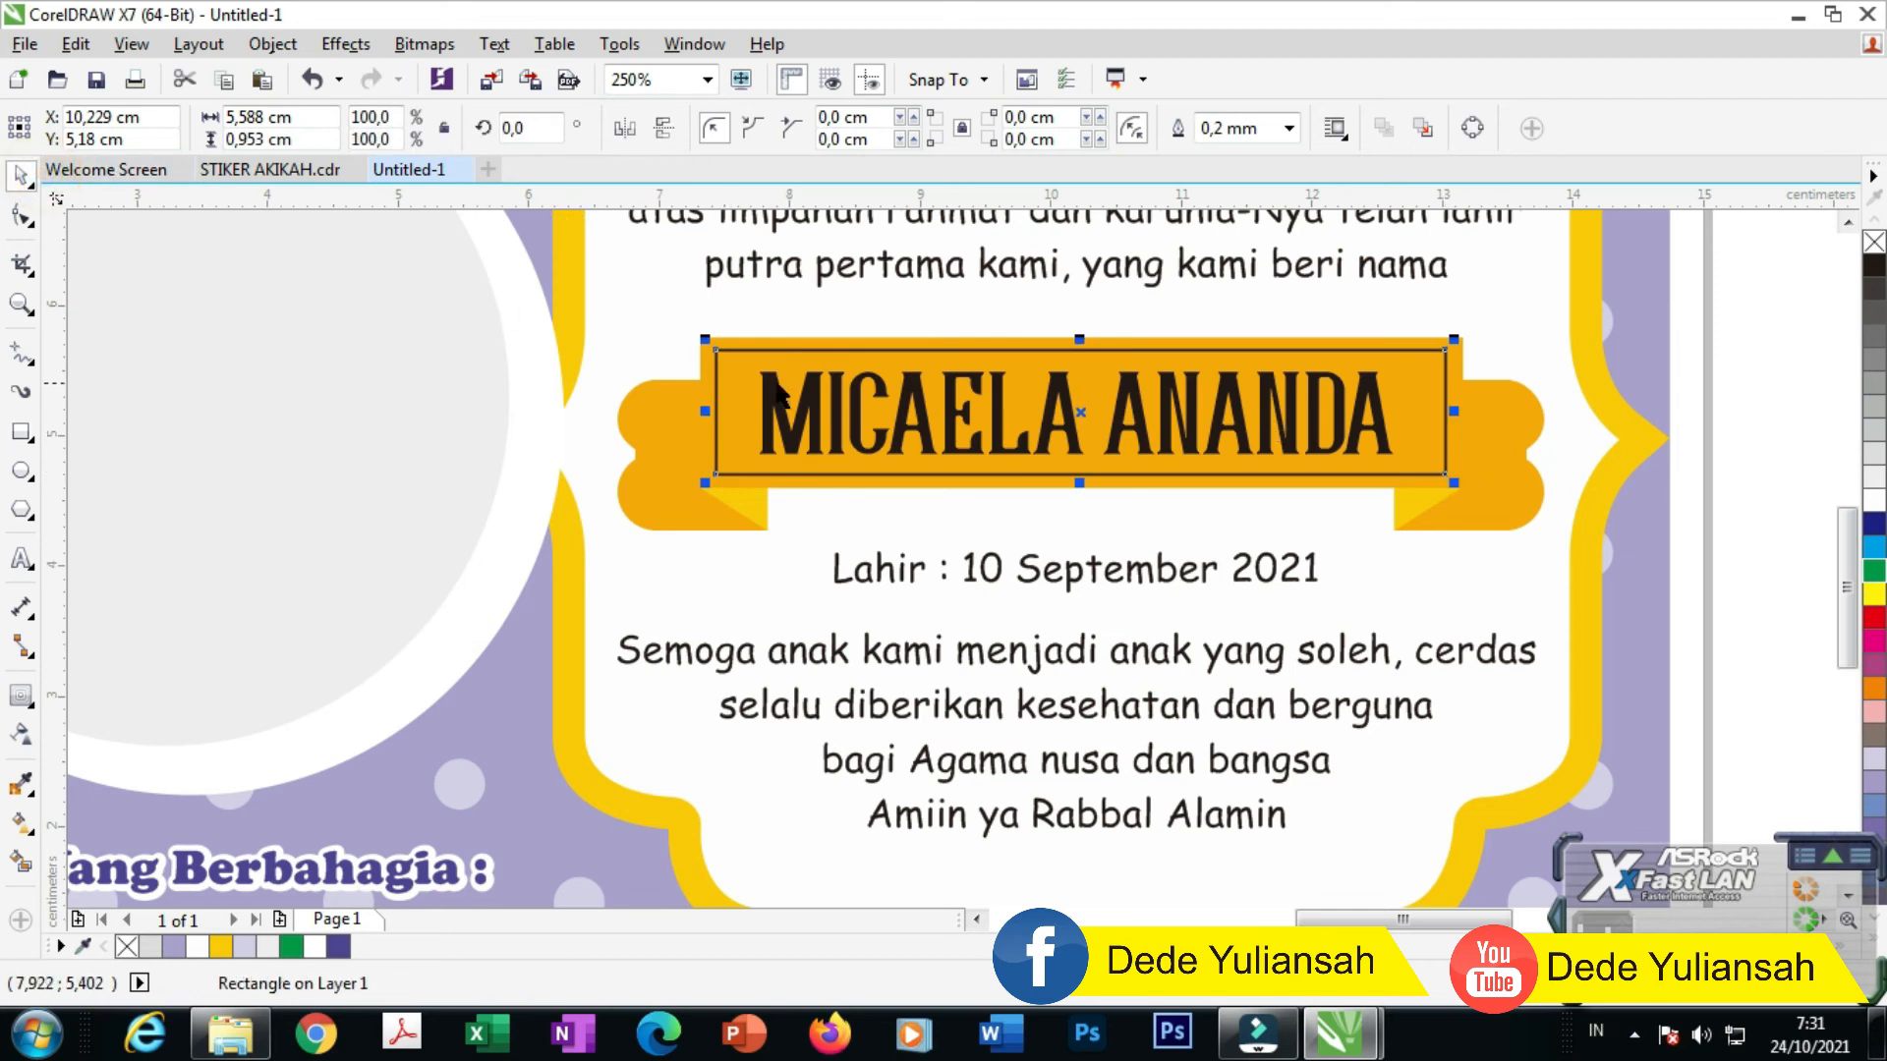
{"action": "left_click", "coordinate": [1383, 422]}
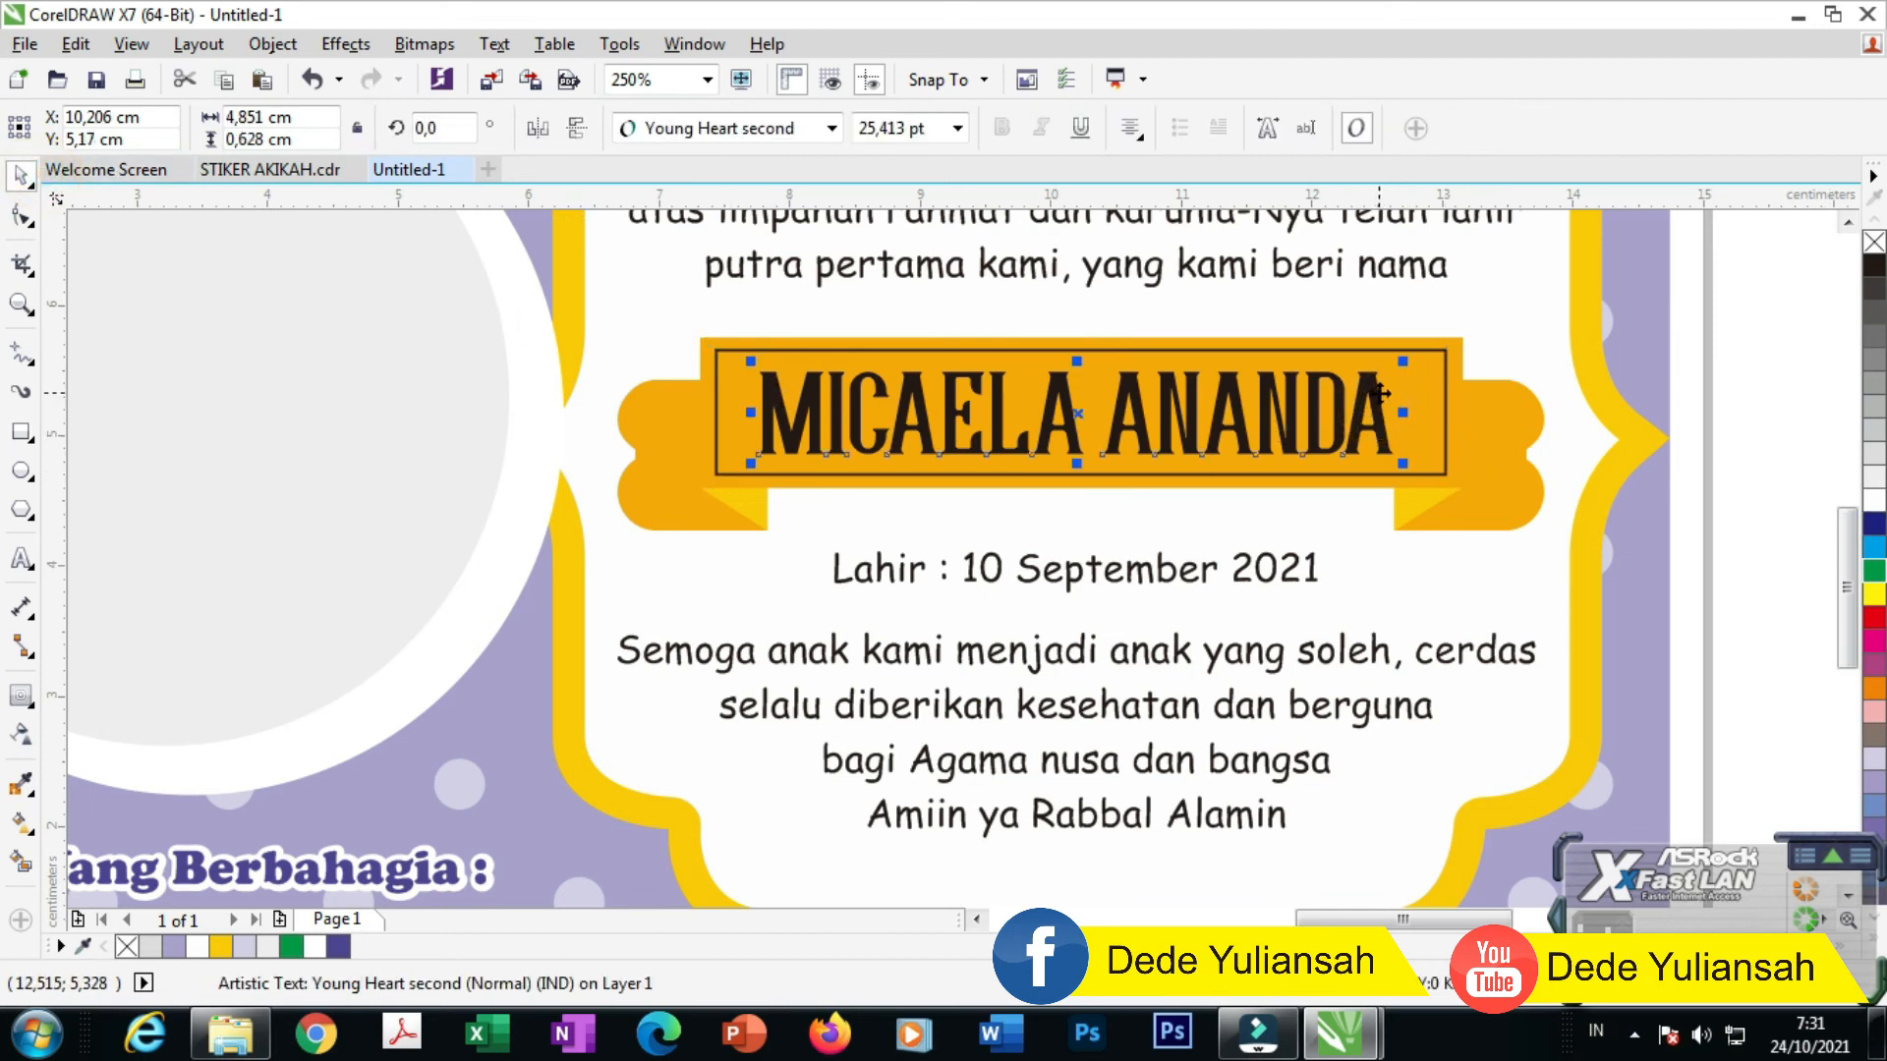
{"action": "left_click", "coordinate": [1792, 498]}
{"action": "left_click", "coordinate": [1445, 399]}
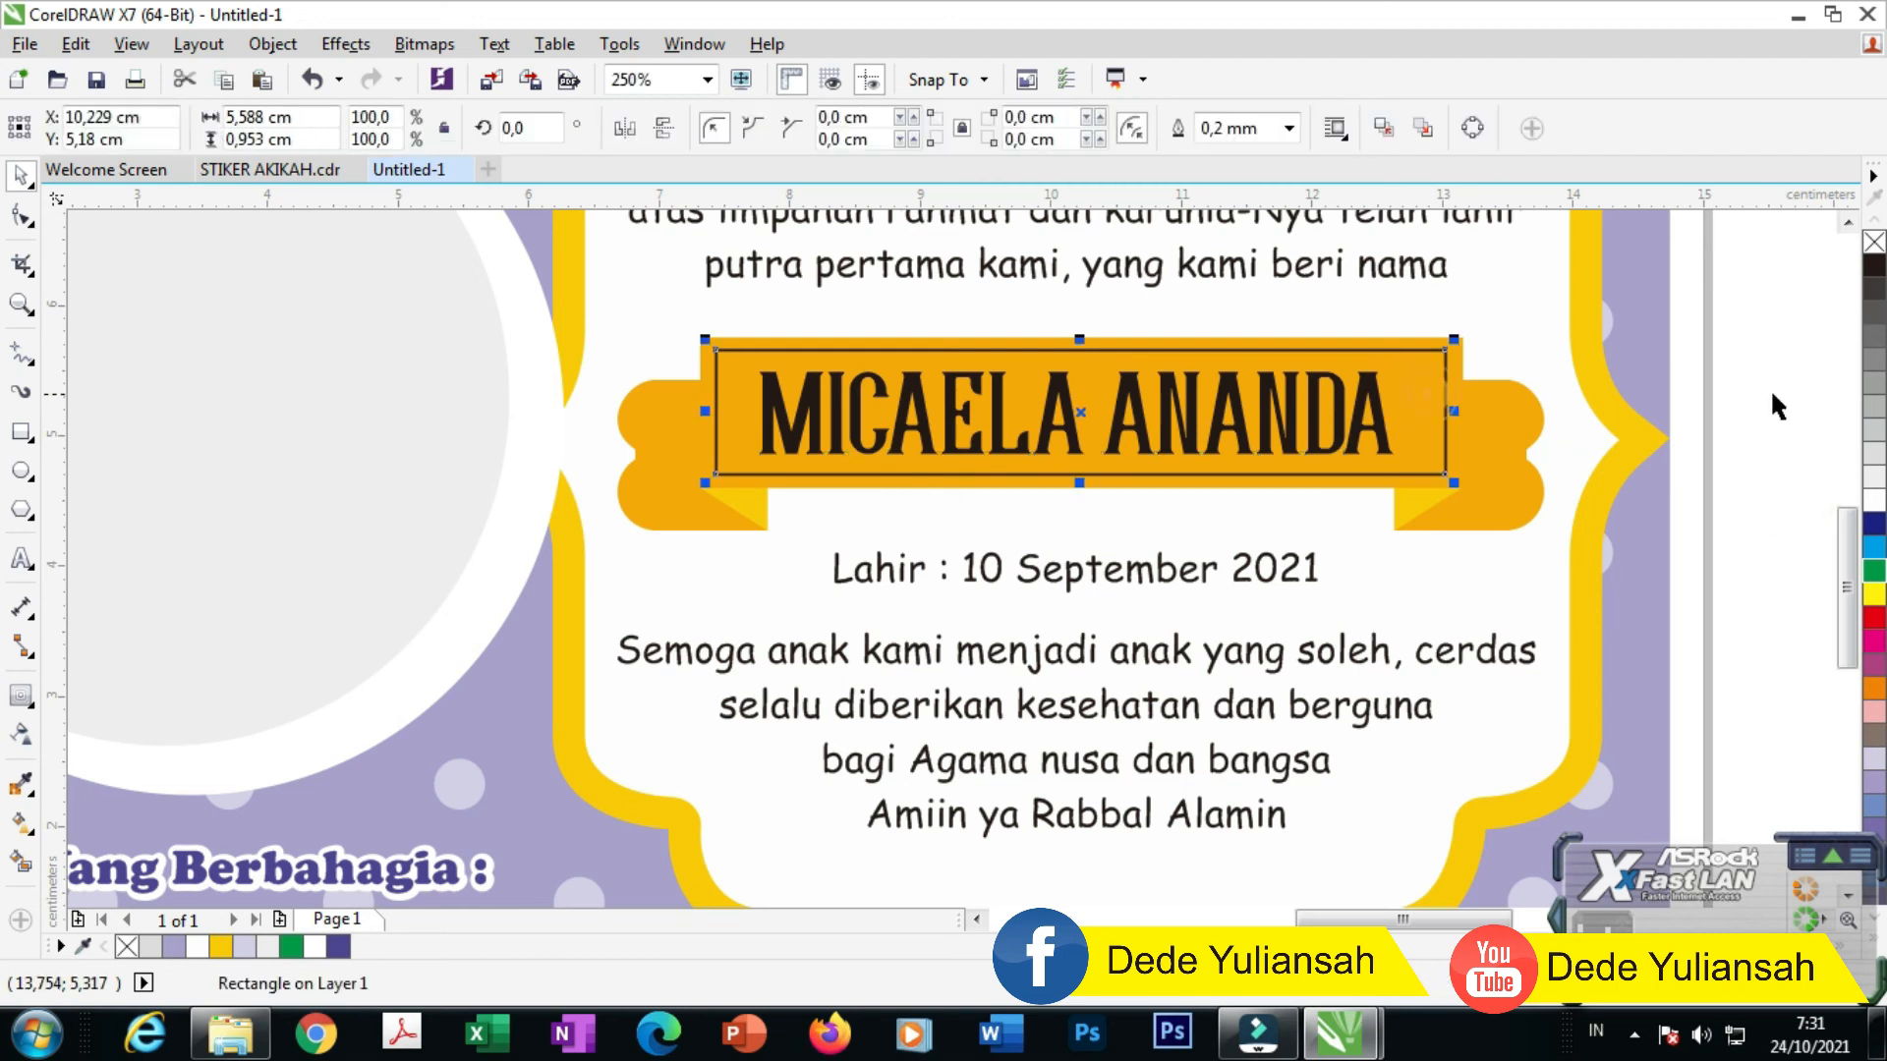
{"action": "left_click", "coordinate": [1875, 499]}
{"action": "right_click", "coordinate": [1874, 242]}
{"action": "scroll", "coordinate": [906, 468], "scroll_direction": "down", "scroll_amount": 2}
{"action": "scroll", "coordinate": [906, 468], "scroll_direction": "down", "scroll_amount": 1}
{"action": "left_click", "coordinate": [1207, 538]}
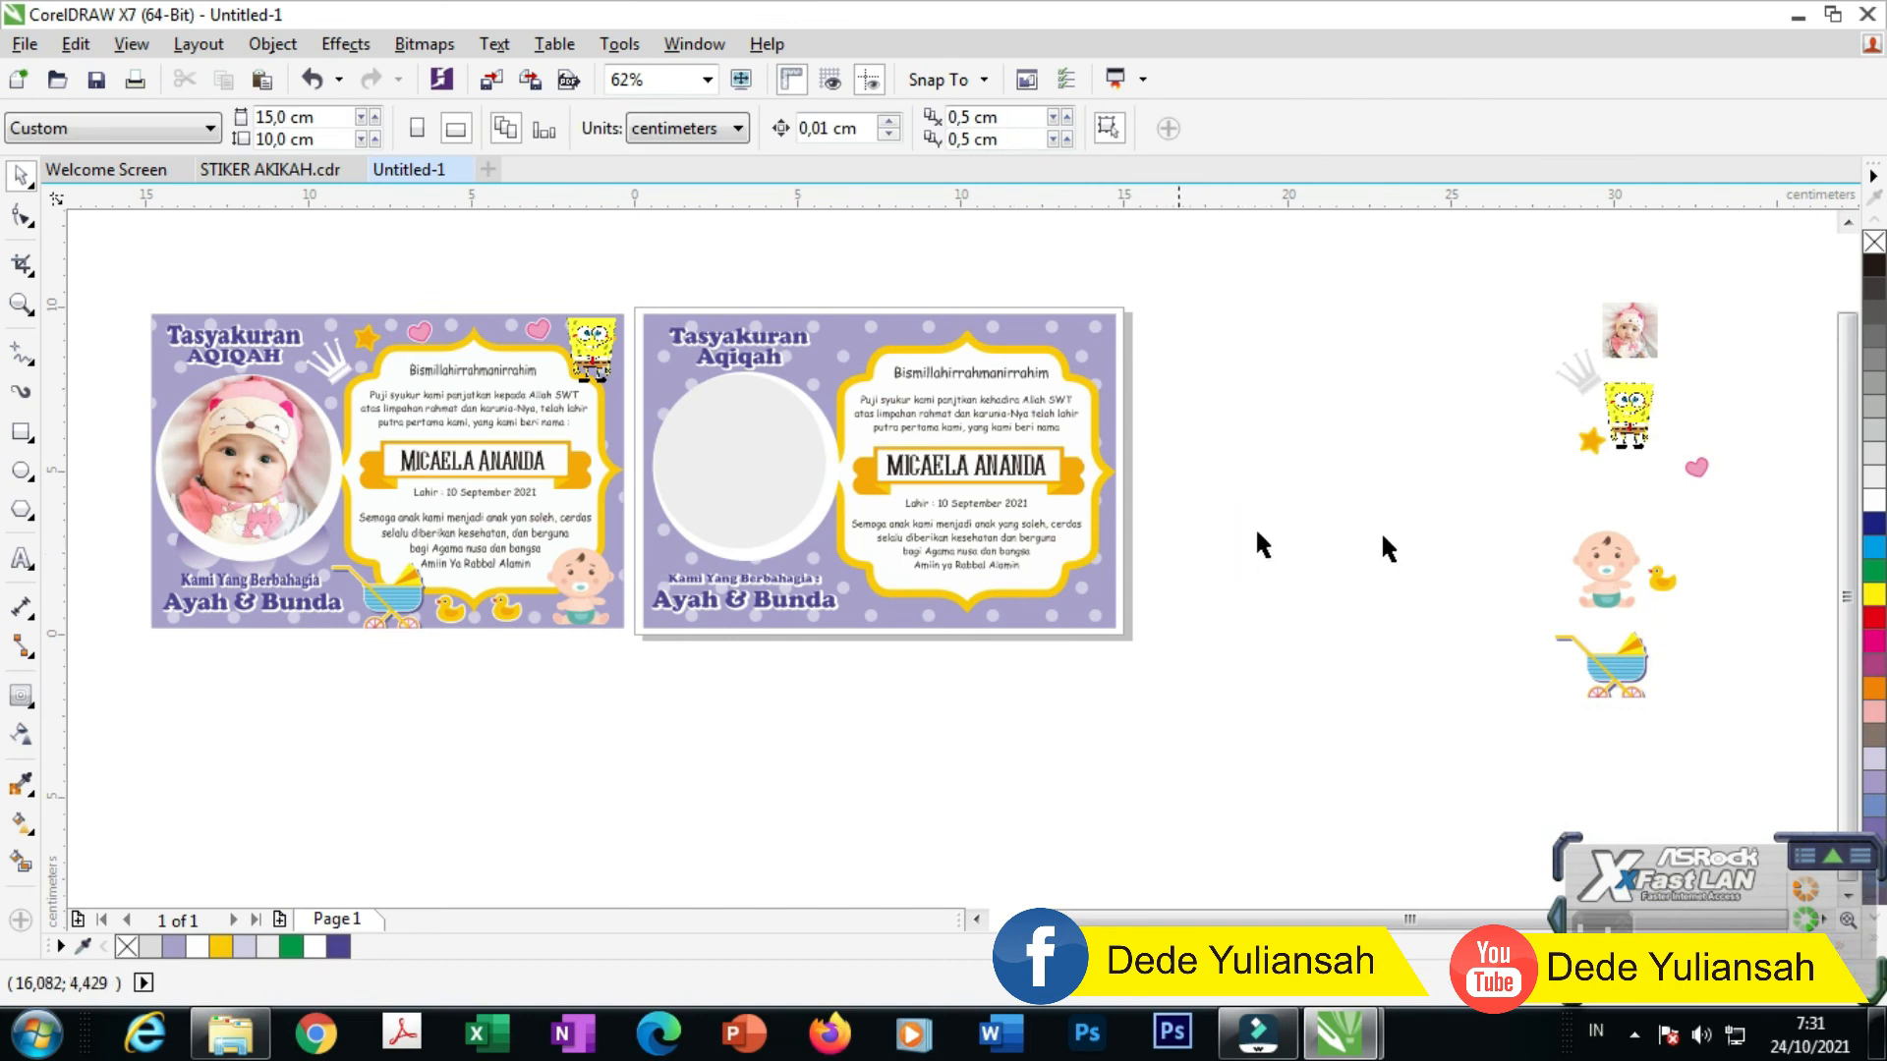
Step: PowerClip the baby photo inside the empty circle and enlarge it to fill the circle
{"action": "left_click_drag", "start_coordinate": [1651, 320], "coordinate": [730, 710]}
{"action": "scroll", "coordinate": [1242, 451], "scroll_direction": "up", "scroll_amount": 1}
{"action": "scroll", "coordinate": [1406, 465], "scroll_direction": "down", "scroll_amount": 1}
{"action": "scroll", "coordinate": [729, 709], "scroll_direction": "up", "scroll_amount": 1}
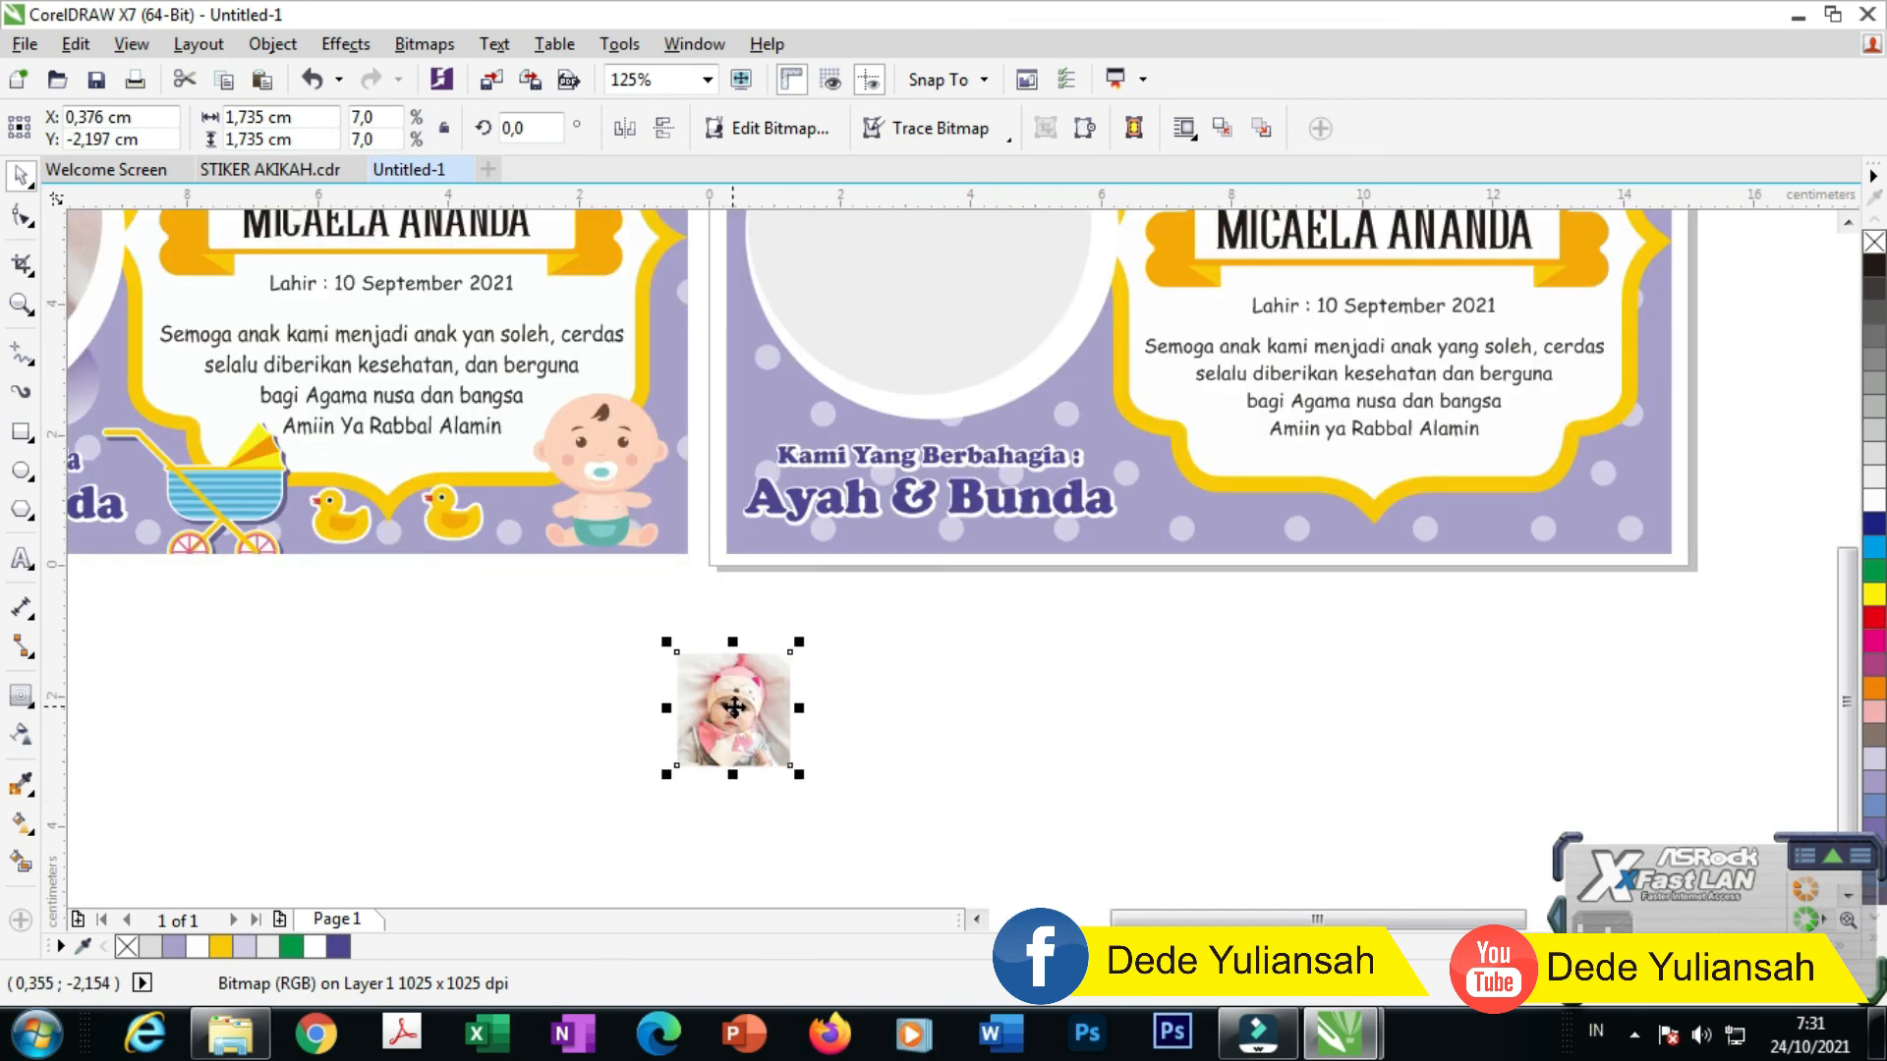
{"action": "scroll", "coordinate": [734, 708], "scroll_direction": "down", "scroll_amount": 1}
{"action": "right_click", "coordinate": [734, 709]}
{"action": "left_click", "coordinate": [856, 251]}
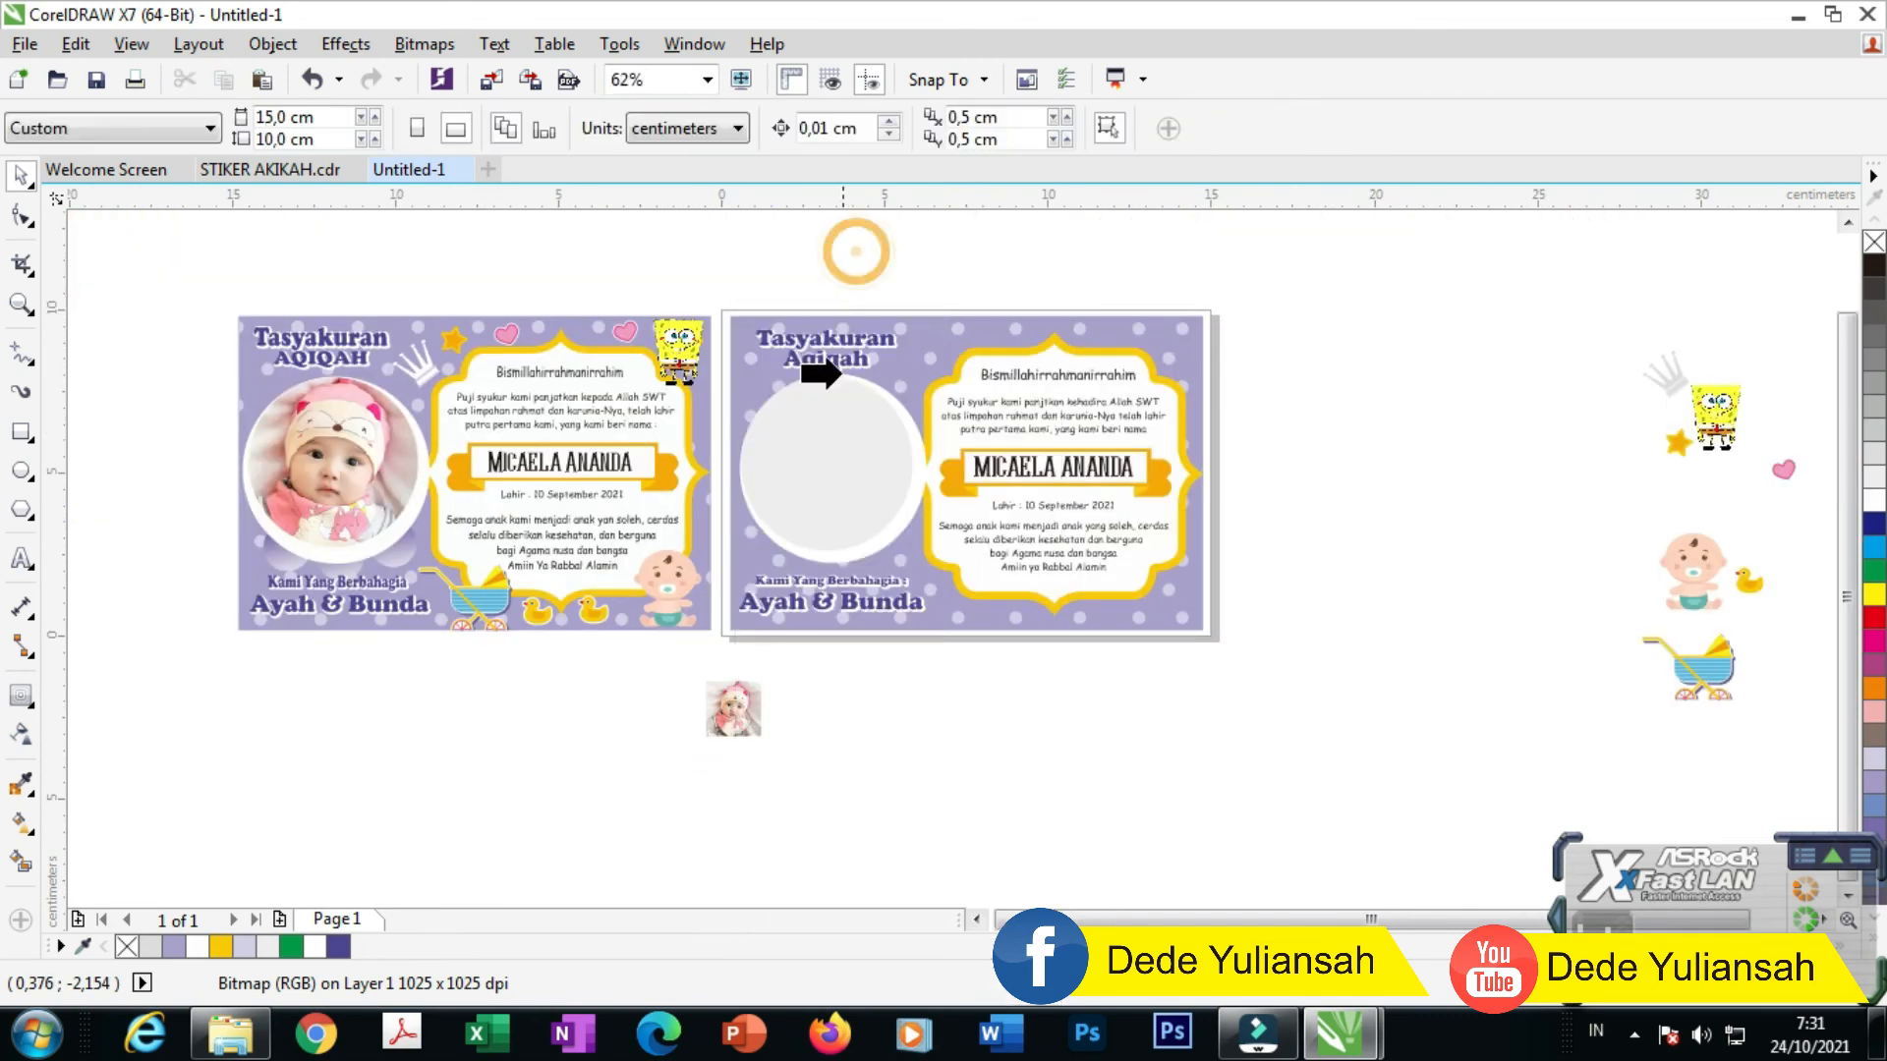
{"action": "left_click", "coordinate": [835, 373]}
{"action": "scroll", "coordinate": [841, 499], "scroll_direction": "up", "scroll_amount": 1}
{"action": "left_click", "coordinate": [791, 621]}
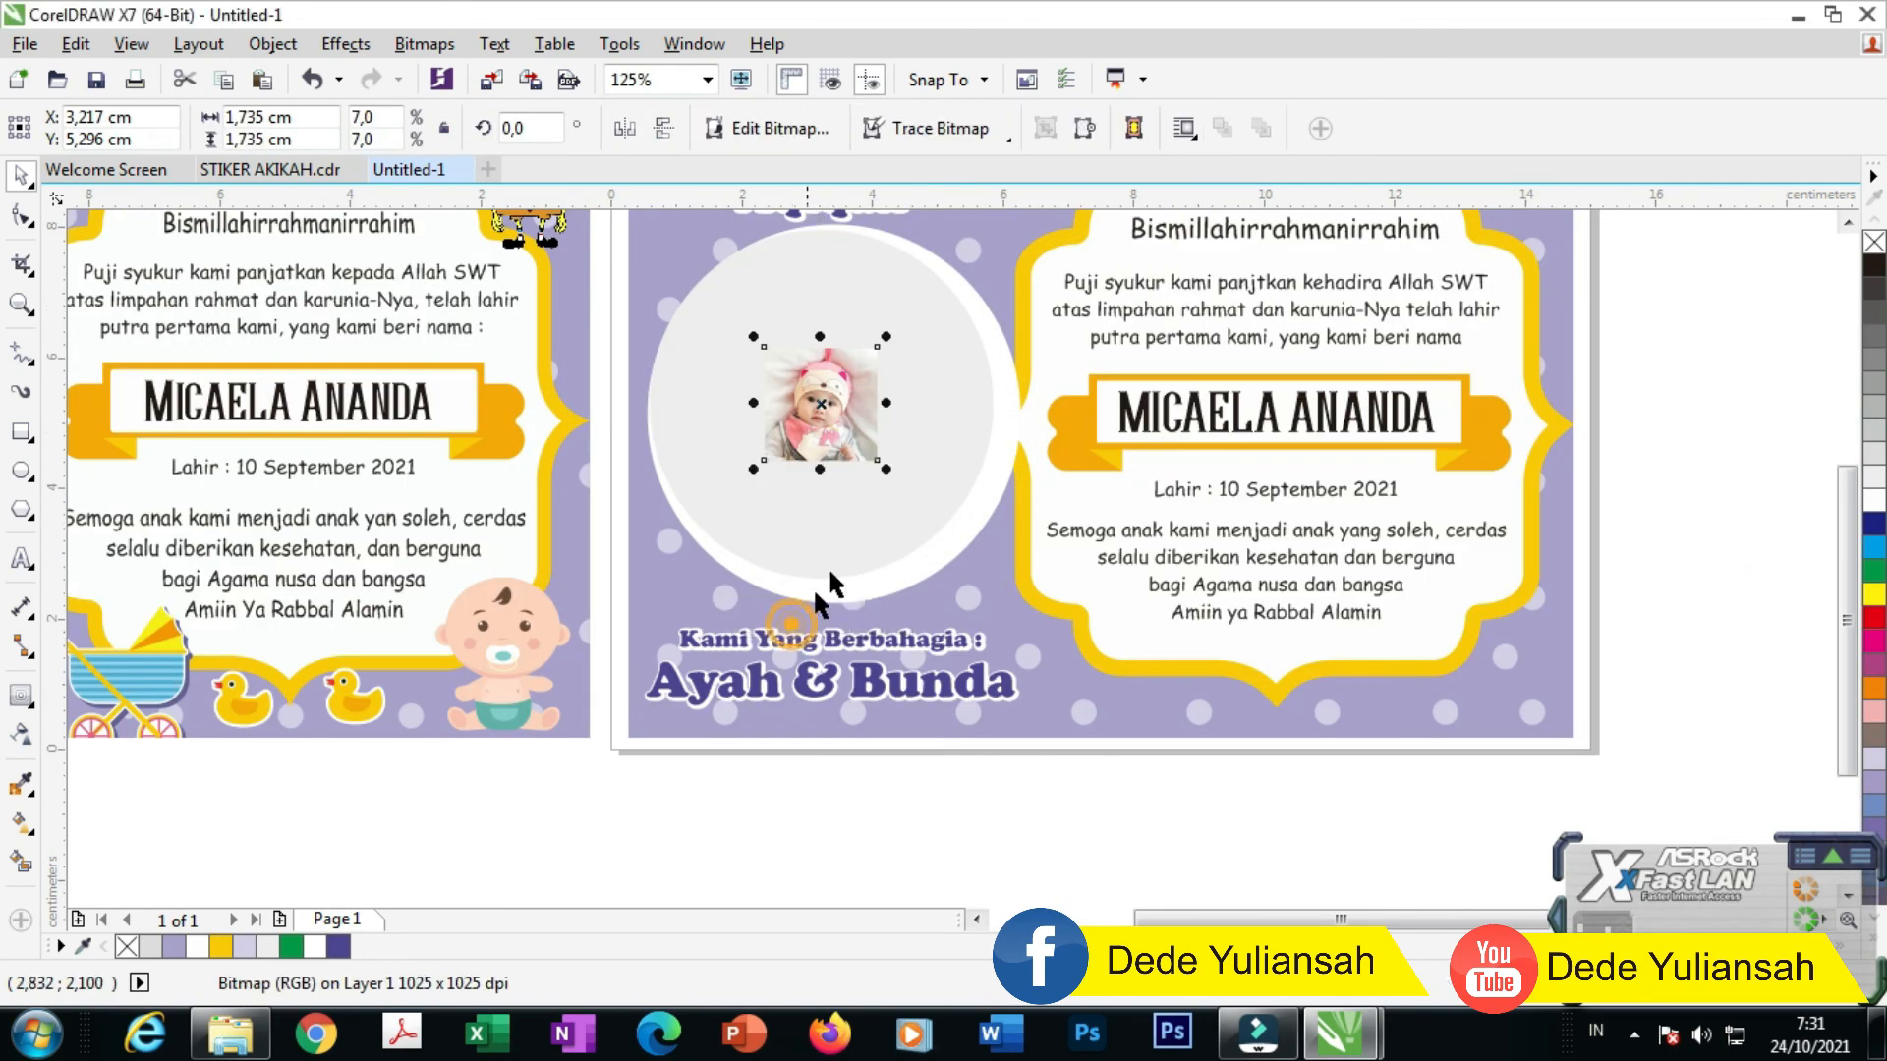
{"action": "left_click_drag", "start_coordinate": [887, 471], "coordinate": [1000, 602]}
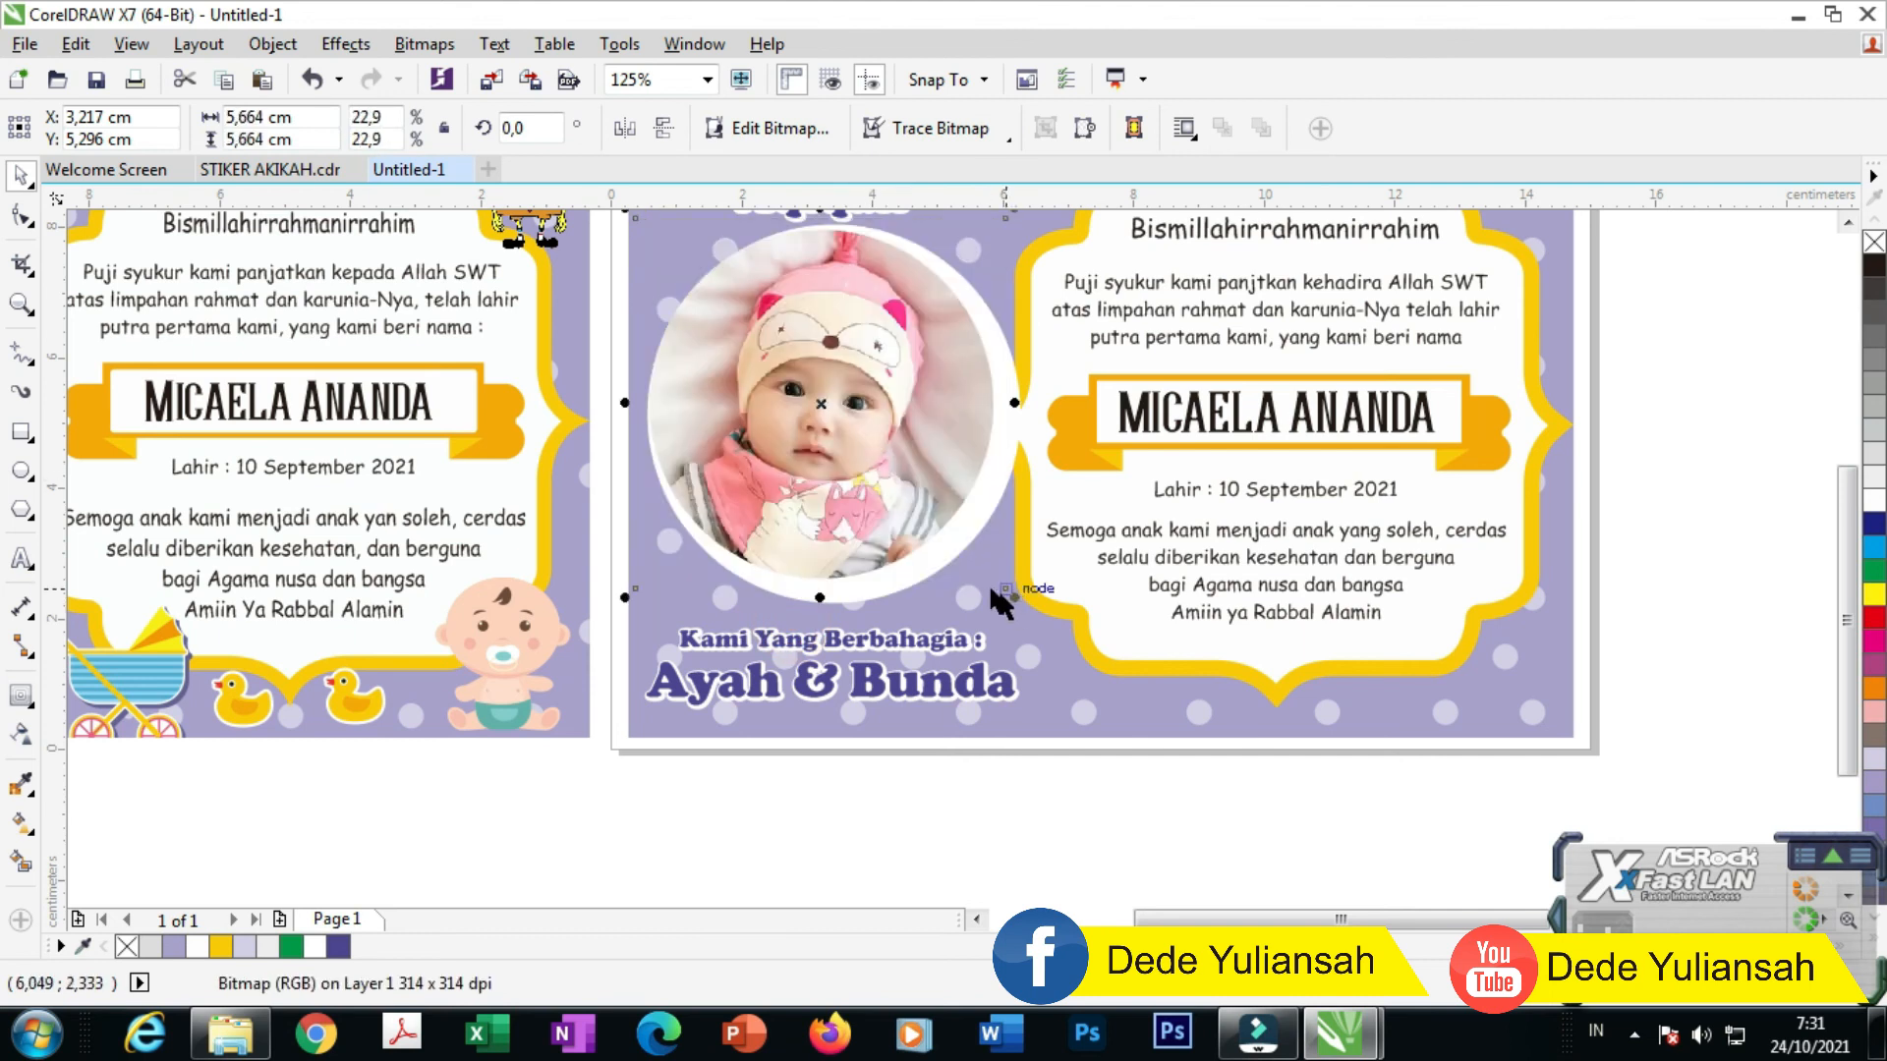
{"action": "left_click", "coordinate": [843, 794]}
Step: Move the hearts onto the top of the second card
{"action": "scroll", "coordinate": [853, 699], "scroll_direction": "down", "scroll_amount": 1}
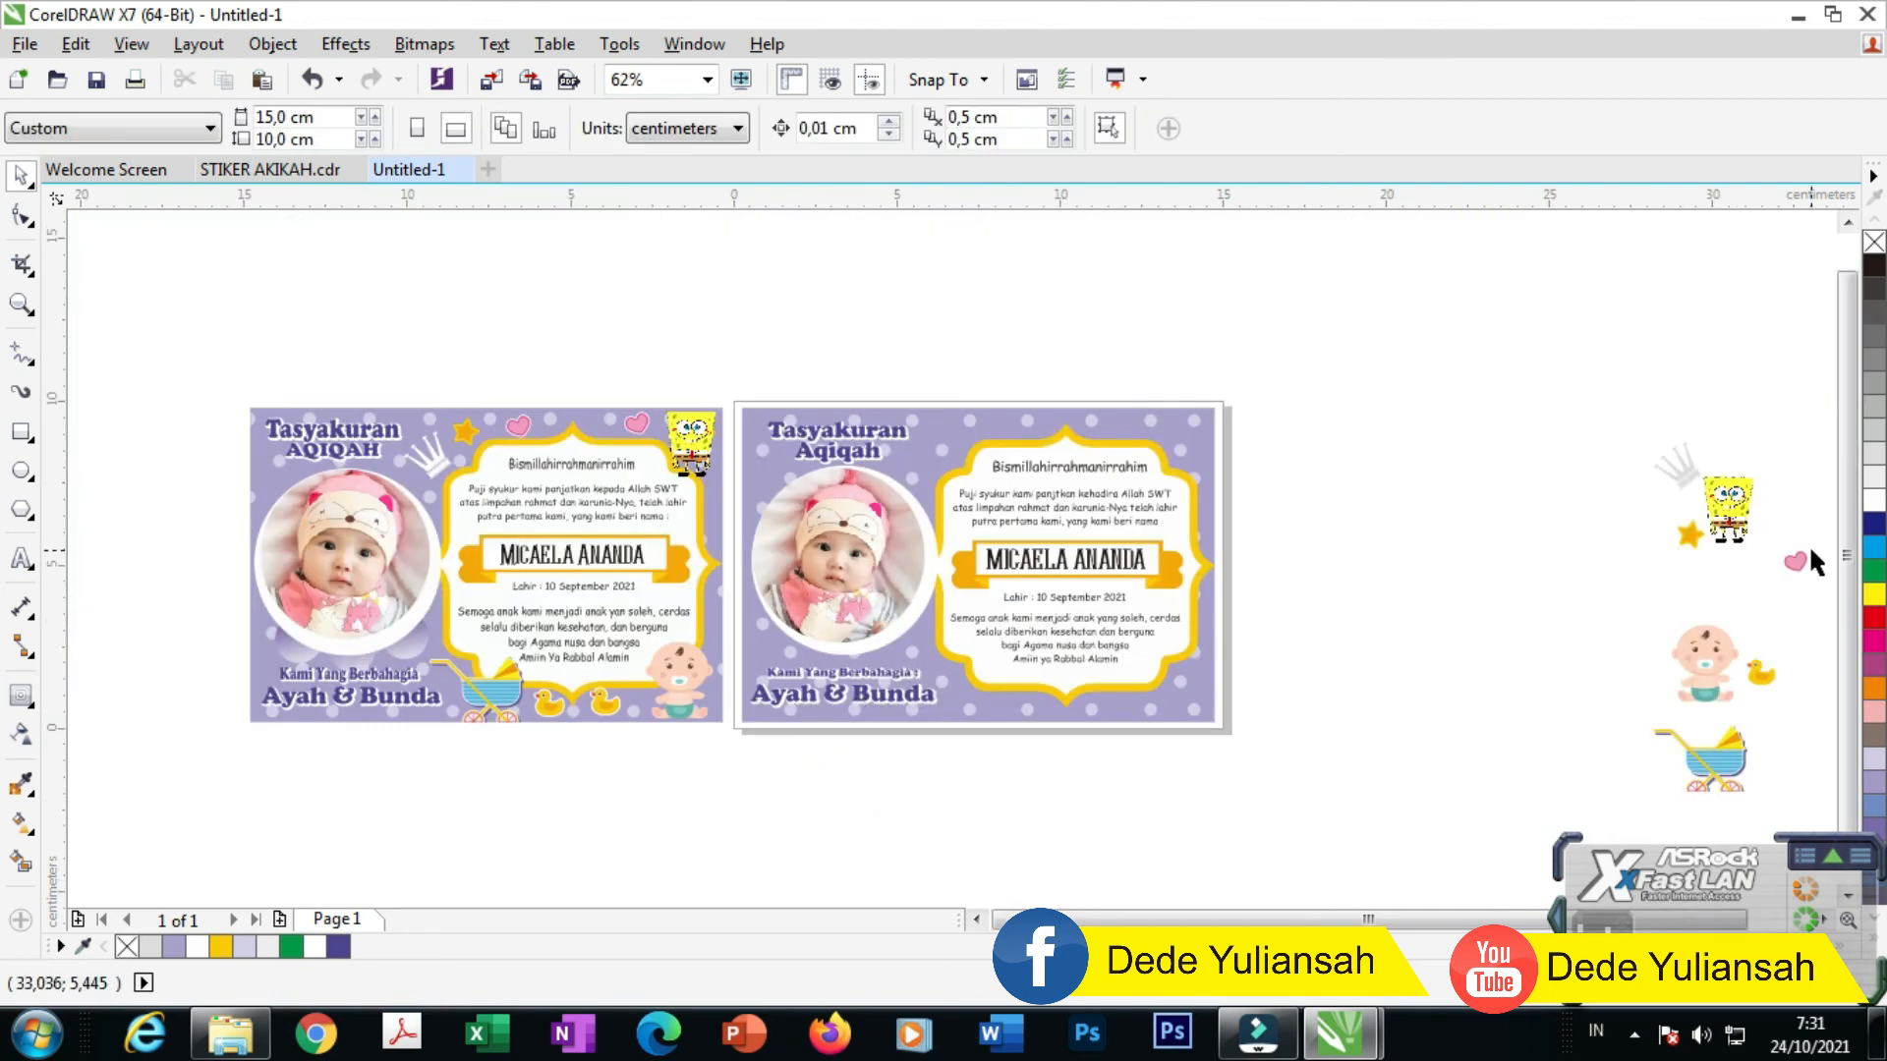
{"action": "left_click_drag", "start_coordinate": [1811, 597], "coordinate": [1811, 596]}
{"action": "left_click_drag", "start_coordinate": [1794, 561], "coordinate": [1124, 423]}
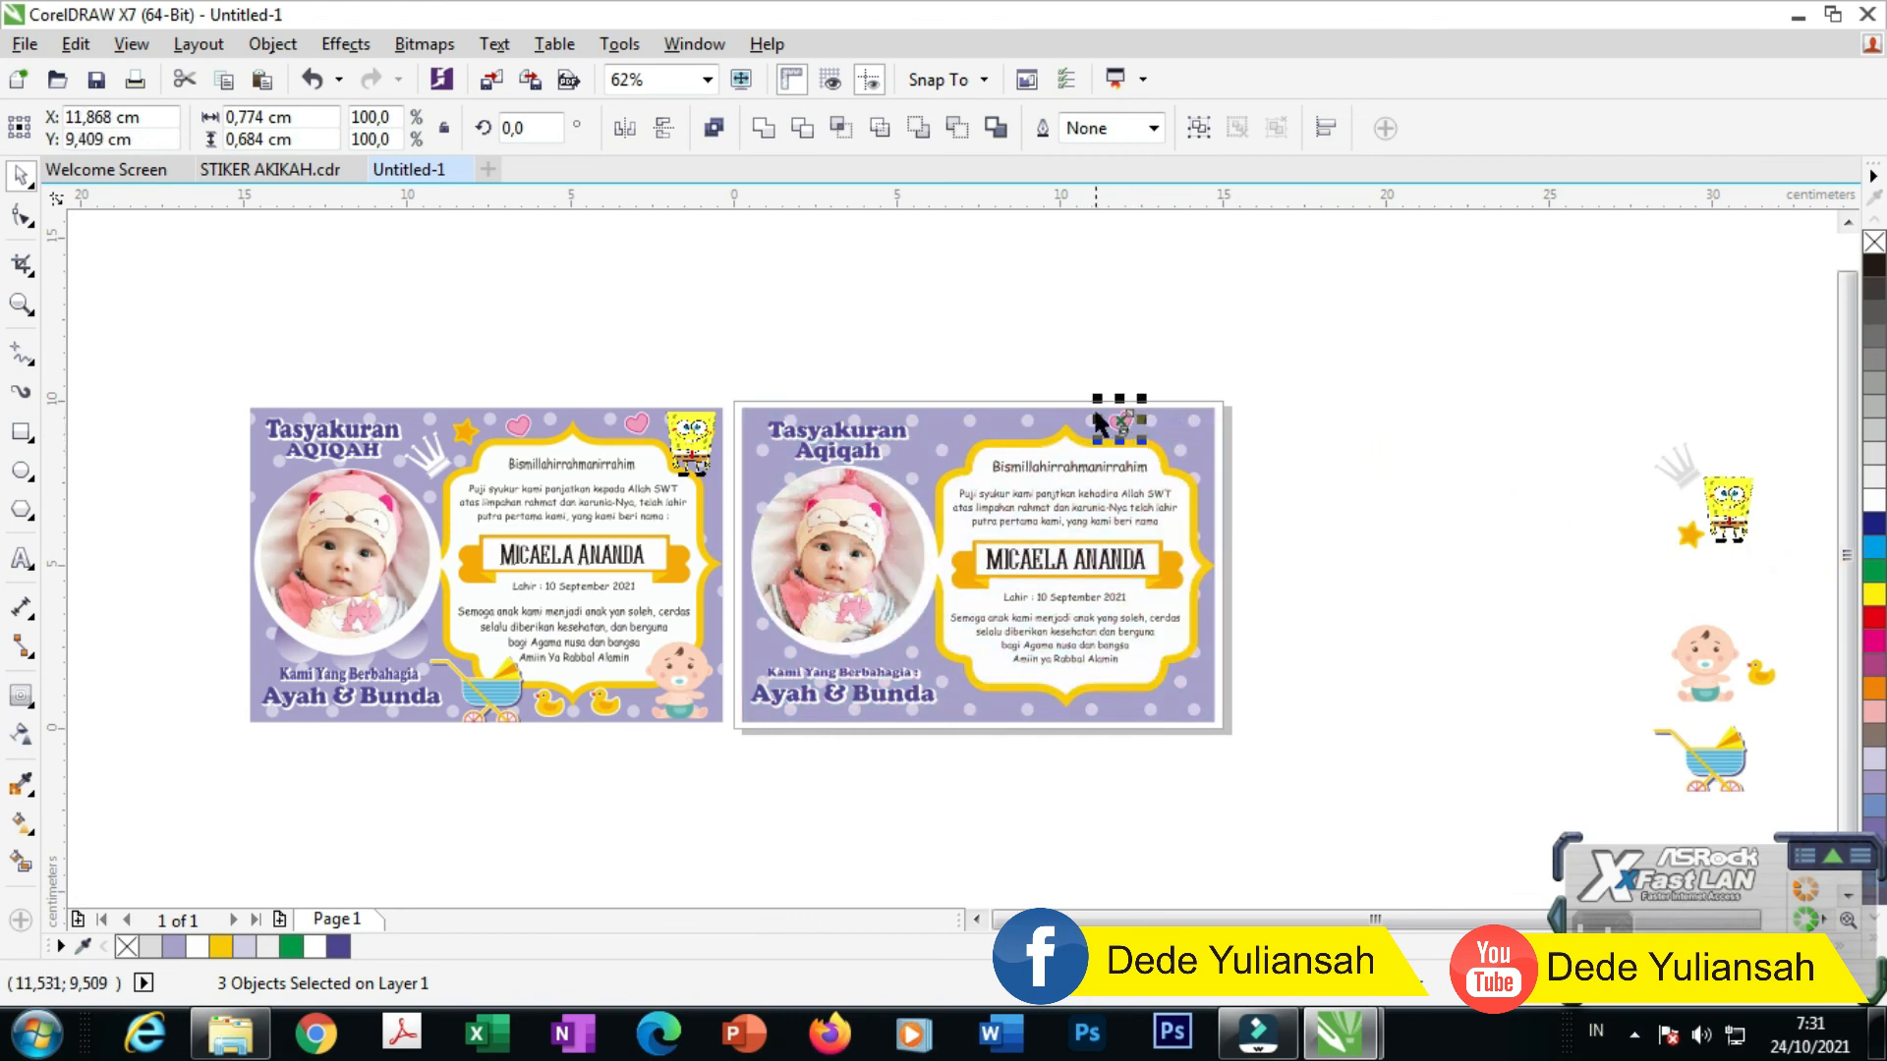
Step: Position the heart, crown and SpongeBob along the second card's top
{"action": "scroll", "coordinate": [1097, 401], "scroll_direction": "up", "scroll_amount": 1}
{"action": "left_click_drag", "start_coordinate": [1138, 432], "coordinate": [928, 432]}
{"action": "scroll", "coordinate": [963, 438], "scroll_direction": "down", "scroll_amount": 1}
{"action": "left_click_drag", "start_coordinate": [1623, 498], "coordinate": [940, 521]}
{"action": "scroll", "coordinate": [934, 474], "scroll_direction": "up", "scroll_amount": 2}
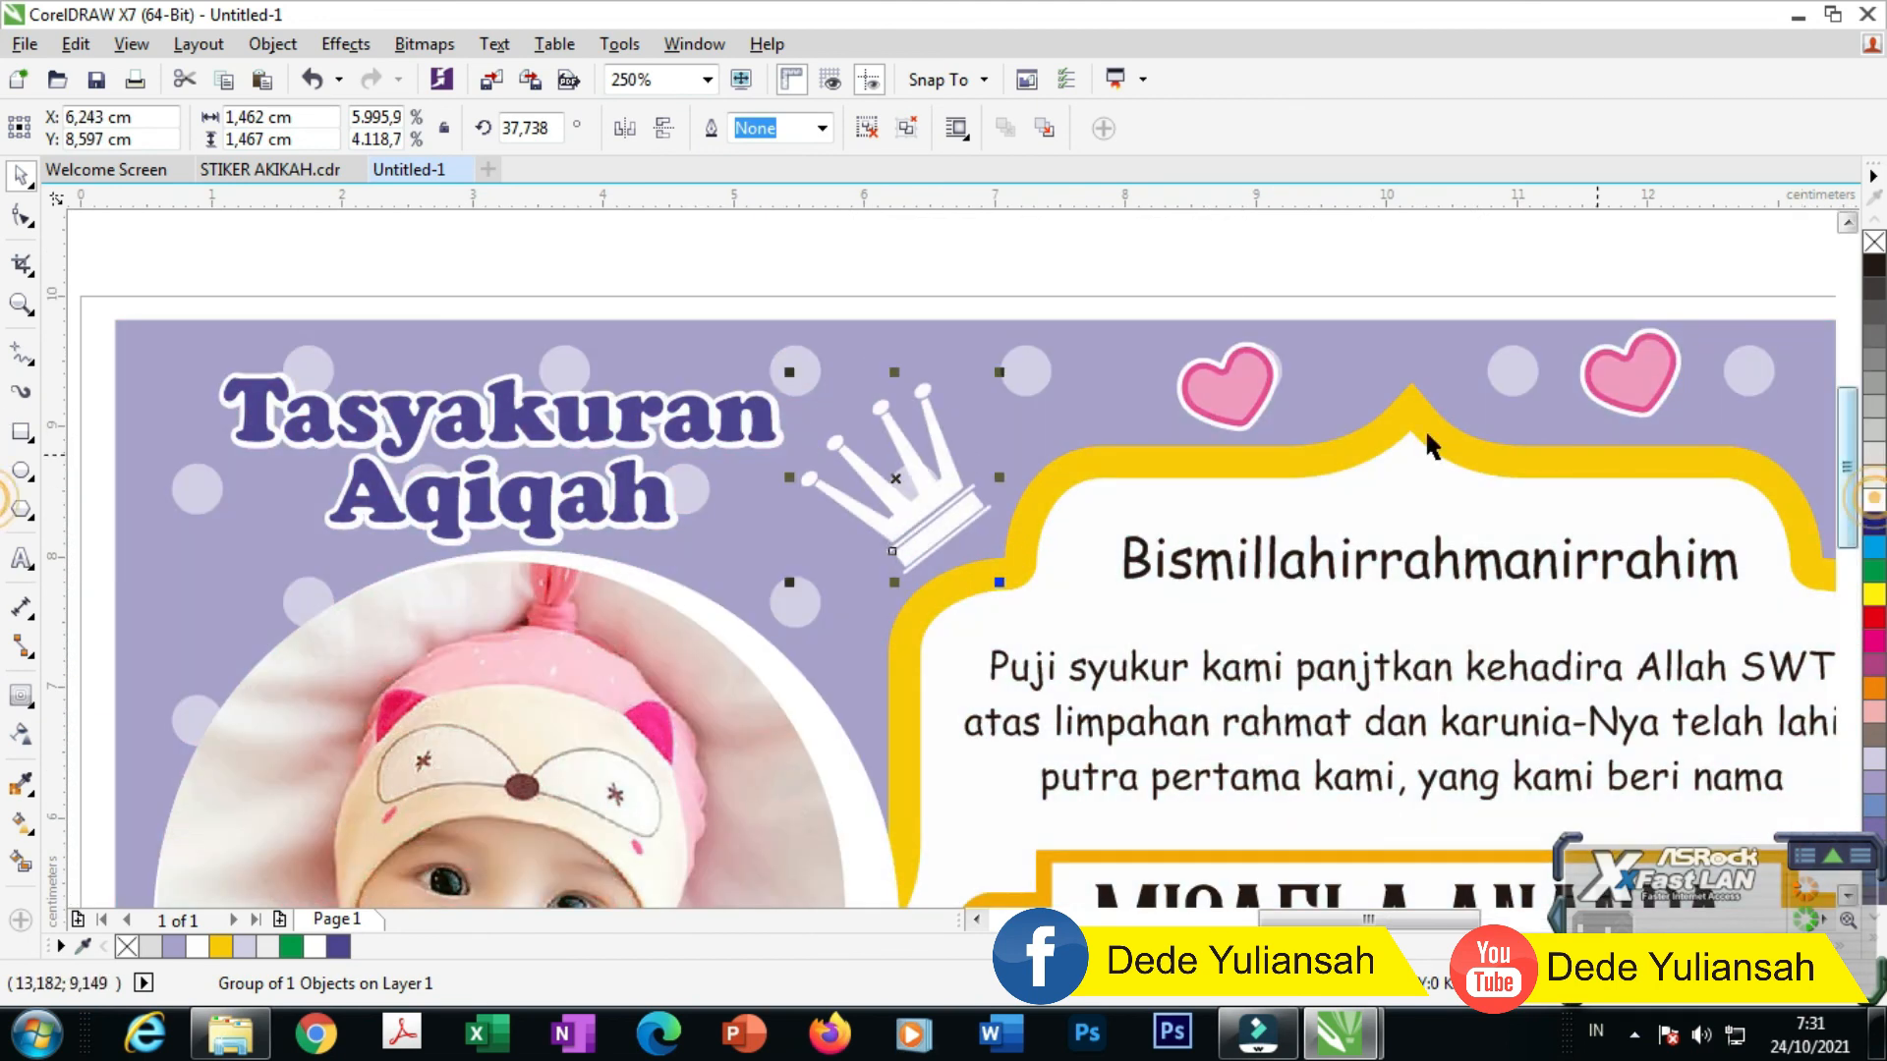
{"action": "scroll", "coordinate": [1430, 444], "scroll_direction": "down", "scroll_amount": 2}
{"action": "left_click", "coordinate": [1228, 427]}
{"action": "left_click_drag", "start_coordinate": [1587, 432], "coordinate": [1037, 349]}
{"action": "left_click_drag", "start_coordinate": [1023, 361], "coordinate": [1033, 378]}
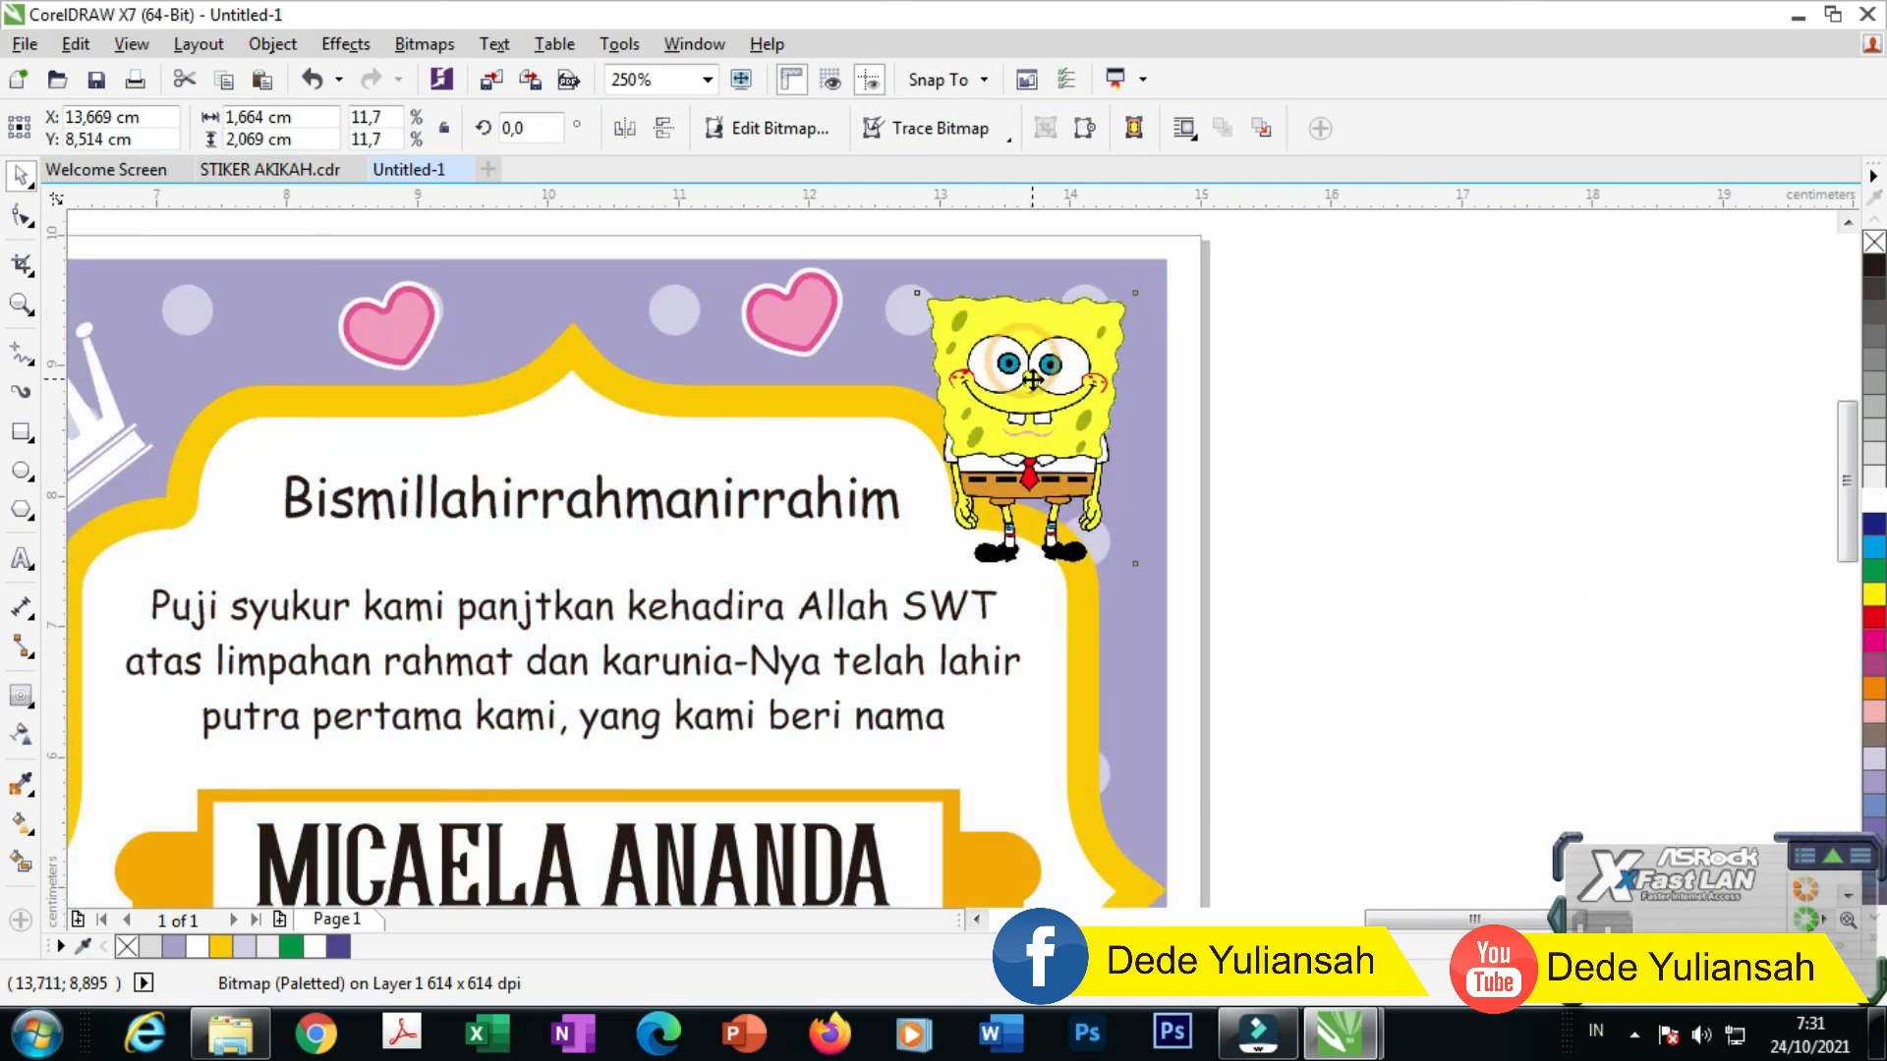
{"action": "scroll", "coordinate": [1034, 334], "scroll_direction": "down", "scroll_amount": 2}
{"action": "left_click", "coordinate": [1325, 378]}
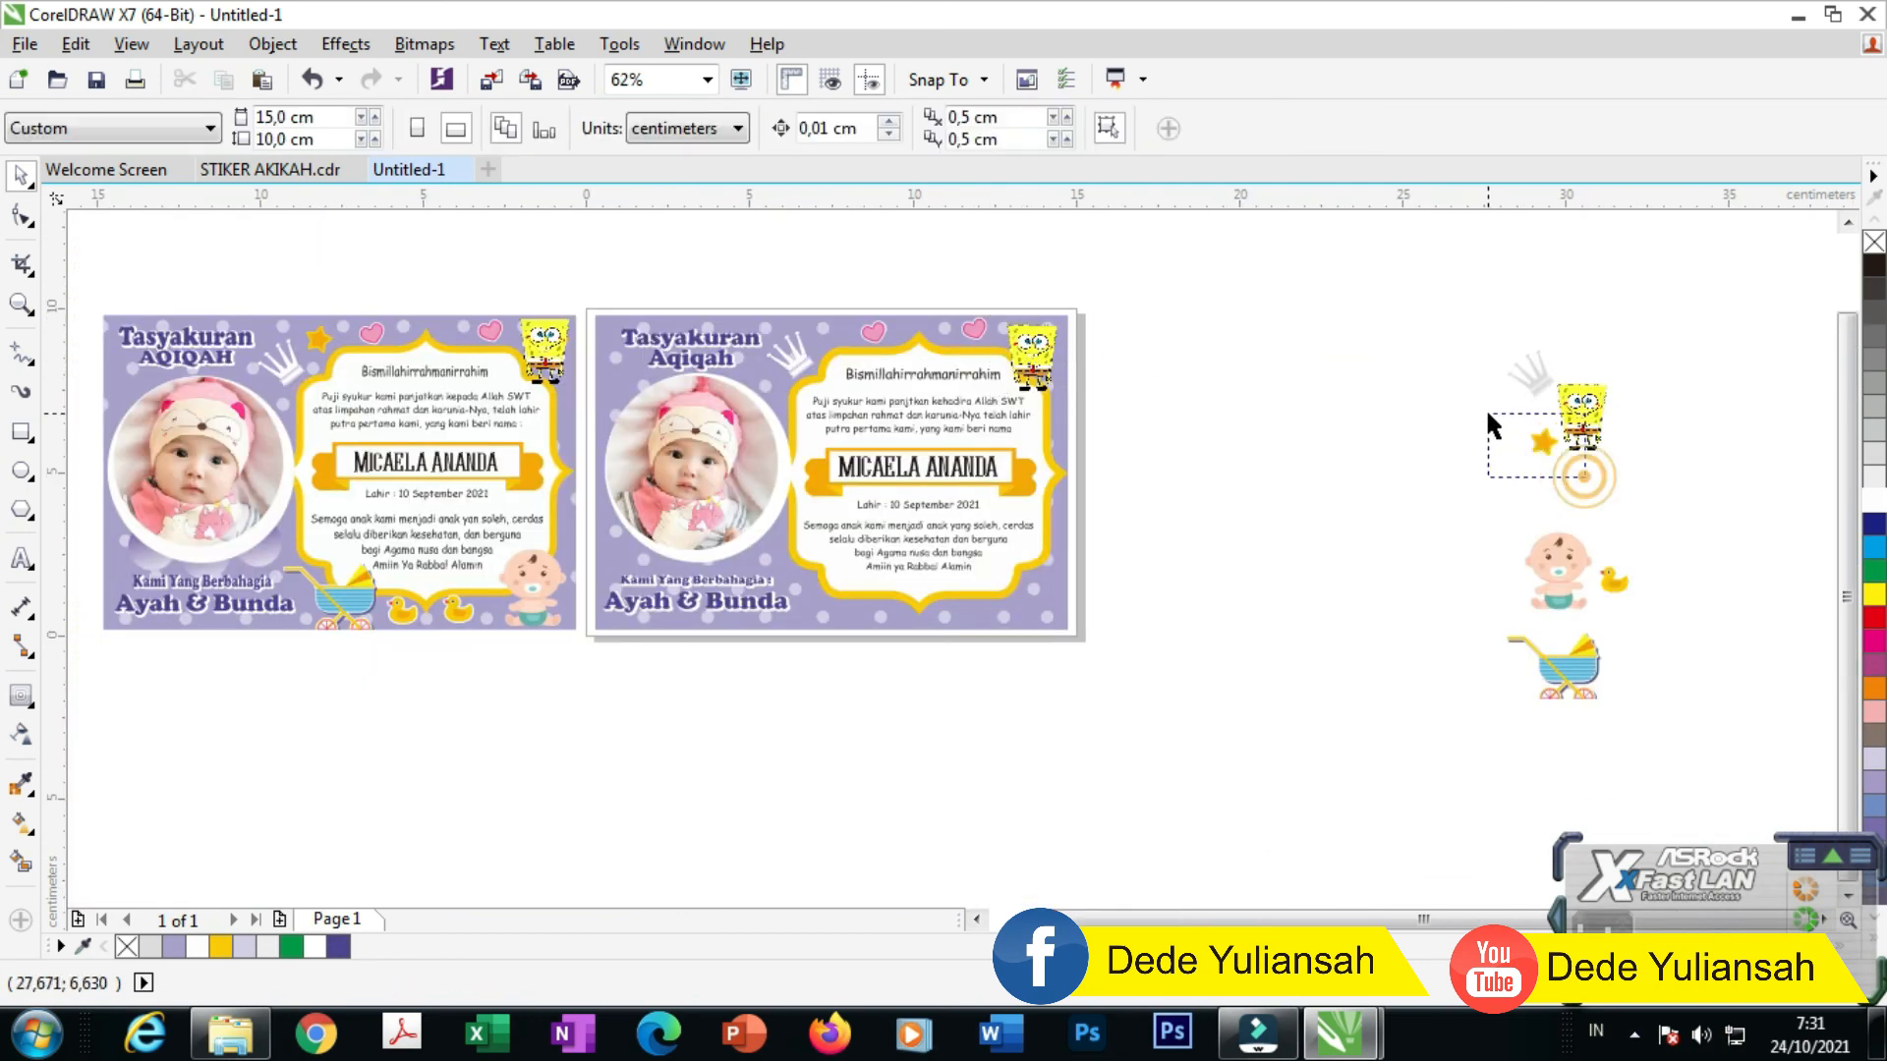
Step: Move the star, stroller and baby cartoon onto the second card
{"action": "left_click_drag", "start_coordinate": [1488, 415], "coordinate": [1490, 417]}
{"action": "left_click_drag", "start_coordinate": [1132, 375], "coordinate": [862, 336]}
{"action": "scroll", "coordinate": [811, 336], "scroll_direction": "up", "scroll_amount": 2}
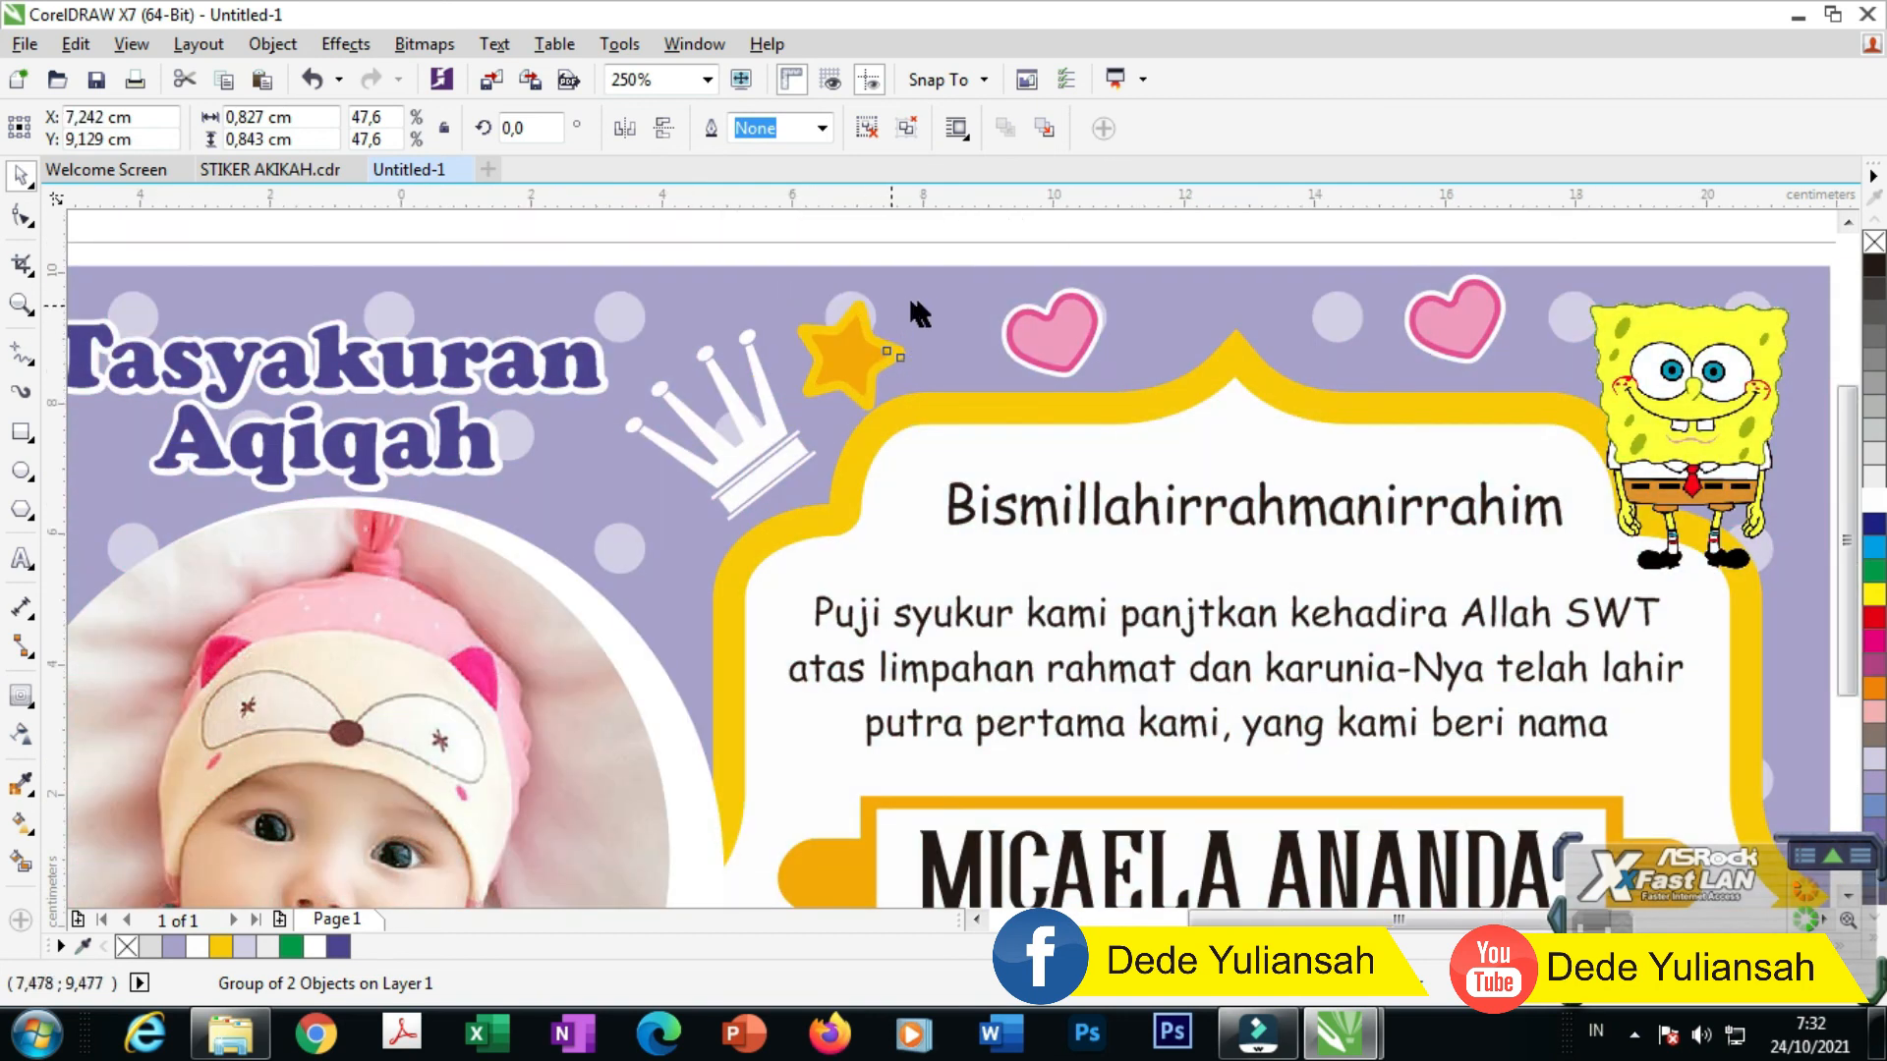
{"action": "scroll", "coordinate": [918, 314], "scroll_direction": "down", "scroll_amount": 2}
{"action": "left_click_drag", "start_coordinate": [1626, 639], "coordinate": [931, 592]}
{"action": "scroll", "coordinate": [932, 593], "scroll_direction": "up", "scroll_amount": 2}
{"action": "left_click_drag", "start_coordinate": [902, 489], "coordinate": [882, 533]}
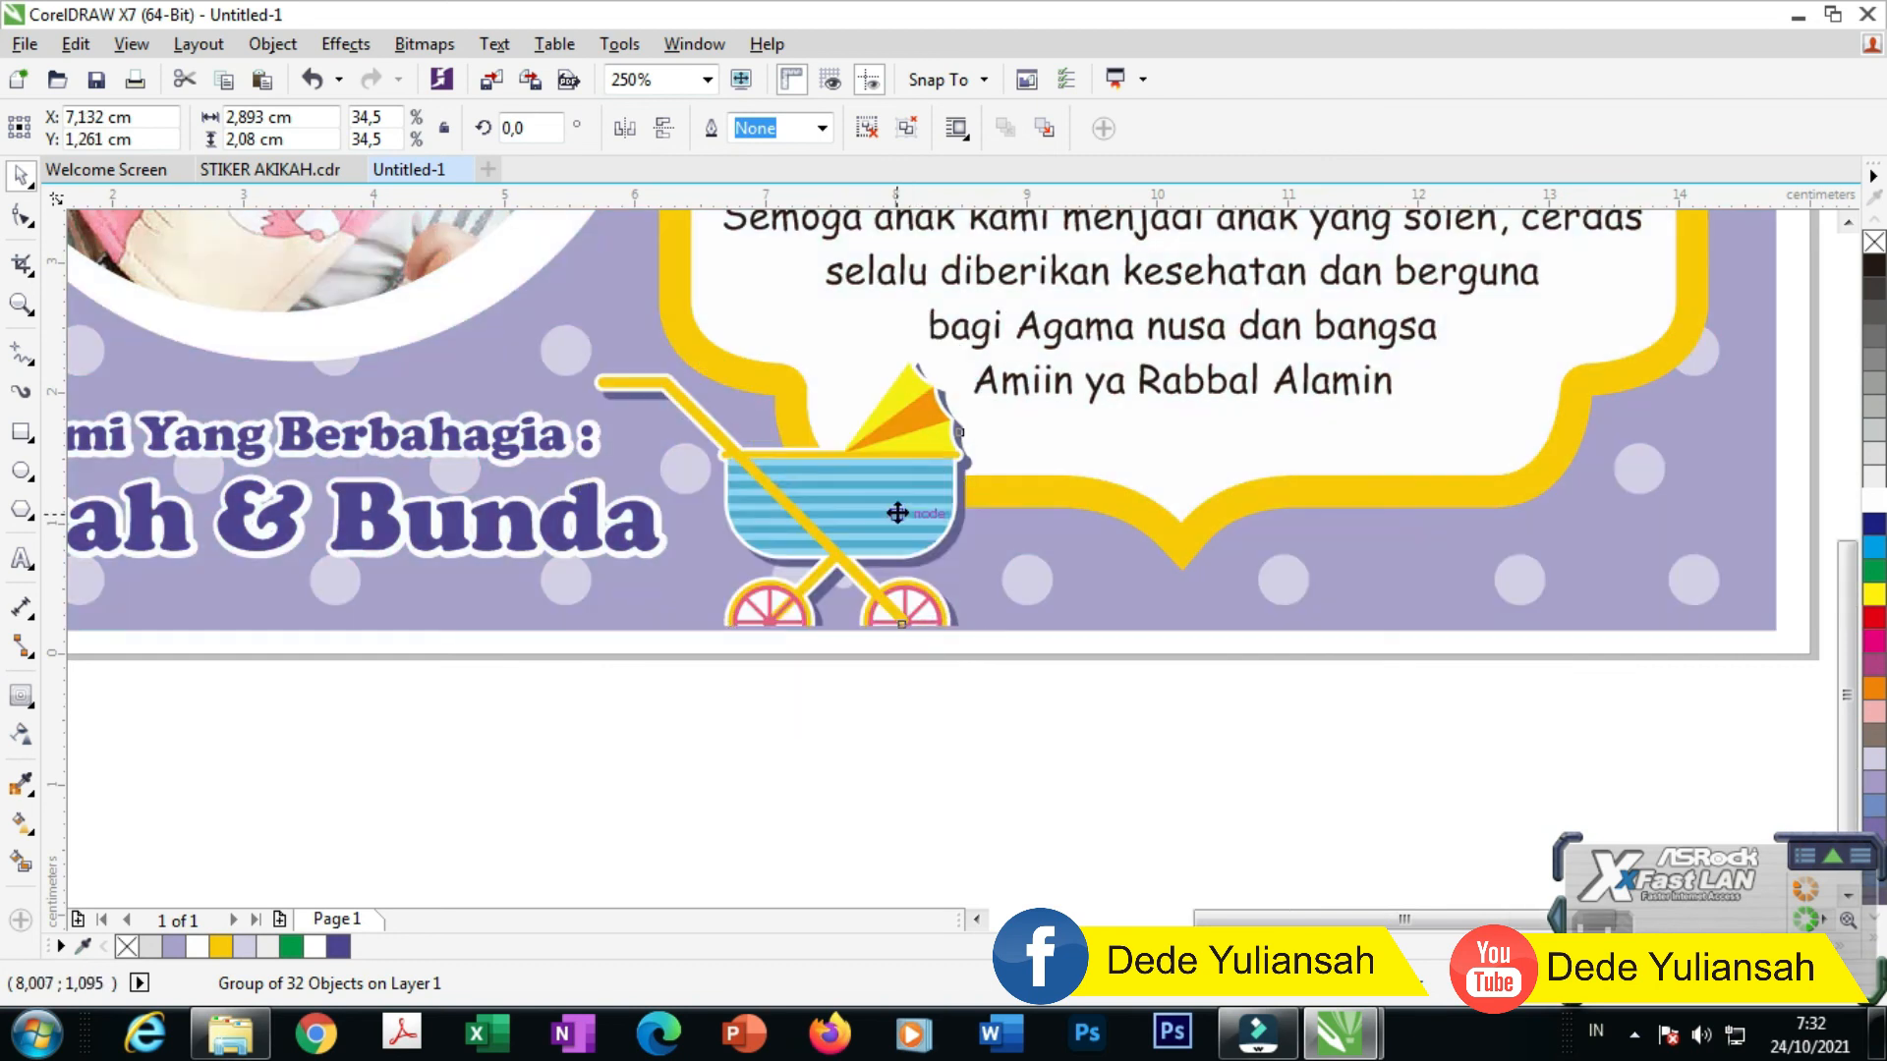
{"action": "scroll", "coordinate": [882, 534], "scroll_direction": "down", "scroll_amount": 2}
{"action": "left_click_drag", "start_coordinate": [1618, 515], "coordinate": [1054, 522]}
Step: Add the duck to the card's bottom edge, then enlarge and nudge the left duck
{"action": "scroll", "coordinate": [1081, 506], "scroll_direction": "up", "scroll_amount": 2}
{"action": "scroll", "coordinate": [1081, 506], "scroll_direction": "up", "scroll_amount": 1}
{"action": "scroll", "coordinate": [1053, 509], "scroll_direction": "down", "scroll_amount": 2}
{"action": "left_click_drag", "start_coordinate": [1655, 464], "coordinate": [487, 519]}
{"action": "scroll", "coordinate": [990, 491], "scroll_direction": "up", "scroll_amount": 3}
{"action": "left_click", "coordinate": [628, 393]}
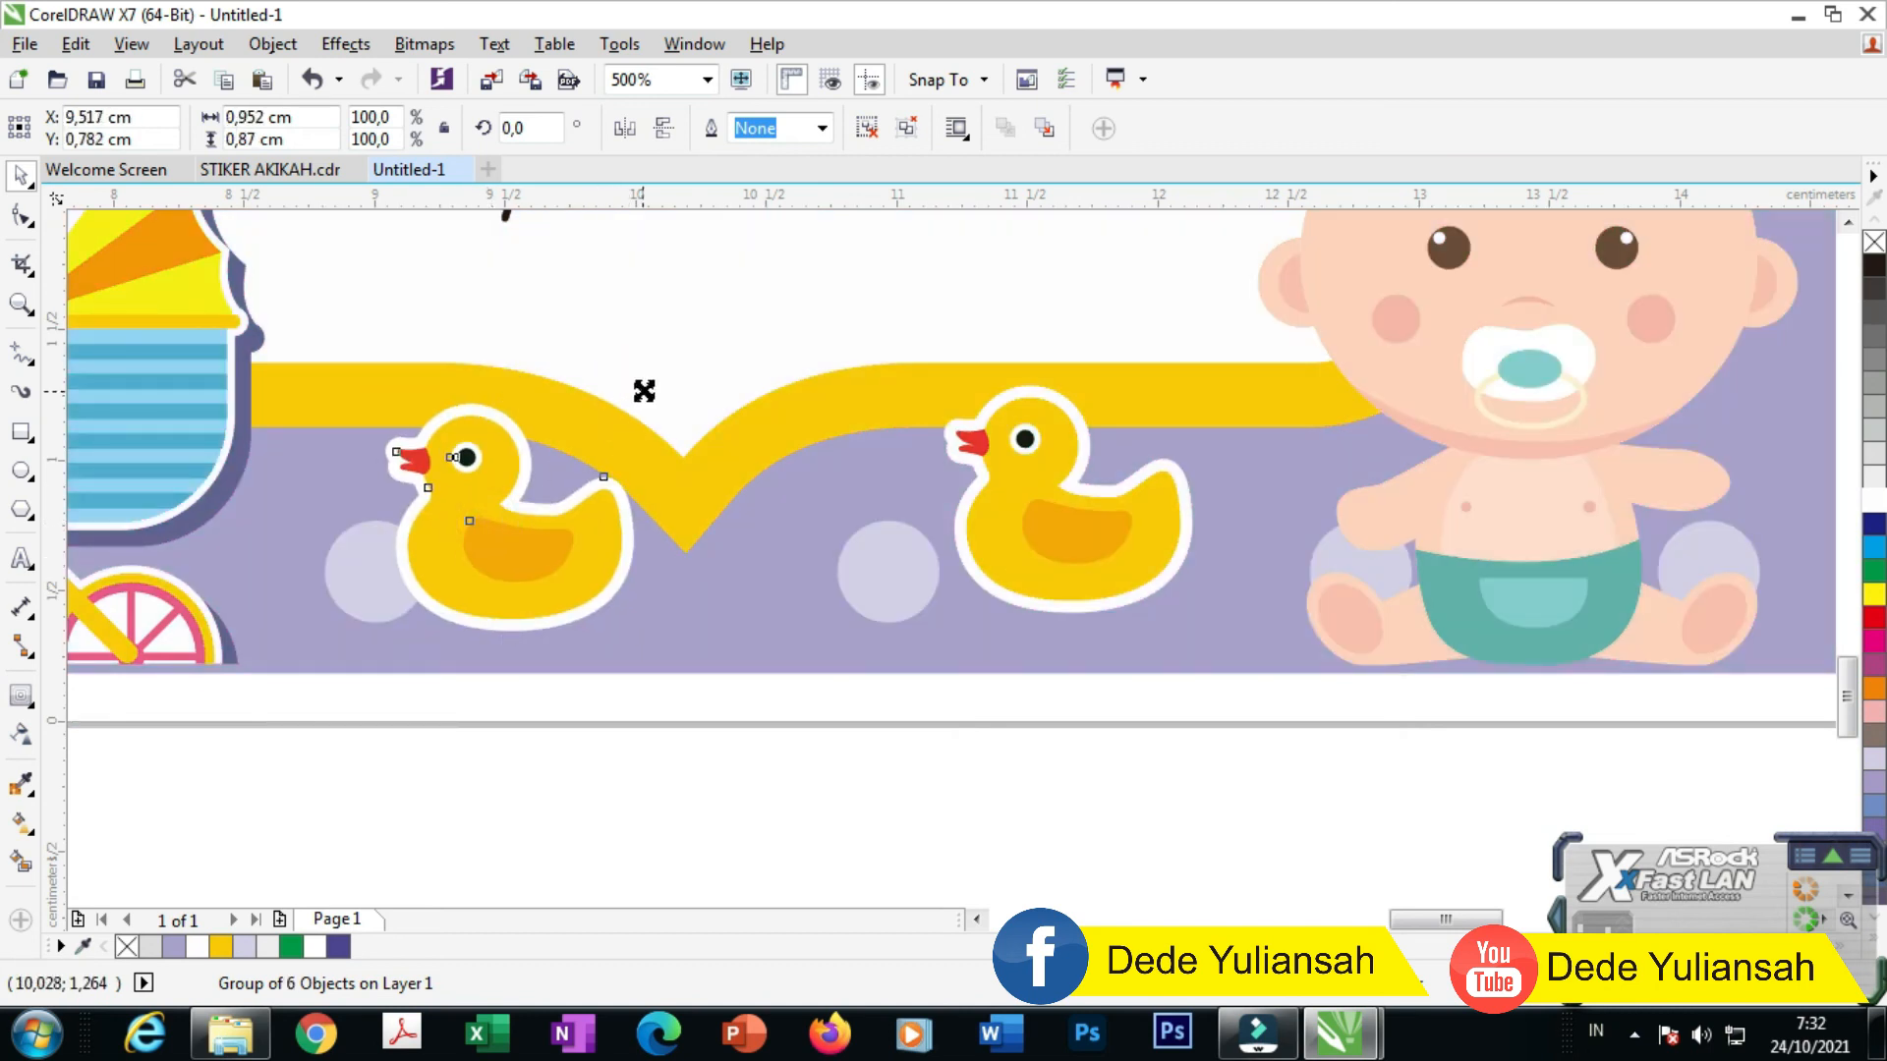
{"action": "left_click_drag", "start_coordinate": [644, 391], "coordinate": [757, 290]}
{"action": "left_click_drag", "start_coordinate": [619, 507], "coordinate": [581, 513]}
{"action": "scroll", "coordinate": [993, 570], "scroll_direction": "down", "scroll_amount": 3}
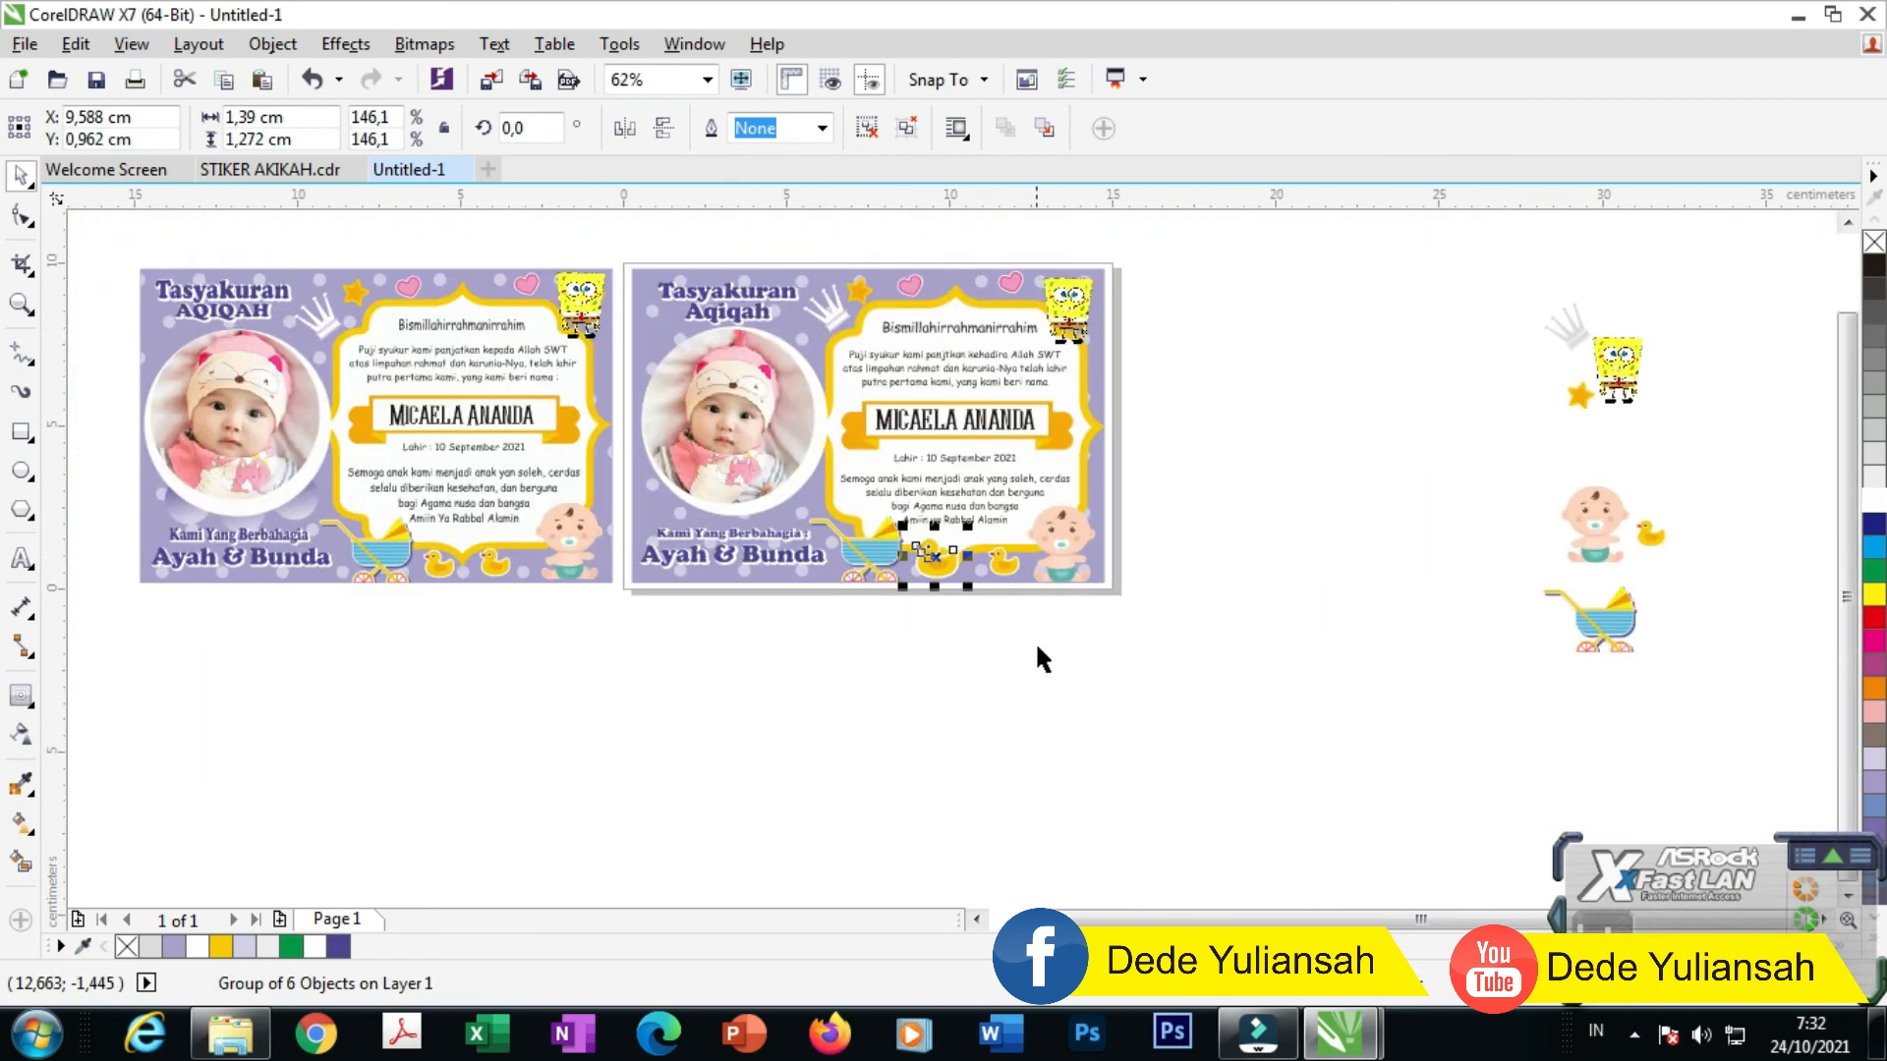
{"action": "left_click", "coordinate": [995, 640]}
{"action": "scroll", "coordinate": [988, 637], "scroll_direction": "down", "scroll_amount": 1}
{"action": "scroll", "coordinate": [570, 532], "scroll_direction": "up", "scroll_amount": 1}
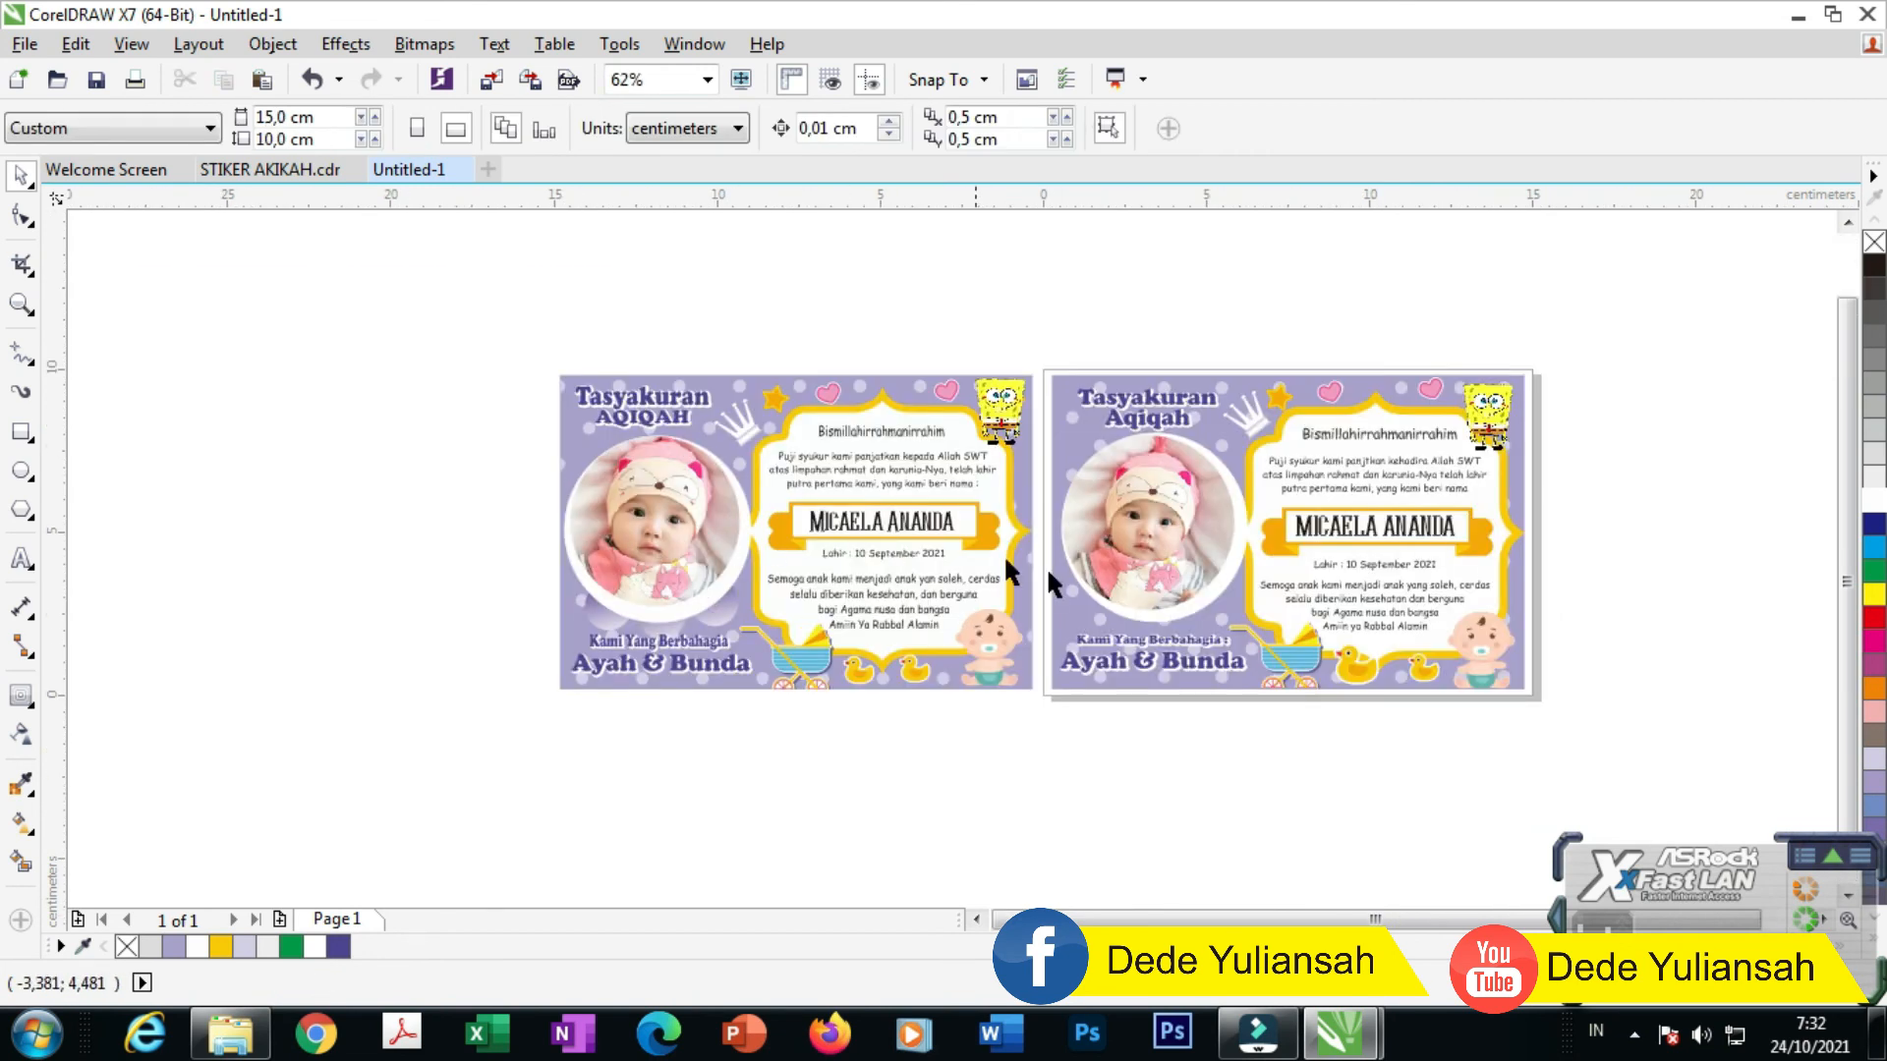
Step: Delete the leftover clipart beside the pages and zoom in on the finished second sticker
{"action": "scroll", "coordinate": [800, 425], "scroll_direction": "down", "scroll_amount": 1}
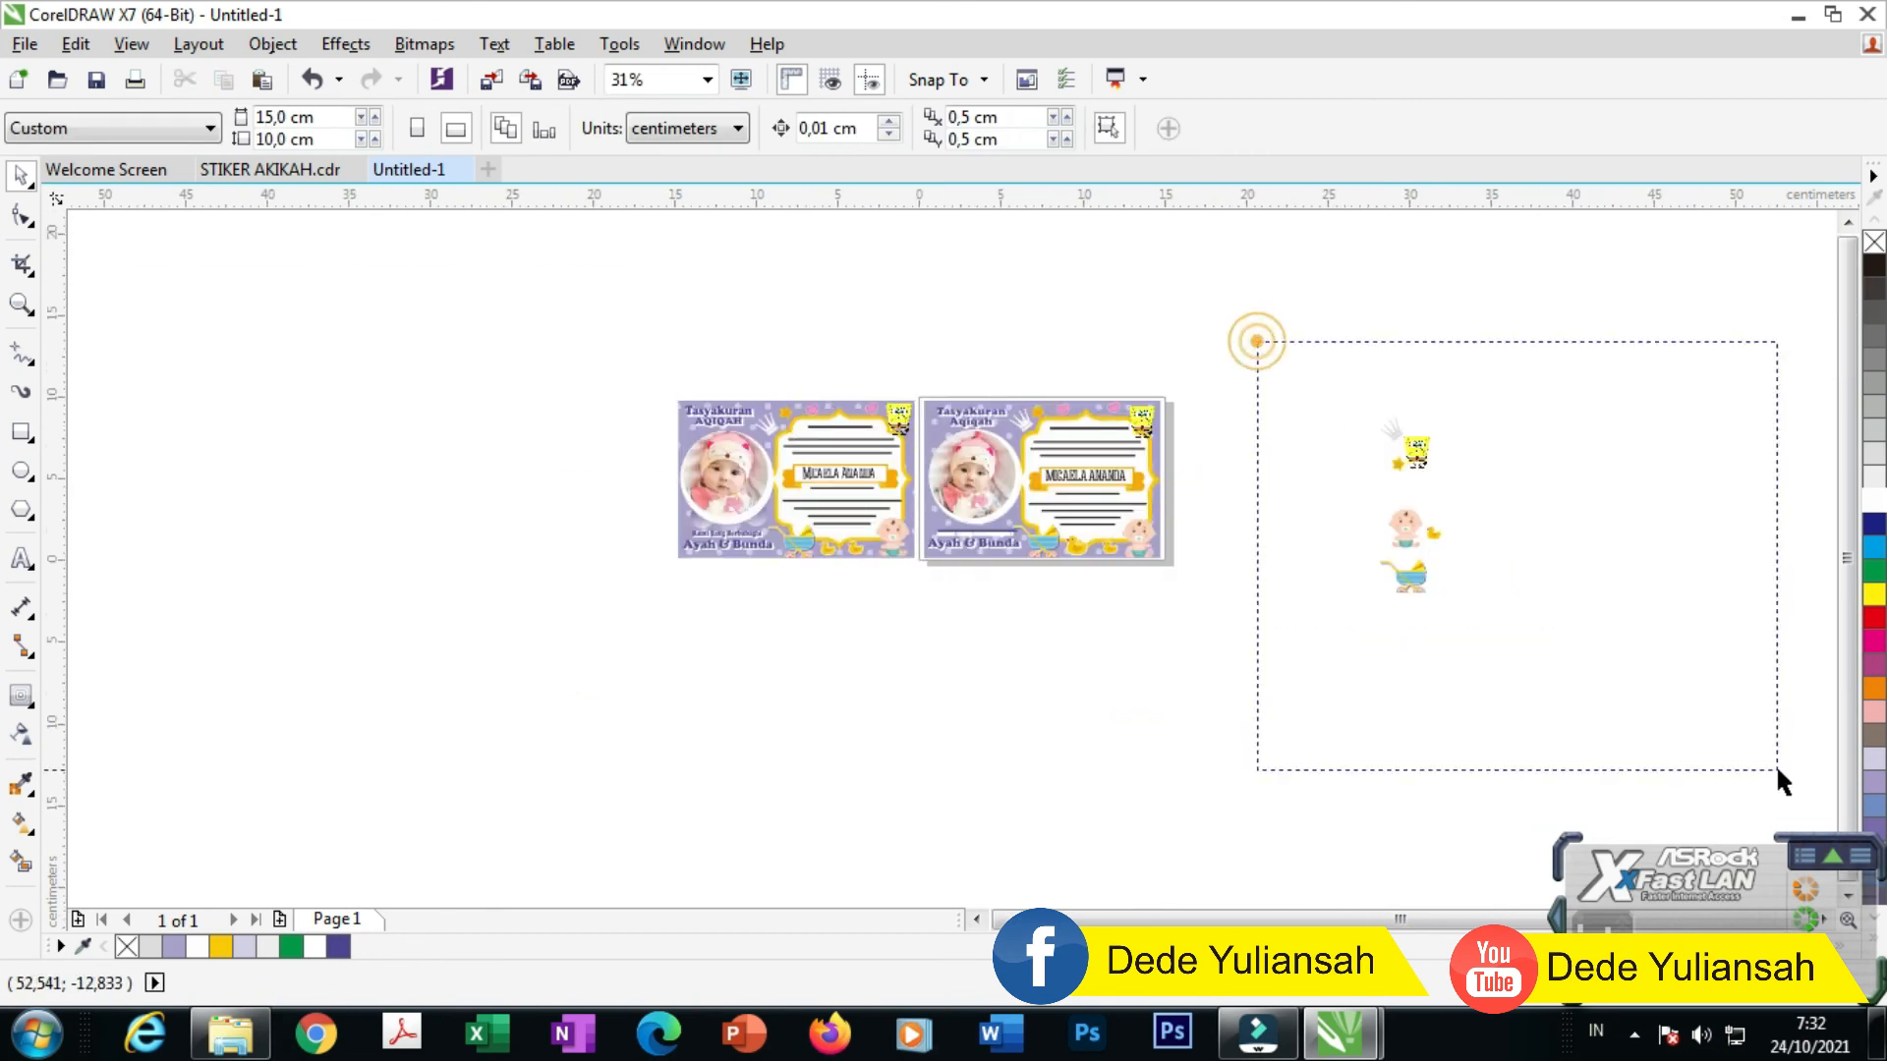
{"action": "left_click_drag", "start_coordinate": [1776, 770], "coordinate": [1778, 772]}
{"action": "key", "text": "Delete"}
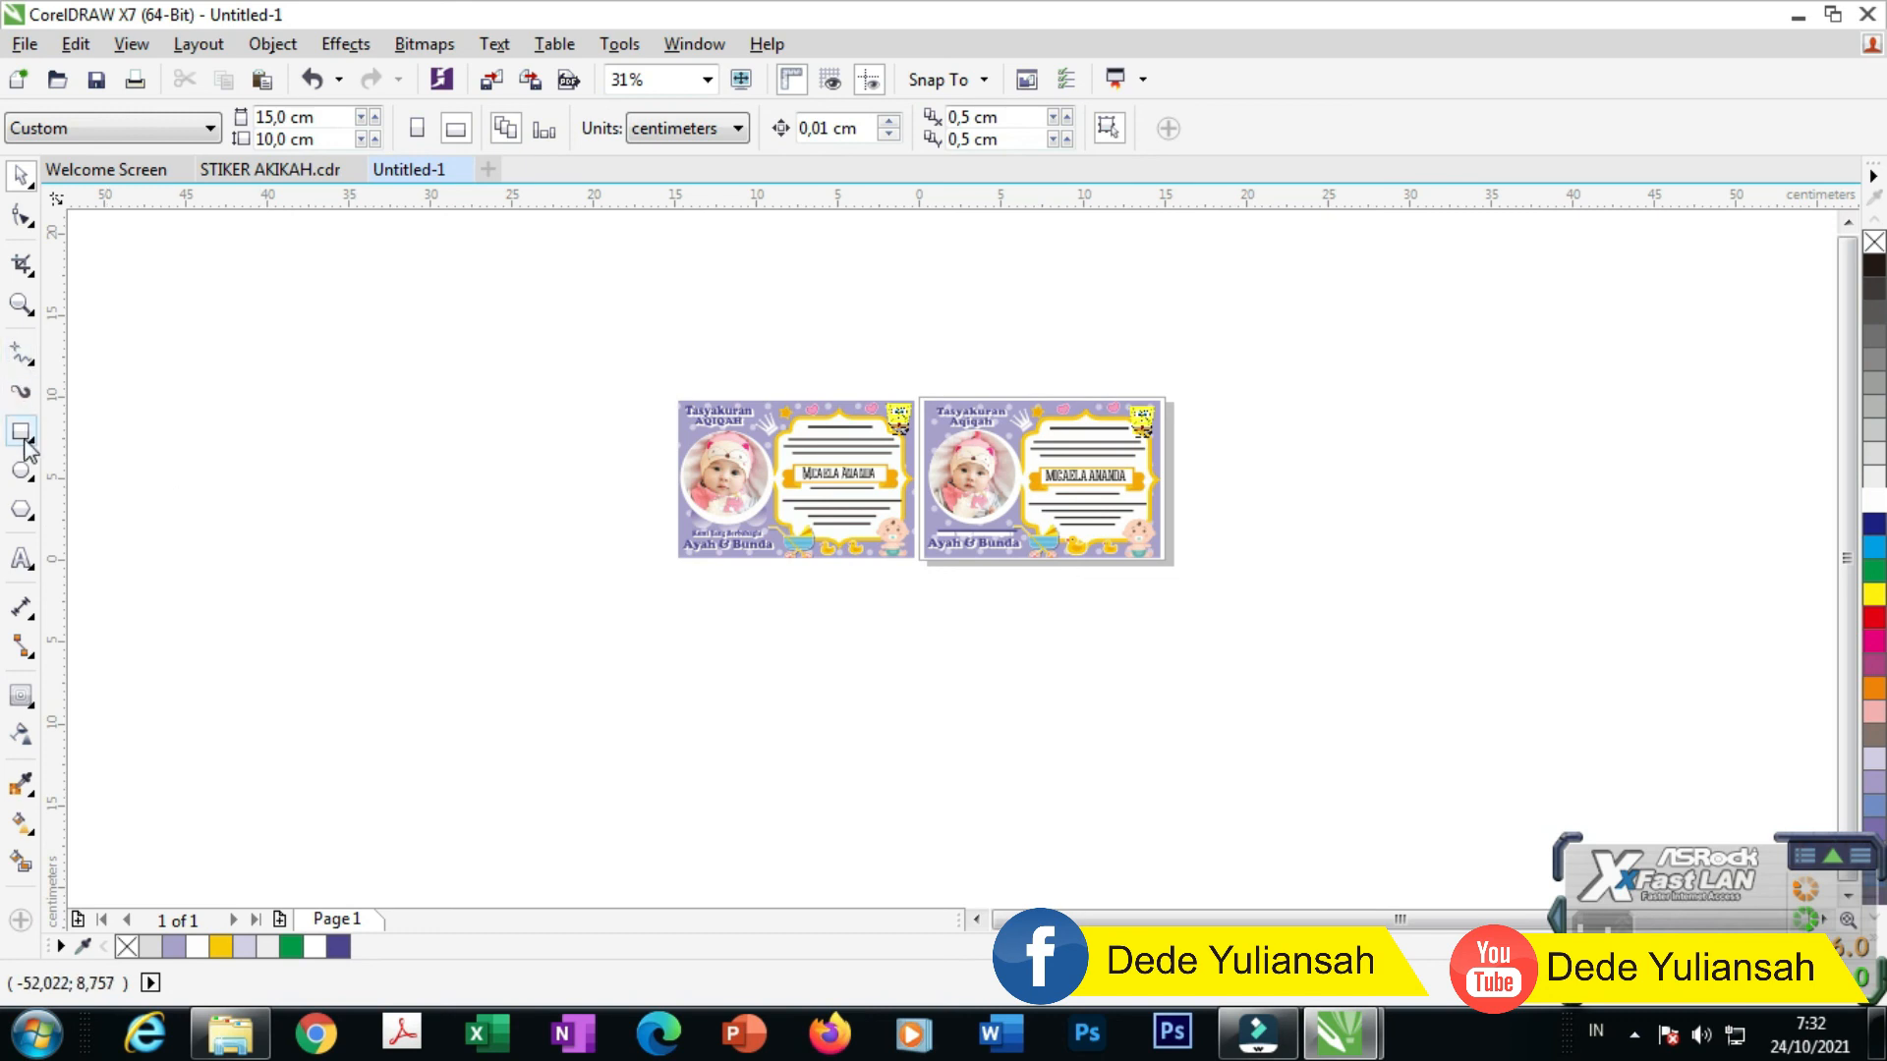
{"action": "left_click", "coordinate": [22, 304]}
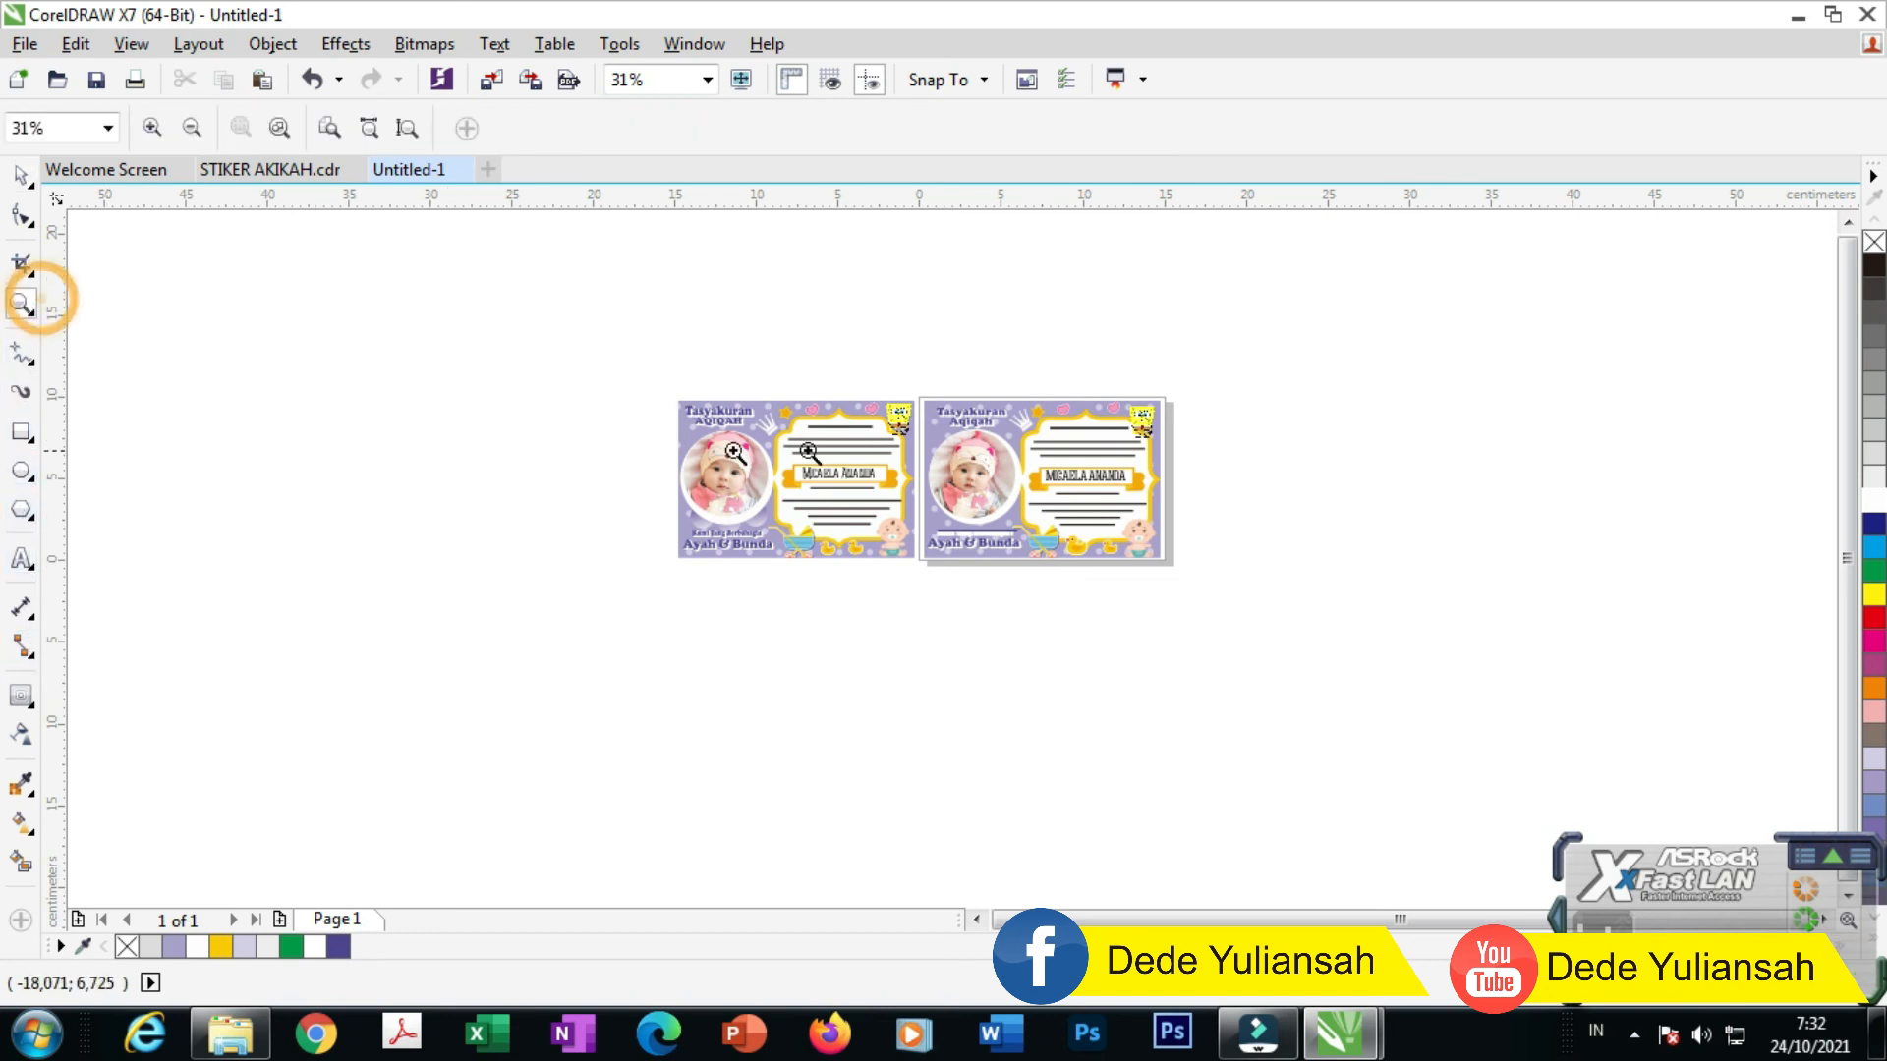
{"action": "left_click_drag", "start_coordinate": [1208, 584], "coordinate": [1201, 590]}
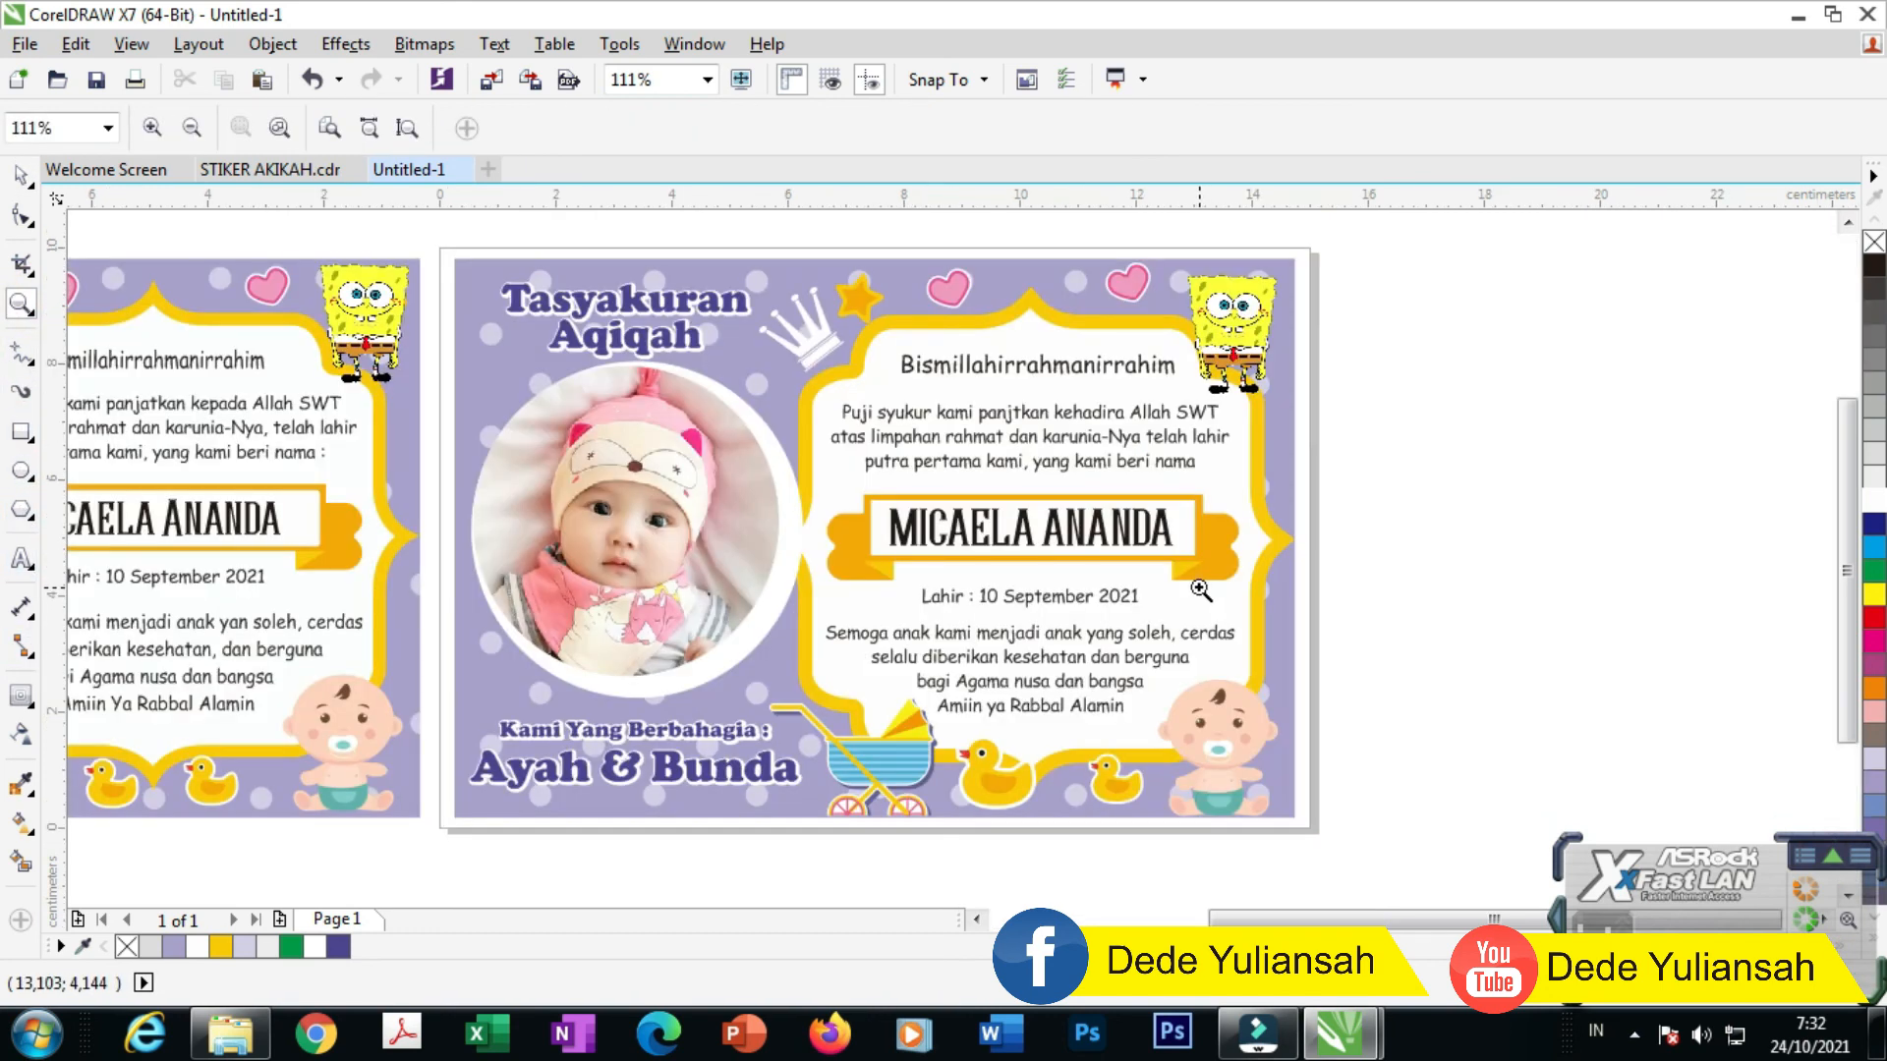